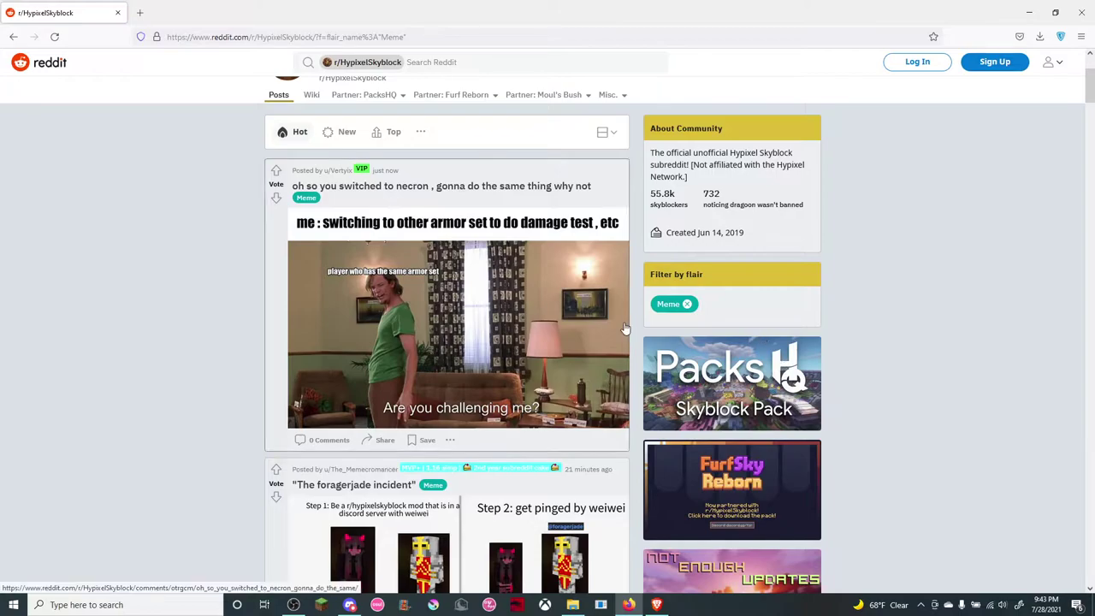
{"action": "scroll", "coordinate": [627, 324], "scroll_direction": "down", "scroll_amount": 1}
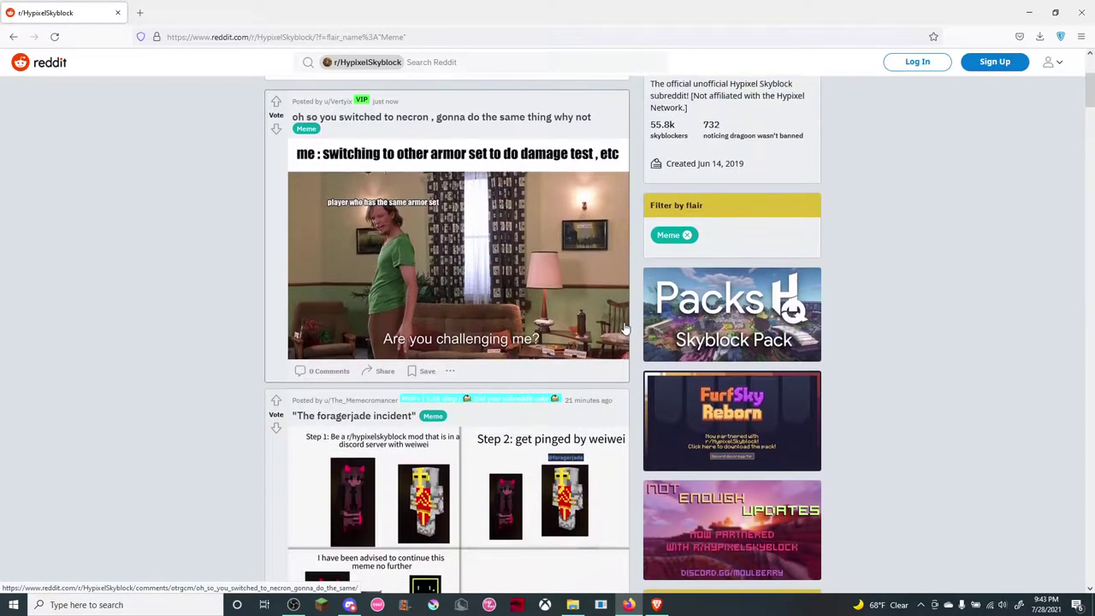
{"action": "scroll", "coordinate": [625, 327], "scroll_direction": "down", "scroll_amount": 1}
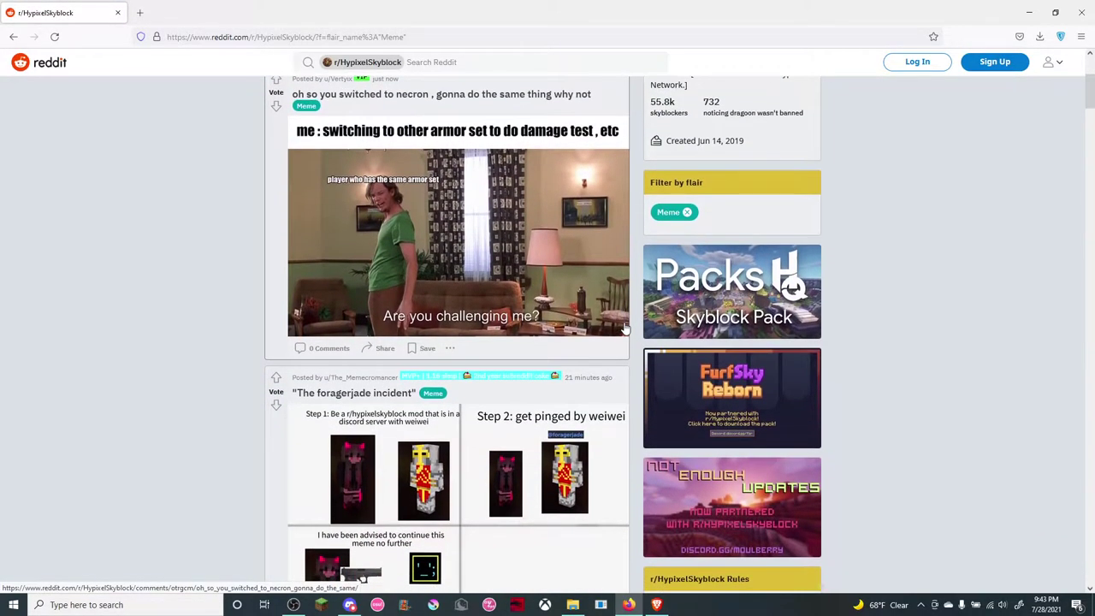
{"action": "scroll", "coordinate": [625, 328], "scroll_direction": "down", "scroll_amount": 1}
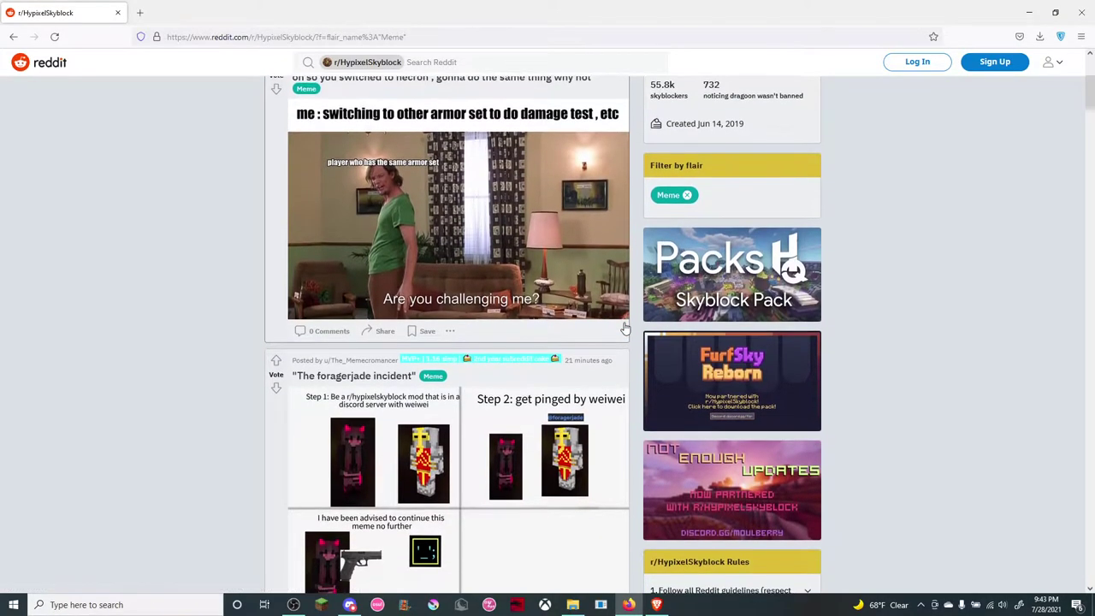
{"action": "scroll", "coordinate": [625, 328], "scroll_direction": "down", "scroll_amount": 3}
{"action": "scroll", "coordinate": [625, 328], "scroll_direction": "down", "scroll_amount": 2}
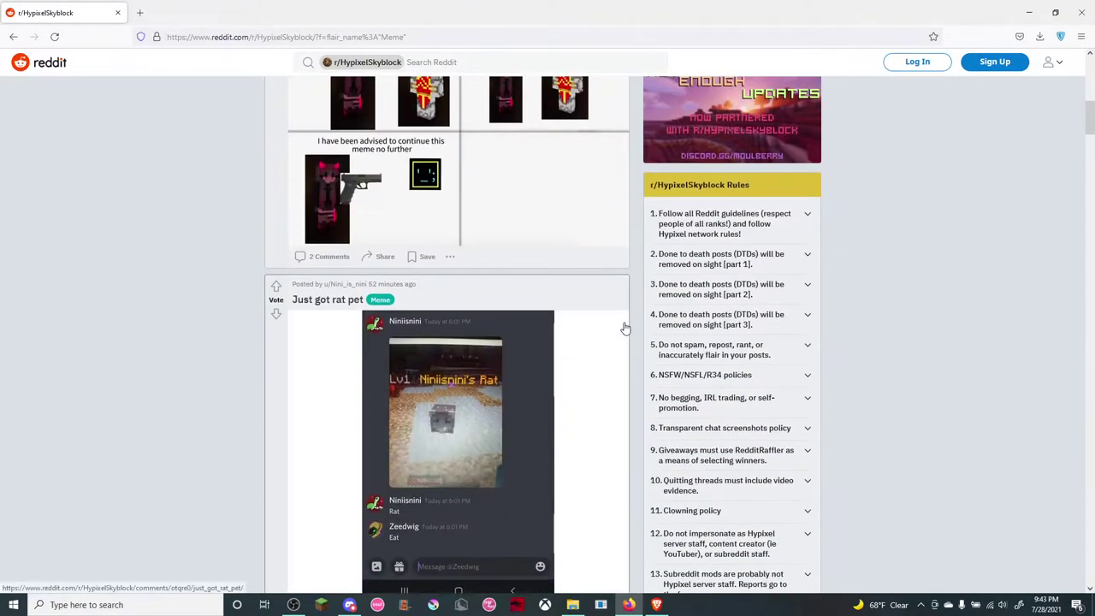
{"action": "scroll", "coordinate": [625, 327], "scroll_direction": "up", "scroll_amount": 1}
{"action": "scroll", "coordinate": [370, 154], "scroll_direction": "up", "scroll_amount": 1}
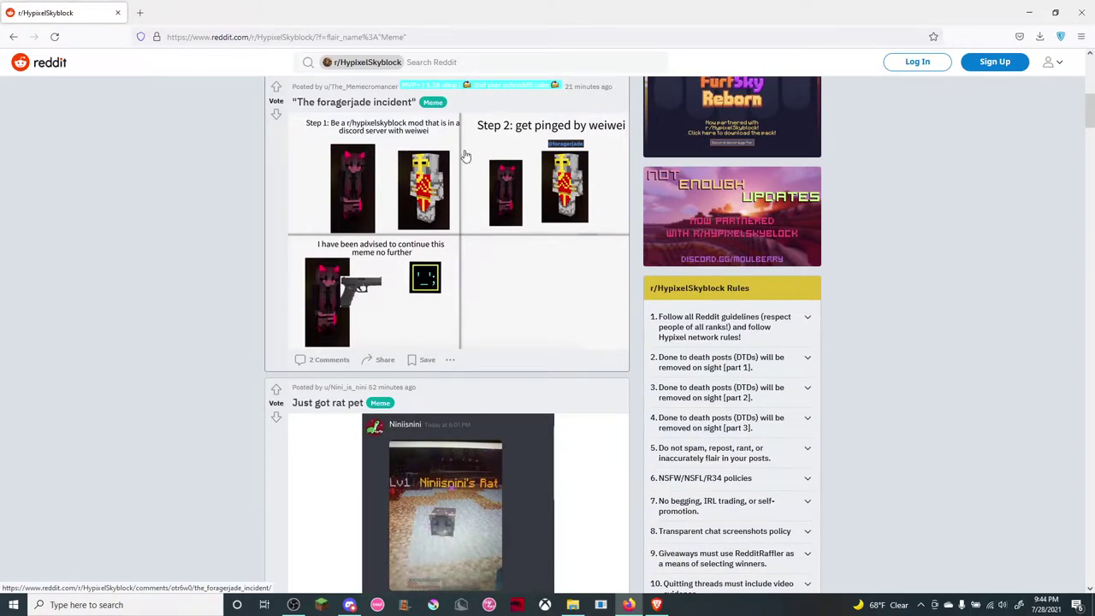
{"action": "scroll", "coordinate": [519, 234], "scroll_direction": "down", "scroll_amount": 1}
{"action": "scroll", "coordinate": [519, 233], "scroll_direction": "down", "scroll_amount": 2}
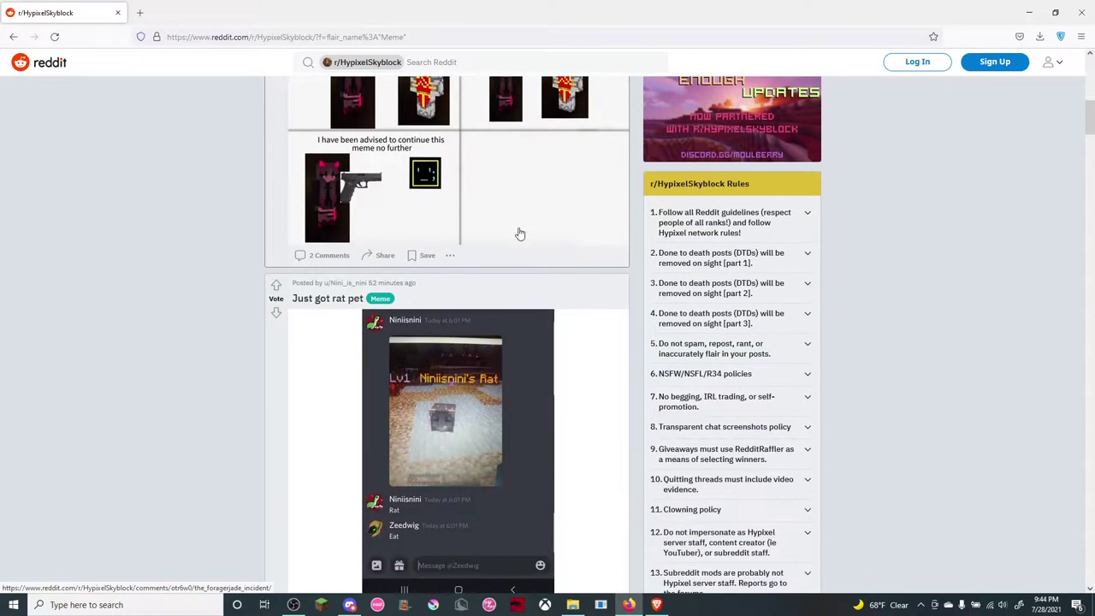
{"action": "scroll", "coordinate": [519, 234], "scroll_direction": "down", "scroll_amount": 2}
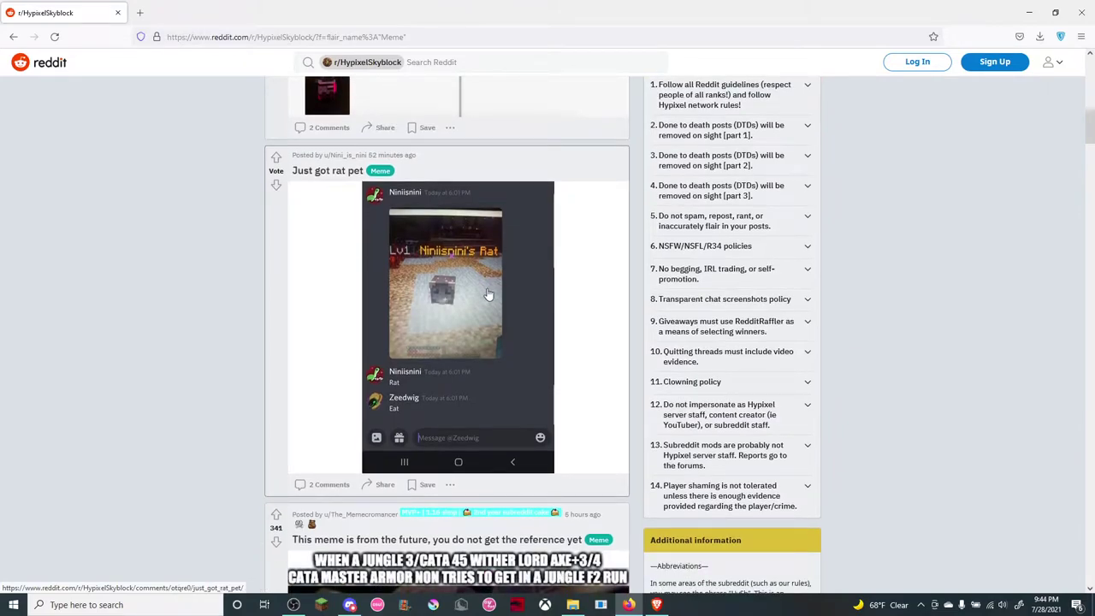
{"action": "scroll", "coordinate": [440, 289], "scroll_direction": "down", "scroll_amount": 1}
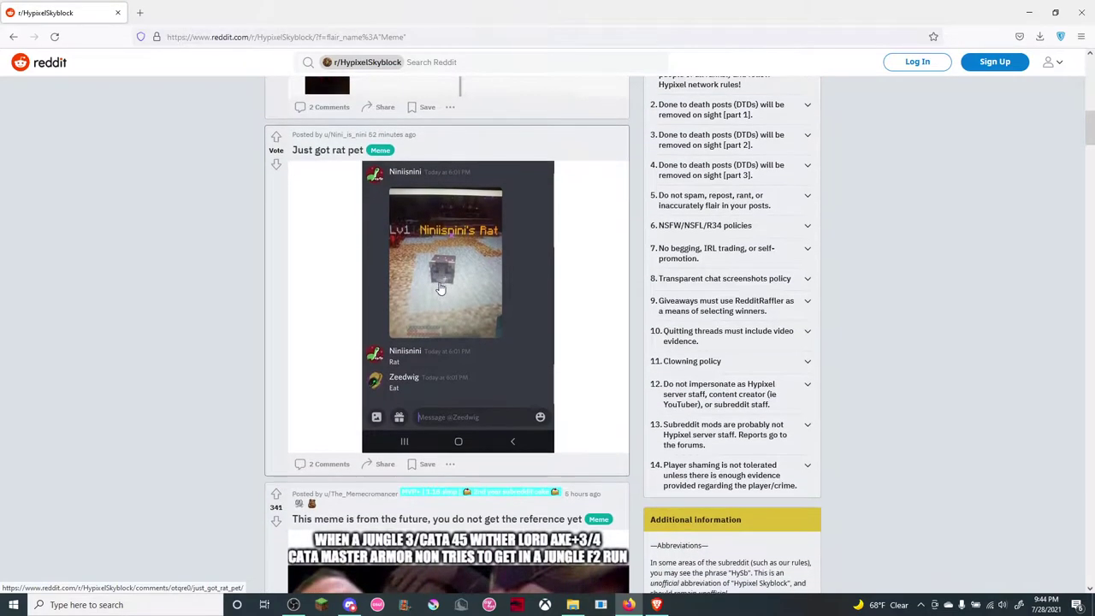
{"action": "scroll", "coordinate": [439, 289], "scroll_direction": "down", "scroll_amount": 2}
{"action": "scroll", "coordinate": [439, 289], "scroll_direction": "down", "scroll_amount": 2}
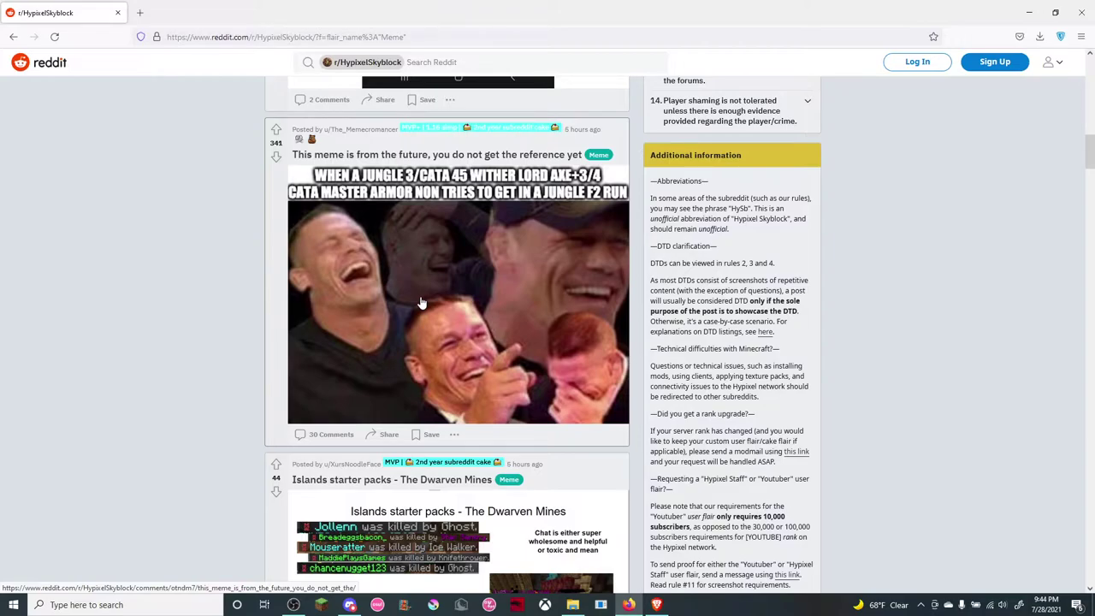
{"action": "scroll", "coordinate": [421, 303], "scroll_direction": "down", "scroll_amount": 1}
{"action": "scroll", "coordinate": [421, 303], "scroll_direction": "down", "scroll_amount": 2}
{"action": "scroll", "coordinate": [421, 303], "scroll_direction": "down", "scroll_amount": 1}
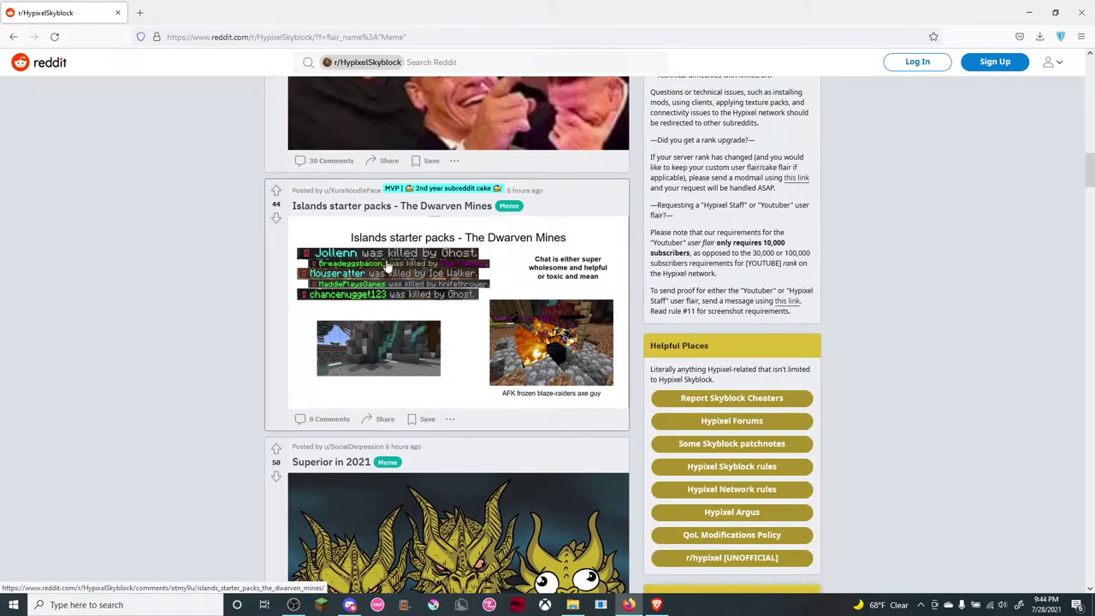
{"action": "scroll", "coordinate": [514, 338], "scroll_direction": "down", "scroll_amount": 1}
{"action": "scroll", "coordinate": [514, 338], "scroll_direction": "down", "scroll_amount": 3}
{"action": "scroll", "coordinate": [514, 338], "scroll_direction": "down", "scroll_amount": 1}
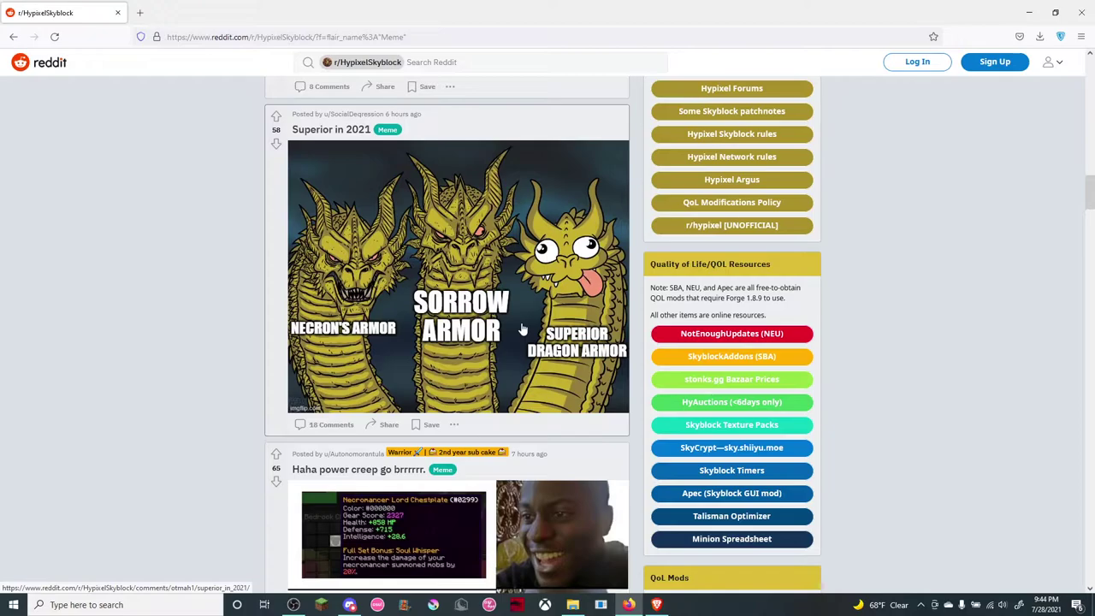
{"action": "scroll", "coordinate": [523, 329], "scroll_direction": "down", "scroll_amount": 1}
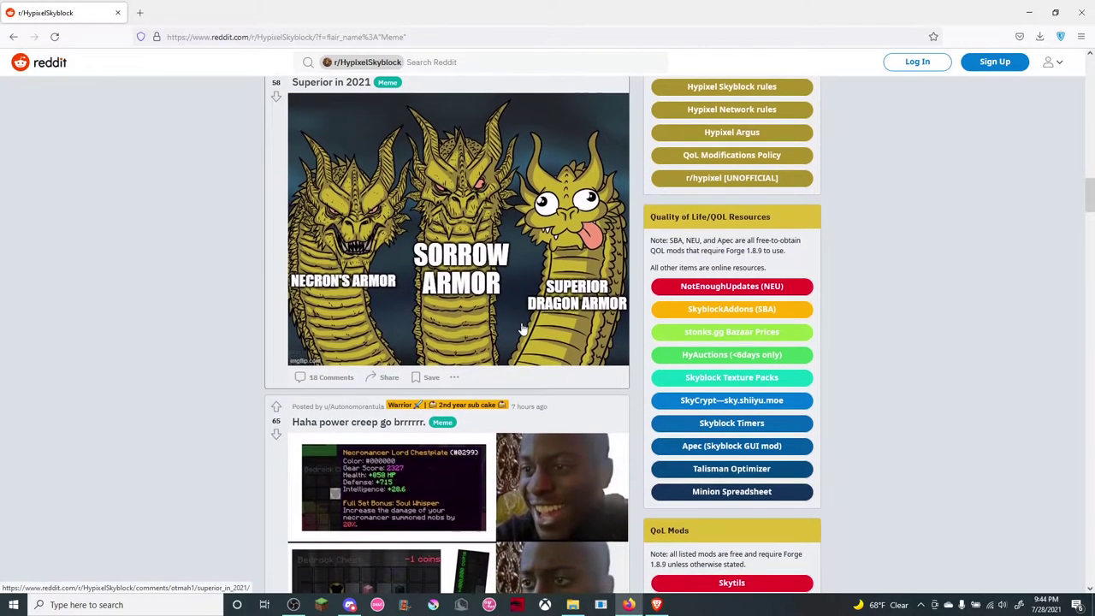
{"action": "scroll", "coordinate": [522, 329], "scroll_direction": "down", "scroll_amount": 1}
{"action": "scroll", "coordinate": [523, 330], "scroll_direction": "down", "scroll_amount": 1}
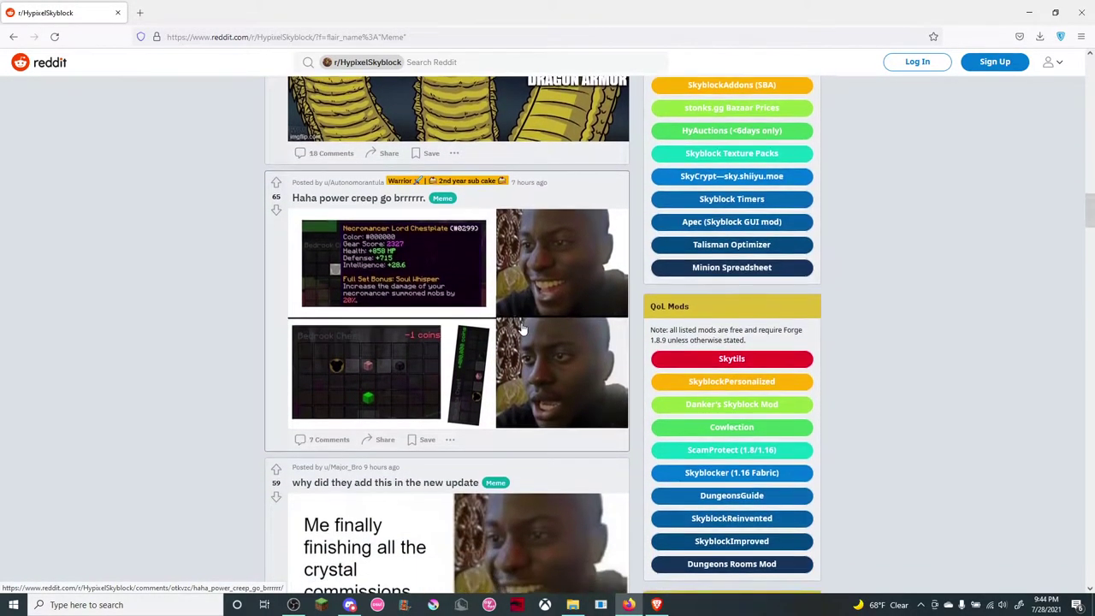
{"action": "scroll", "coordinate": [523, 330], "scroll_direction": "up", "scroll_amount": 2}
{"action": "scroll", "coordinate": [523, 330], "scroll_direction": "down", "scroll_amount": 1}
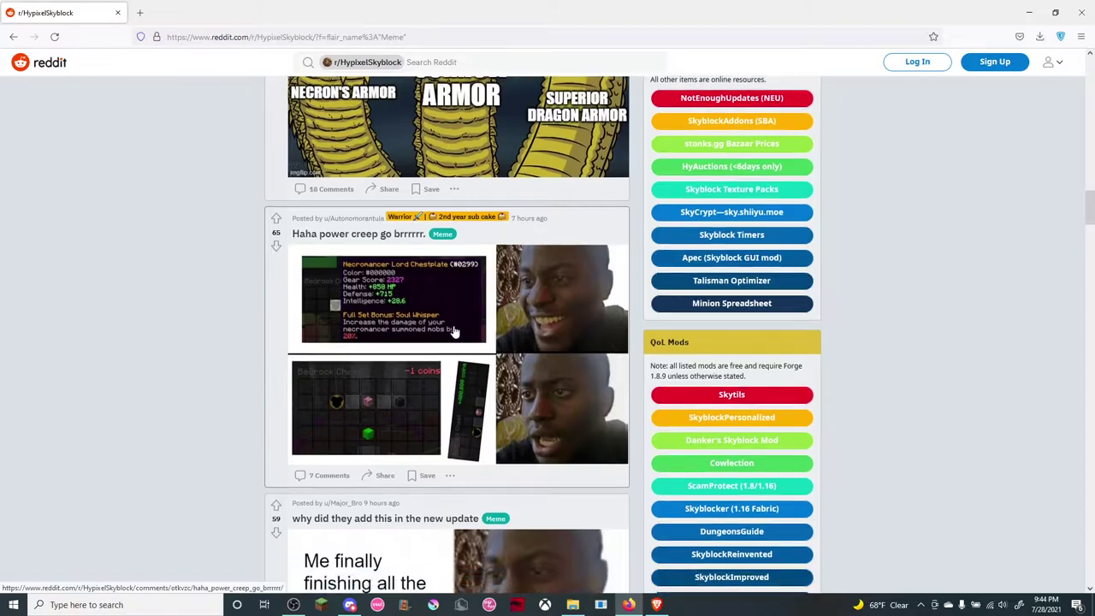
{"action": "scroll", "coordinate": [454, 330], "scroll_direction": "down", "scroll_amount": 3}
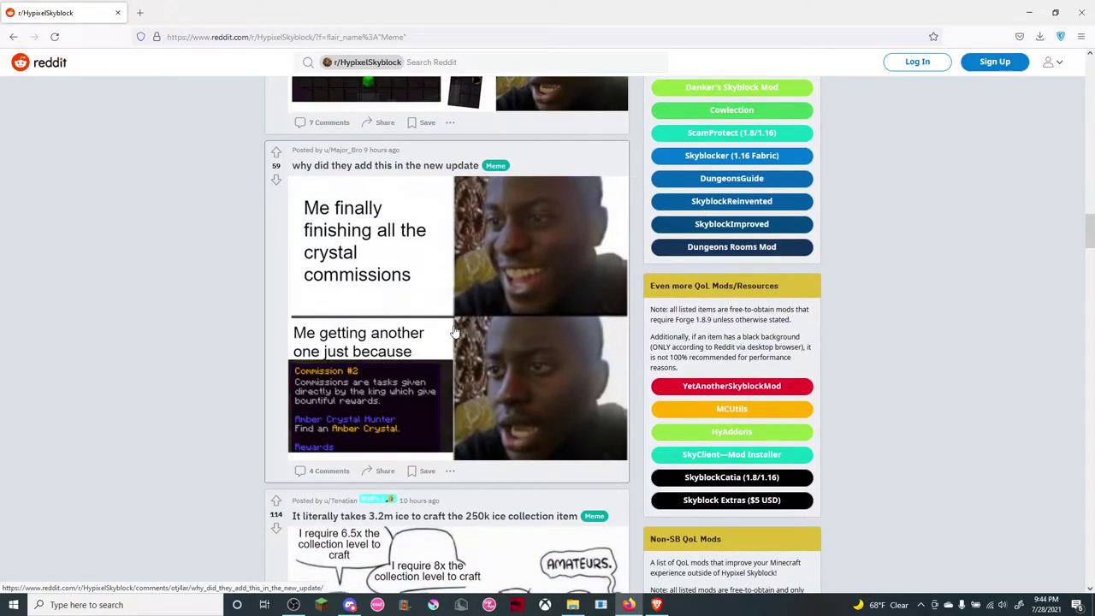
{"action": "scroll", "coordinate": [454, 331], "scroll_direction": "down", "scroll_amount": 3}
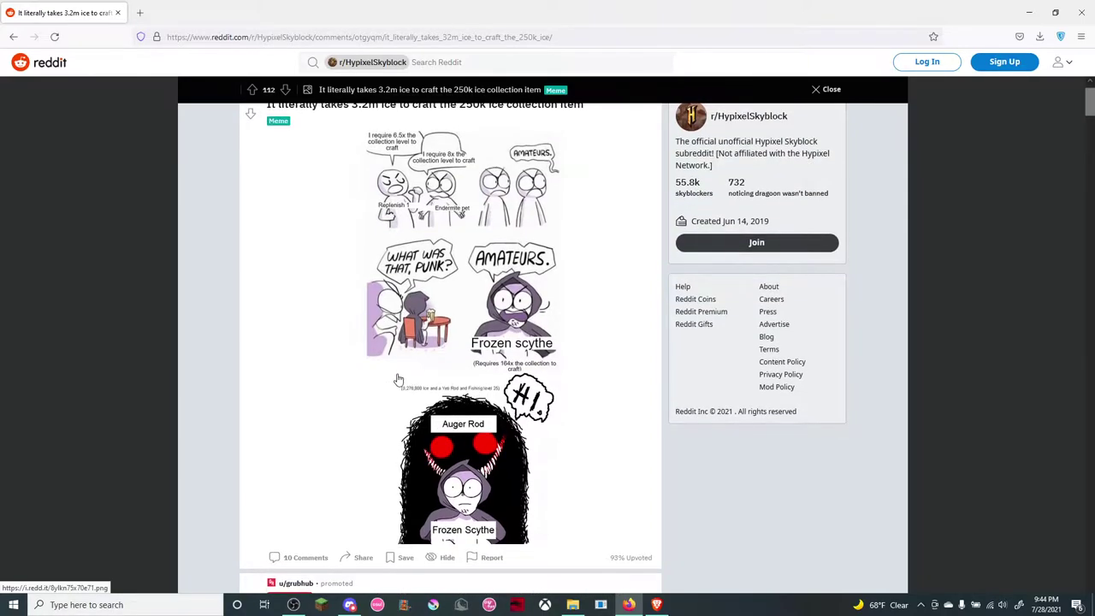
{"action": "scroll", "coordinate": [396, 380], "scroll_direction": "down", "scroll_amount": 1}
{"action": "scroll", "coordinate": [376, 385], "scroll_direction": "down", "scroll_amount": 1}
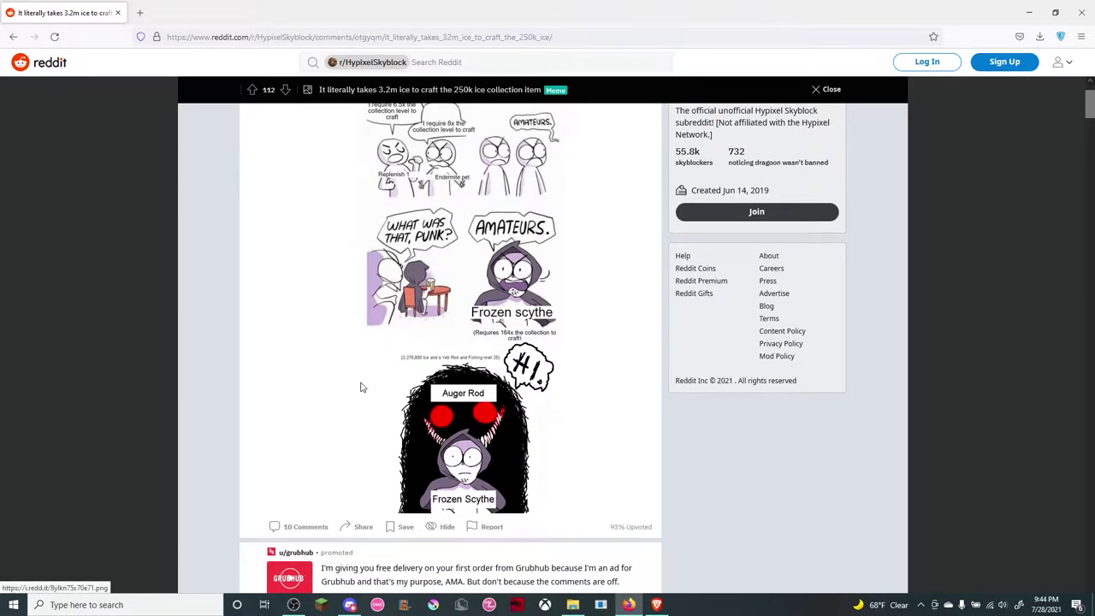
{"action": "left_click", "coordinate": [147, 361]}
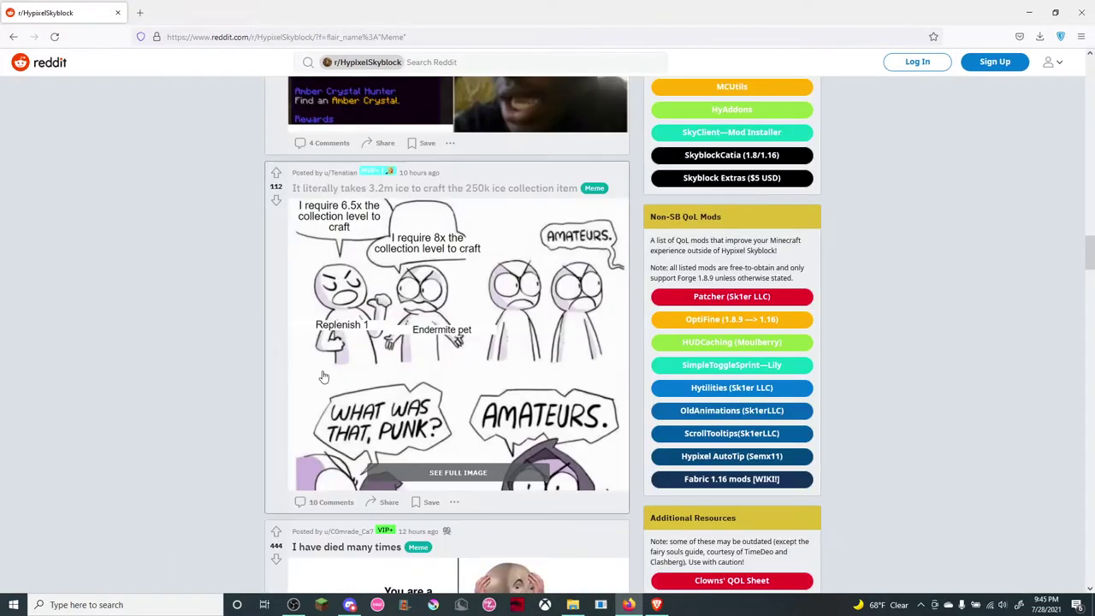
{"action": "scroll", "coordinate": [324, 377], "scroll_direction": "down", "scroll_amount": 2}
{"action": "scroll", "coordinate": [323, 376], "scroll_direction": "down", "scroll_amount": 2}
{"action": "scroll", "coordinate": [323, 376], "scroll_direction": "down", "scroll_amount": 2}
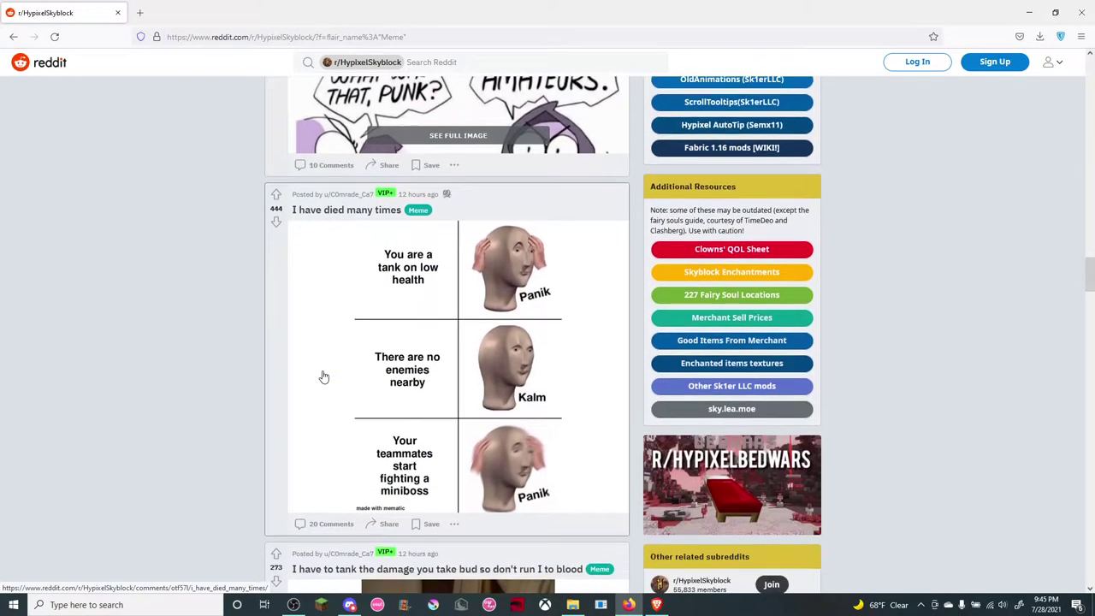
{"action": "scroll", "coordinate": [323, 377], "scroll_direction": "down", "scroll_amount": 1}
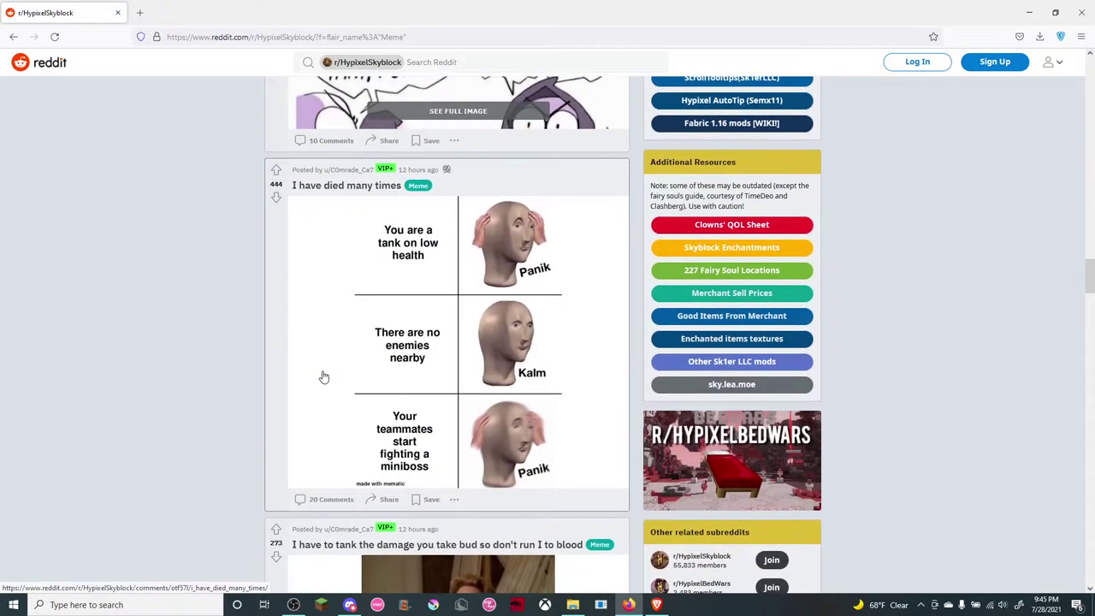
{"action": "scroll", "coordinate": [324, 376], "scroll_direction": "down", "scroll_amount": 2}
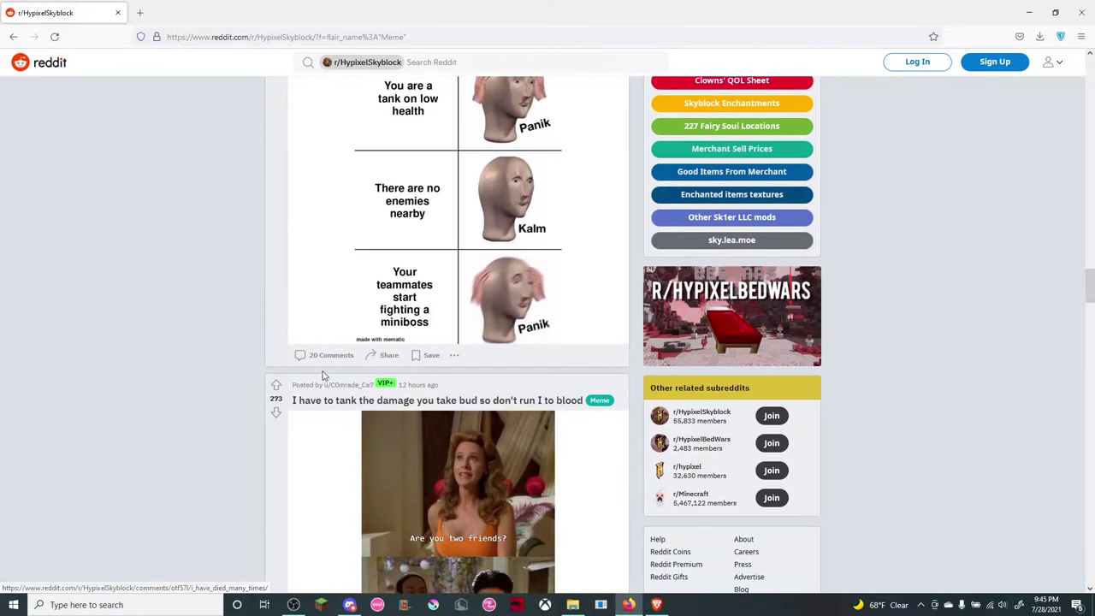
{"action": "scroll", "coordinate": [324, 377], "scroll_direction": "up", "scroll_amount": 2}
{"action": "scroll", "coordinate": [323, 377], "scroll_direction": "down", "scroll_amount": 2}
{"action": "scroll", "coordinate": [323, 376], "scroll_direction": "down", "scroll_amount": 2}
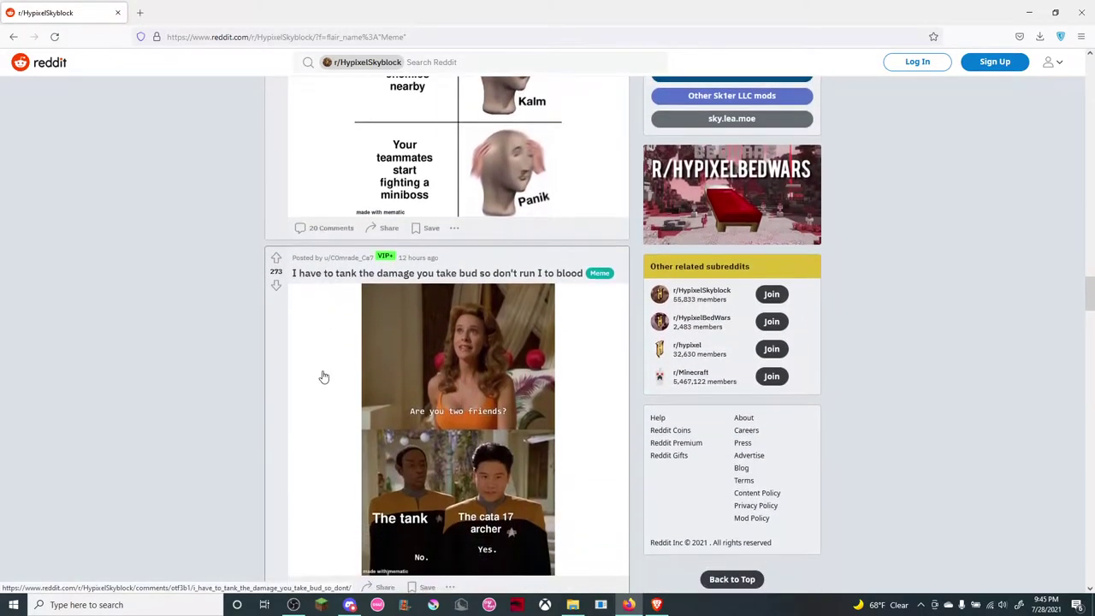
{"action": "scroll", "coordinate": [324, 377], "scroll_direction": "down", "scroll_amount": 1}
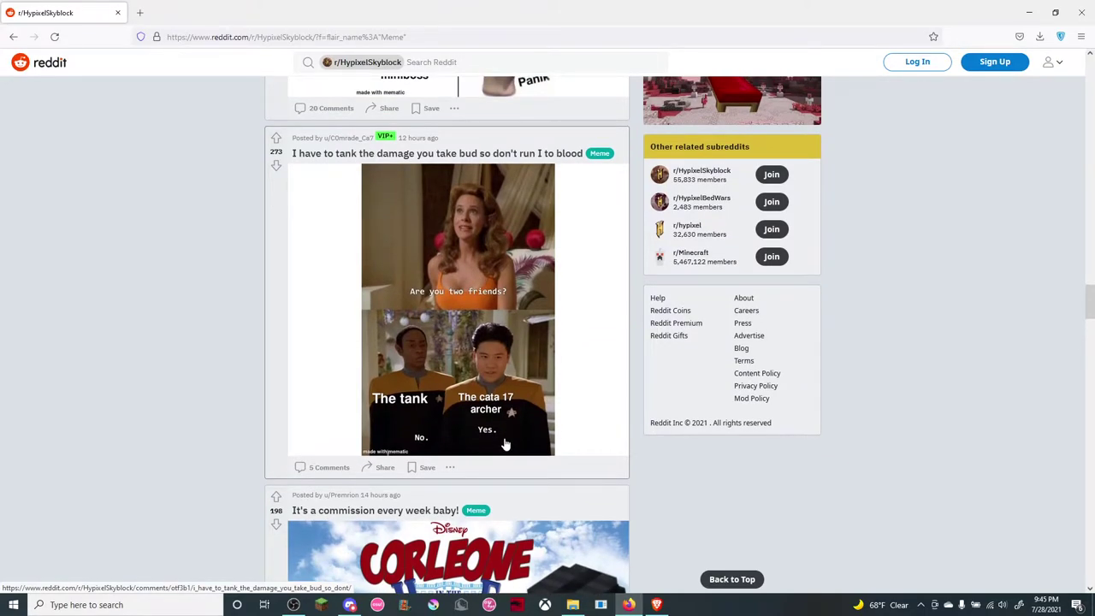
{"action": "scroll", "coordinate": [505, 444], "scroll_direction": "down", "scroll_amount": 3}
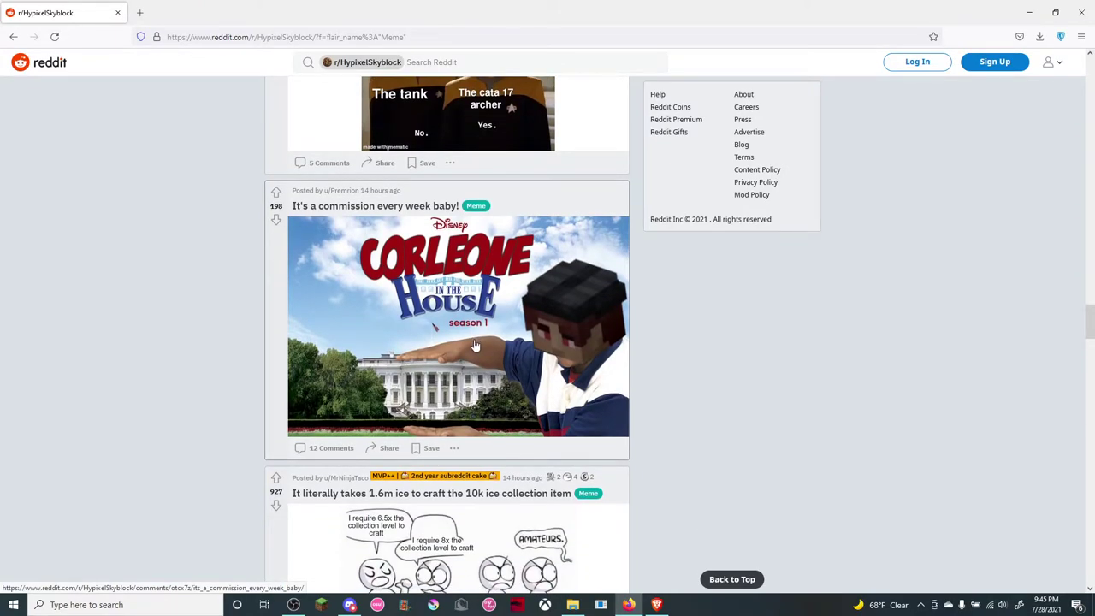
{"action": "scroll", "coordinate": [476, 345], "scroll_direction": "down", "scroll_amount": 2}
{"action": "scroll", "coordinate": [476, 345], "scroll_direction": "down", "scroll_amount": 2}
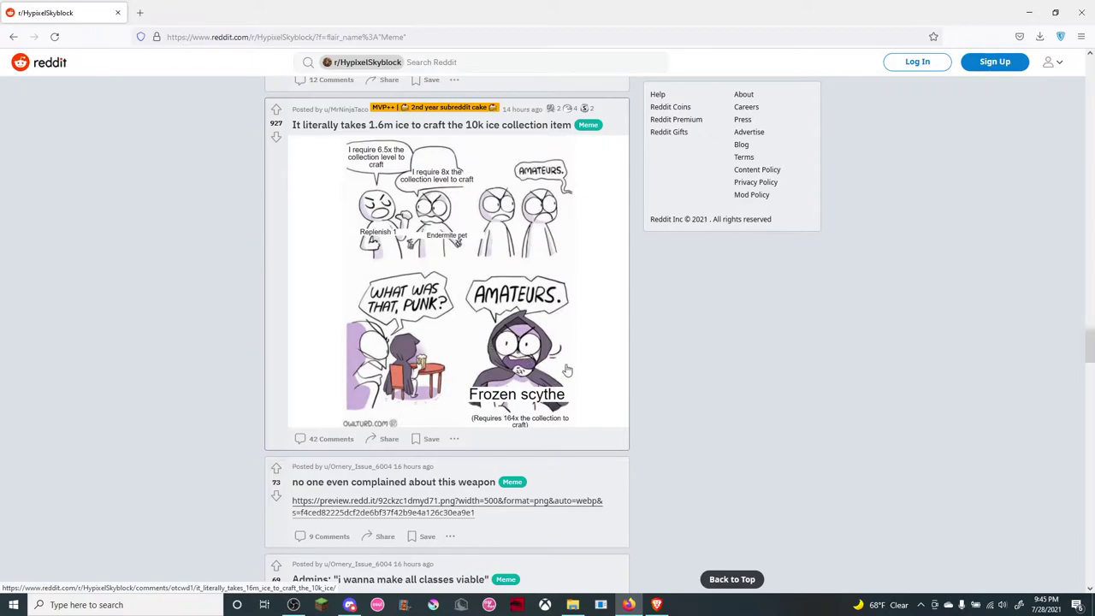
{"action": "scroll", "coordinate": [567, 369], "scroll_direction": "down", "scroll_amount": 1}
{"action": "scroll", "coordinate": [567, 370], "scroll_direction": "down", "scroll_amount": 1}
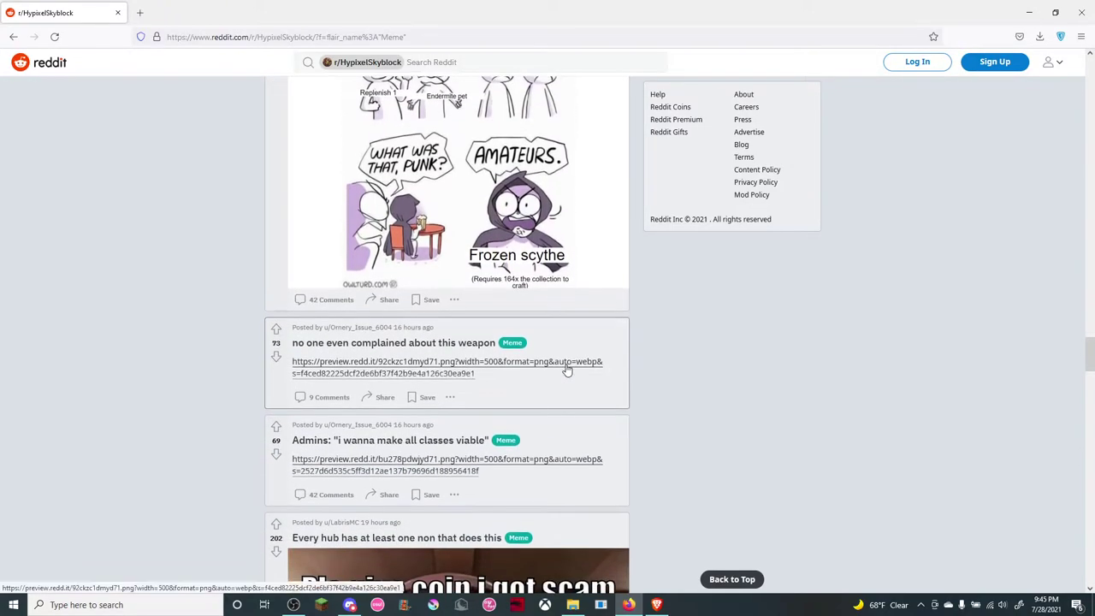
{"action": "scroll", "coordinate": [565, 368], "scroll_direction": "down", "scroll_amount": 1}
{"action": "scroll", "coordinate": [539, 342], "scroll_direction": "down", "scroll_amount": 3}
{"action": "scroll", "coordinate": [505, 308], "scroll_direction": "down", "scroll_amount": 2}
{"action": "scroll", "coordinate": [466, 270], "scroll_direction": "down", "scroll_amount": 3}
{"action": "scroll", "coordinate": [430, 236], "scroll_direction": "up", "scroll_amount": 1}
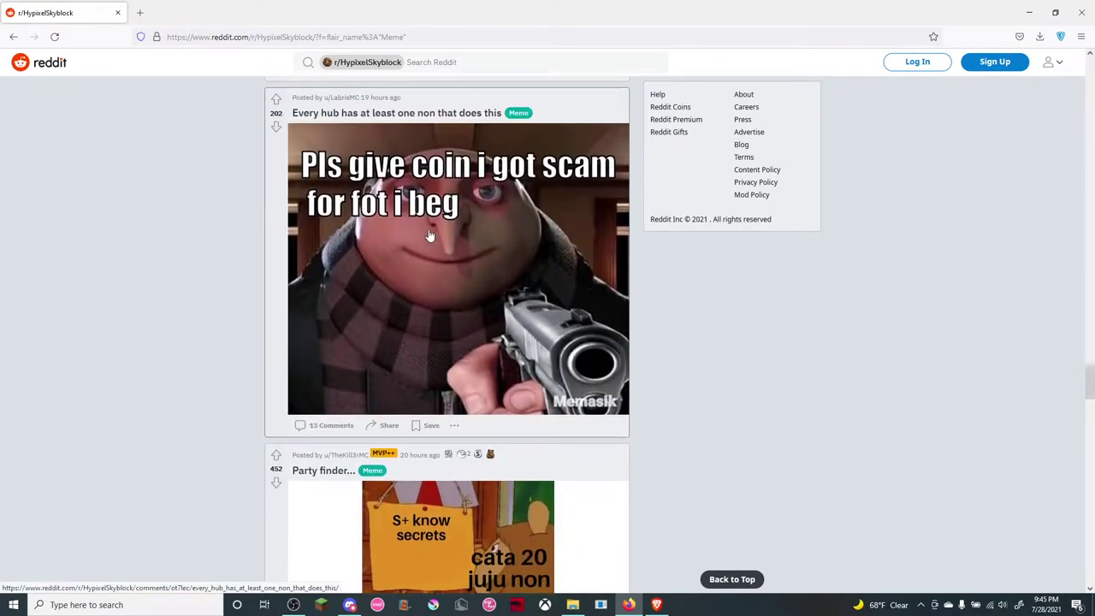
{"action": "scroll", "coordinate": [430, 235], "scroll_direction": "down", "scroll_amount": 1}
{"action": "scroll", "coordinate": [430, 236], "scroll_direction": "down", "scroll_amount": 2}
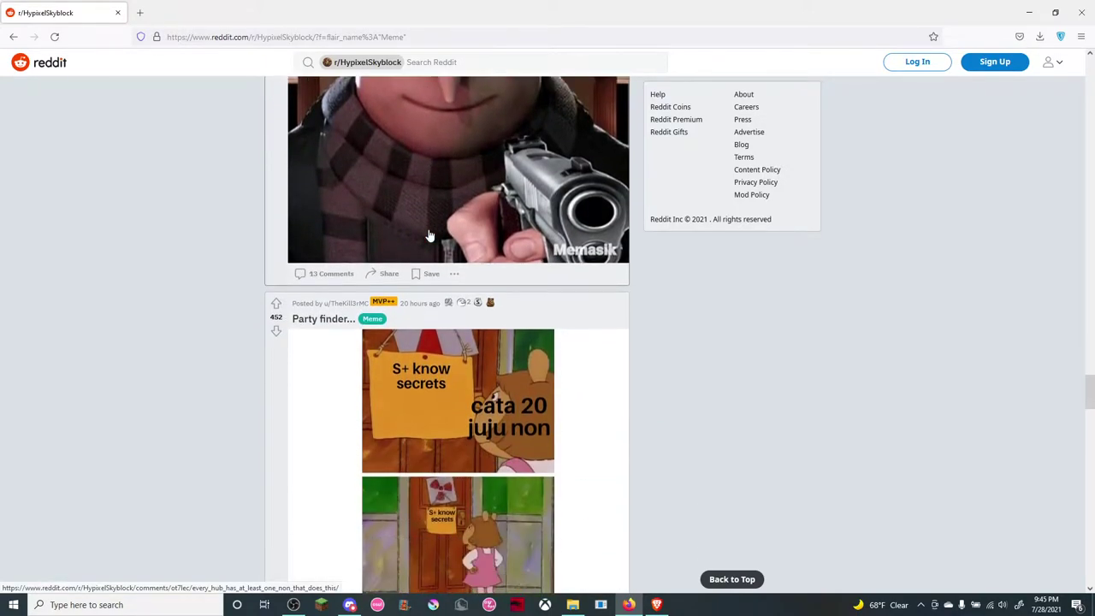
{"action": "scroll", "coordinate": [430, 236], "scroll_direction": "down", "scroll_amount": 1}
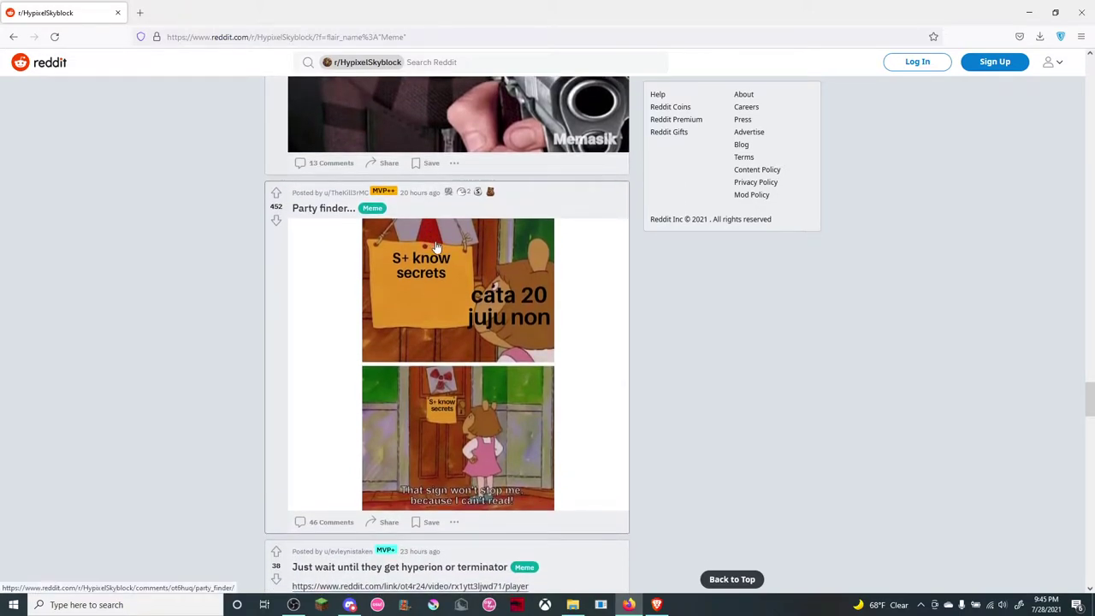
{"action": "scroll", "coordinate": [436, 248], "scroll_direction": "down", "scroll_amount": 1}
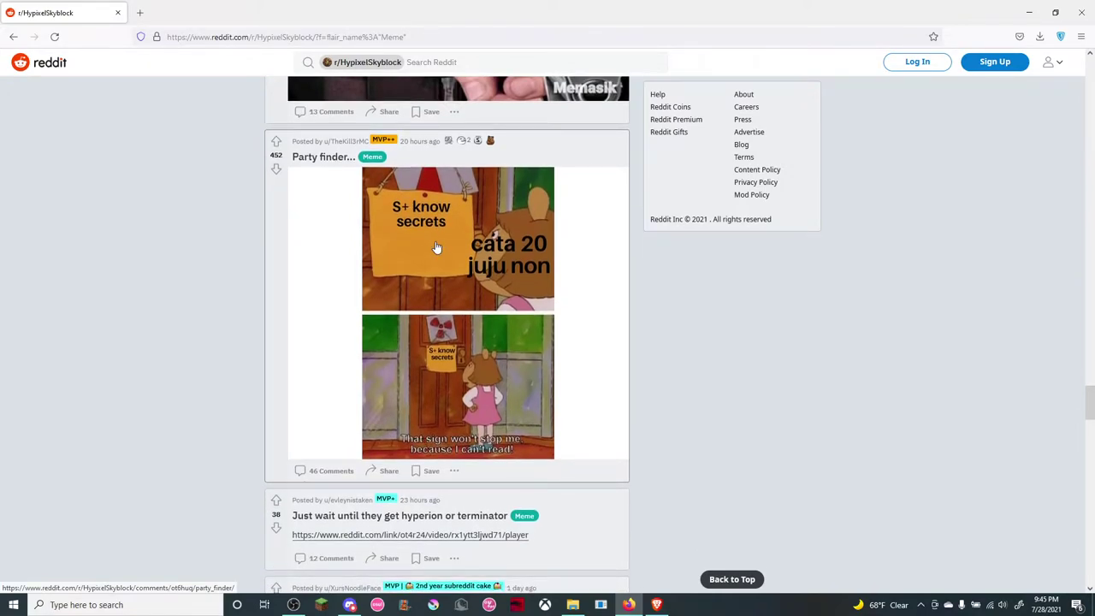
{"action": "scroll", "coordinate": [435, 247], "scroll_direction": "down", "scroll_amount": 1}
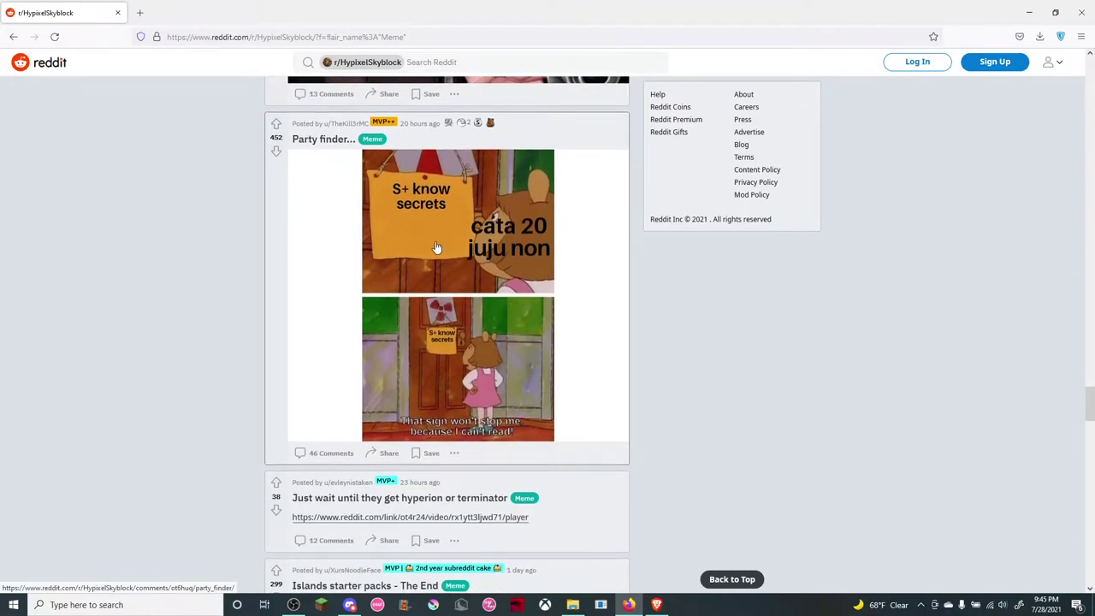
{"action": "scroll", "coordinate": [436, 247], "scroll_direction": "down", "scroll_amount": 1}
{"action": "scroll", "coordinate": [435, 248], "scroll_direction": "down", "scroll_amount": 1}
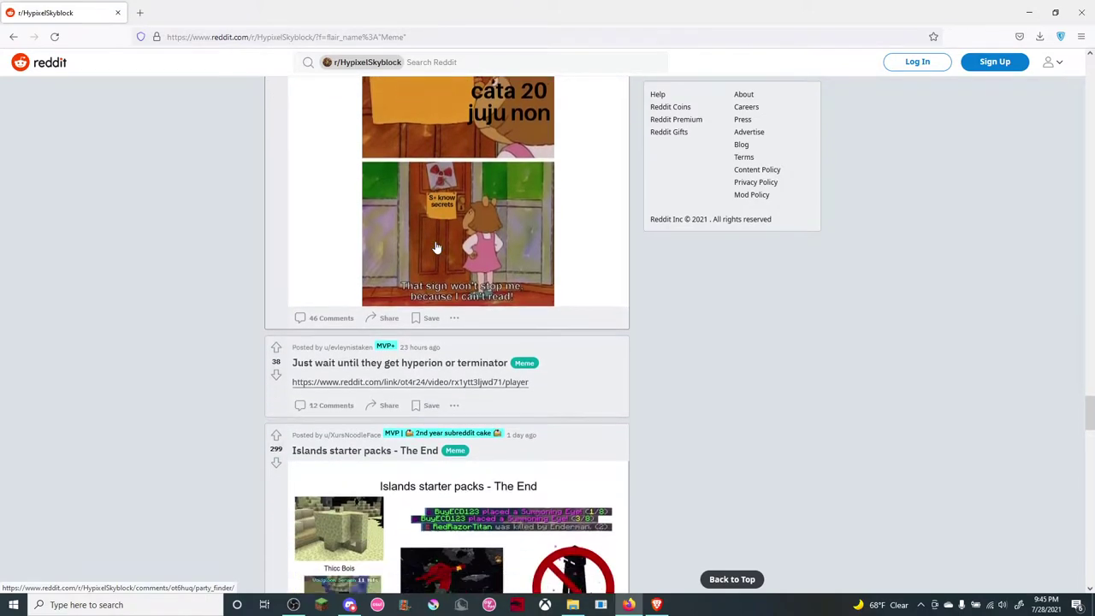
{"action": "scroll", "coordinate": [435, 247], "scroll_direction": "down", "scroll_amount": 2}
{"action": "scroll", "coordinate": [435, 247], "scroll_direction": "down", "scroll_amount": 1}
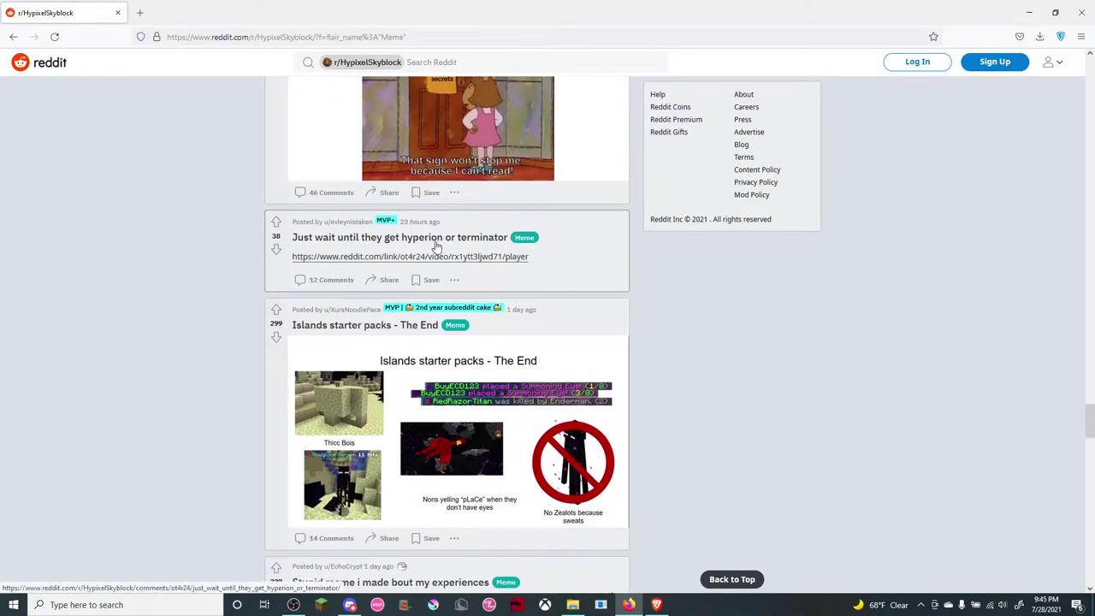
{"action": "scroll", "coordinate": [435, 248], "scroll_direction": "down", "scroll_amount": 1}
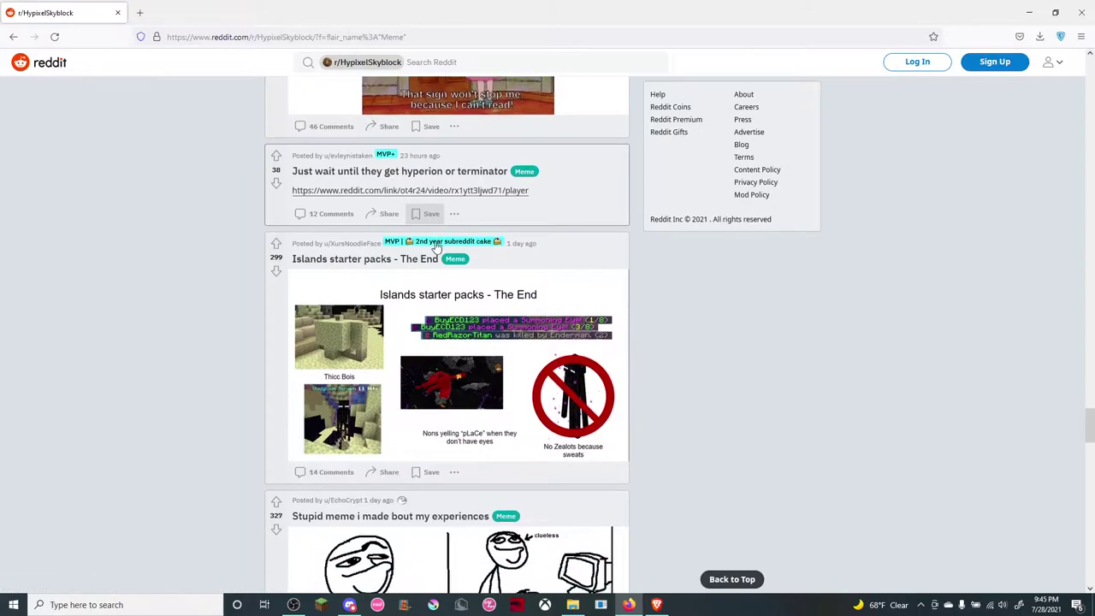
{"action": "scroll", "coordinate": [435, 247], "scroll_direction": "down", "scroll_amount": 1}
{"action": "scroll", "coordinate": [436, 247], "scroll_direction": "down", "scroll_amount": 1}
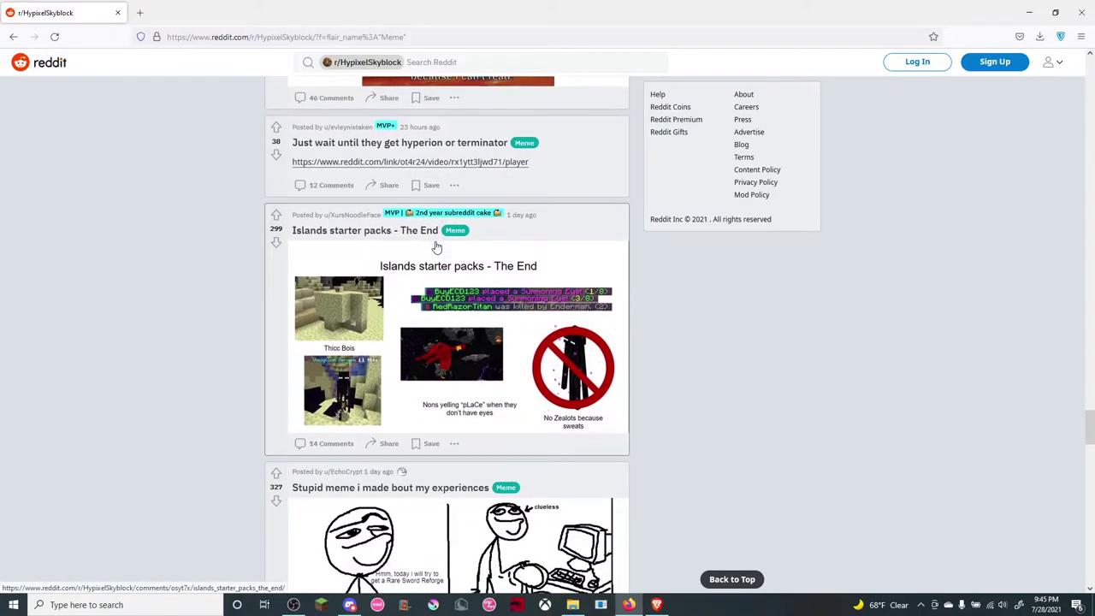
{"action": "scroll", "coordinate": [435, 247], "scroll_direction": "down", "scroll_amount": 1}
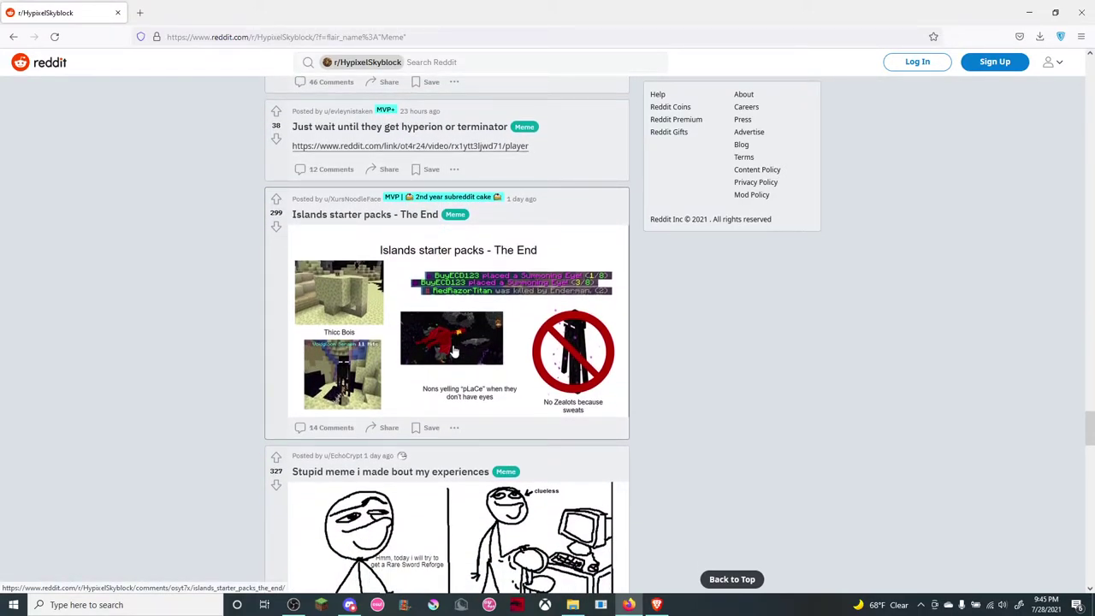
{"action": "scroll", "coordinate": [454, 351], "scroll_direction": "down", "scroll_amount": 1}
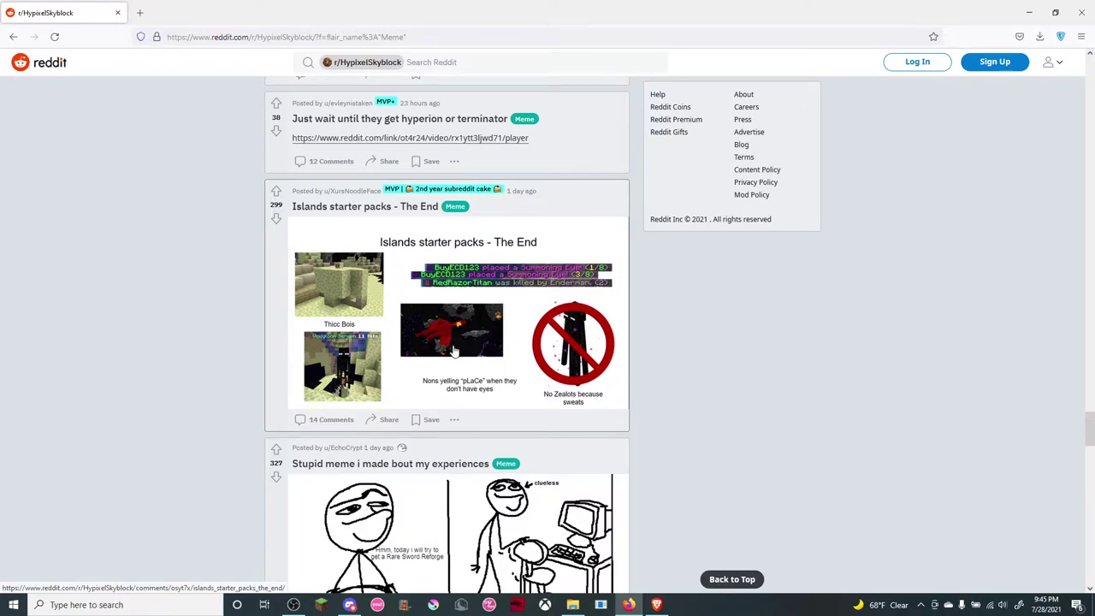
{"action": "scroll", "coordinate": [454, 351], "scroll_direction": "down", "scroll_amount": 1}
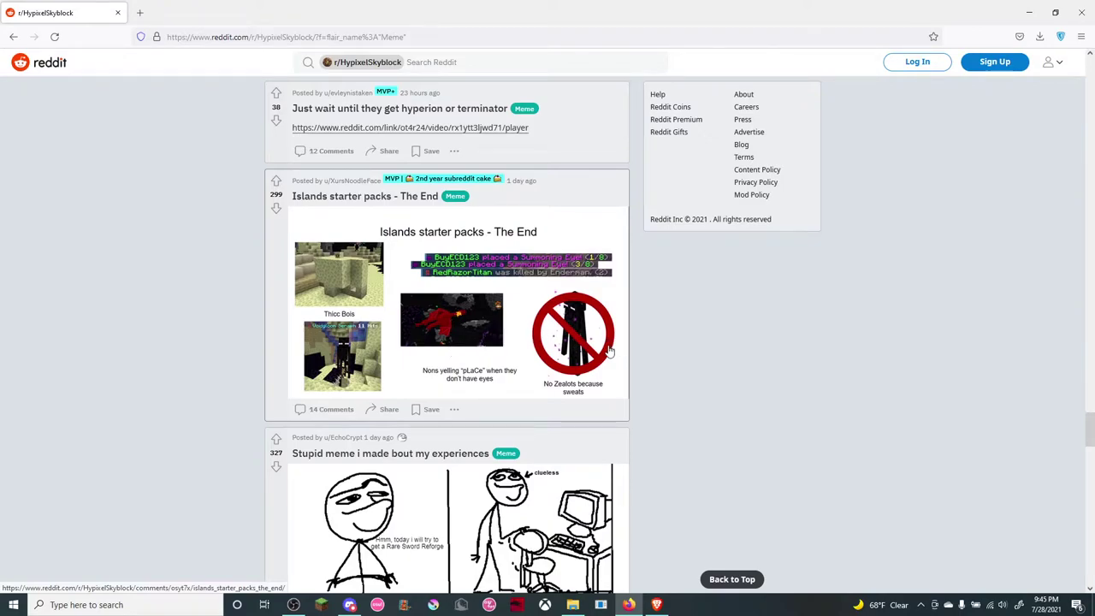
{"action": "scroll", "coordinate": [539, 352], "scroll_direction": "down", "scroll_amount": 1}
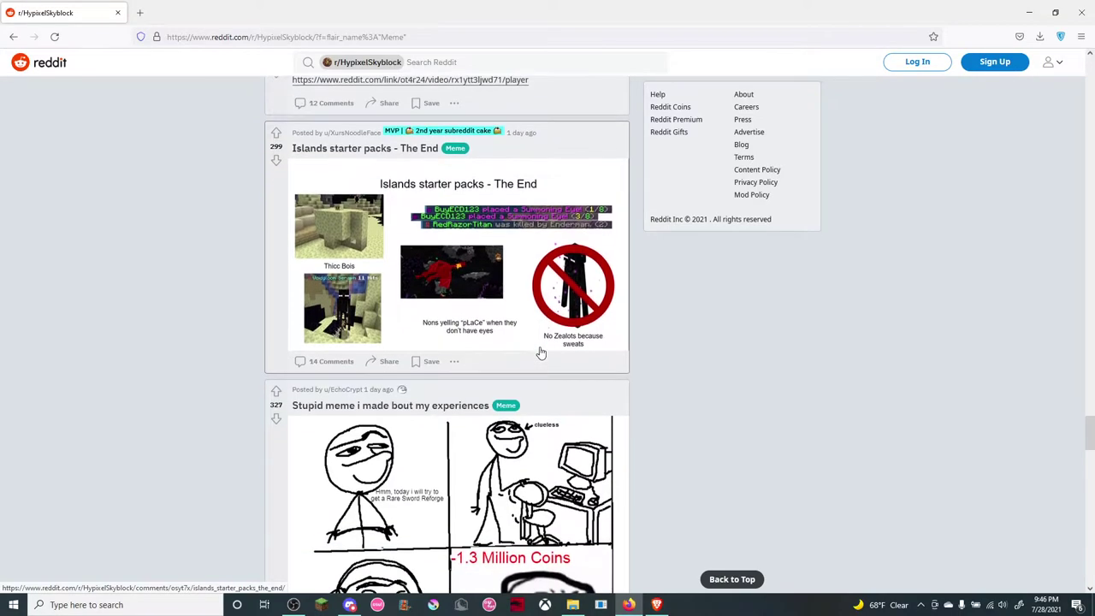
{"action": "scroll", "coordinate": [540, 352], "scroll_direction": "down", "scroll_amount": 2}
{"action": "scroll", "coordinate": [540, 350], "scroll_direction": "down", "scroll_amount": 1}
{"action": "scroll", "coordinate": [540, 350], "scroll_direction": "down", "scroll_amount": 1}
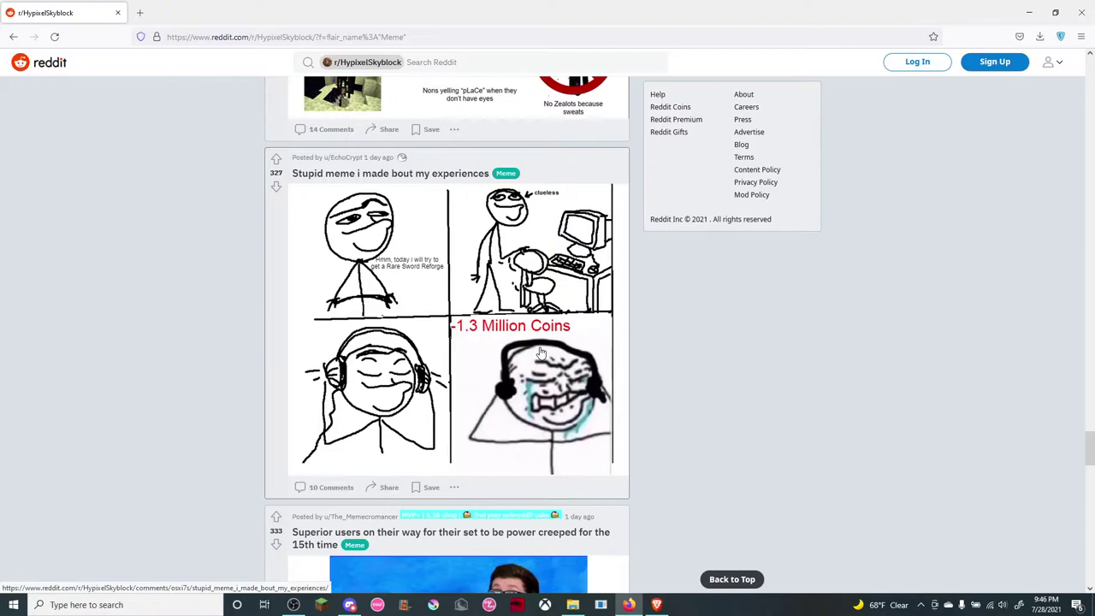
{"action": "scroll", "coordinate": [540, 351], "scroll_direction": "down", "scroll_amount": 2}
{"action": "scroll", "coordinate": [541, 351], "scroll_direction": "down", "scroll_amount": 2}
{"action": "scroll", "coordinate": [541, 351], "scroll_direction": "down", "scroll_amount": 1}
{"action": "scroll", "coordinate": [540, 352], "scroll_direction": "down", "scroll_amount": 1}
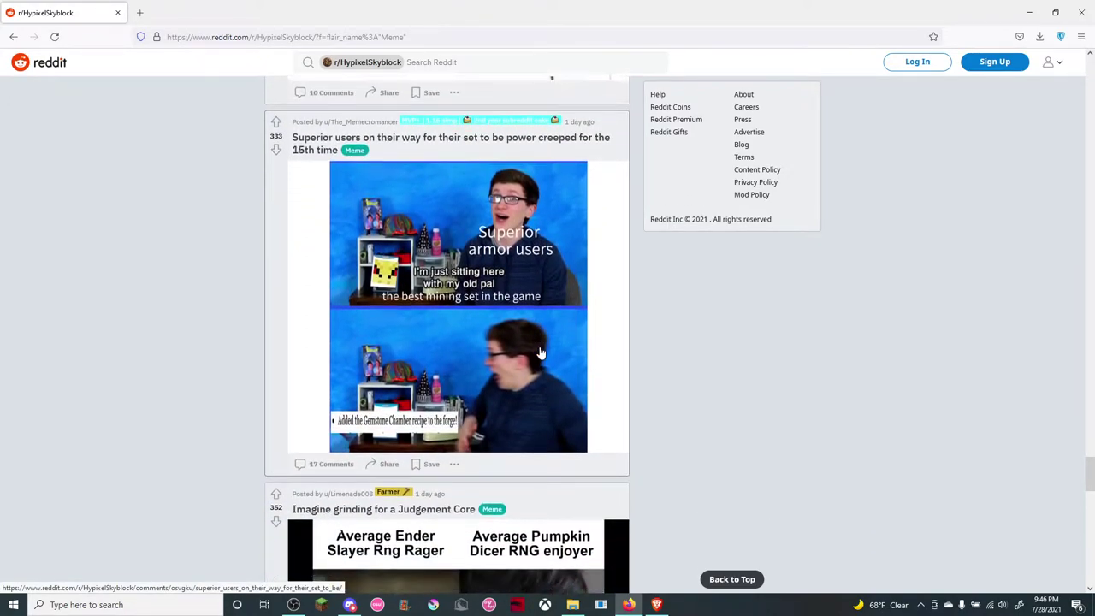
{"action": "scroll", "coordinate": [540, 352], "scroll_direction": "down", "scroll_amount": 3}
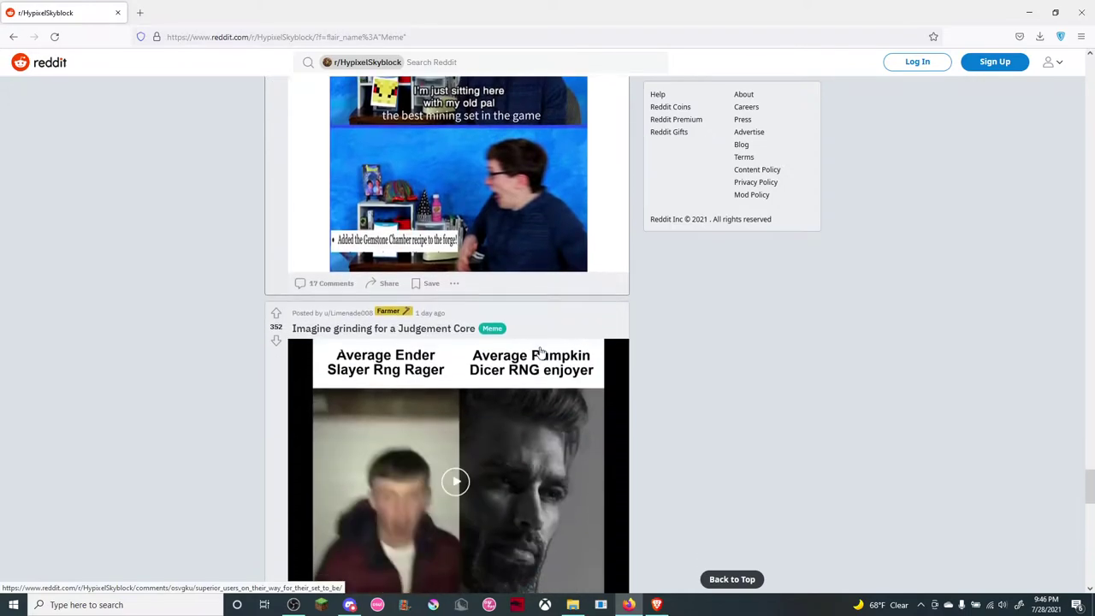
{"action": "scroll", "coordinate": [540, 352], "scroll_direction": "down", "scroll_amount": 1}
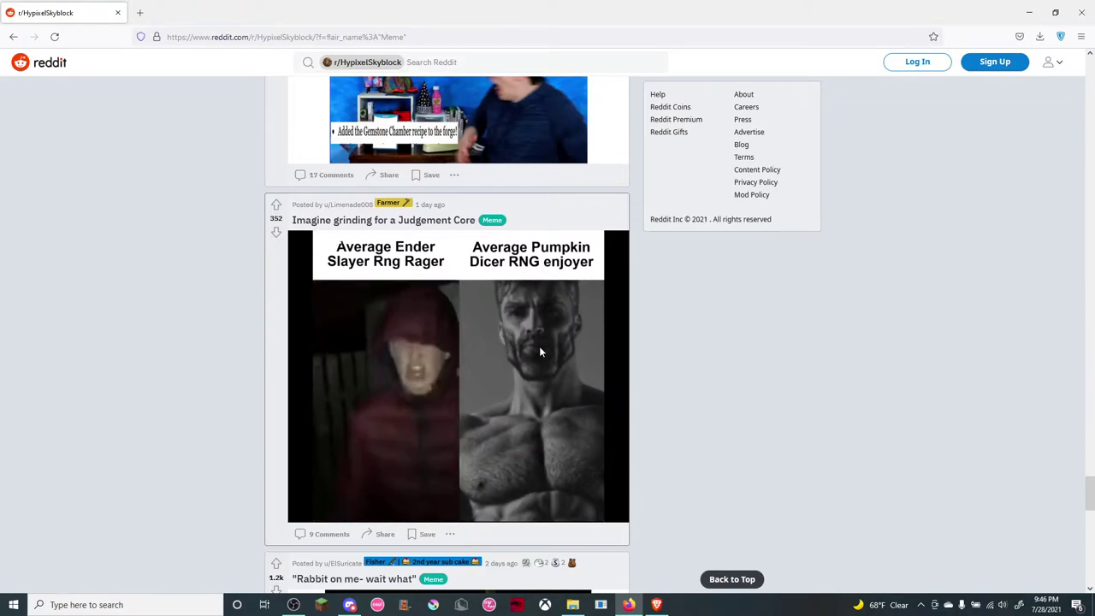
{"action": "scroll", "coordinate": [540, 351], "scroll_direction": "down", "scroll_amount": 2}
{"action": "scroll", "coordinate": [539, 352], "scroll_direction": "down", "scroll_amount": 1}
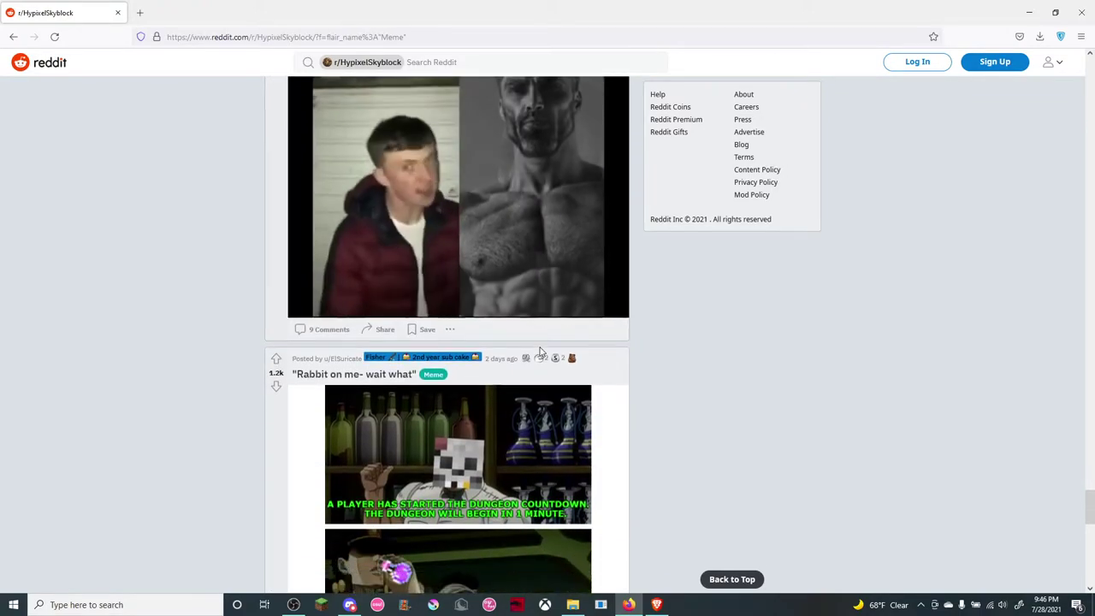
{"action": "scroll", "coordinate": [540, 351], "scroll_direction": "down", "scroll_amount": 2}
{"action": "scroll", "coordinate": [539, 351], "scroll_direction": "down", "scroll_amount": 1}
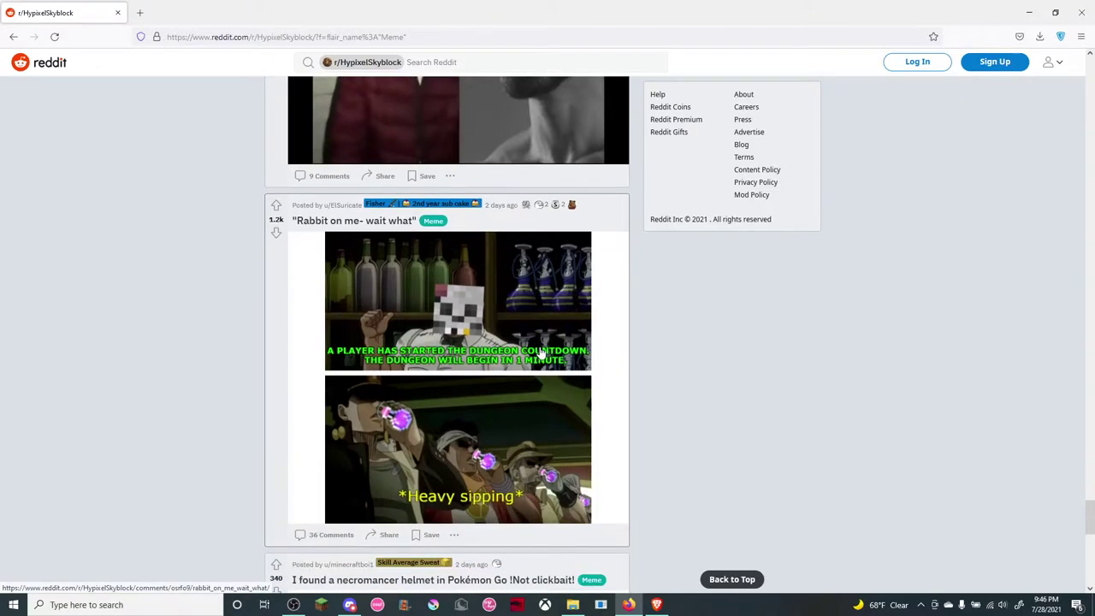
{"action": "scroll", "coordinate": [540, 352], "scroll_direction": "down", "scroll_amount": 1}
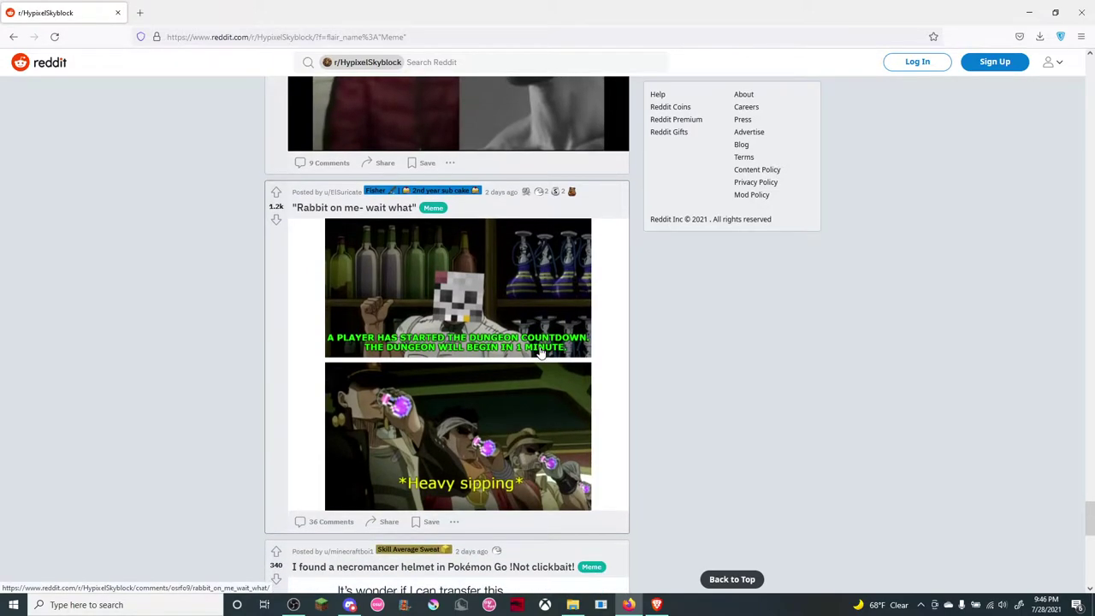
{"action": "scroll", "coordinate": [540, 352], "scroll_direction": "down", "scroll_amount": 1}
{"action": "scroll", "coordinate": [539, 351], "scroll_direction": "down", "scroll_amount": 1}
{"action": "scroll", "coordinate": [540, 351], "scroll_direction": "down", "scroll_amount": 2}
{"action": "scroll", "coordinate": [540, 351], "scroll_direction": "down", "scroll_amount": 2}
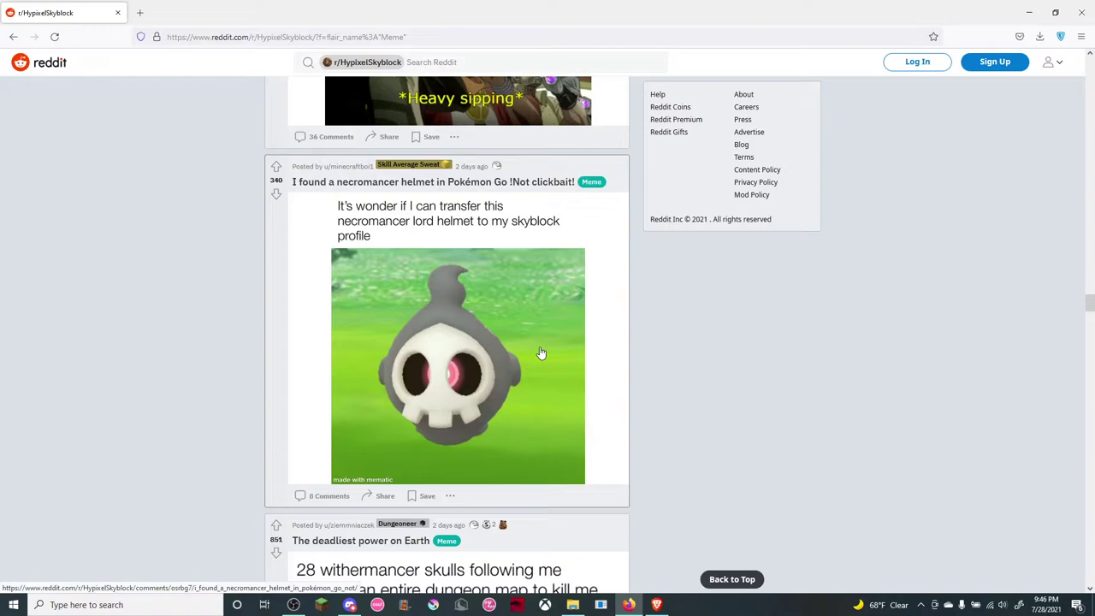
{"action": "scroll", "coordinate": [540, 352], "scroll_direction": "down", "scroll_amount": 1}
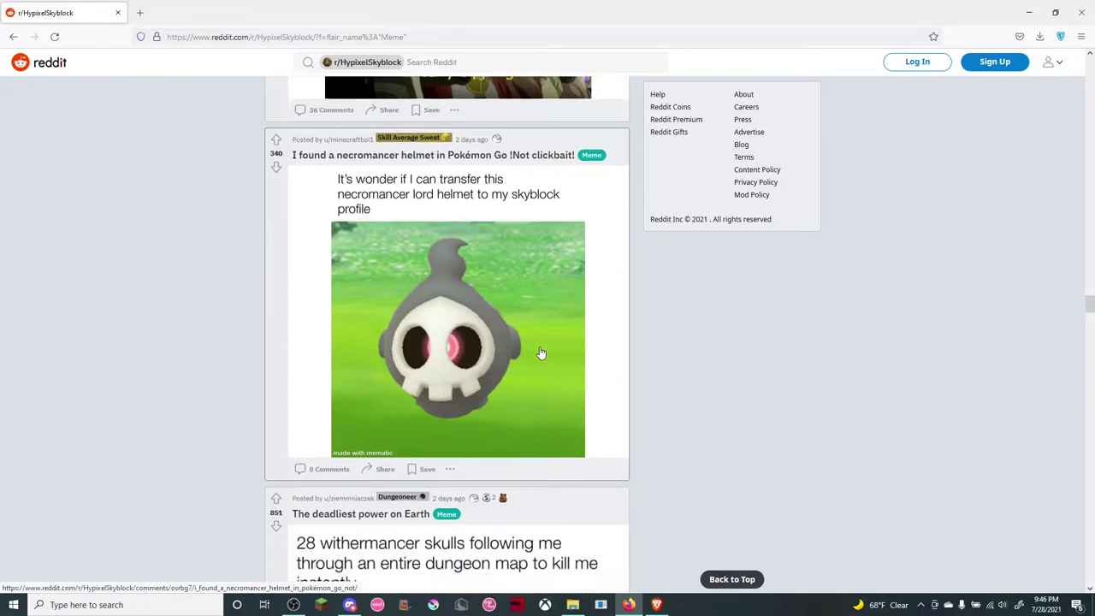
{"action": "scroll", "coordinate": [539, 351], "scroll_direction": "down", "scroll_amount": 3}
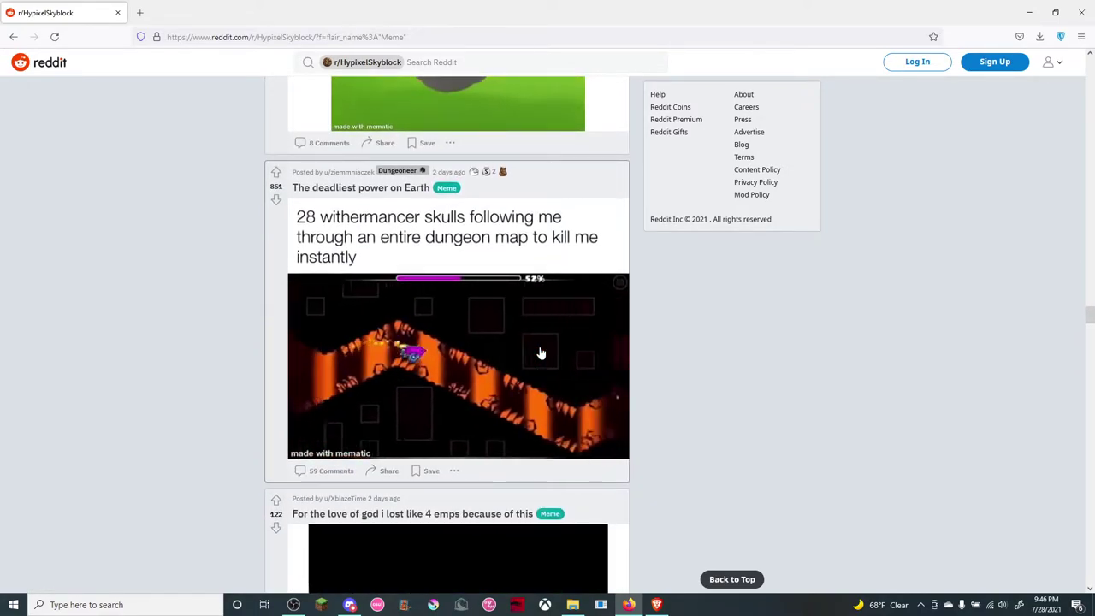
{"action": "scroll", "coordinate": [539, 351], "scroll_direction": "down", "scroll_amount": 1}
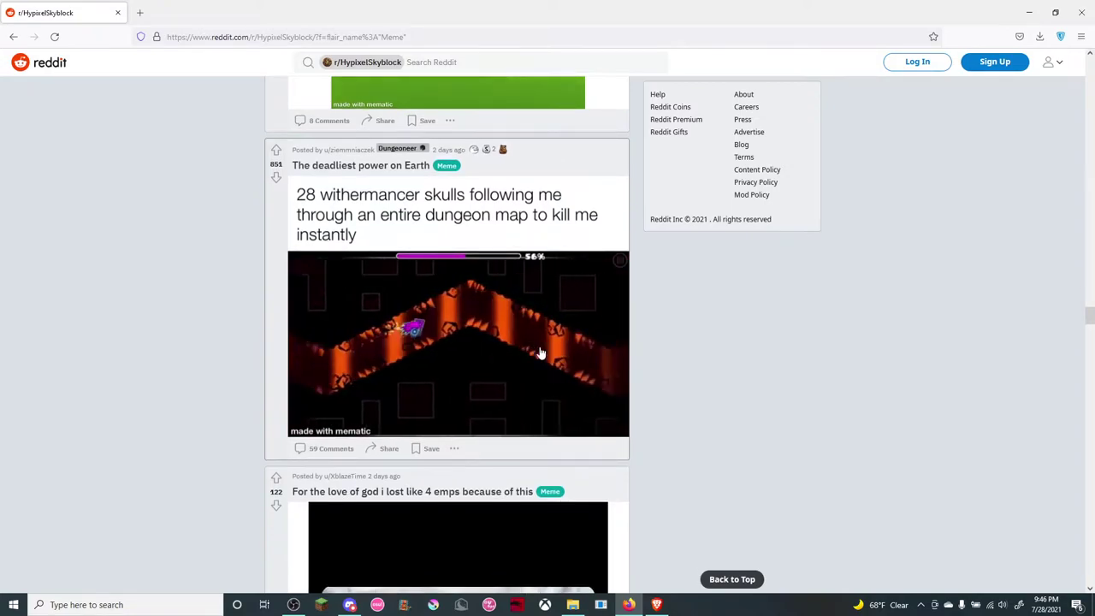
{"action": "scroll", "coordinate": [540, 352], "scroll_direction": "down", "scroll_amount": 2}
{"action": "scroll", "coordinate": [540, 351], "scroll_direction": "down", "scroll_amount": 1}
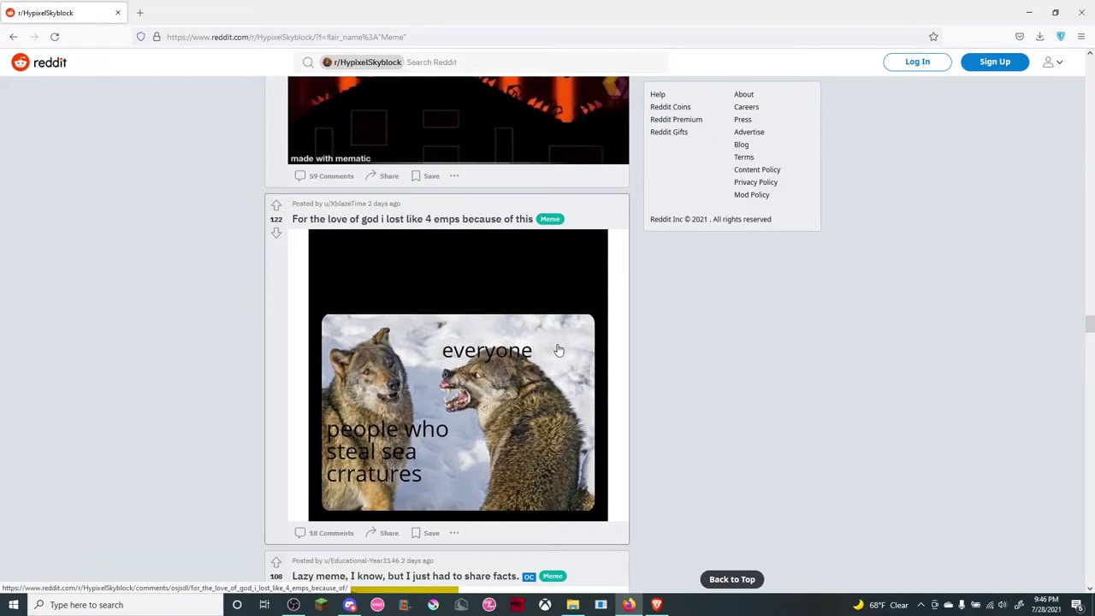
{"action": "scroll", "coordinate": [558, 350], "scroll_direction": "down", "scroll_amount": 2}
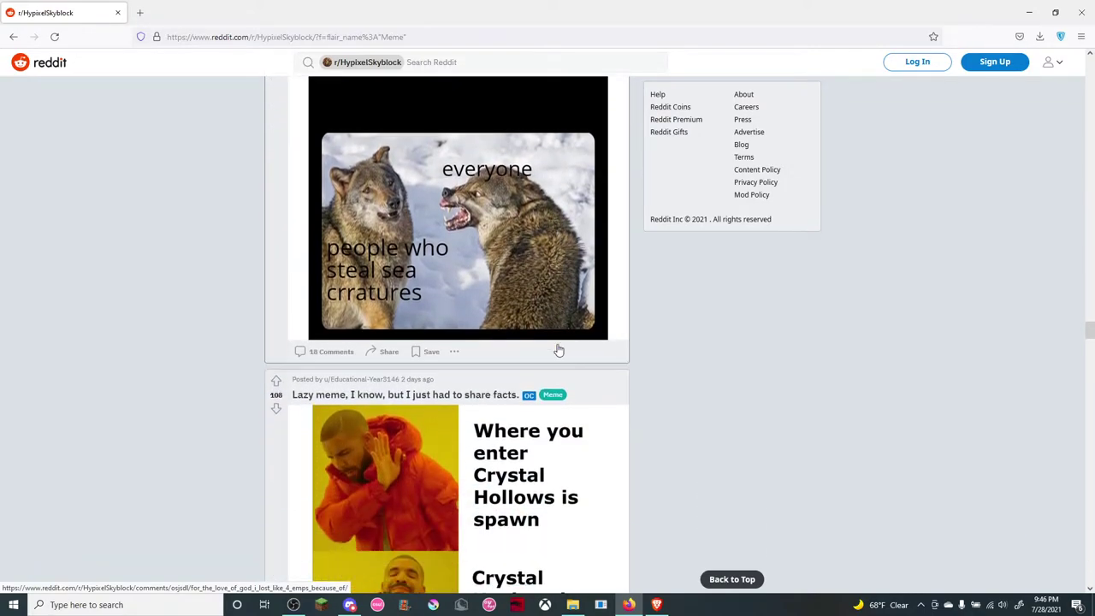
{"action": "scroll", "coordinate": [557, 350], "scroll_direction": "down", "scroll_amount": 2}
{"action": "scroll", "coordinate": [558, 350], "scroll_direction": "down", "scroll_amount": 1}
{"action": "scroll", "coordinate": [557, 349], "scroll_direction": "down", "scroll_amount": 3}
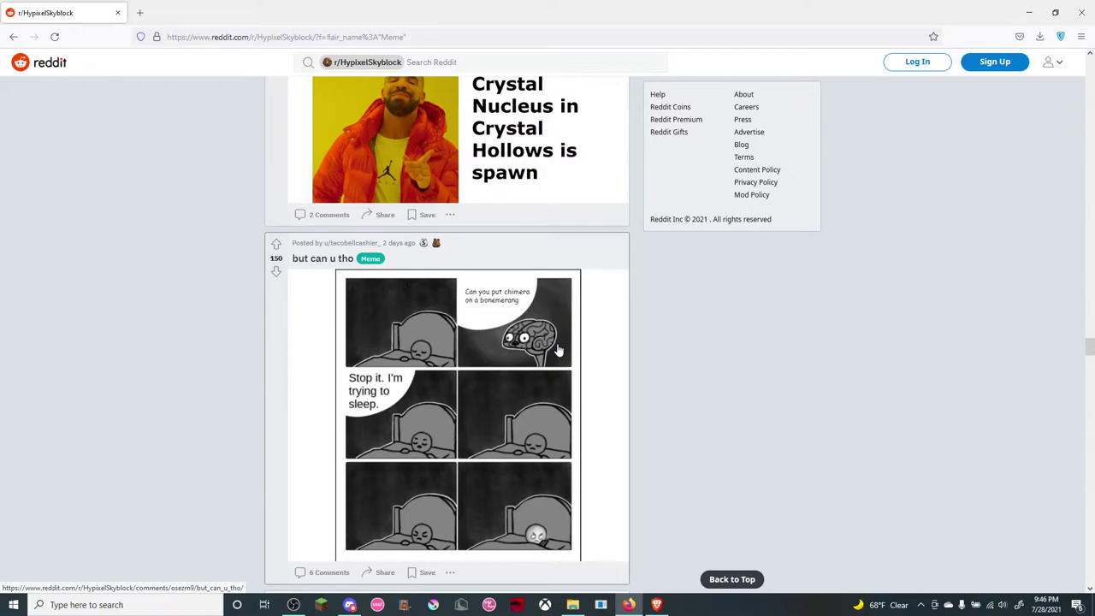
{"action": "scroll", "coordinate": [557, 350], "scroll_direction": "down", "scroll_amount": 1}
{"action": "scroll", "coordinate": [558, 350], "scroll_direction": "down", "scroll_amount": 1}
{"action": "scroll", "coordinate": [558, 350], "scroll_direction": "down", "scroll_amount": 1}
{"action": "scroll", "coordinate": [558, 350], "scroll_direction": "down", "scroll_amount": 1}
{"action": "scroll", "coordinate": [557, 350], "scroll_direction": "down", "scroll_amount": 1}
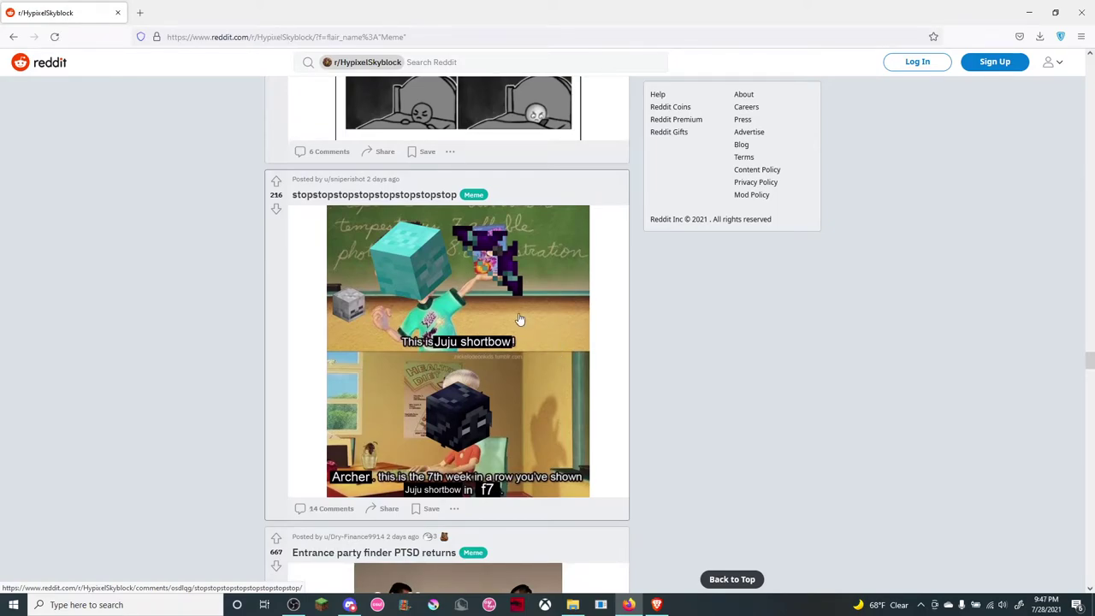
{"action": "scroll", "coordinate": [519, 319], "scroll_direction": "down", "scroll_amount": 3}
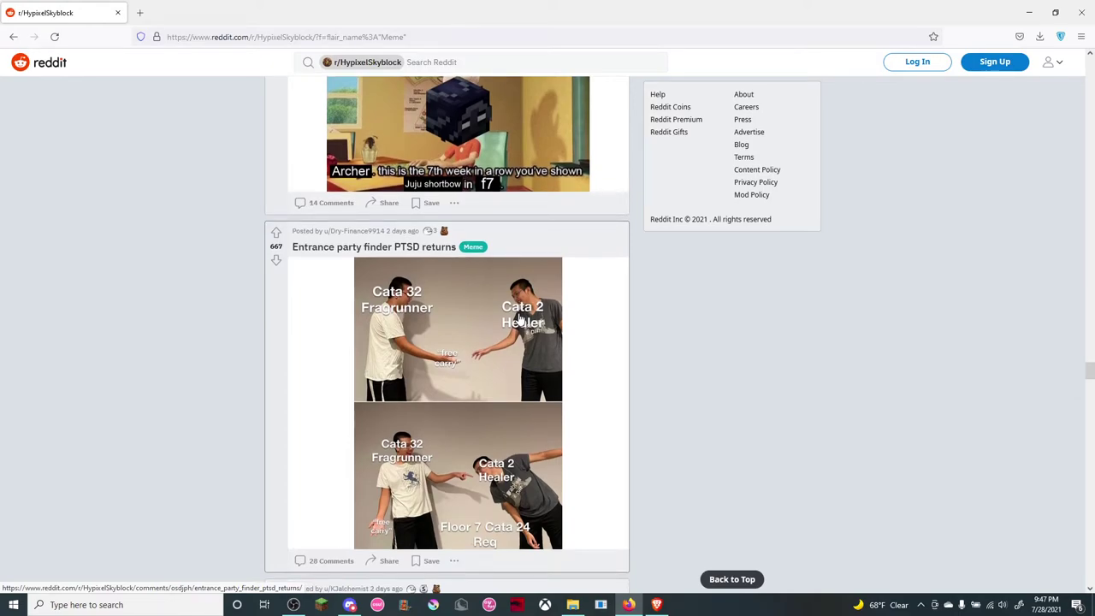
{"action": "scroll", "coordinate": [519, 318], "scroll_direction": "down", "scroll_amount": 4}
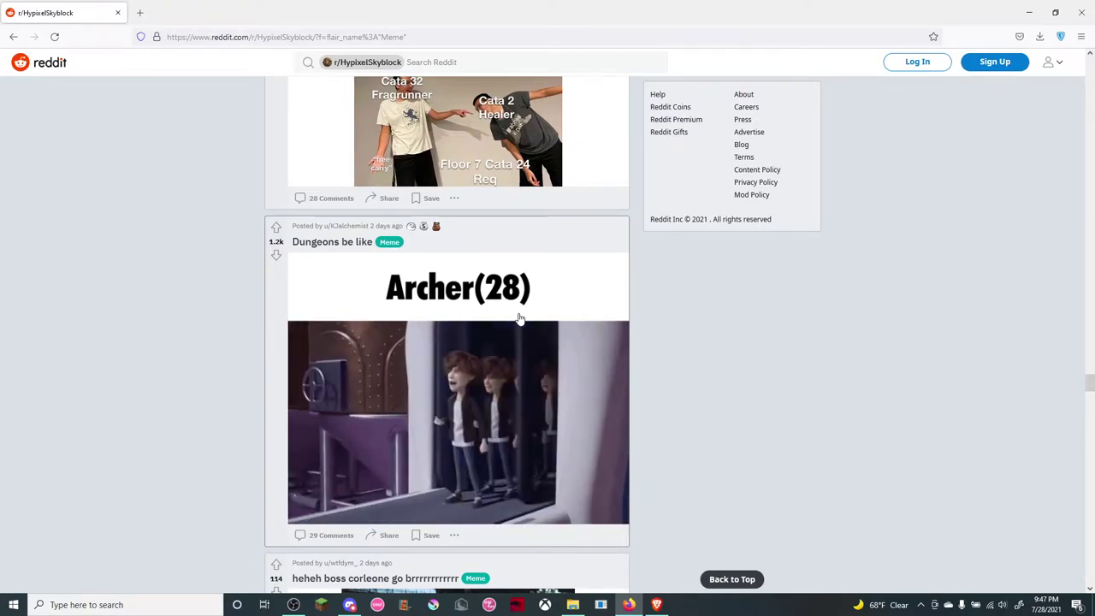
{"action": "scroll", "coordinate": [518, 318], "scroll_direction": "down", "scroll_amount": 1}
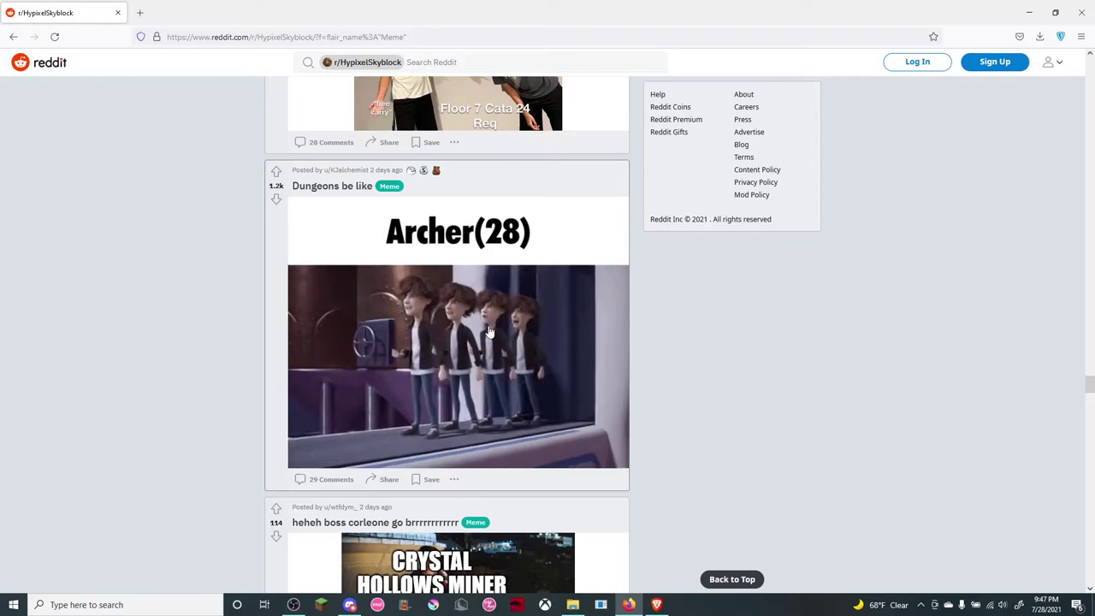
{"action": "scroll", "coordinate": [519, 342], "scroll_direction": "down", "scroll_amount": 1}
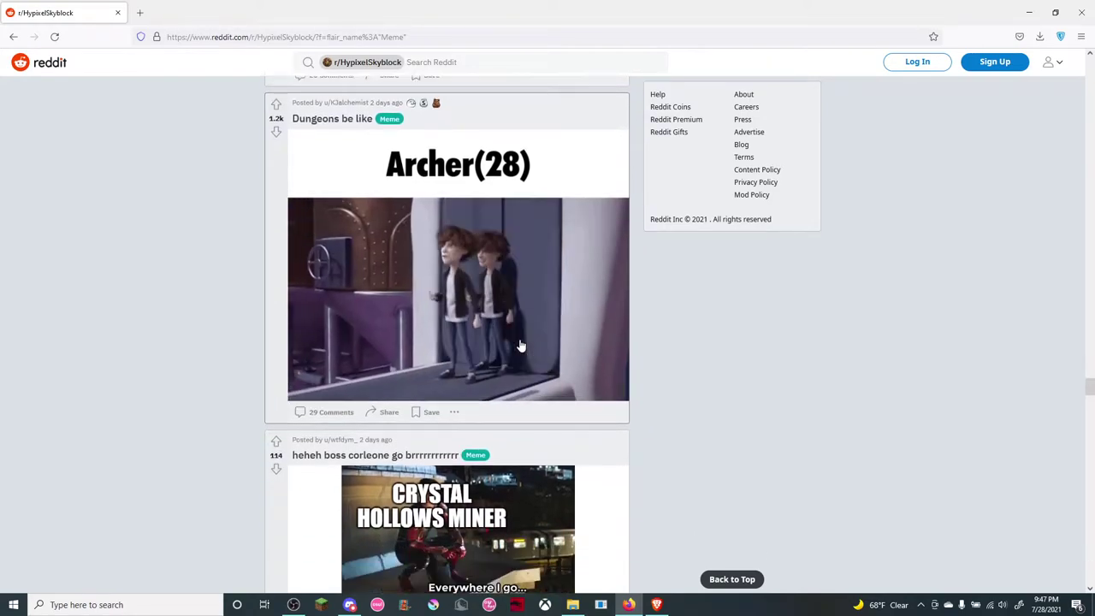
{"action": "scroll", "coordinate": [521, 346], "scroll_direction": "down", "scroll_amount": 1}
{"action": "scroll", "coordinate": [521, 345], "scroll_direction": "down", "scroll_amount": 1}
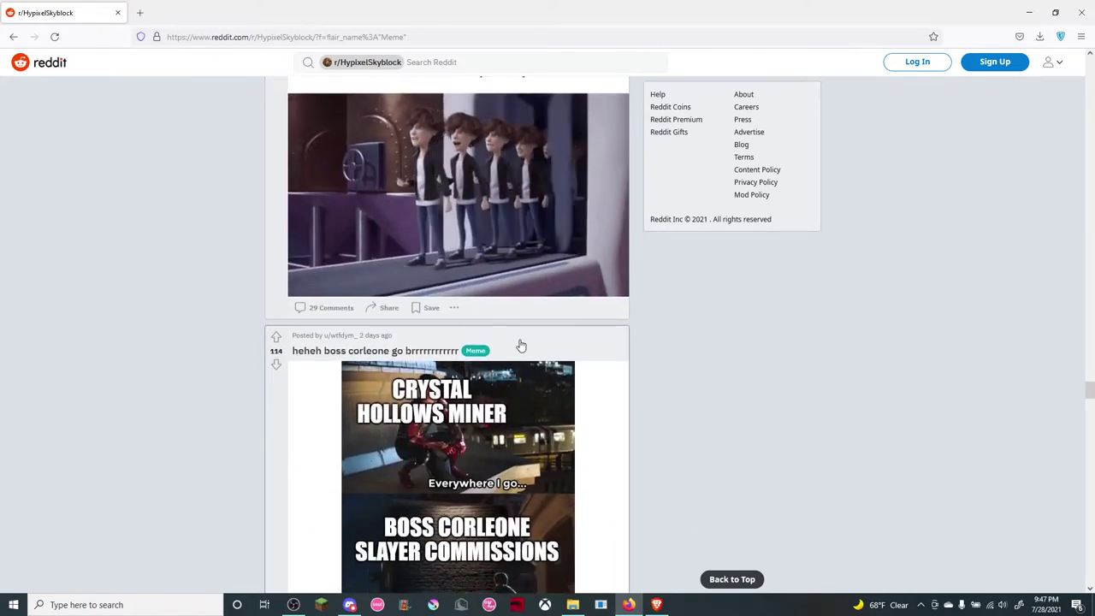
{"action": "scroll", "coordinate": [521, 346], "scroll_direction": "down", "scroll_amount": 1}
{"action": "scroll", "coordinate": [521, 345], "scroll_direction": "down", "scroll_amount": 1}
{"action": "scroll", "coordinate": [521, 346], "scroll_direction": "down", "scroll_amount": 1}
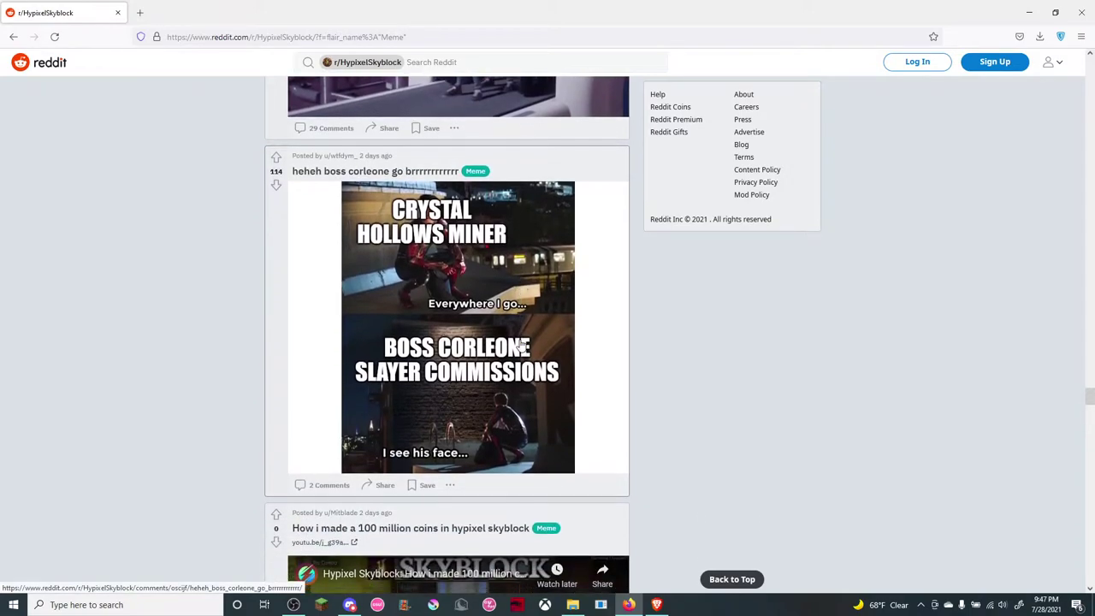
{"action": "scroll", "coordinate": [475, 291], "scroll_direction": "down", "scroll_amount": 1}
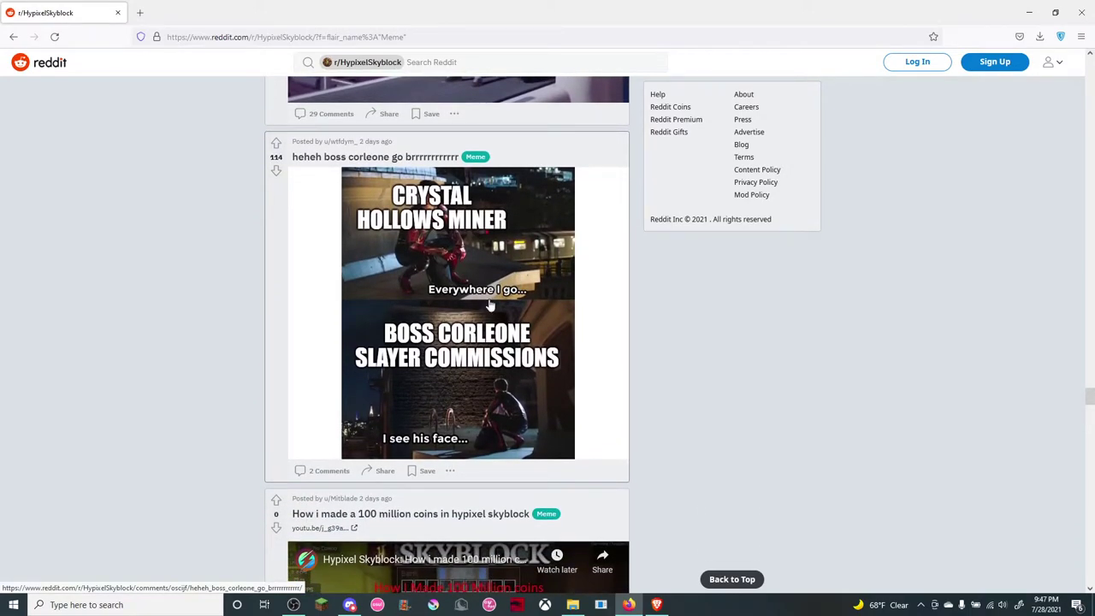
{"action": "scroll", "coordinate": [565, 325], "scroll_direction": "down", "scroll_amount": 3}
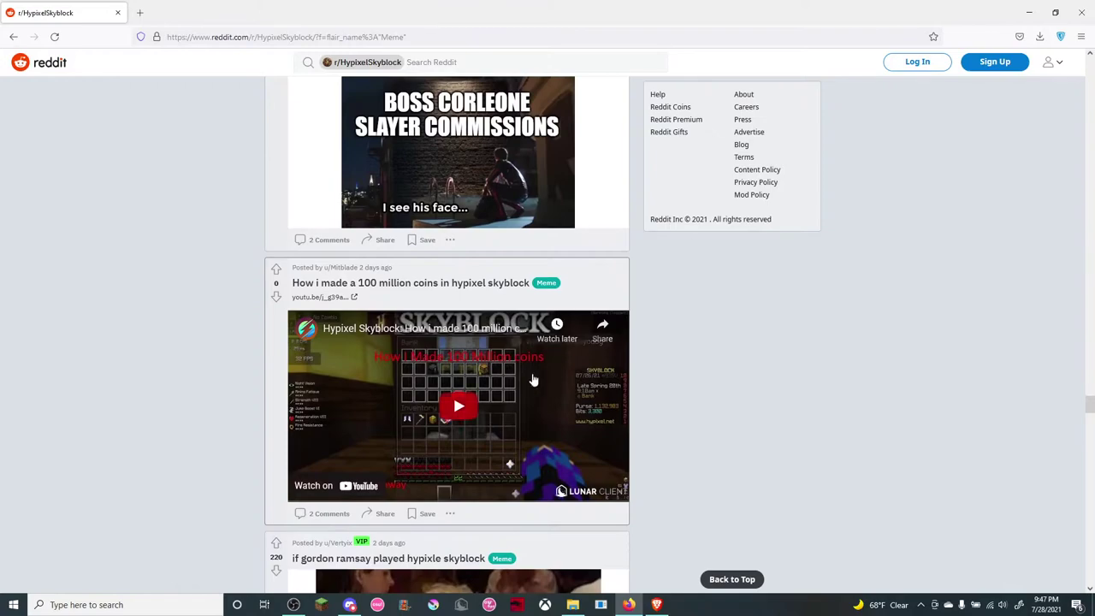
{"action": "scroll", "coordinate": [526, 386], "scroll_direction": "down", "scroll_amount": 2}
{"action": "scroll", "coordinate": [523, 390], "scroll_direction": "down", "scroll_amount": 1}
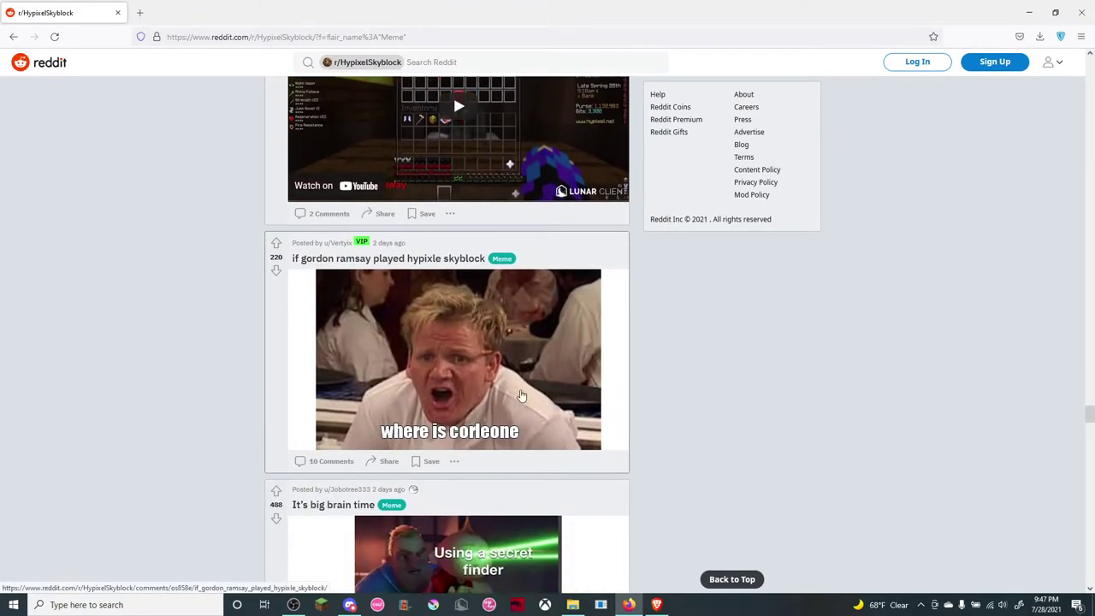
{"action": "scroll", "coordinate": [513, 381], "scroll_direction": "down", "scroll_amount": 3}
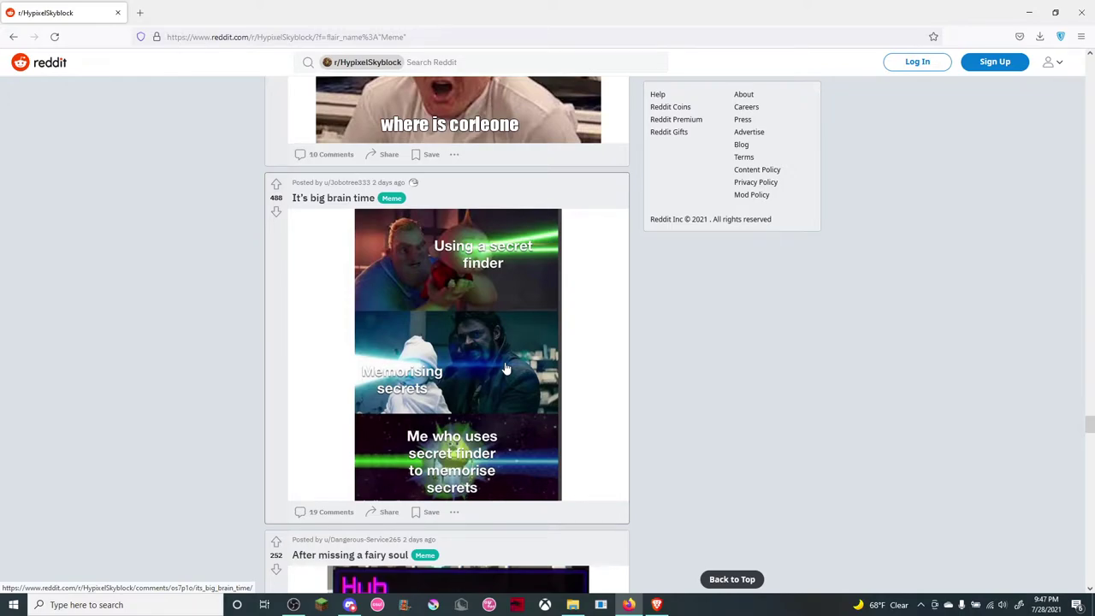
{"action": "scroll", "coordinate": [506, 369], "scroll_direction": "down", "scroll_amount": 2}
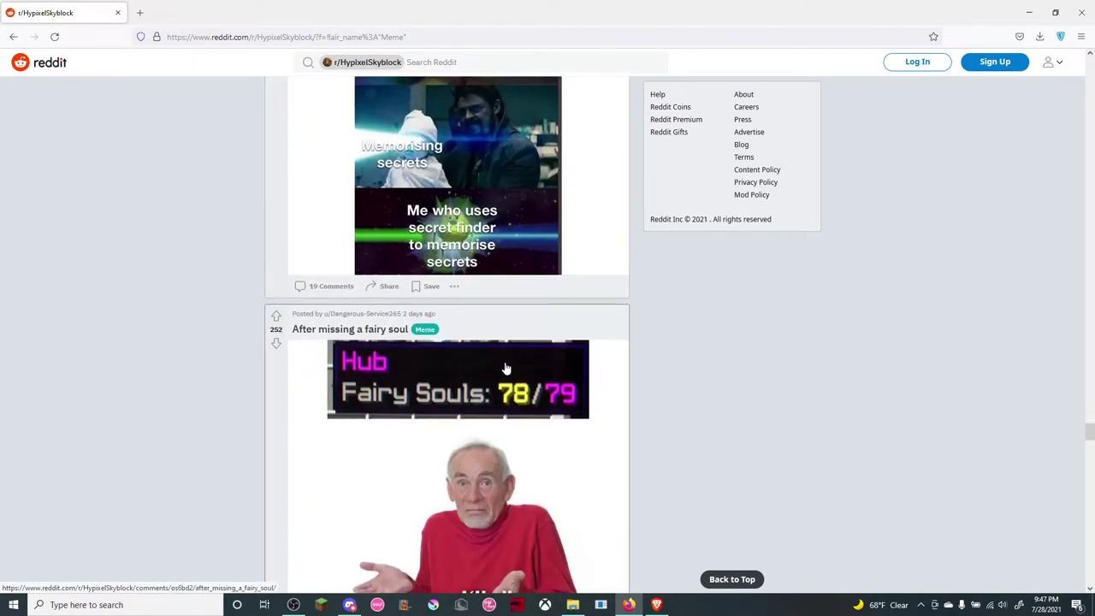
{"action": "scroll", "coordinate": [506, 368], "scroll_direction": "down", "scroll_amount": 1}
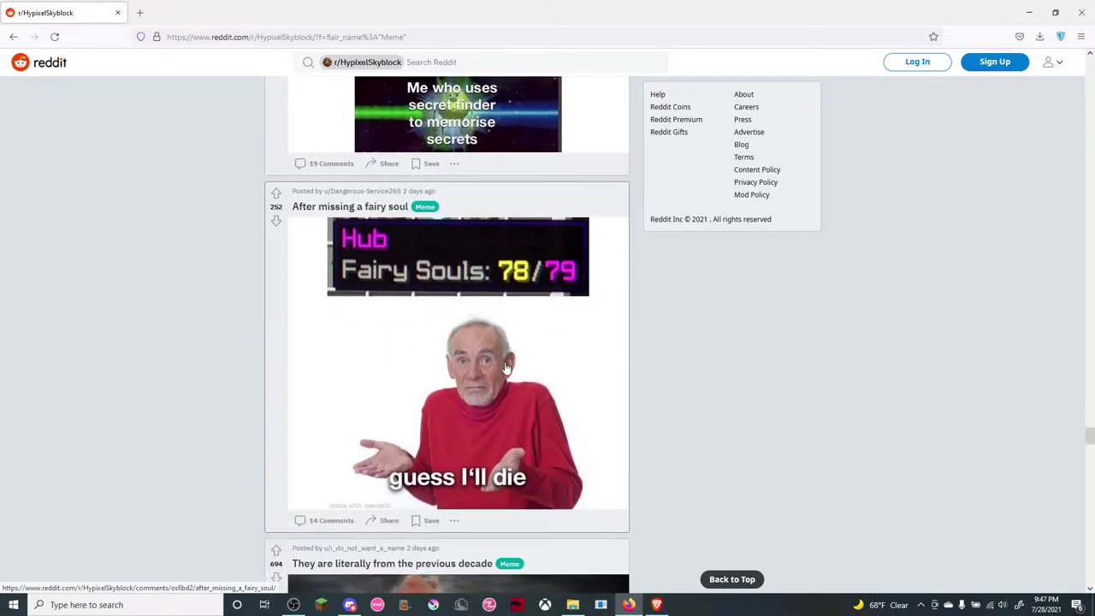
{"action": "scroll", "coordinate": [505, 369], "scroll_direction": "down", "scroll_amount": 1}
{"action": "scroll", "coordinate": [506, 368], "scroll_direction": "down", "scroll_amount": 2}
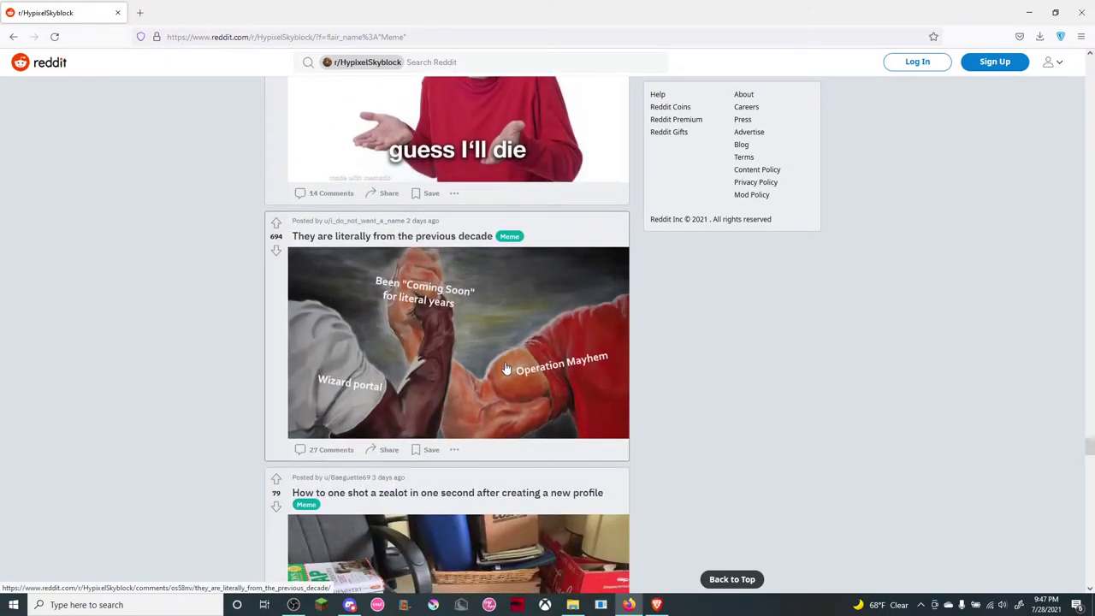
{"action": "scroll", "coordinate": [505, 368], "scroll_direction": "down", "scroll_amount": 2}
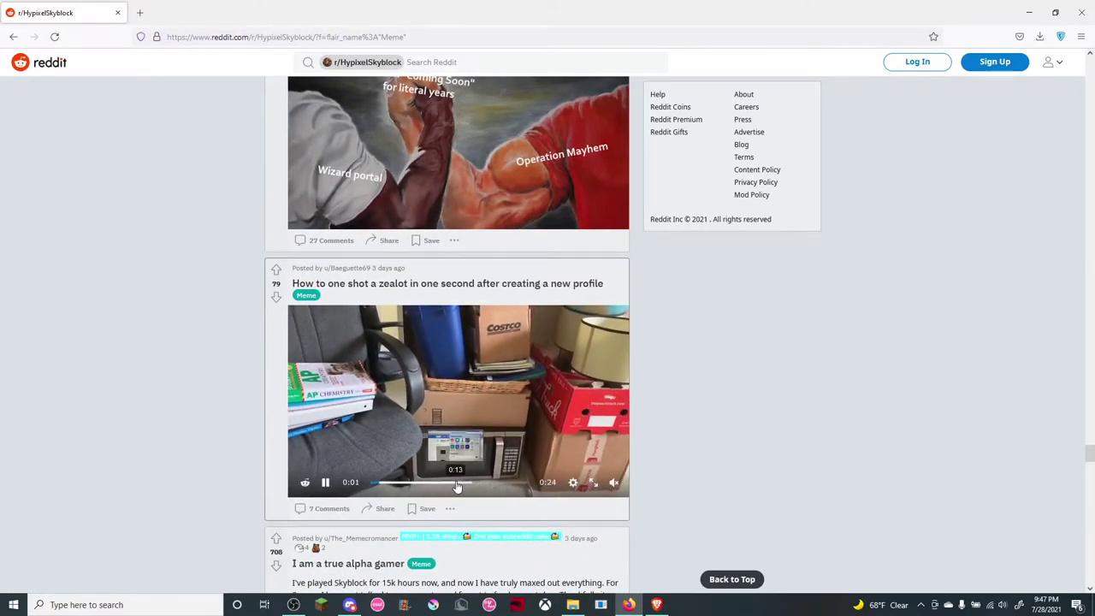
- Skip the zealot video ahead to around 0:22, near its end
{"action": "left_click", "coordinate": [511, 482]}
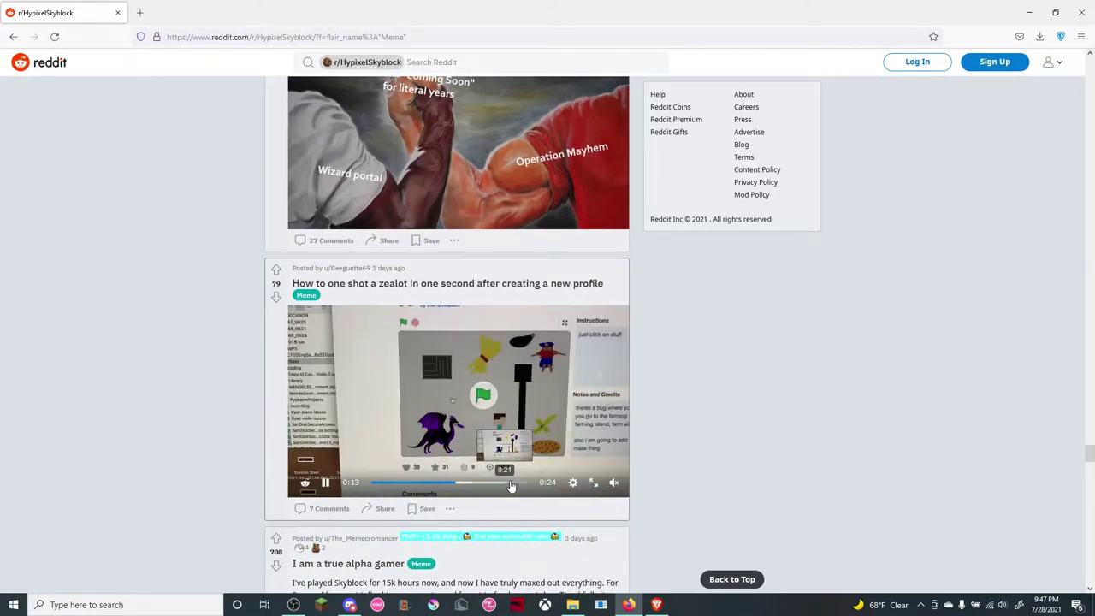
{"action": "scroll", "coordinate": [513, 478], "scroll_direction": "down", "scroll_amount": 2}
{"action": "scroll", "coordinate": [505, 402], "scroll_direction": "down", "scroll_amount": 1}
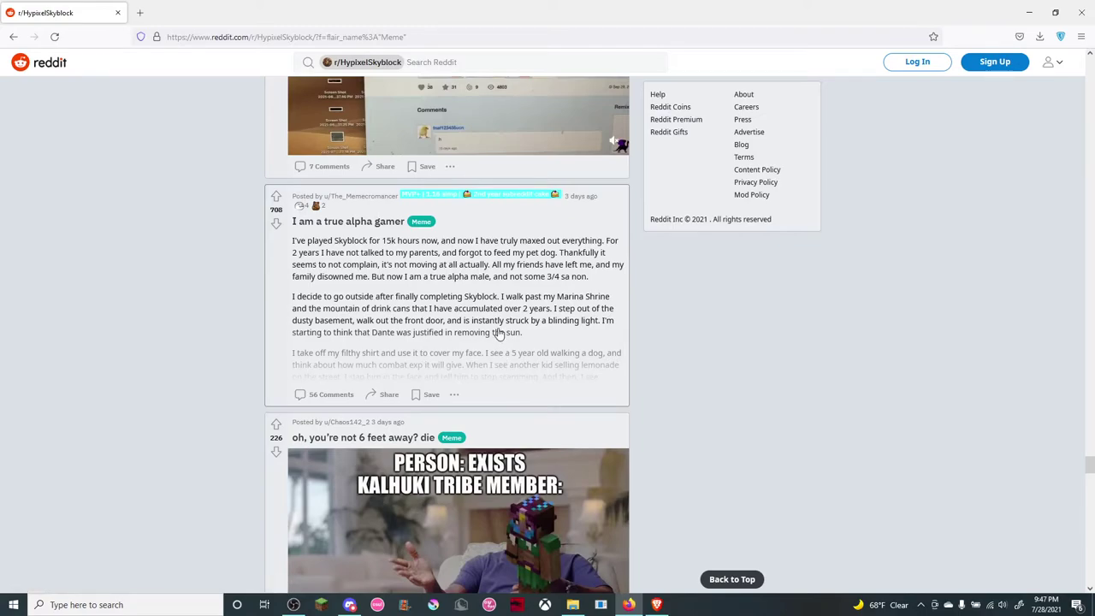
{"action": "scroll", "coordinate": [505, 335], "scroll_direction": "down", "scroll_amount": 2}
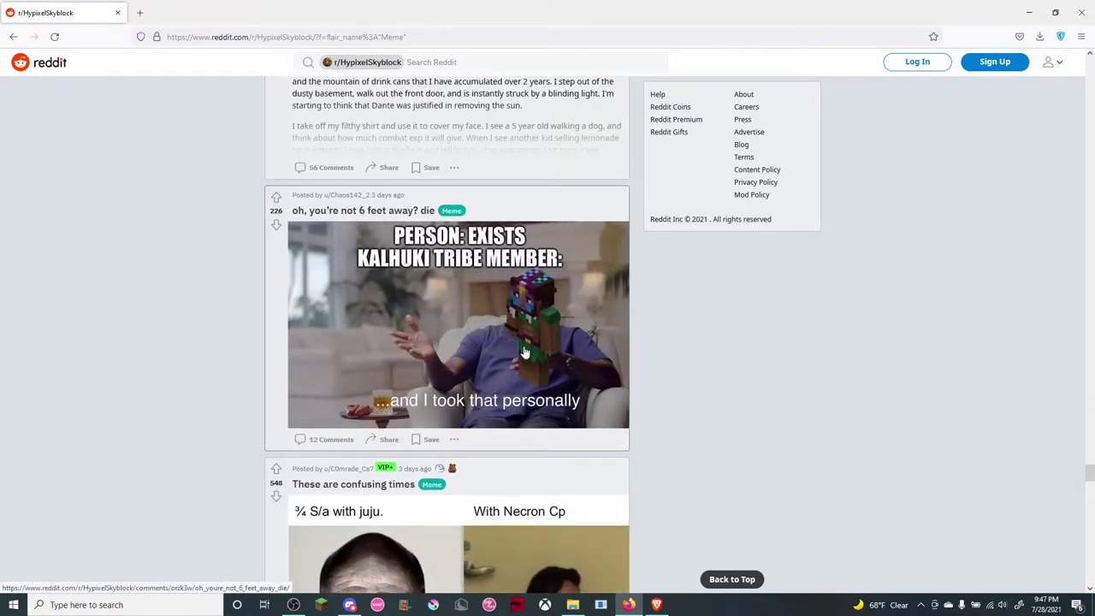
{"action": "scroll", "coordinate": [526, 353], "scroll_direction": "down", "scroll_amount": 1}
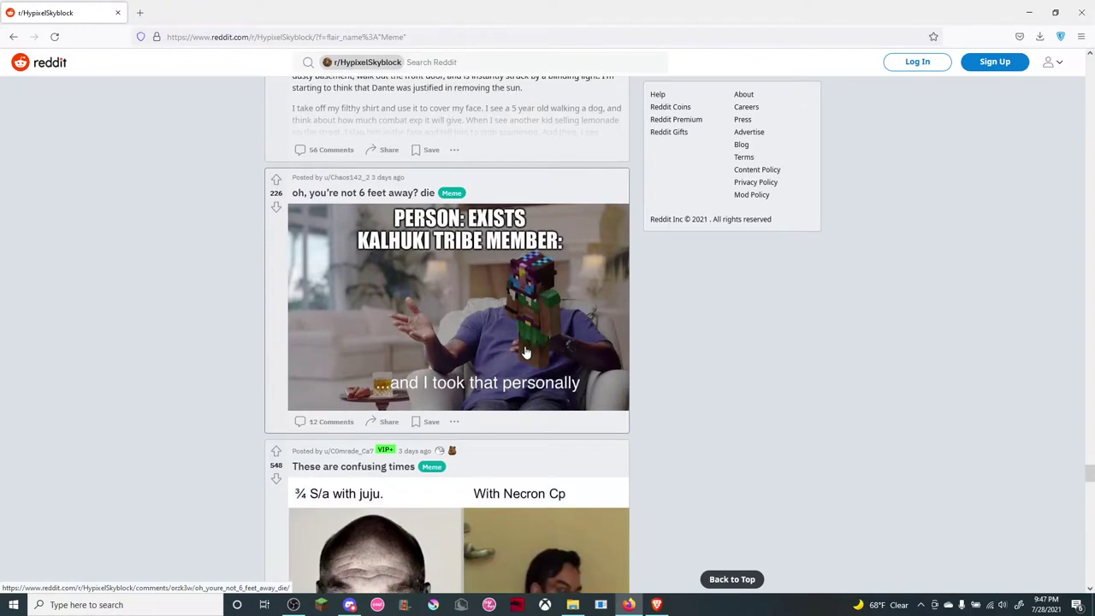
{"action": "scroll", "coordinate": [526, 352], "scroll_direction": "down", "scroll_amount": 1}
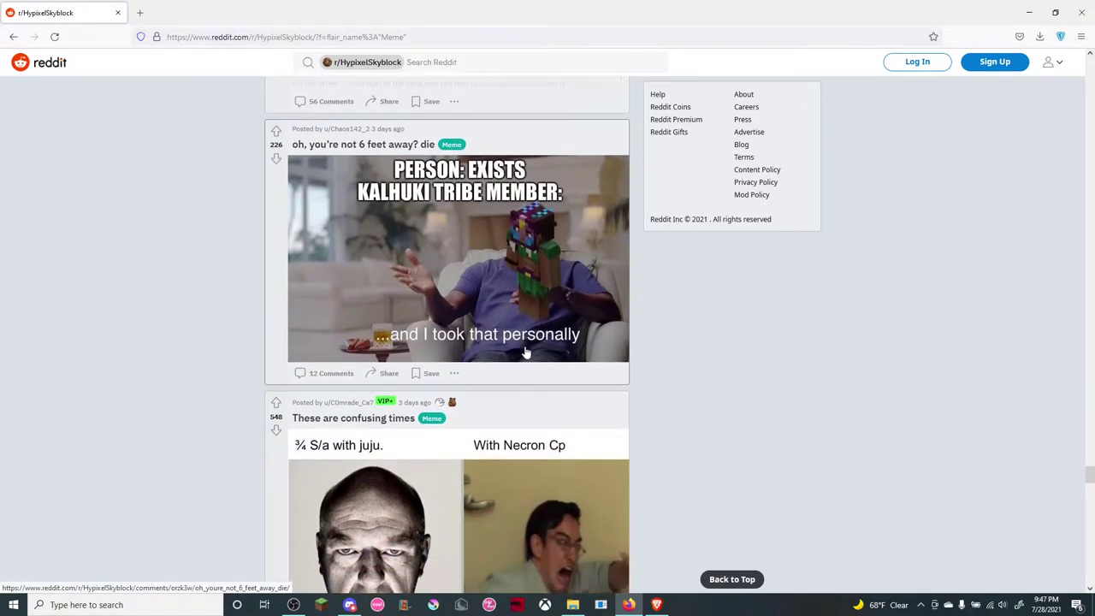
{"action": "scroll", "coordinate": [526, 352], "scroll_direction": "down", "scroll_amount": 6}
{"action": "scroll", "coordinate": [526, 352], "scroll_direction": "up", "scroll_amount": 3}
{"action": "scroll", "coordinate": [526, 352], "scroll_direction": "up", "scroll_amount": 2}
{"action": "scroll", "coordinate": [526, 353], "scroll_direction": "down", "scroll_amount": 2}
{"action": "scroll", "coordinate": [526, 352], "scroll_direction": "down", "scroll_amount": 1}
{"action": "scroll", "coordinate": [526, 353], "scroll_direction": "down", "scroll_amount": 1}
{"action": "scroll", "coordinate": [526, 352], "scroll_direction": "down", "scroll_amount": 1}
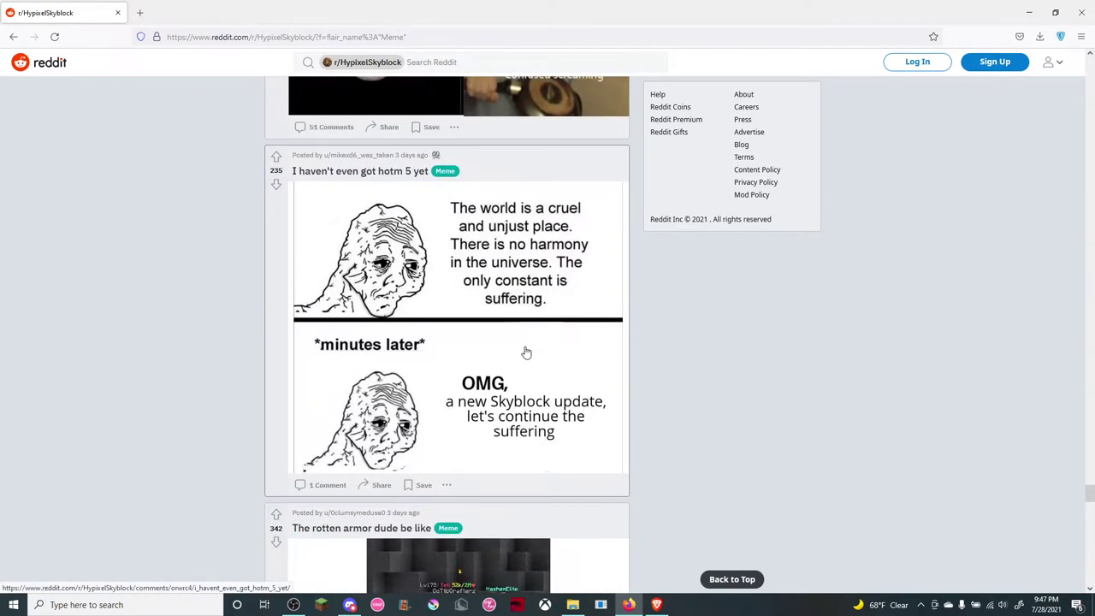
{"action": "scroll", "coordinate": [526, 352], "scroll_direction": "down", "scroll_amount": 1}
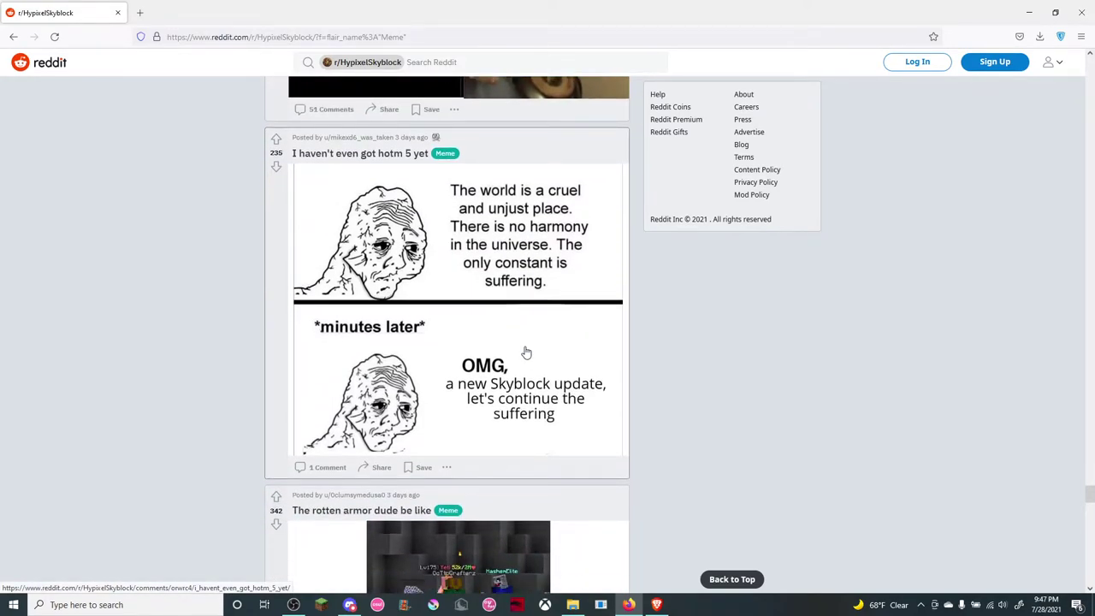
{"action": "scroll", "coordinate": [526, 353], "scroll_direction": "down", "scroll_amount": 5}
{"action": "scroll", "coordinate": [526, 352], "scroll_direction": "down", "scroll_amount": 1}
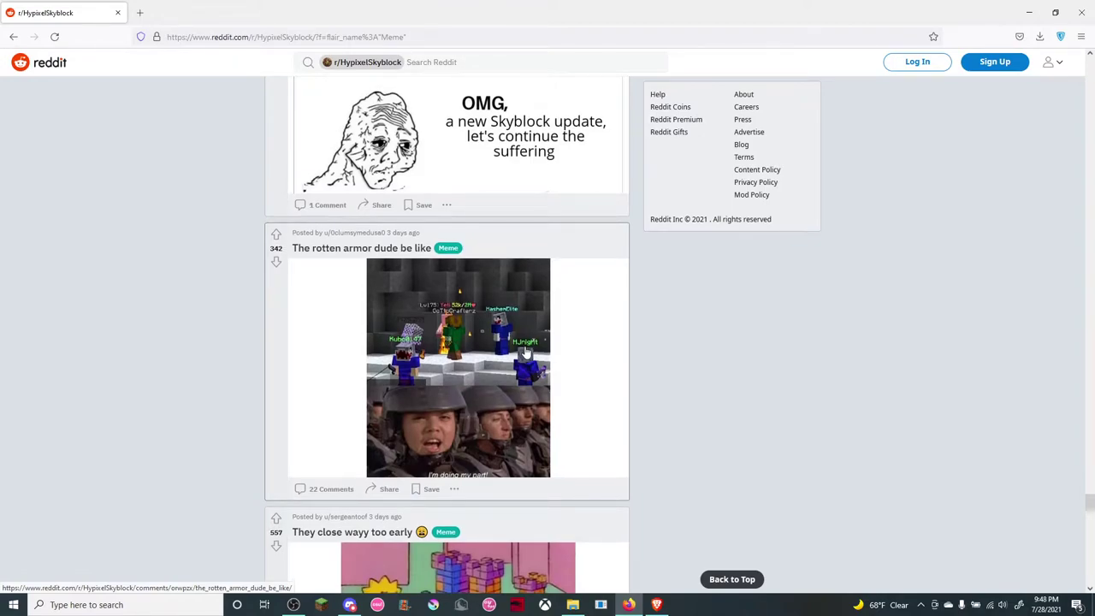
{"action": "scroll", "coordinate": [526, 352], "scroll_direction": "down", "scroll_amount": 1}
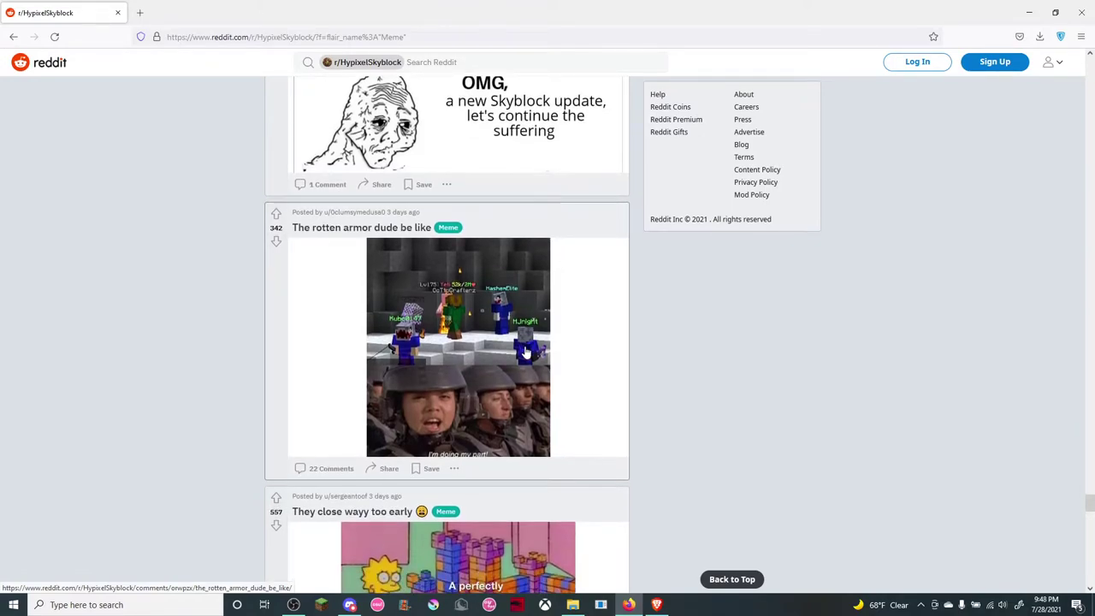
{"action": "scroll", "coordinate": [526, 352], "scroll_direction": "down", "scroll_amount": 1}
{"action": "scroll", "coordinate": [526, 353], "scroll_direction": "down", "scroll_amount": 4}
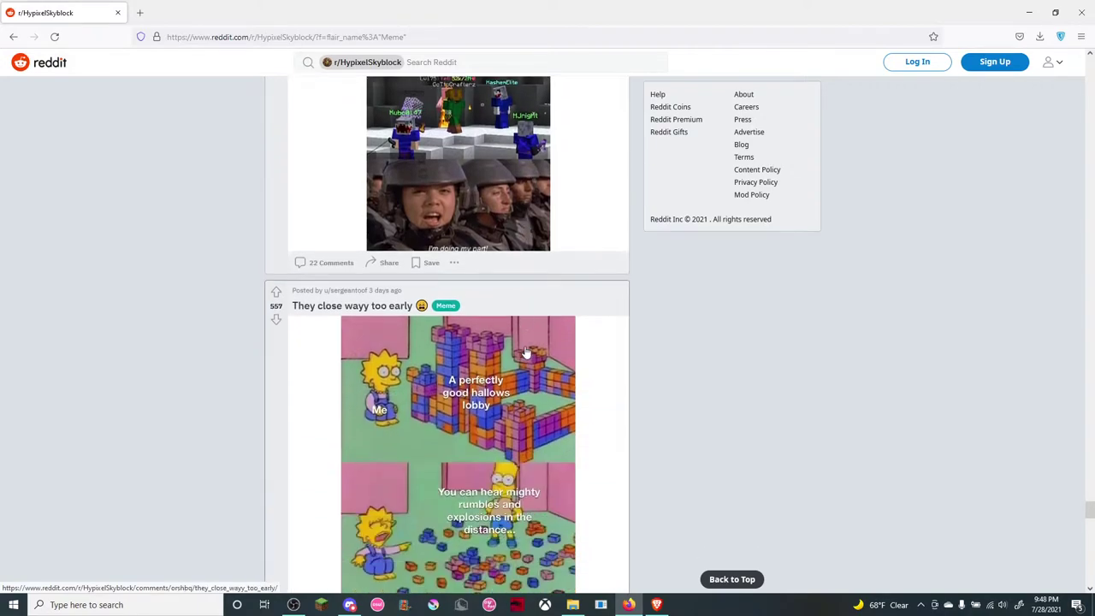
{"action": "scroll", "coordinate": [526, 353], "scroll_direction": "down", "scroll_amount": 3}
{"action": "scroll", "coordinate": [526, 352], "scroll_direction": "down", "scroll_amount": 1}
{"action": "scroll", "coordinate": [526, 352], "scroll_direction": "down", "scroll_amount": 2}
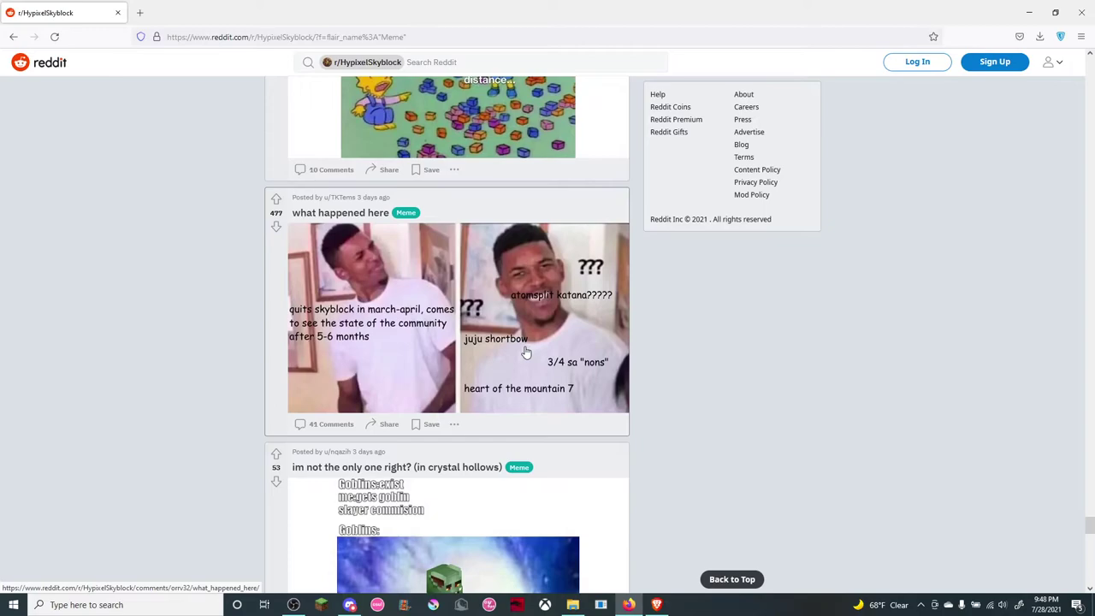
{"action": "scroll", "coordinate": [526, 352], "scroll_direction": "down", "scroll_amount": 2}
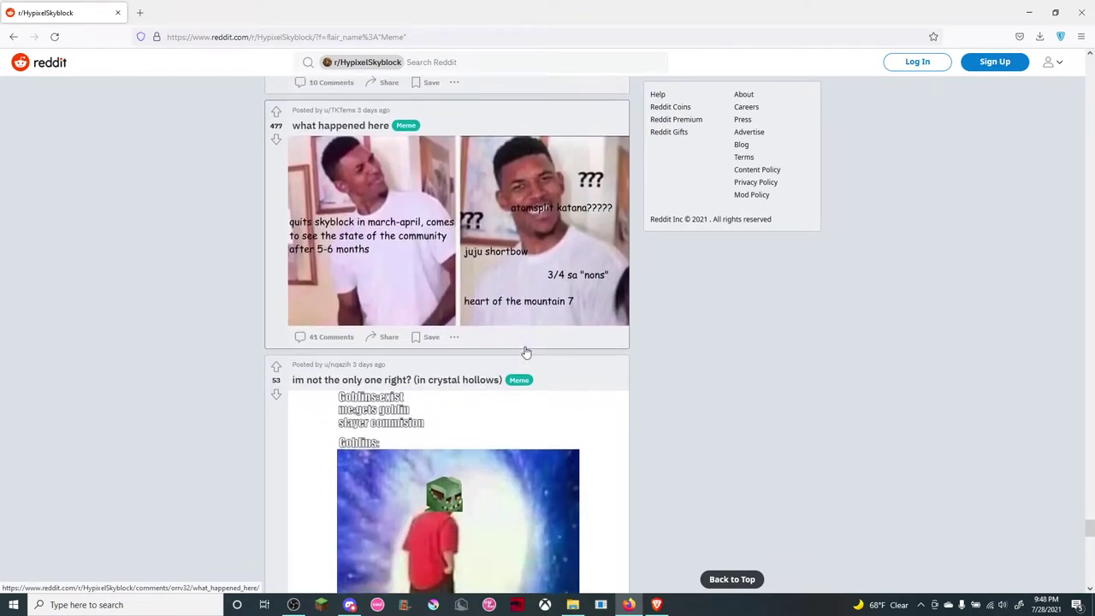
{"action": "scroll", "coordinate": [526, 352], "scroll_direction": "down", "scroll_amount": 3}
{"action": "scroll", "coordinate": [526, 353], "scroll_direction": "up", "scroll_amount": 1}
{"action": "scroll", "coordinate": [526, 352], "scroll_direction": "down", "scroll_amount": 1}
{"action": "scroll", "coordinate": [526, 353], "scroll_direction": "down", "scroll_amount": 1}
{"action": "scroll", "coordinate": [526, 352], "scroll_direction": "down", "scroll_amount": 5}
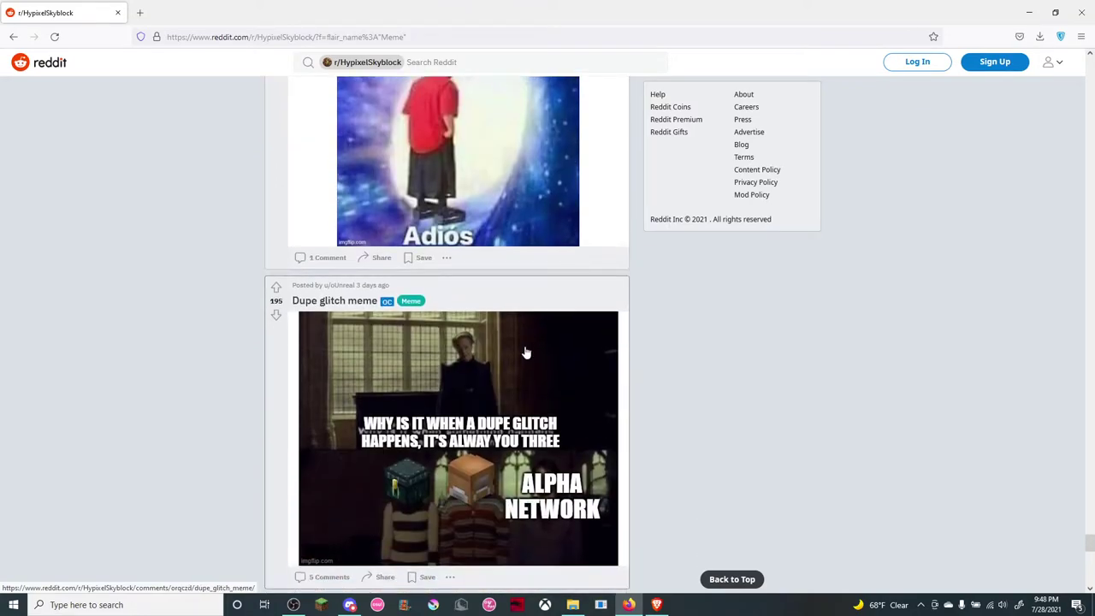
{"action": "scroll", "coordinate": [526, 352], "scroll_direction": "down", "scroll_amount": 1}
{"action": "scroll", "coordinate": [526, 352], "scroll_direction": "down", "scroll_amount": 1}
{"action": "scroll", "coordinate": [526, 352], "scroll_direction": "down", "scroll_amount": 3}
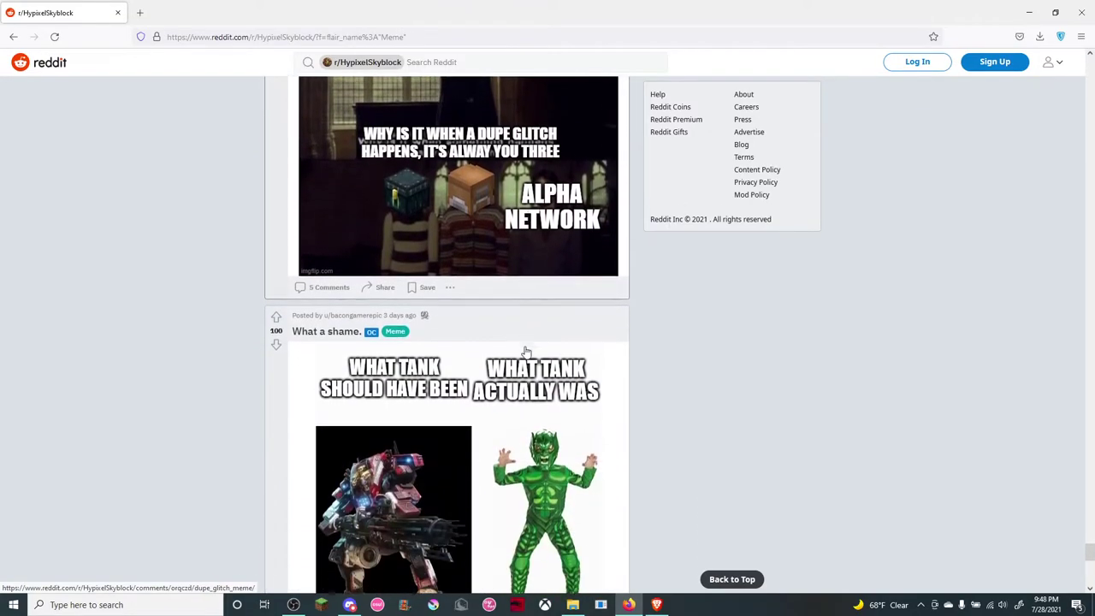
{"action": "scroll", "coordinate": [526, 353], "scroll_direction": "down", "scroll_amount": 1}
{"action": "scroll", "coordinate": [526, 353], "scroll_direction": "down", "scroll_amount": 1}
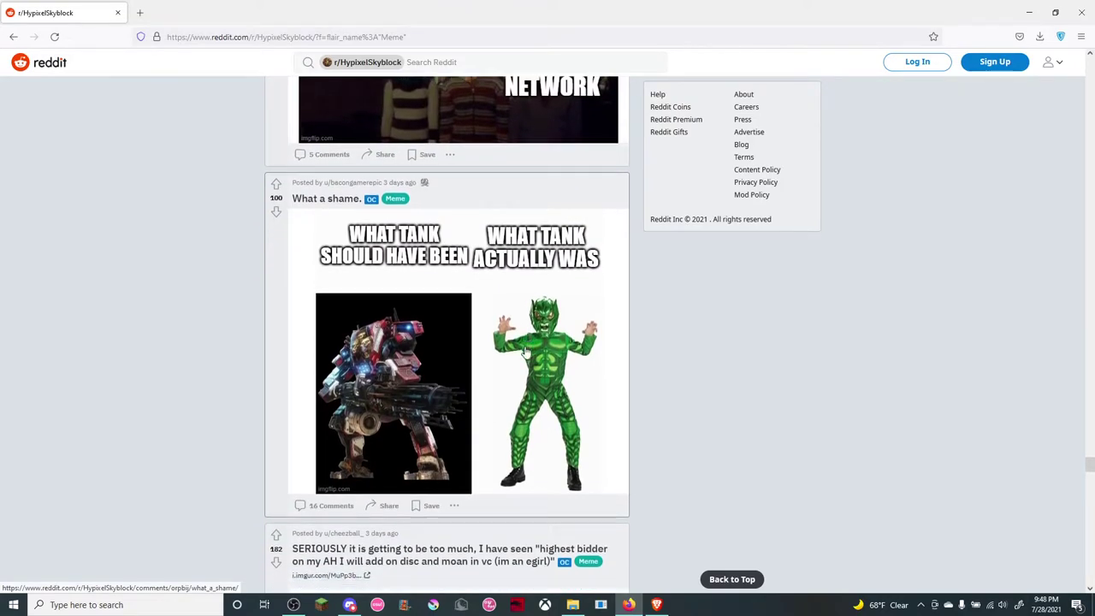
{"action": "scroll", "coordinate": [526, 352], "scroll_direction": "down", "scroll_amount": 2}
{"action": "scroll", "coordinate": [526, 353], "scroll_direction": "down", "scroll_amount": 2}
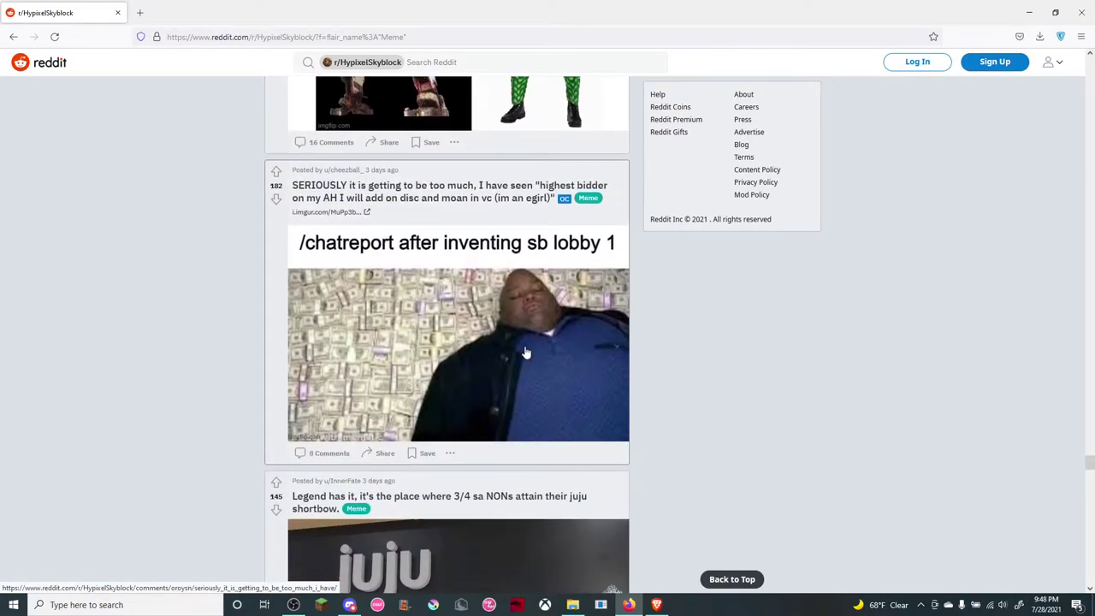
{"action": "scroll", "coordinate": [526, 352], "scroll_direction": "down", "scroll_amount": 1}
{"action": "scroll", "coordinate": [526, 353], "scroll_direction": "down", "scroll_amount": 2}
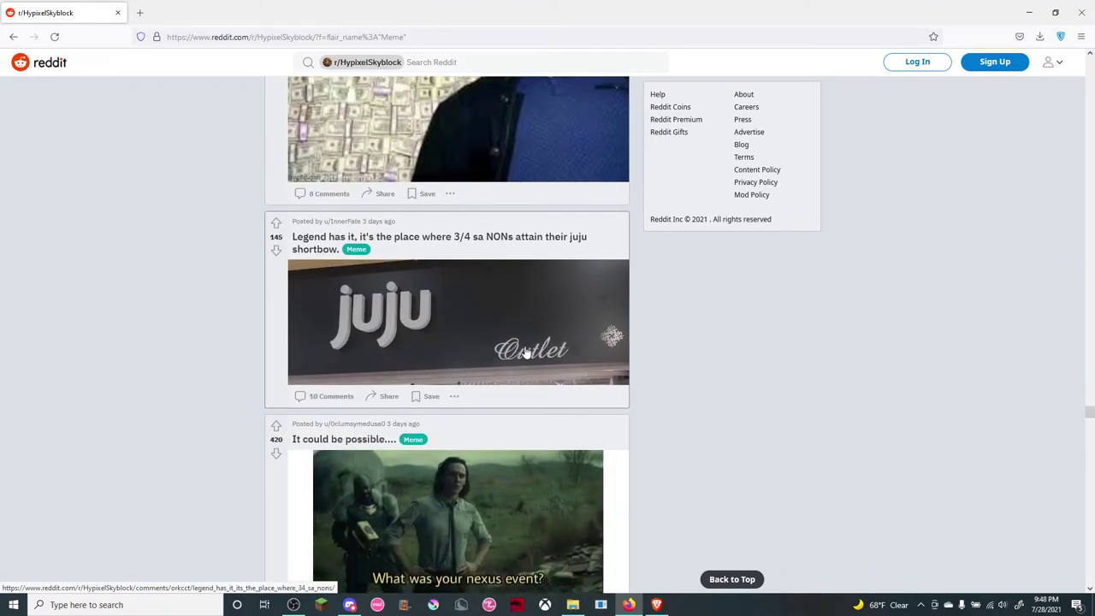
{"action": "scroll", "coordinate": [526, 353], "scroll_direction": "down", "scroll_amount": 1}
{"action": "scroll", "coordinate": [526, 351], "scroll_direction": "down", "scroll_amount": 1}
{"action": "scroll", "coordinate": [527, 351], "scroll_direction": "down", "scroll_amount": 2}
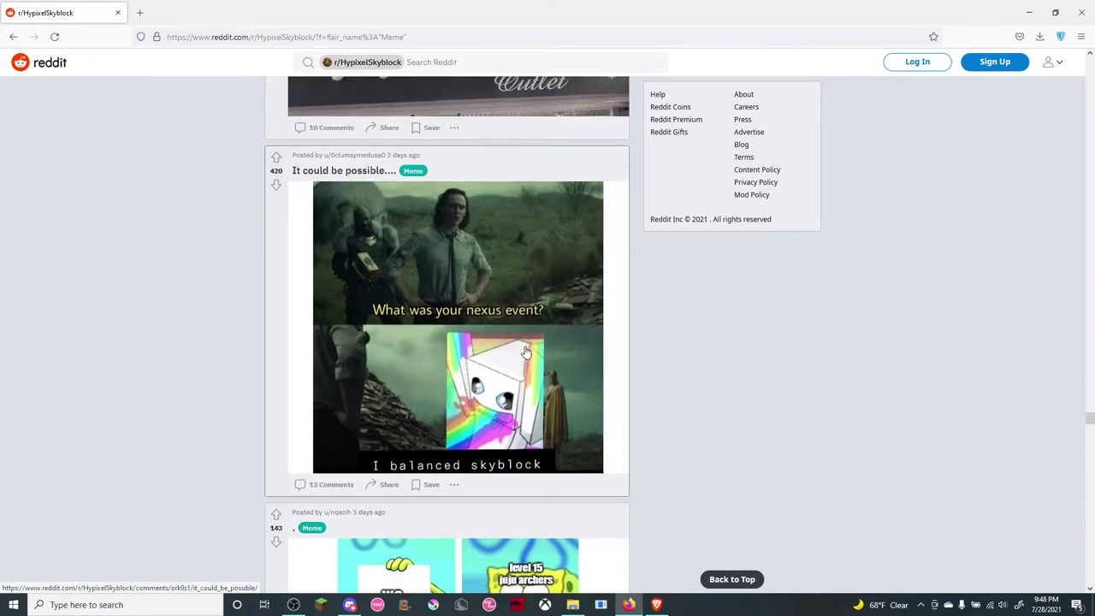
{"action": "scroll", "coordinate": [526, 353], "scroll_direction": "down", "scroll_amount": 3}
{"action": "scroll", "coordinate": [526, 352], "scroll_direction": "down", "scroll_amount": 1}
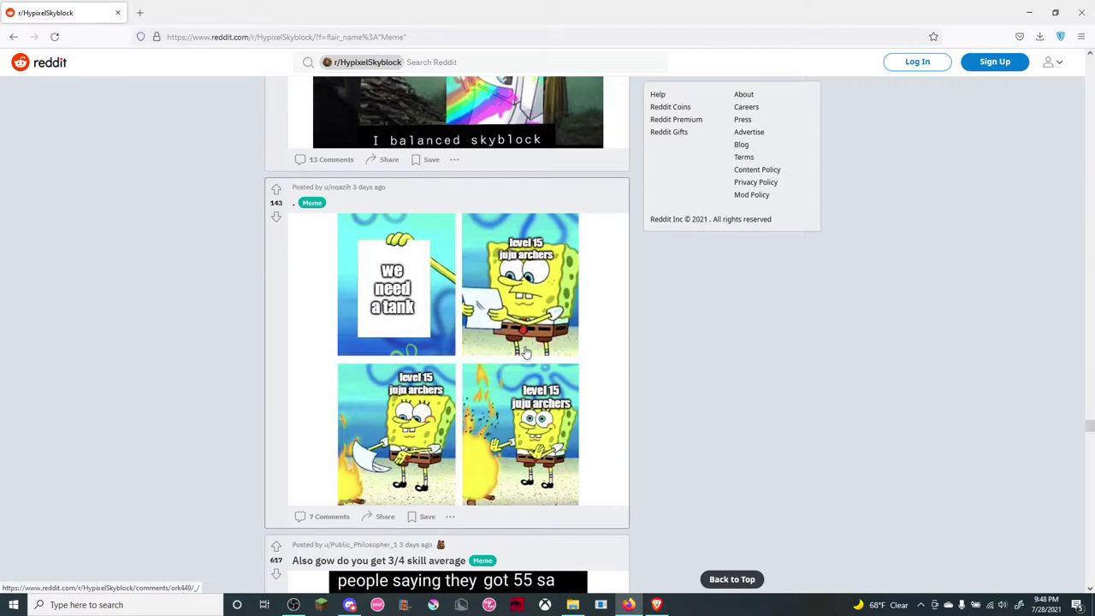
{"action": "scroll", "coordinate": [526, 352], "scroll_direction": "down", "scroll_amount": 2}
{"action": "scroll", "coordinate": [526, 351], "scroll_direction": "down", "scroll_amount": 2}
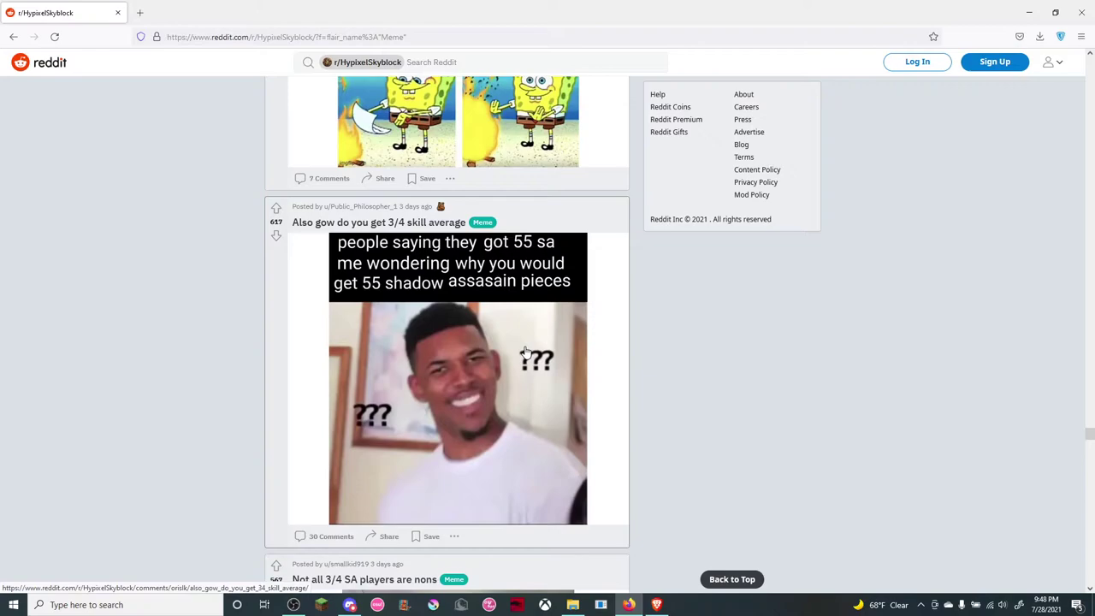
{"action": "scroll", "coordinate": [526, 353], "scroll_direction": "down", "scroll_amount": 2}
{"action": "scroll", "coordinate": [526, 352], "scroll_direction": "down", "scroll_amount": 1}
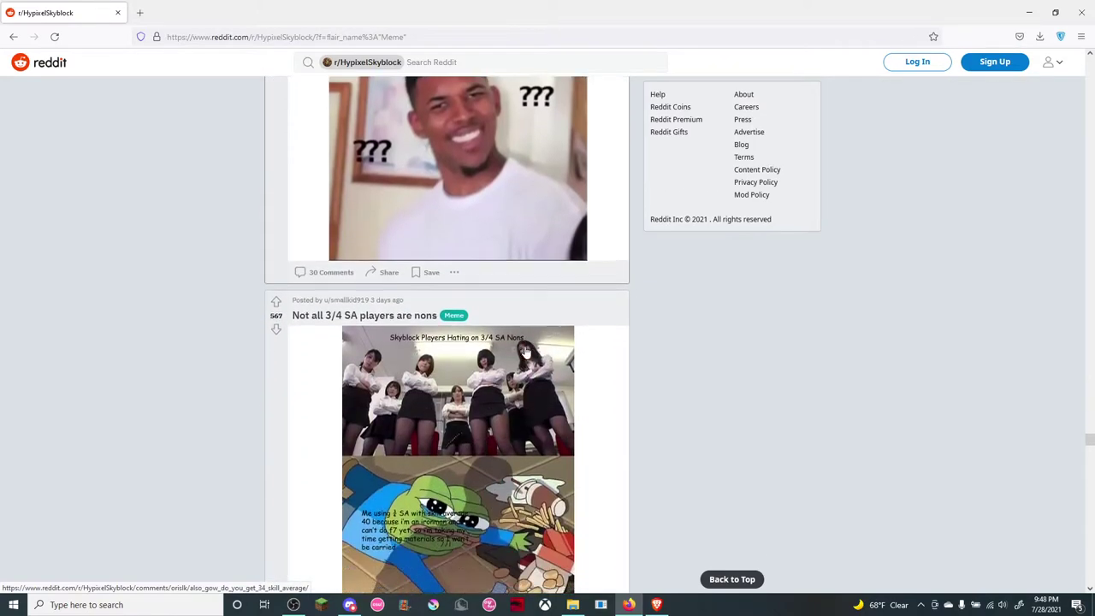
{"action": "scroll", "coordinate": [526, 352], "scroll_direction": "down", "scroll_amount": 1}
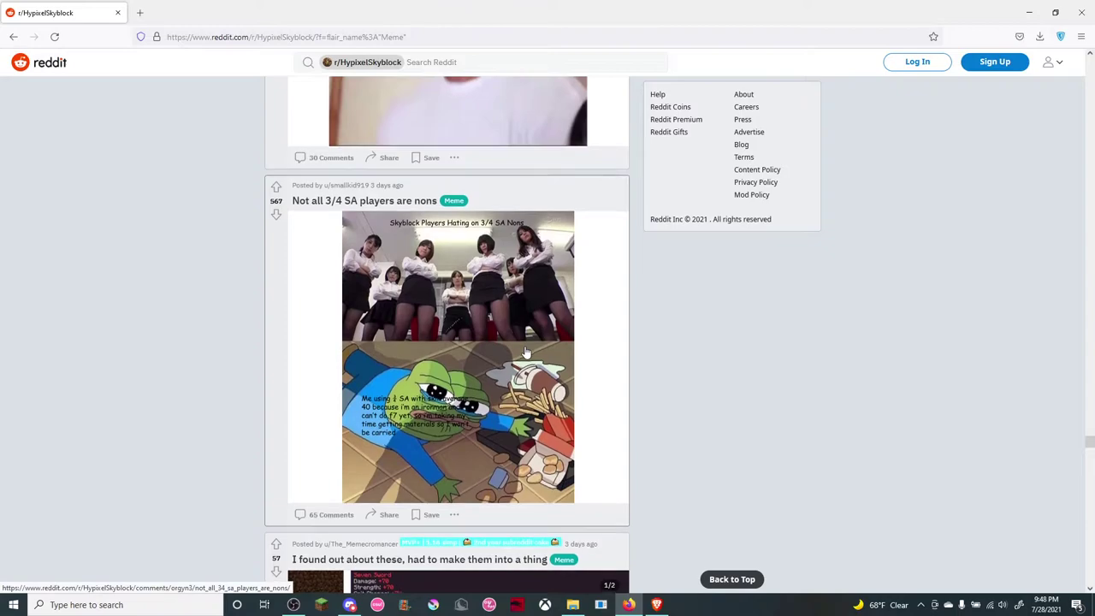
{"action": "scroll", "coordinate": [526, 352], "scroll_direction": "down", "scroll_amount": 2}
{"action": "scroll", "coordinate": [526, 352], "scroll_direction": "down", "scroll_amount": 3}
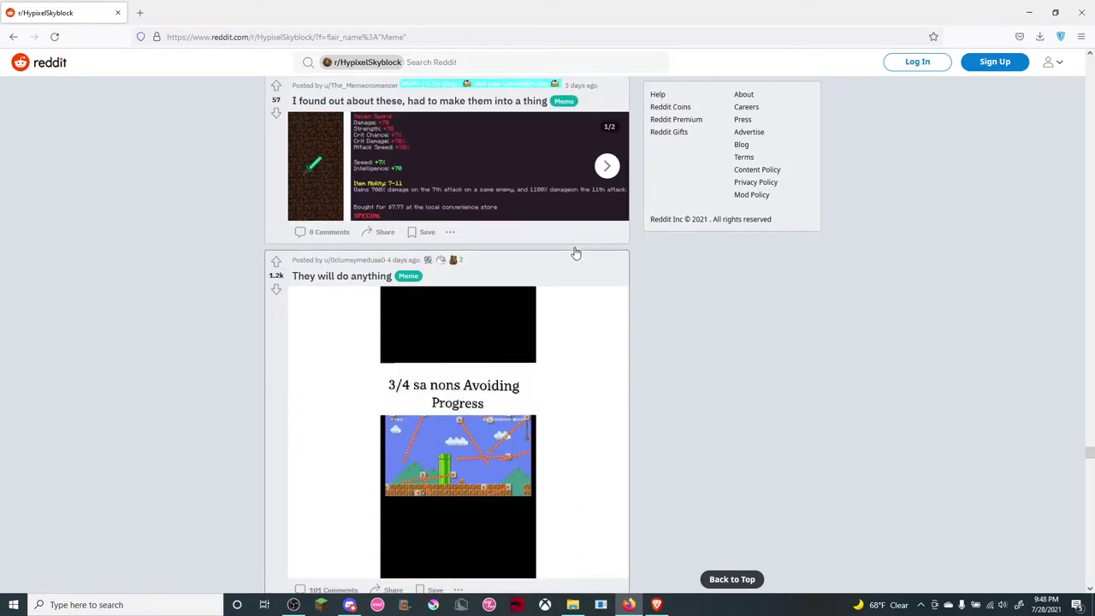
{"action": "scroll", "coordinate": [590, 256], "scroll_direction": "up", "scroll_amount": 1}
- Show image 2/2 of the item-stats gallery post
{"action": "left_click", "coordinate": [607, 286]}
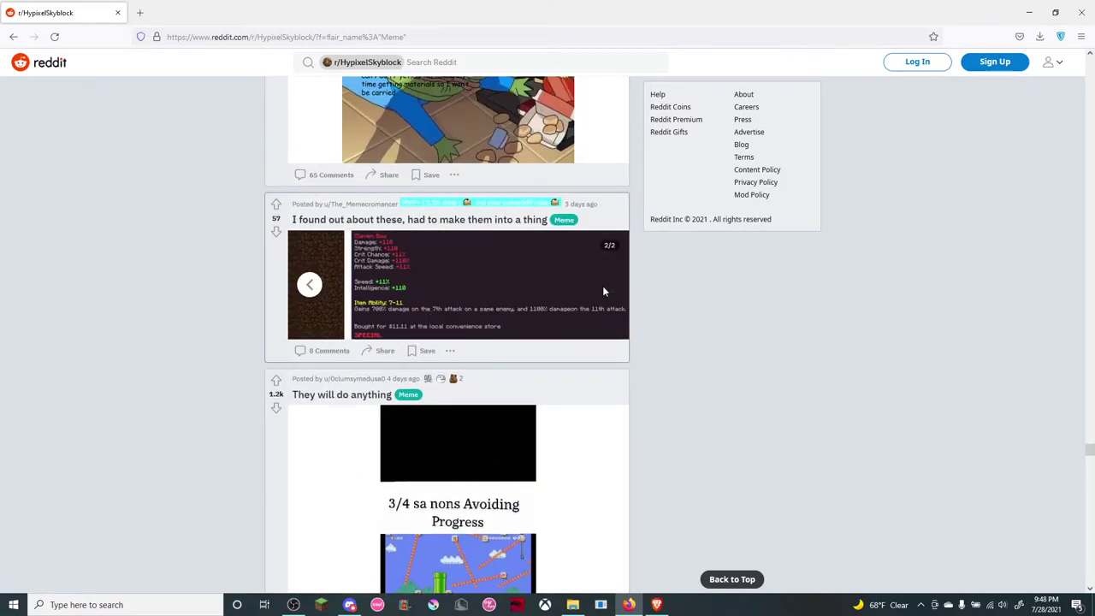
{"action": "scroll", "coordinate": [603, 292], "scroll_direction": "down", "scroll_amount": 2}
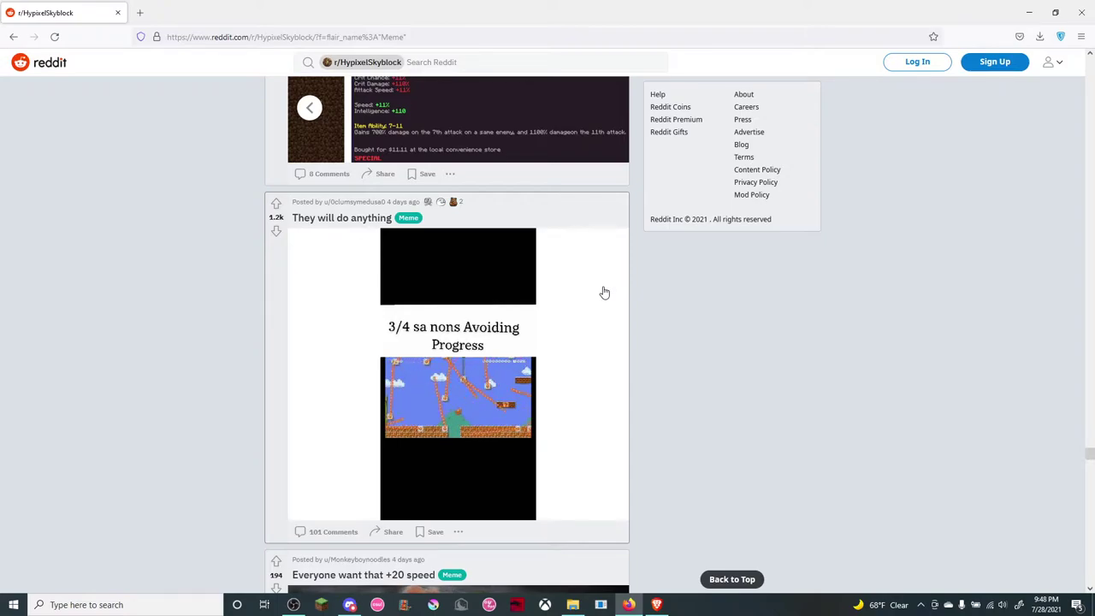
{"action": "scroll", "coordinate": [604, 293], "scroll_direction": "down", "scroll_amount": 1}
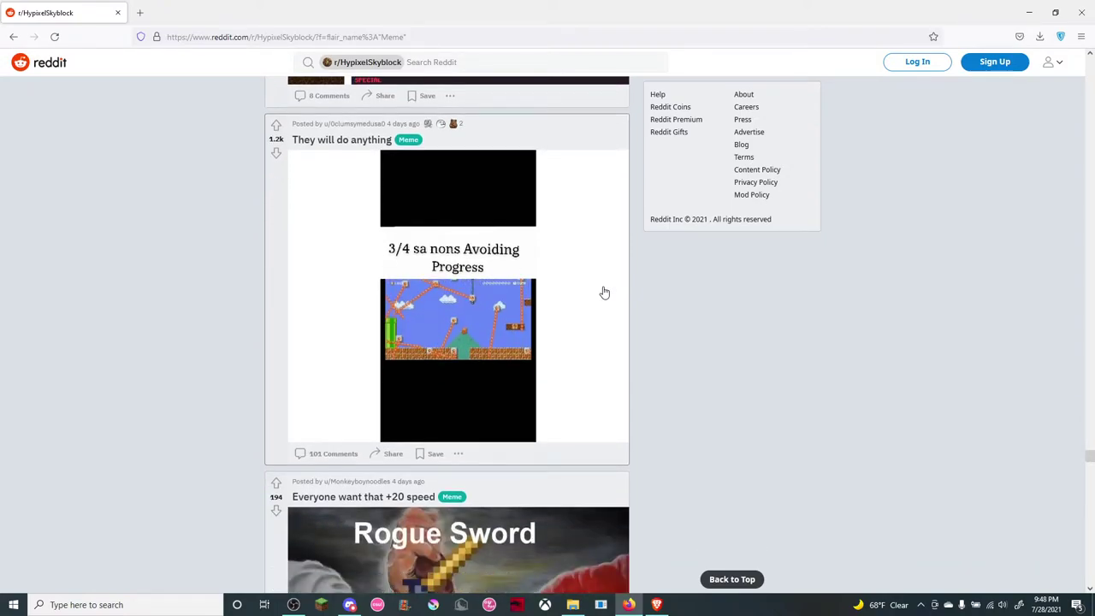
{"action": "scroll", "coordinate": [604, 293], "scroll_direction": "down", "scroll_amount": 2}
{"action": "scroll", "coordinate": [604, 293], "scroll_direction": "down", "scroll_amount": 1}
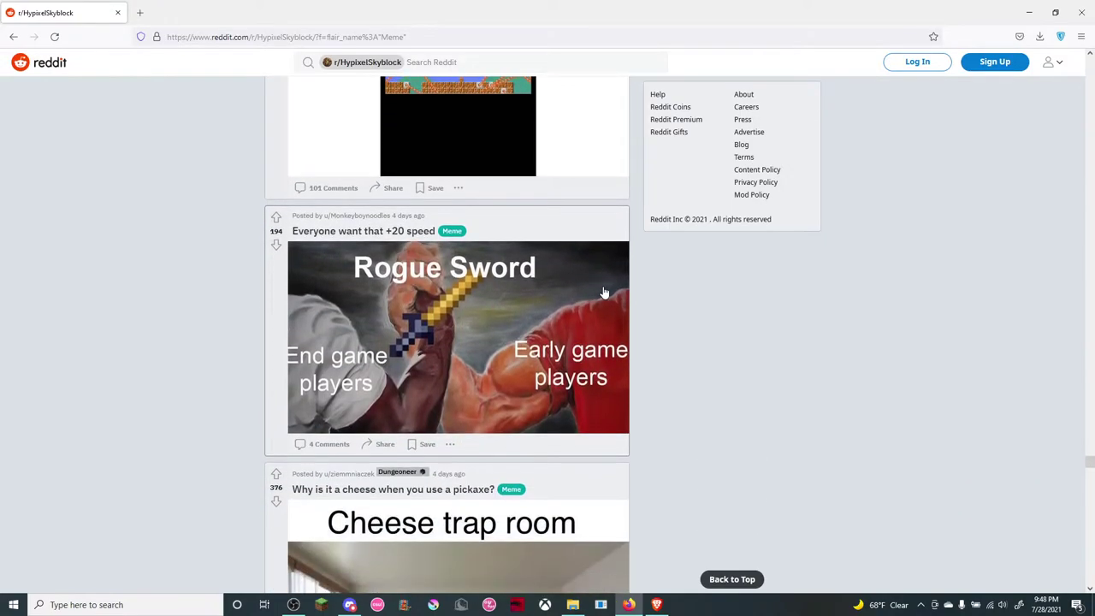
{"action": "scroll", "coordinate": [604, 292], "scroll_direction": "up", "scroll_amount": 1}
{"action": "scroll", "coordinate": [604, 293], "scroll_direction": "down", "scroll_amount": 1}
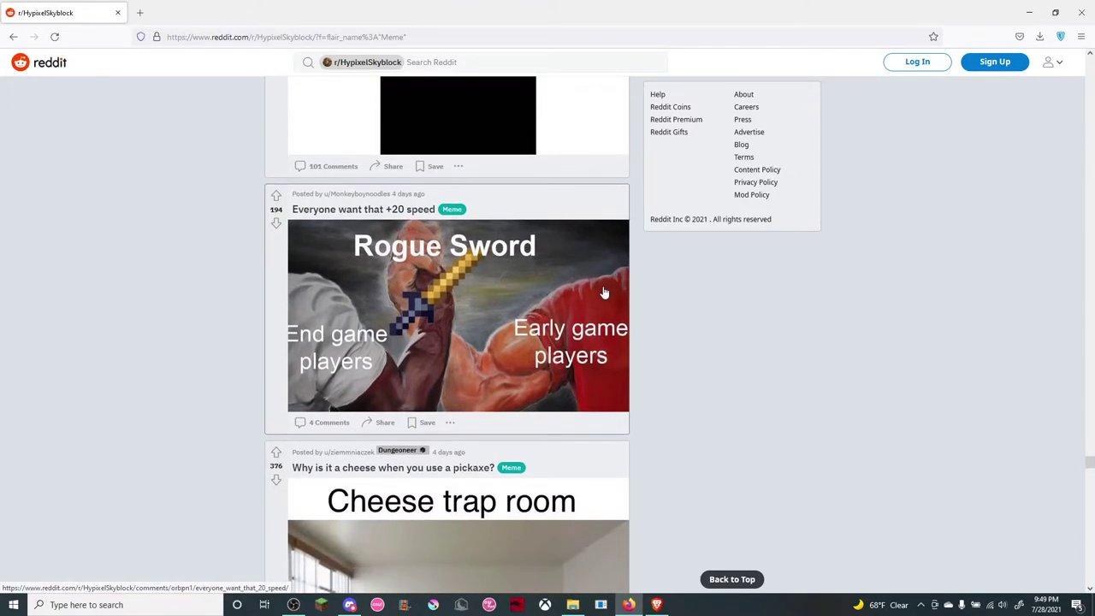
{"action": "scroll", "coordinate": [604, 293], "scroll_direction": "down", "scroll_amount": 1}
{"action": "scroll", "coordinate": [604, 293], "scroll_direction": "down", "scroll_amount": 5}
{"action": "scroll", "coordinate": [604, 293], "scroll_direction": "up", "scroll_amount": 1}
{"action": "scroll", "coordinate": [604, 292], "scroll_direction": "up", "scroll_amount": 1}
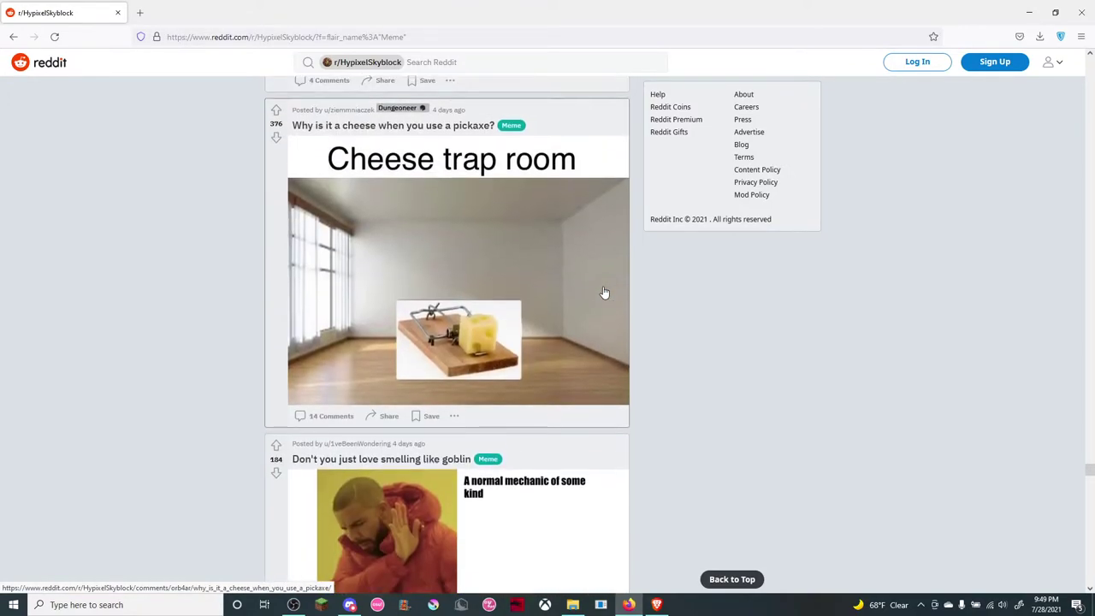
{"action": "scroll", "coordinate": [589, 332], "scroll_direction": "down", "scroll_amount": 1}
{"action": "scroll", "coordinate": [590, 330], "scroll_direction": "down", "scroll_amount": 1}
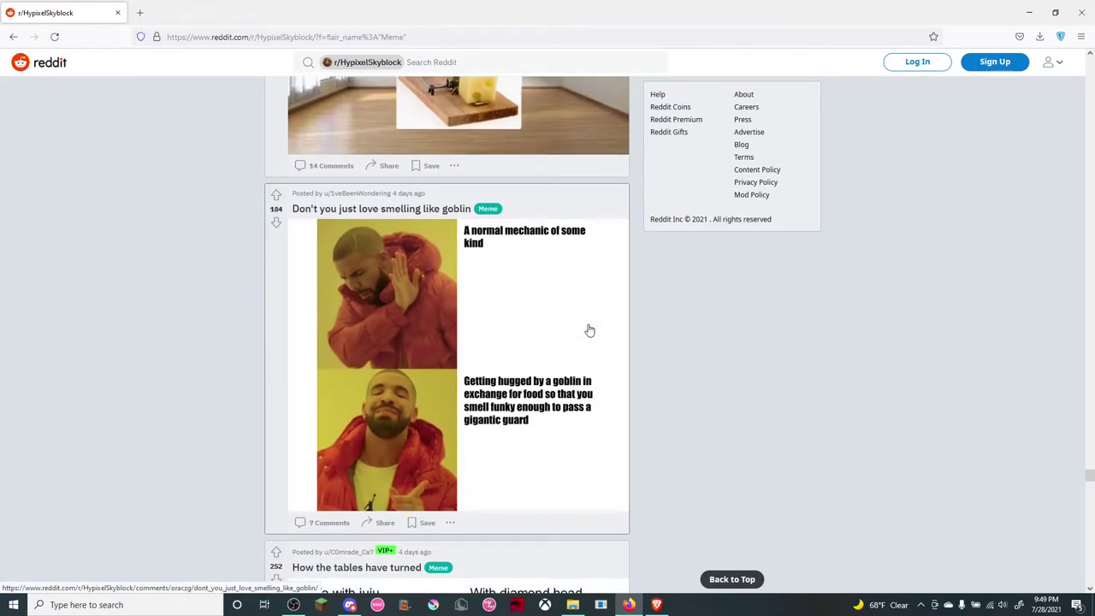
{"action": "scroll", "coordinate": [590, 331], "scroll_direction": "down", "scroll_amount": 1}
{"action": "scroll", "coordinate": [589, 330], "scroll_direction": "down", "scroll_amount": 1}
{"action": "scroll", "coordinate": [589, 330], "scroll_direction": "down", "scroll_amount": 1}
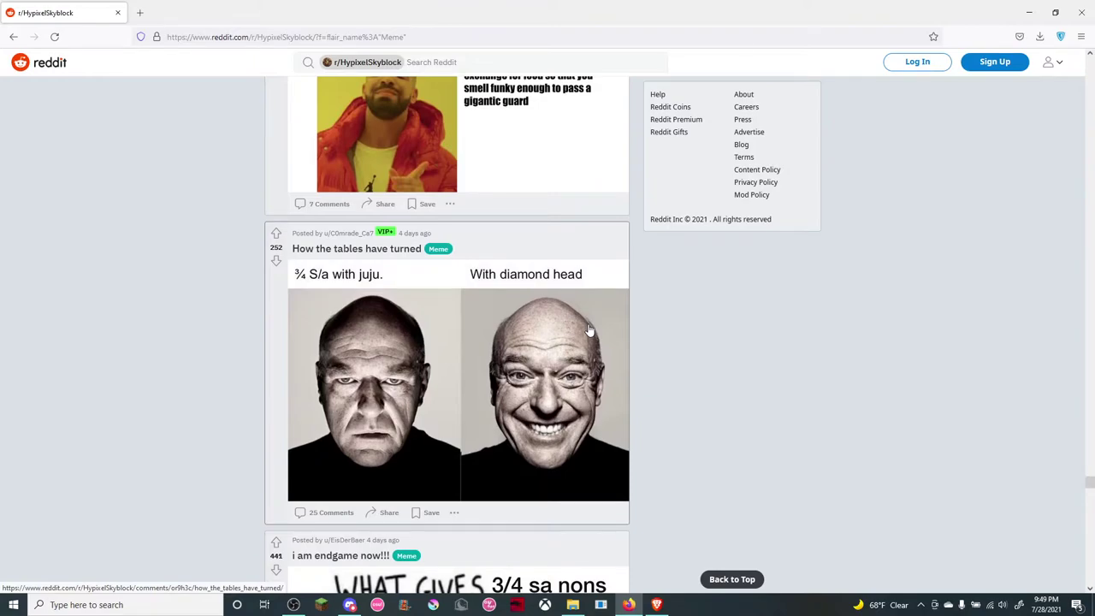
{"action": "scroll", "coordinate": [589, 331], "scroll_direction": "down", "scroll_amount": 3}
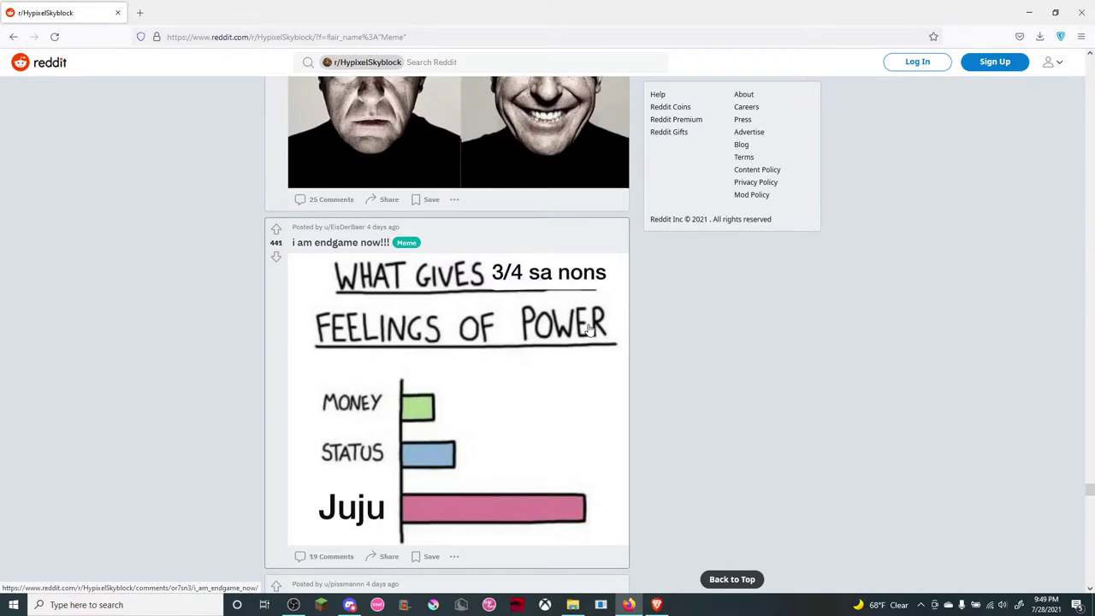
{"action": "scroll", "coordinate": [589, 330], "scroll_direction": "down", "scroll_amount": 2}
{"action": "scroll", "coordinate": [478, 314], "scroll_direction": "up", "scroll_amount": 1}
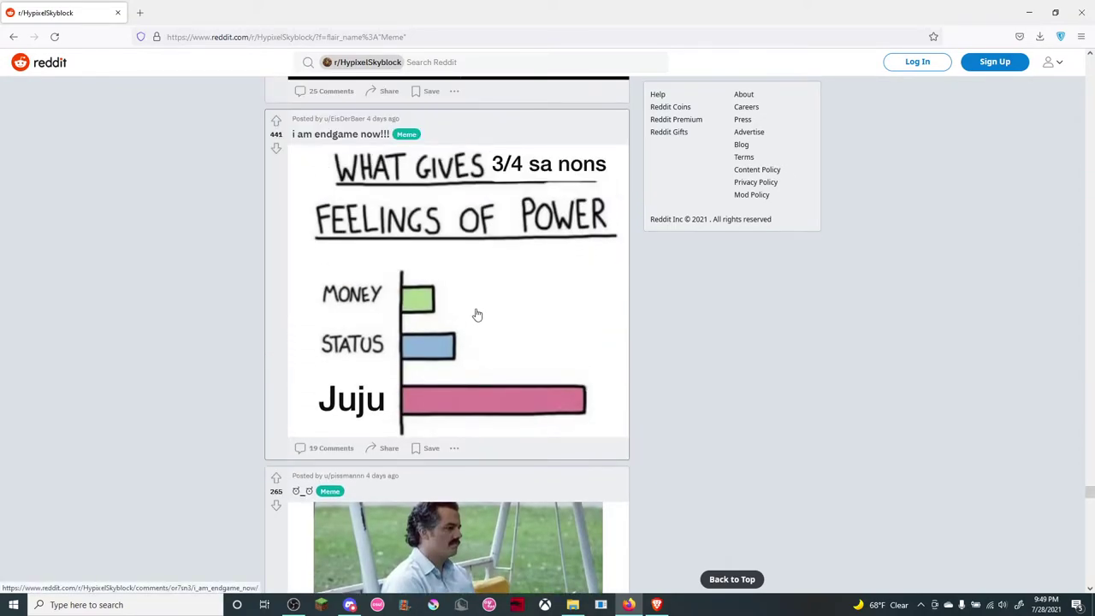
{"action": "scroll", "coordinate": [447, 308], "scroll_direction": "down", "scroll_amount": 3}
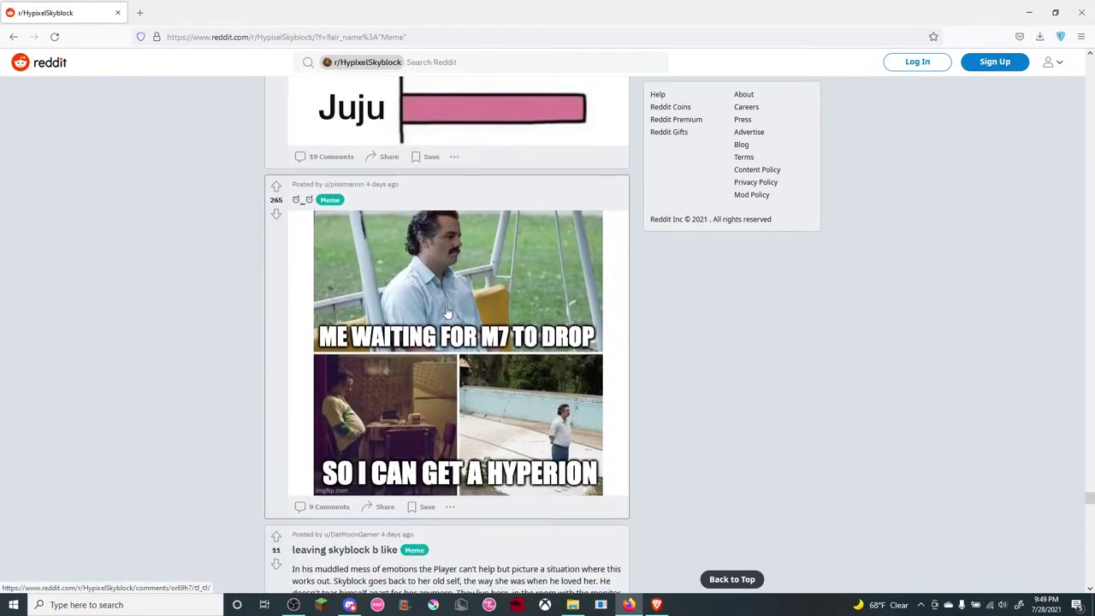
{"action": "scroll", "coordinate": [444, 358], "scroll_direction": "down", "scroll_amount": 3}
{"action": "scroll", "coordinate": [444, 358], "scroll_direction": "up", "scroll_amount": 1}
{"action": "scroll", "coordinate": [444, 357], "scroll_direction": "down", "scroll_amount": 1}
{"action": "scroll", "coordinate": [444, 358], "scroll_direction": "down", "scroll_amount": 2}
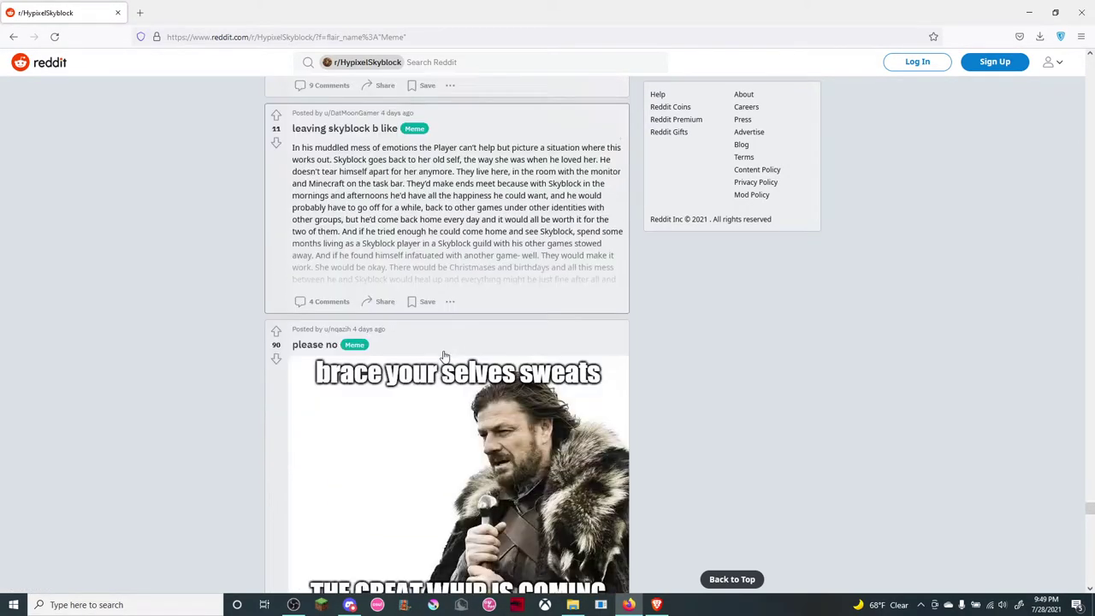
{"action": "scroll", "coordinate": [444, 358], "scroll_direction": "down", "scroll_amount": 2}
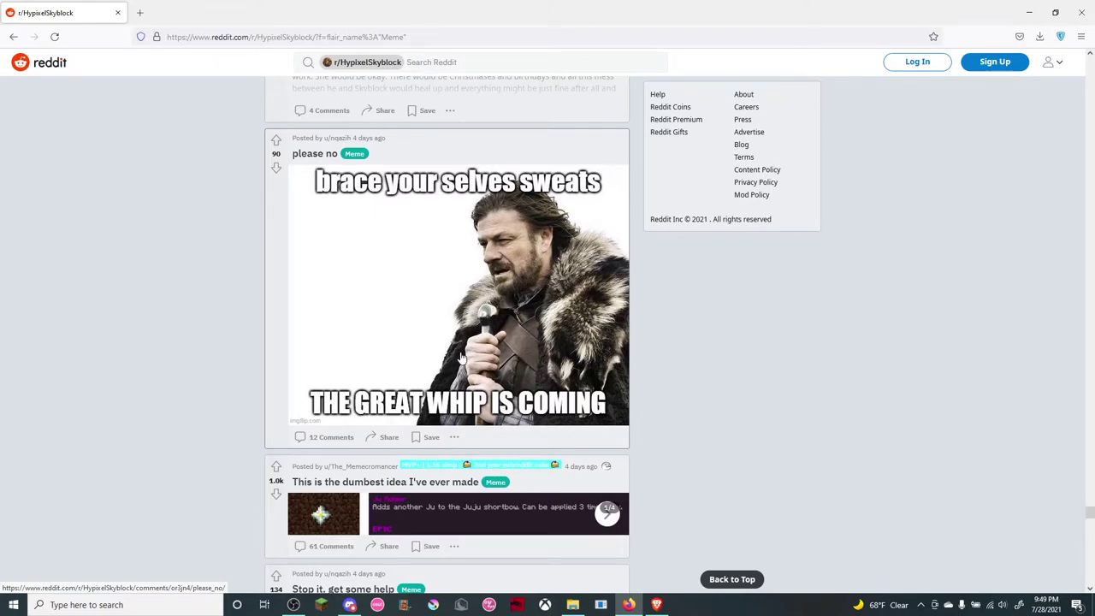
{"action": "scroll", "coordinate": [460, 358], "scroll_direction": "down", "scroll_amount": 1}
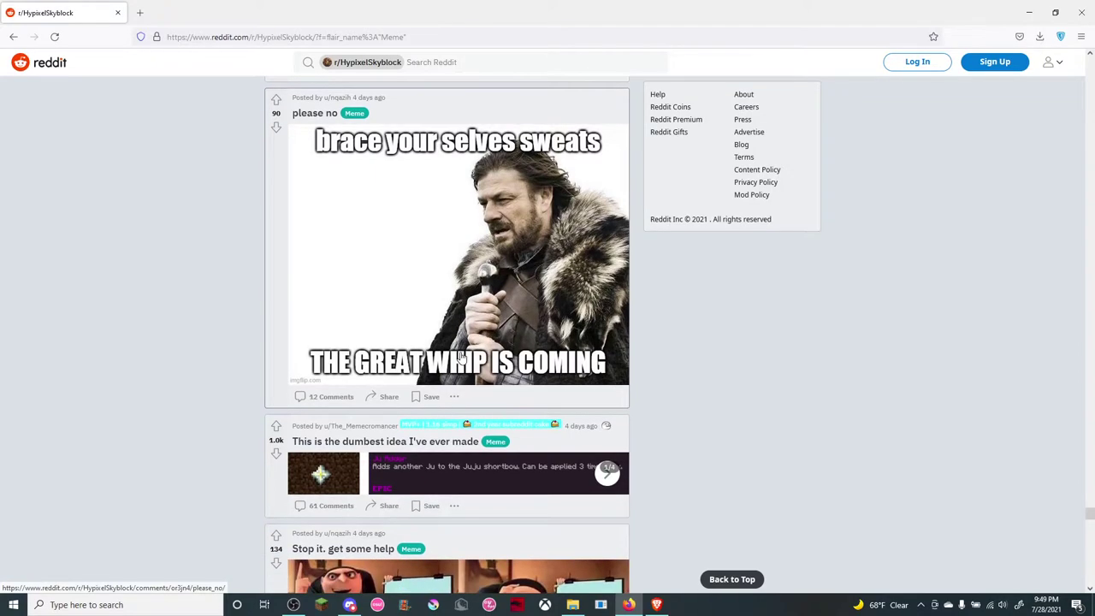
{"action": "scroll", "coordinate": [460, 357], "scroll_direction": "down", "scroll_amount": 2}
- Advance the 'This is the dumbest idea I've ever made' gallery to its second image
{"action": "left_click", "coordinate": [609, 310]}
{"action": "scroll", "coordinate": [539, 328], "scroll_direction": "down", "scroll_amount": 2}
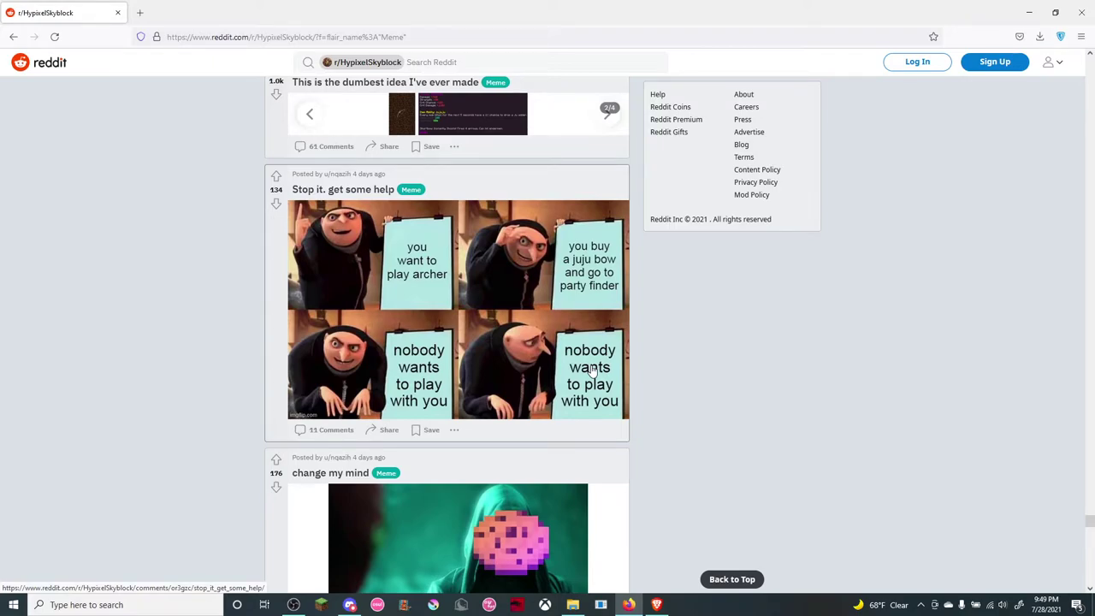
{"action": "scroll", "coordinate": [591, 369], "scroll_direction": "down", "scroll_amount": 1}
{"action": "scroll", "coordinate": [591, 370], "scroll_direction": "down", "scroll_amount": 1}
{"action": "scroll", "coordinate": [591, 369], "scroll_direction": "down", "scroll_amount": 1}
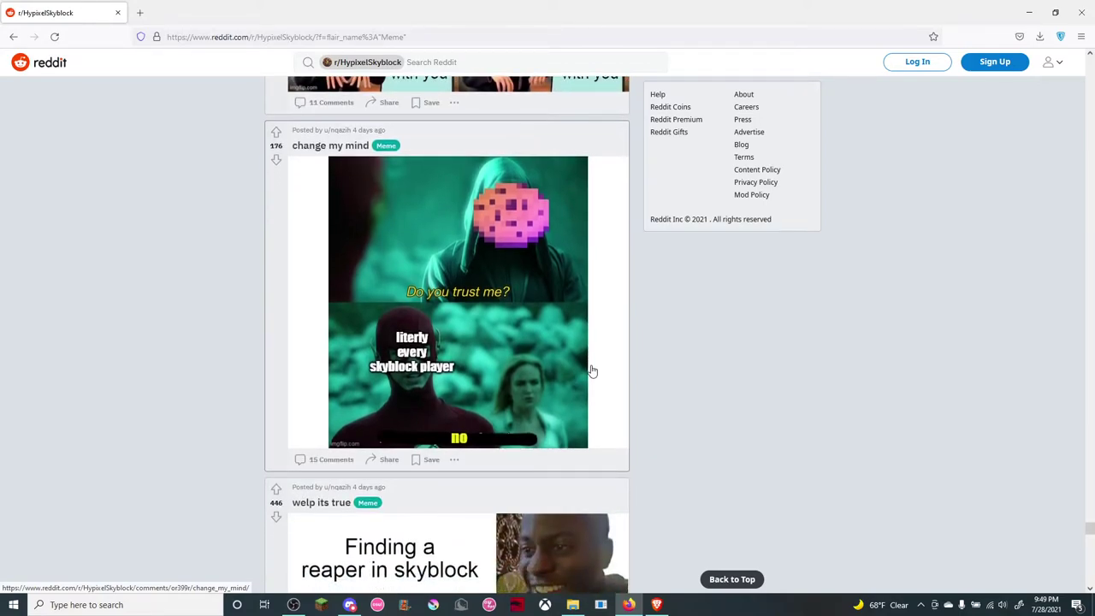
{"action": "scroll", "coordinate": [589, 372], "scroll_direction": "down", "scroll_amount": 1}
{"action": "scroll", "coordinate": [589, 371], "scroll_direction": "down", "scroll_amount": 1}
{"action": "scroll", "coordinate": [589, 371], "scroll_direction": "up", "scroll_amount": 2}
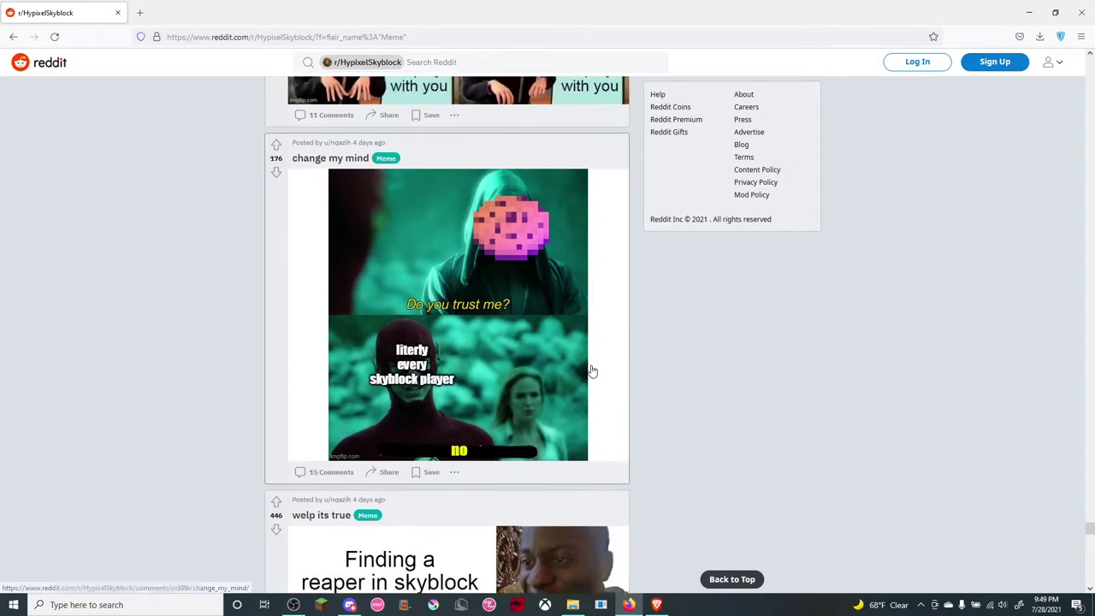
{"action": "scroll", "coordinate": [532, 363], "scroll_direction": "down", "scroll_amount": 1}
{"action": "scroll", "coordinate": [532, 364], "scroll_direction": "down", "scroll_amount": 1}
{"action": "scroll", "coordinate": [532, 363], "scroll_direction": "down", "scroll_amount": 1}
{"action": "scroll", "coordinate": [532, 364], "scroll_direction": "down", "scroll_amount": 1}
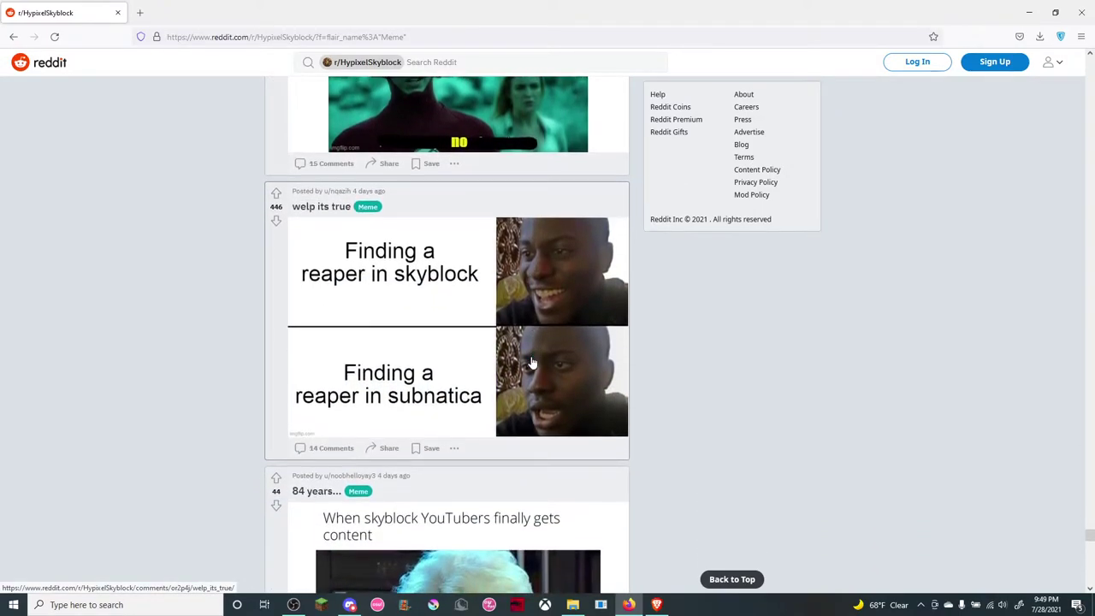
{"action": "scroll", "coordinate": [532, 364], "scroll_direction": "down", "scroll_amount": 1}
{"action": "scroll", "coordinate": [532, 363], "scroll_direction": "down", "scroll_amount": 2}
{"action": "scroll", "coordinate": [532, 363], "scroll_direction": "down", "scroll_amount": 1}
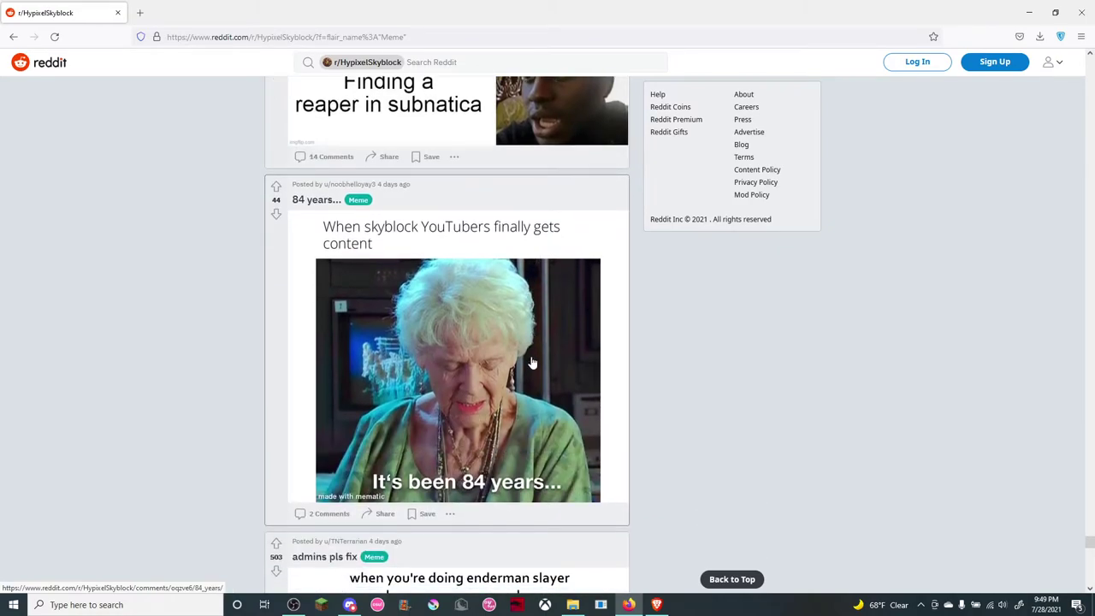
{"action": "scroll", "coordinate": [532, 364], "scroll_direction": "down", "scroll_amount": 2}
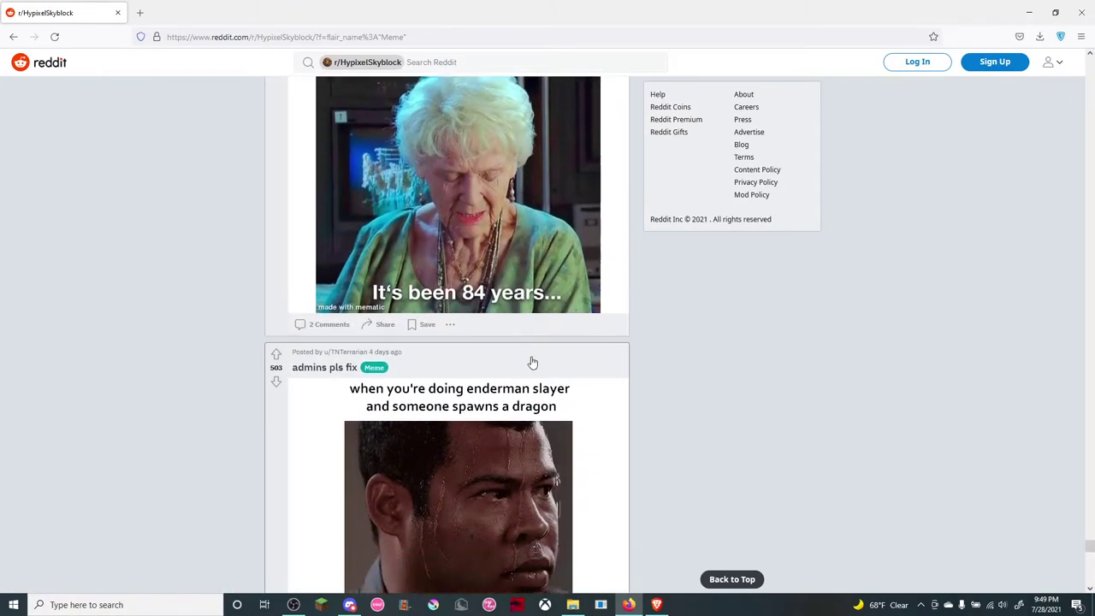
{"action": "scroll", "coordinate": [532, 363], "scroll_direction": "down", "scroll_amount": 2}
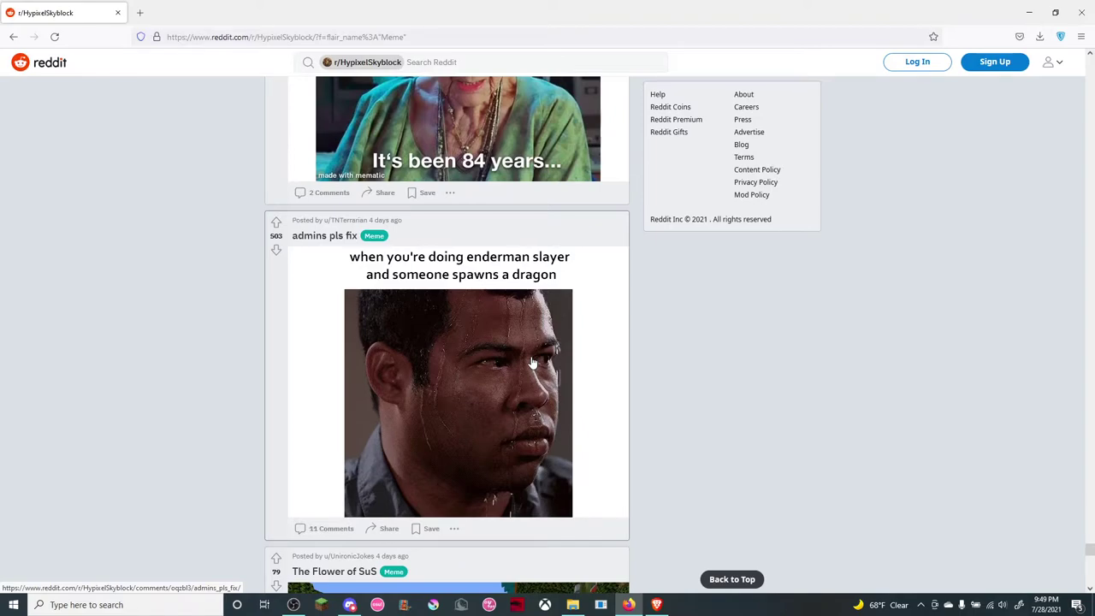
{"action": "scroll", "coordinate": [532, 364], "scroll_direction": "down", "scroll_amount": 1}
{"action": "scroll", "coordinate": [532, 364], "scroll_direction": "down", "scroll_amount": 1}
{"action": "scroll", "coordinate": [532, 364], "scroll_direction": "down", "scroll_amount": 1}
{"action": "scroll", "coordinate": [532, 364], "scroll_direction": "down", "scroll_amount": 1}
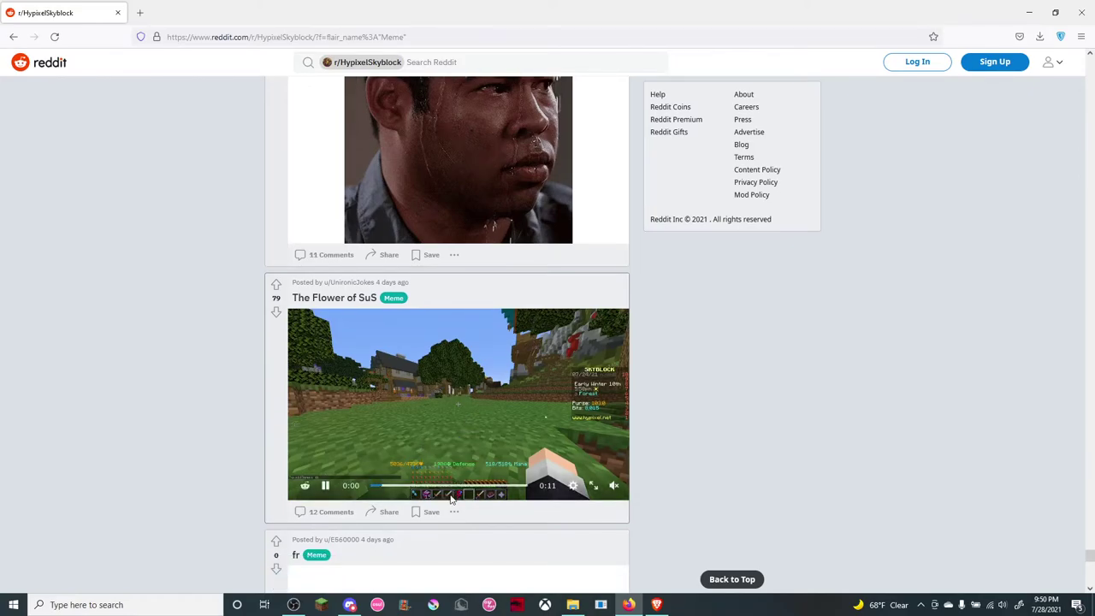
{"action": "scroll", "coordinate": [505, 501], "scroll_direction": "down", "scroll_amount": 1}
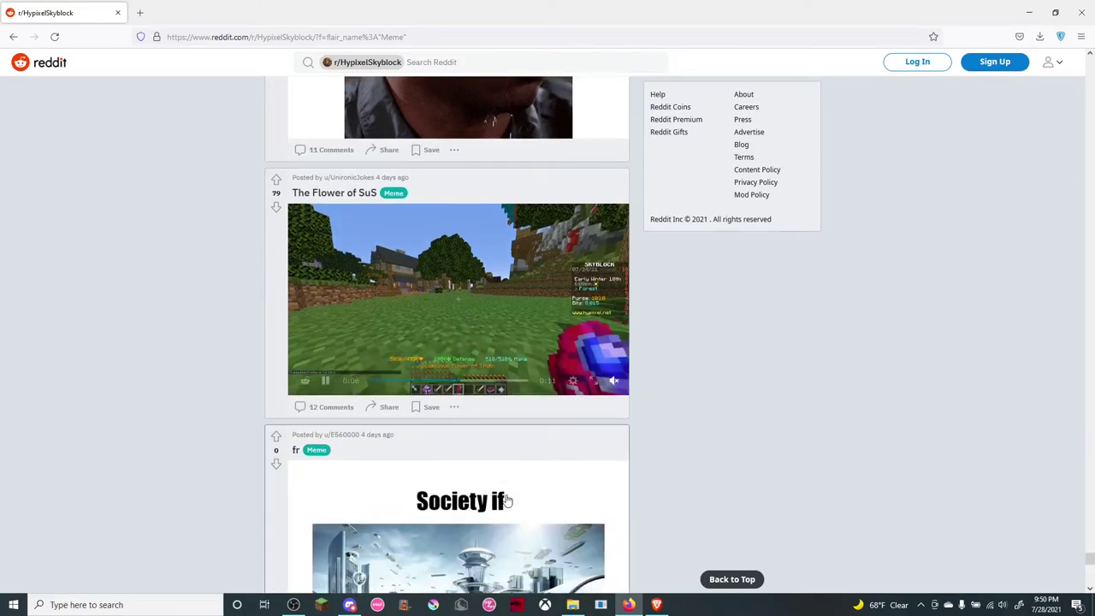
{"action": "scroll", "coordinate": [506, 500], "scroll_direction": "down", "scroll_amount": 2}
{"action": "scroll", "coordinate": [506, 500], "scroll_direction": "down", "scroll_amount": 1}
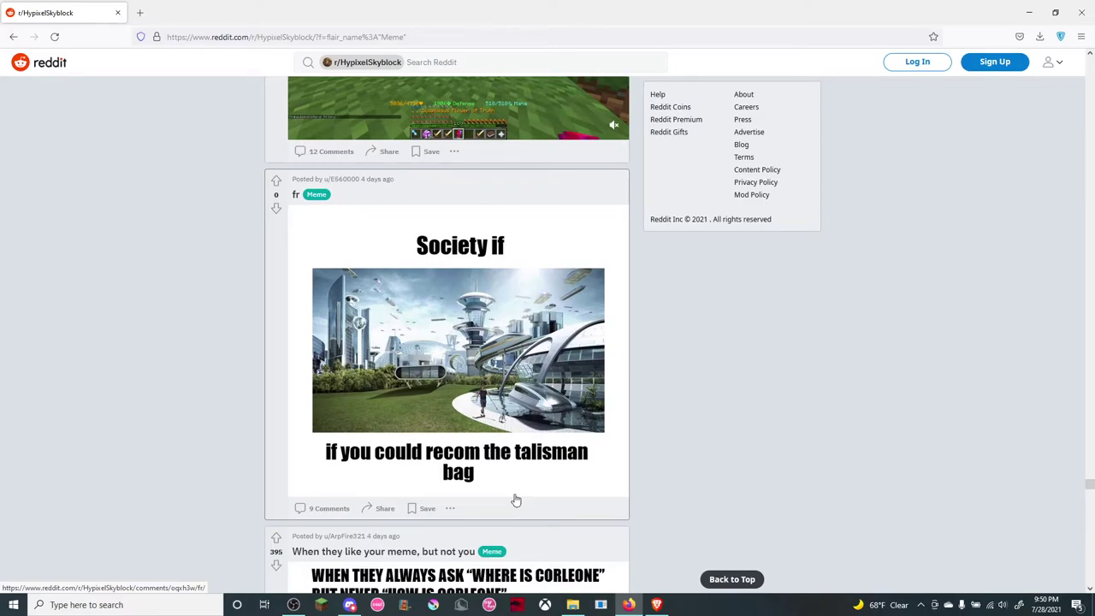
{"action": "scroll", "coordinate": [469, 399], "scroll_direction": "down", "scroll_amount": 1}
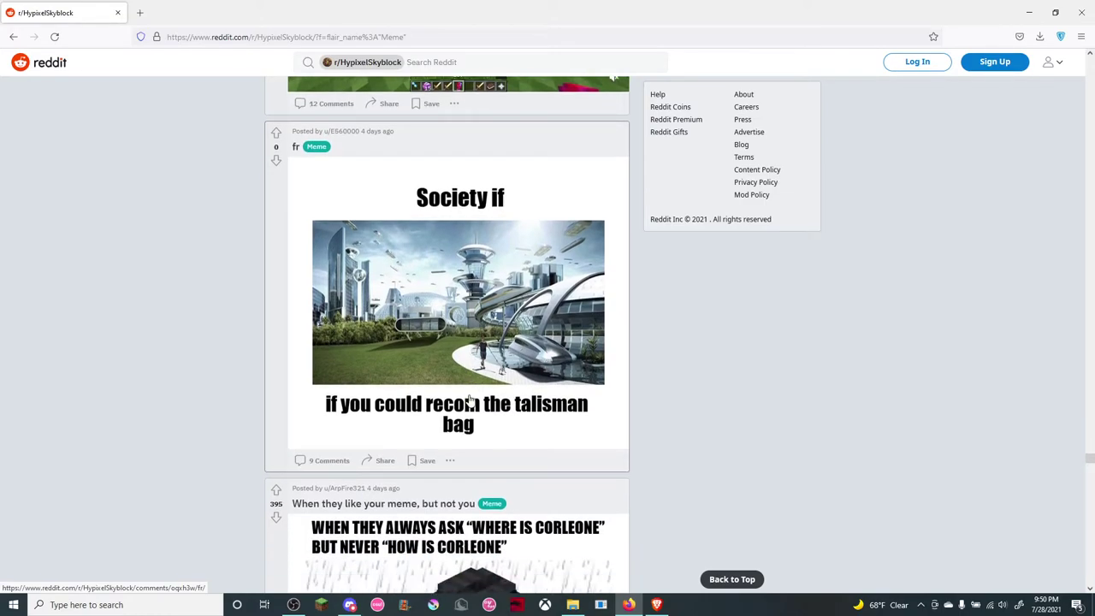
{"action": "scroll", "coordinate": [469, 399], "scroll_direction": "down", "scroll_amount": 2}
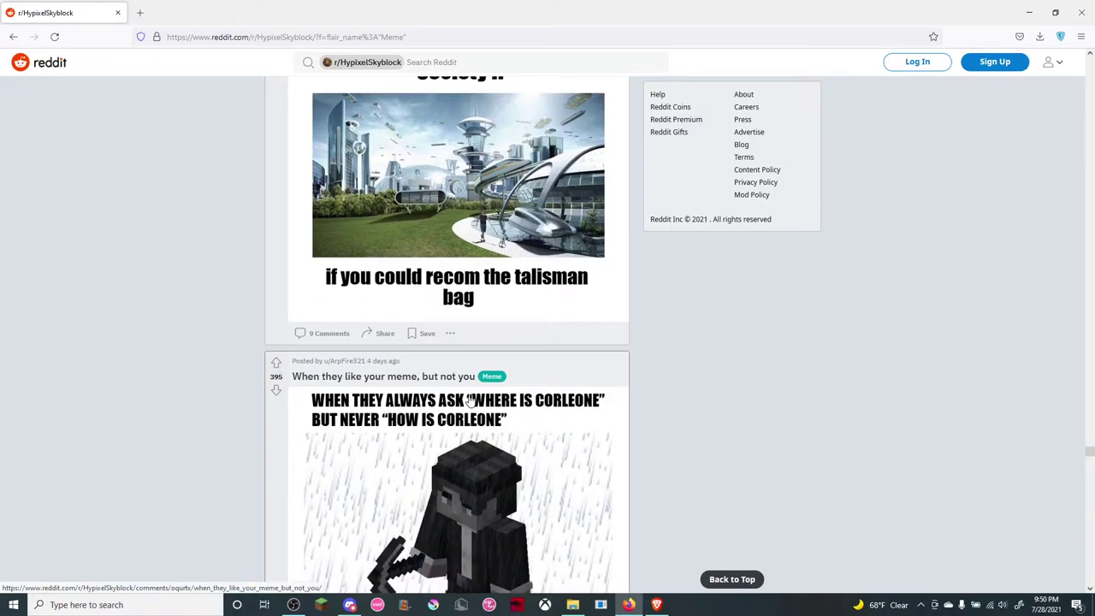
{"action": "scroll", "coordinate": [468, 400], "scroll_direction": "down", "scroll_amount": 2}
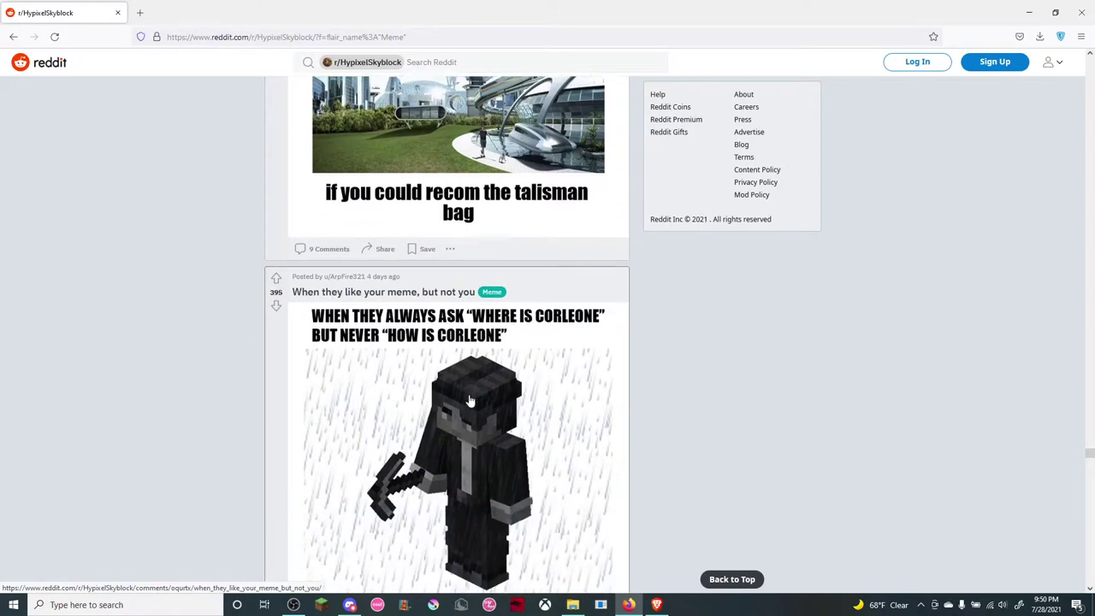
{"action": "scroll", "coordinate": [469, 399], "scroll_direction": "down", "scroll_amount": 2}
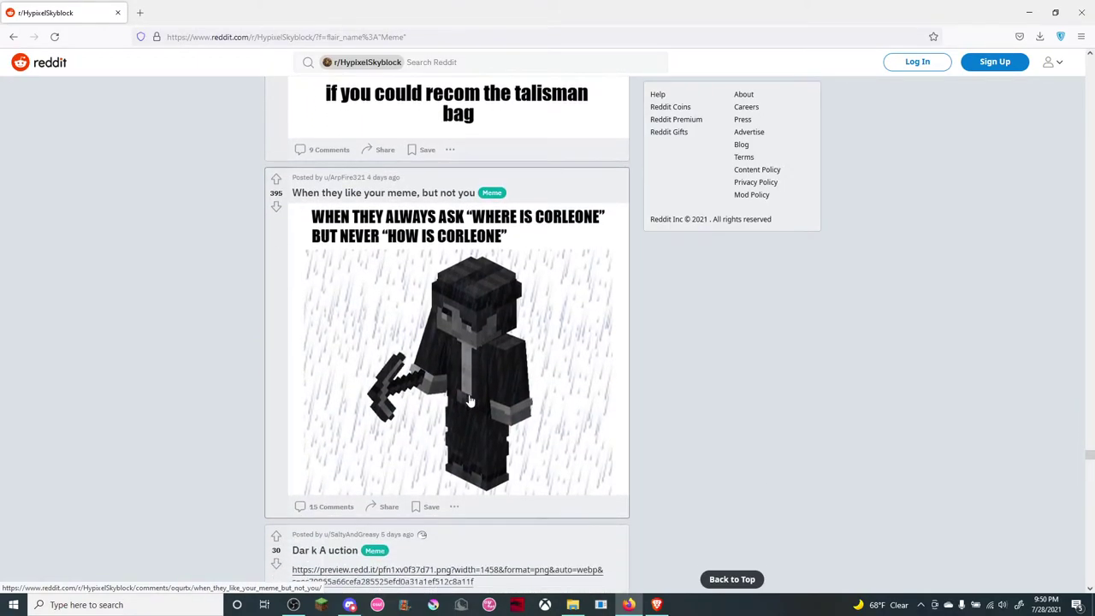
{"action": "scroll", "coordinate": [468, 399], "scroll_direction": "down", "scroll_amount": 3}
{"action": "scroll", "coordinate": [469, 399], "scroll_direction": "down", "scroll_amount": 3}
{"action": "scroll", "coordinate": [468, 371], "scroll_direction": "down", "scroll_amount": 1}
{"action": "scroll", "coordinate": [467, 370], "scroll_direction": "down", "scroll_amount": 3}
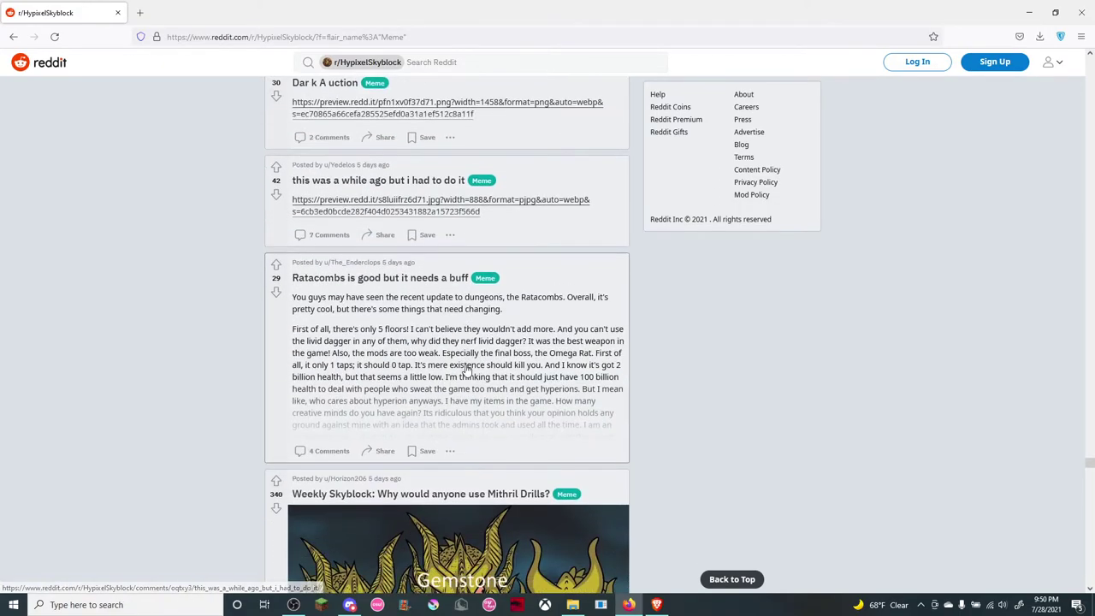
{"action": "scroll", "coordinate": [467, 369], "scroll_direction": "down", "scroll_amount": 1}
{"action": "scroll", "coordinate": [467, 369], "scroll_direction": "up", "scroll_amount": 1}
{"action": "scroll", "coordinate": [467, 369], "scroll_direction": "down", "scroll_amount": 3}
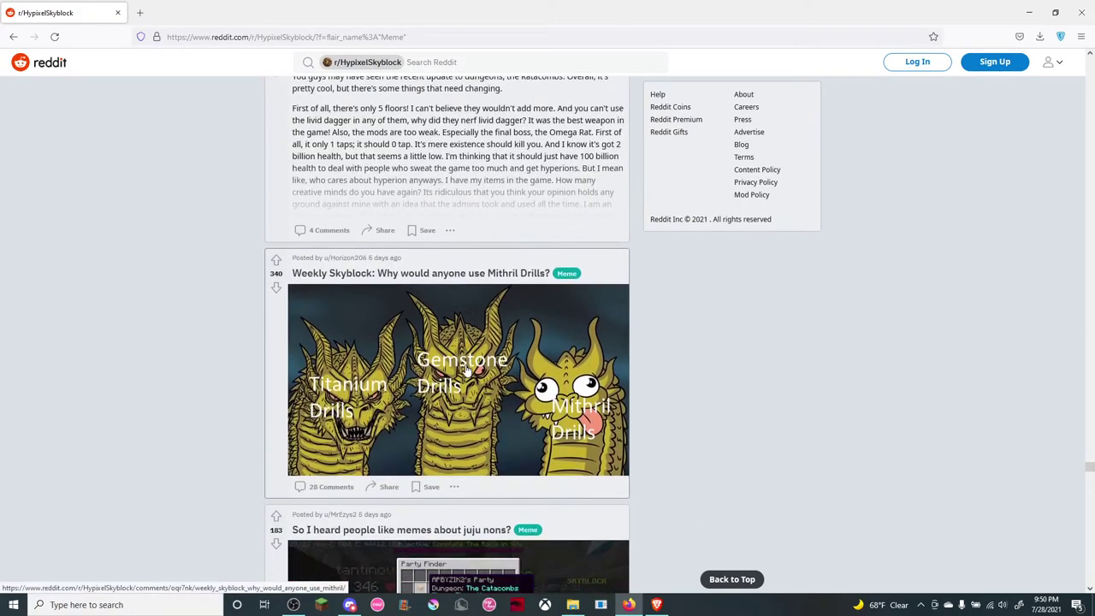
{"action": "scroll", "coordinate": [467, 369], "scroll_direction": "down", "scroll_amount": 1}
{"action": "scroll", "coordinate": [467, 369], "scroll_direction": "down", "scroll_amount": 2}
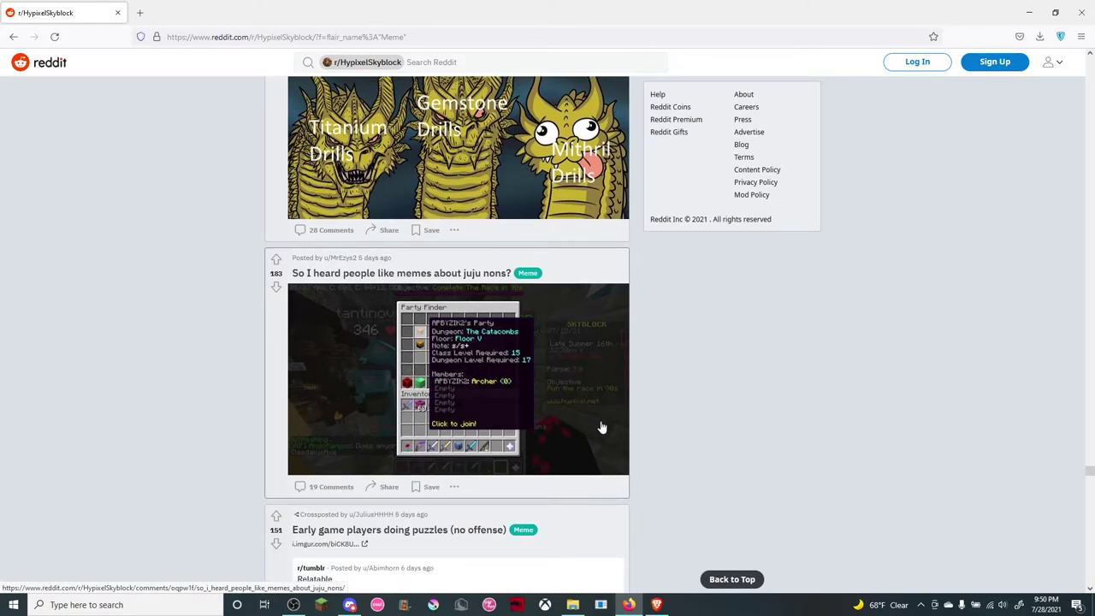
{"action": "scroll", "coordinate": [602, 427], "scroll_direction": "down", "scroll_amount": 1}
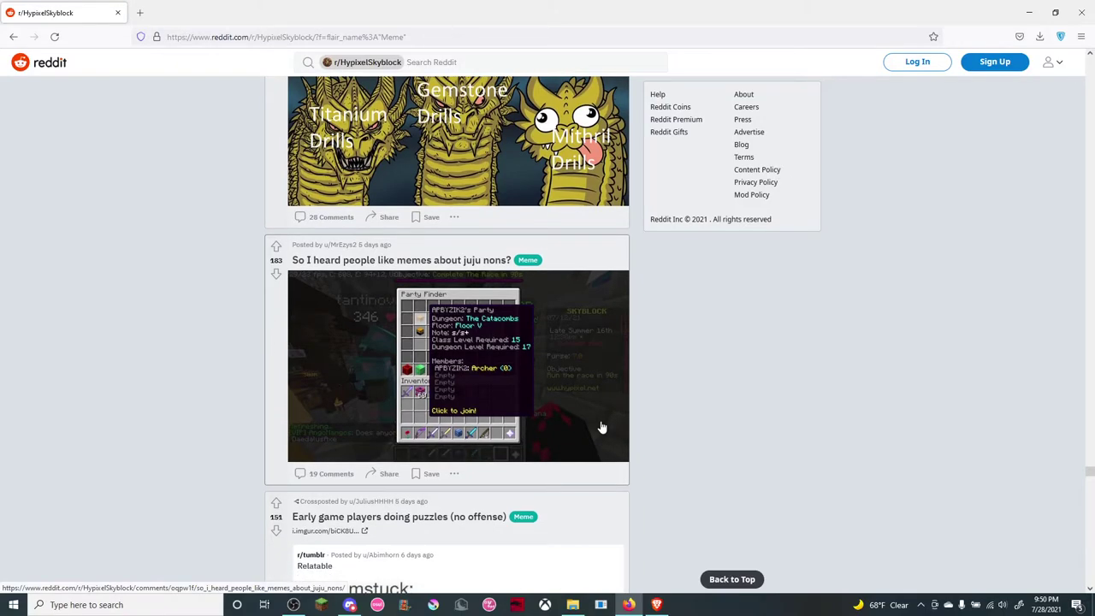
{"action": "scroll", "coordinate": [601, 427], "scroll_direction": "down", "scroll_amount": 1}
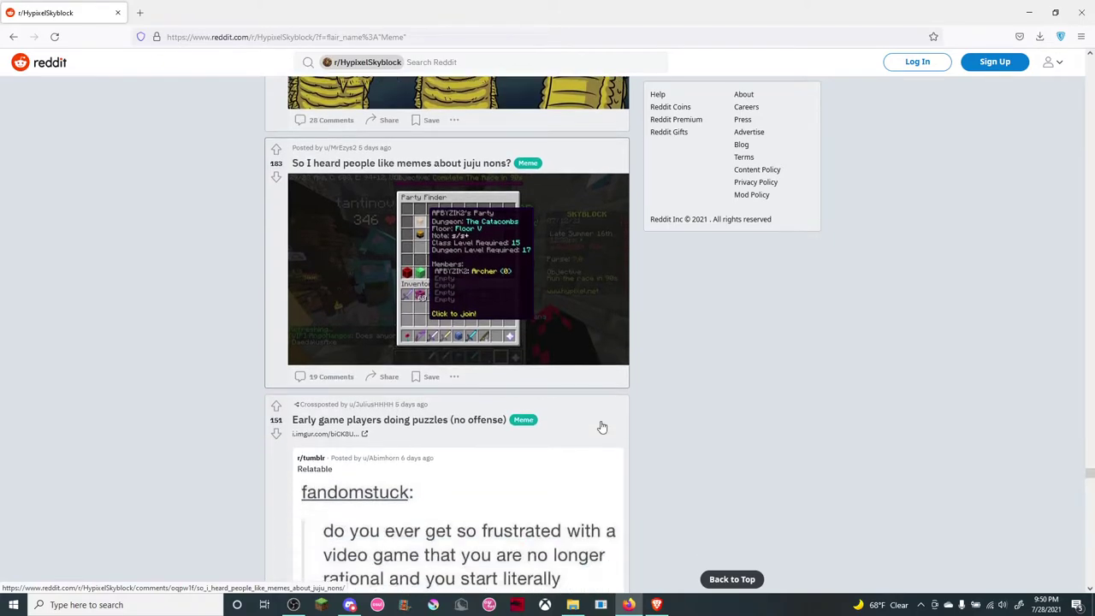
{"action": "scroll", "coordinate": [601, 426], "scroll_direction": "down", "scroll_amount": 1}
{"action": "scroll", "coordinate": [601, 427], "scroll_direction": "down", "scroll_amount": 1}
{"action": "scroll", "coordinate": [601, 427], "scroll_direction": "down", "scroll_amount": 1}
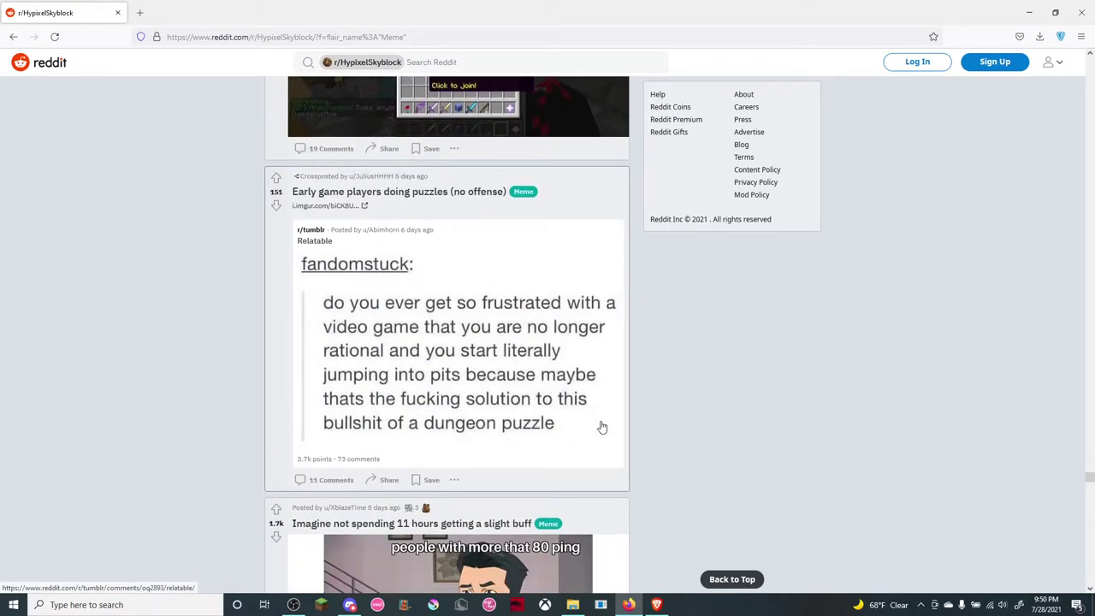
{"action": "scroll", "coordinate": [601, 427], "scroll_direction": "down", "scroll_amount": 3}
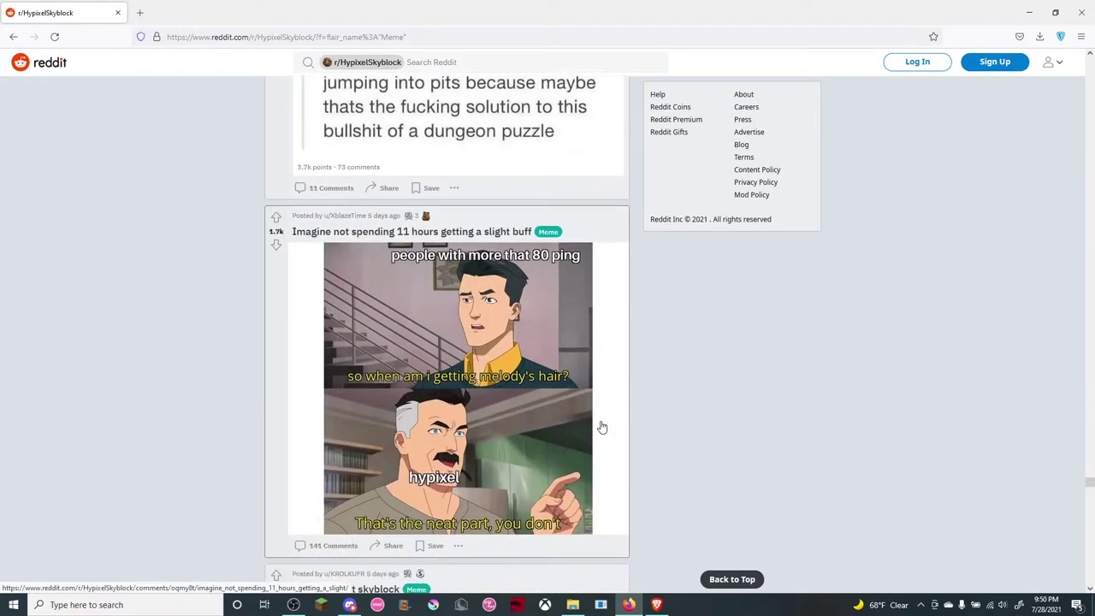
{"action": "scroll", "coordinate": [601, 426], "scroll_direction": "down", "scroll_amount": 1}
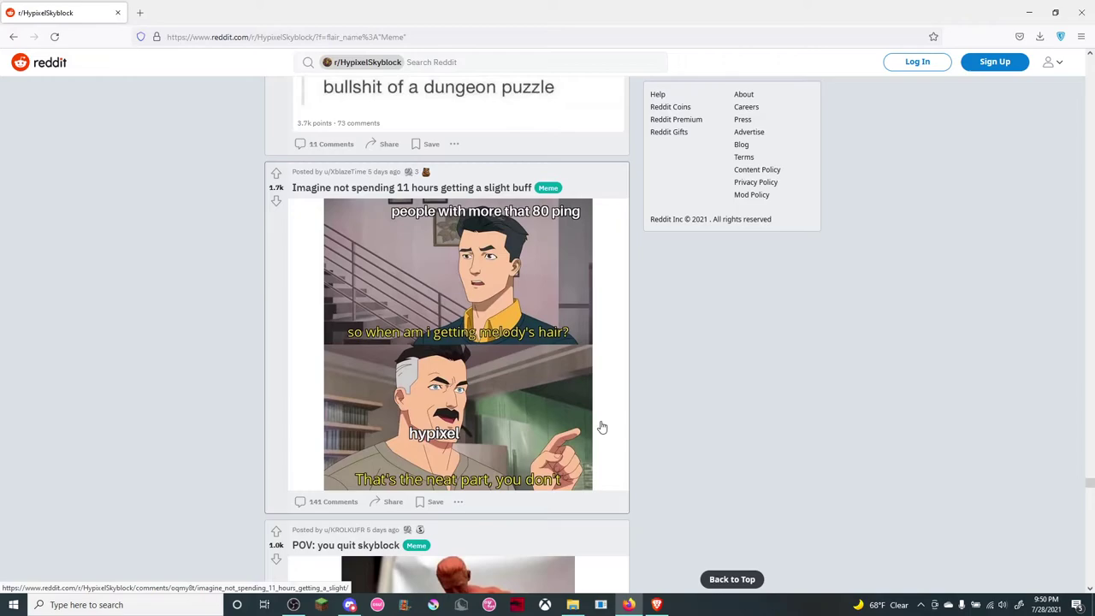
{"action": "scroll", "coordinate": [602, 427], "scroll_direction": "up", "scroll_amount": 1}
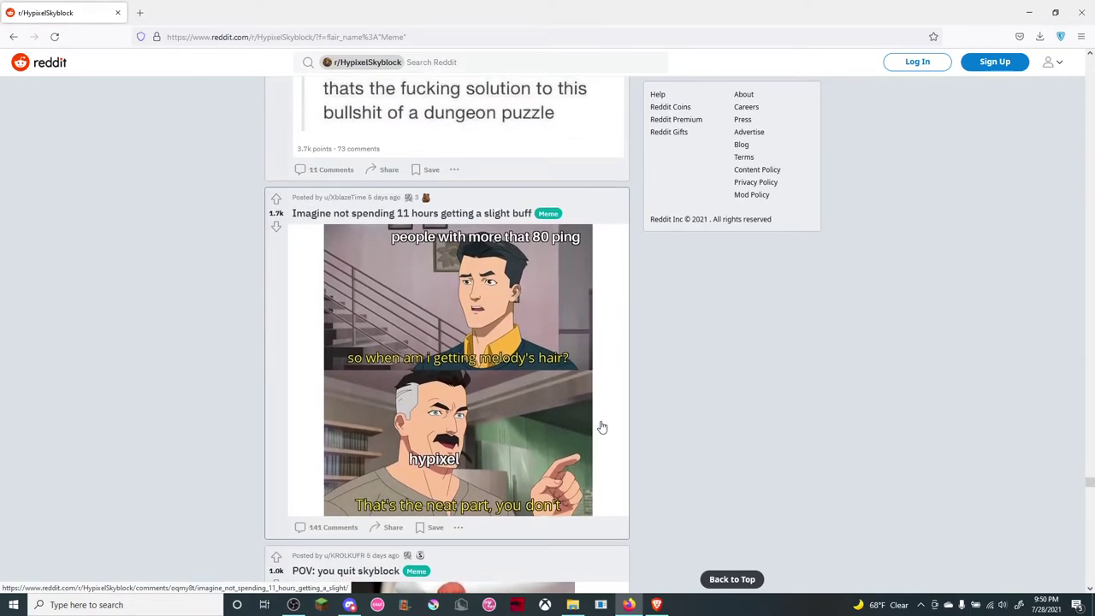
{"action": "scroll", "coordinate": [601, 427], "scroll_direction": "down", "scroll_amount": 1}
{"action": "scroll", "coordinate": [601, 427], "scroll_direction": "down", "scroll_amount": 2}
{"action": "scroll", "coordinate": [602, 427], "scroll_direction": "down", "scroll_amount": 1}
{"action": "scroll", "coordinate": [602, 426], "scroll_direction": "down", "scroll_amount": 1}
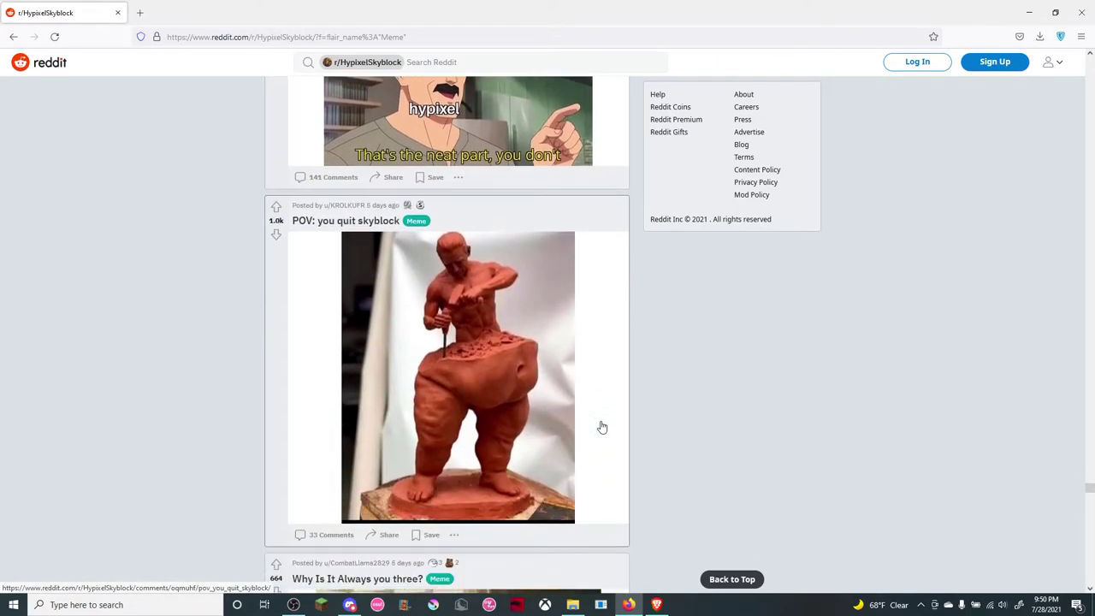
{"action": "scroll", "coordinate": [601, 426], "scroll_direction": "down", "scroll_amount": 1}
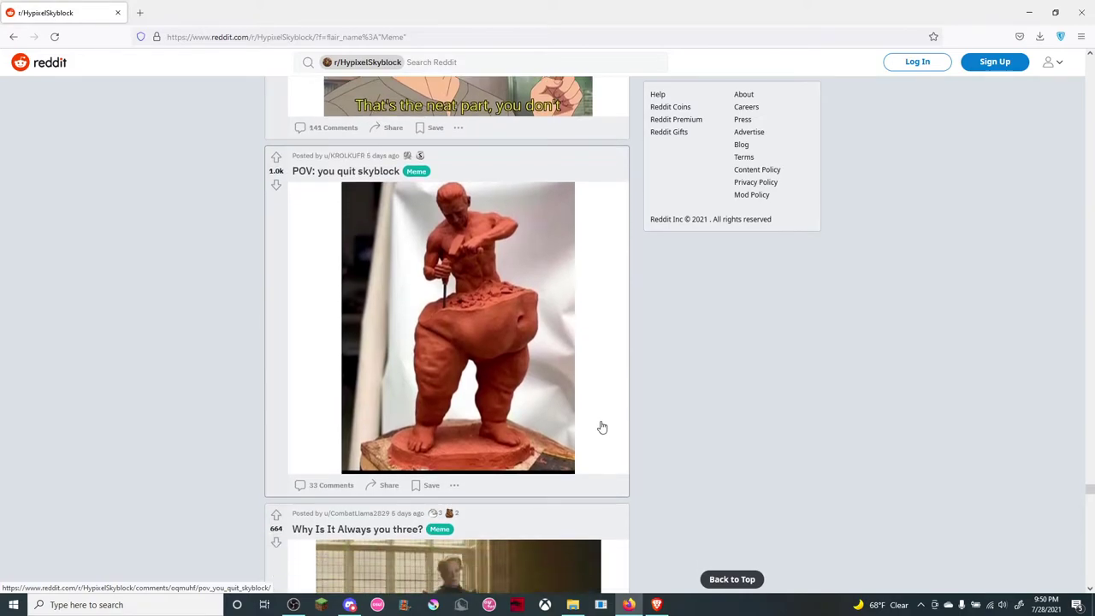
{"action": "scroll", "coordinate": [602, 427], "scroll_direction": "down", "scroll_amount": 2}
{"action": "scroll", "coordinate": [601, 427], "scroll_direction": "down", "scroll_amount": 2}
{"action": "scroll", "coordinate": [606, 345], "scroll_direction": "down", "scroll_amount": 1}
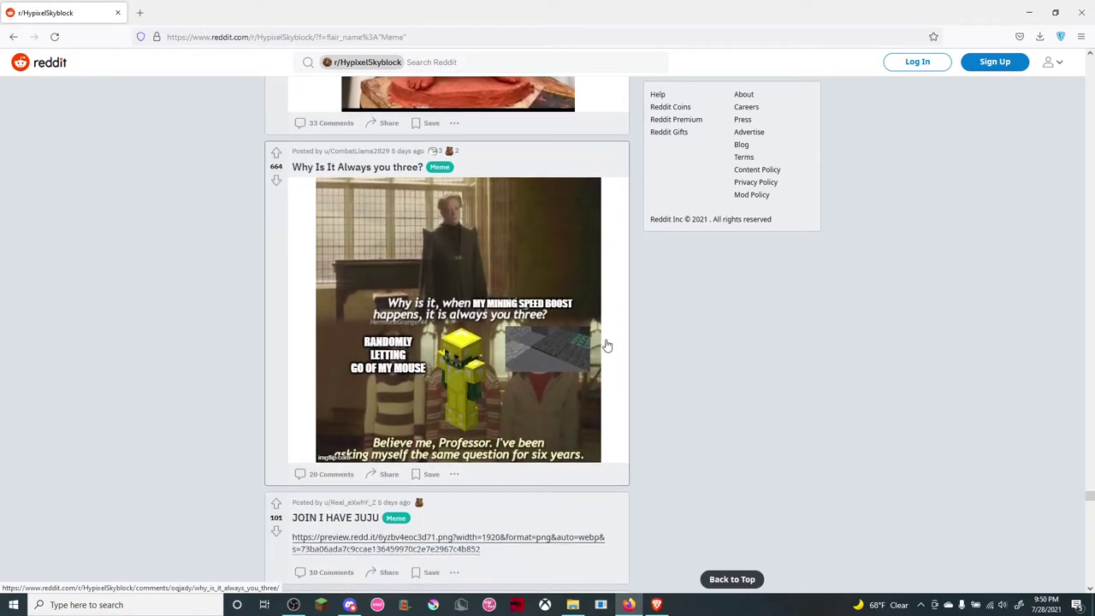
{"action": "scroll", "coordinate": [607, 344], "scroll_direction": "down", "scroll_amount": 3}
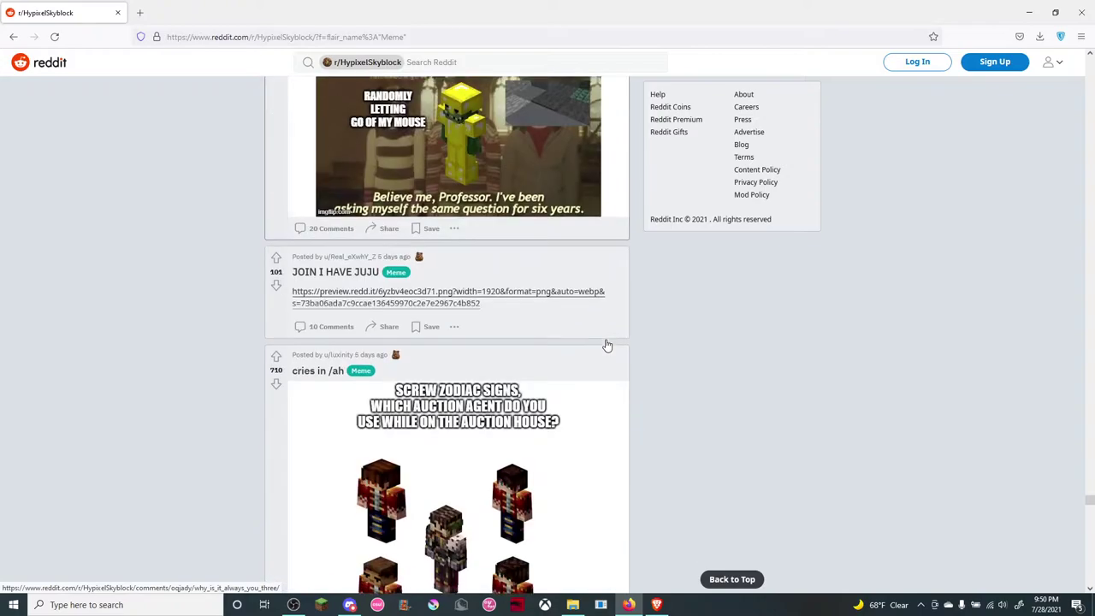
{"action": "scroll", "coordinate": [607, 345], "scroll_direction": "down", "scroll_amount": 1}
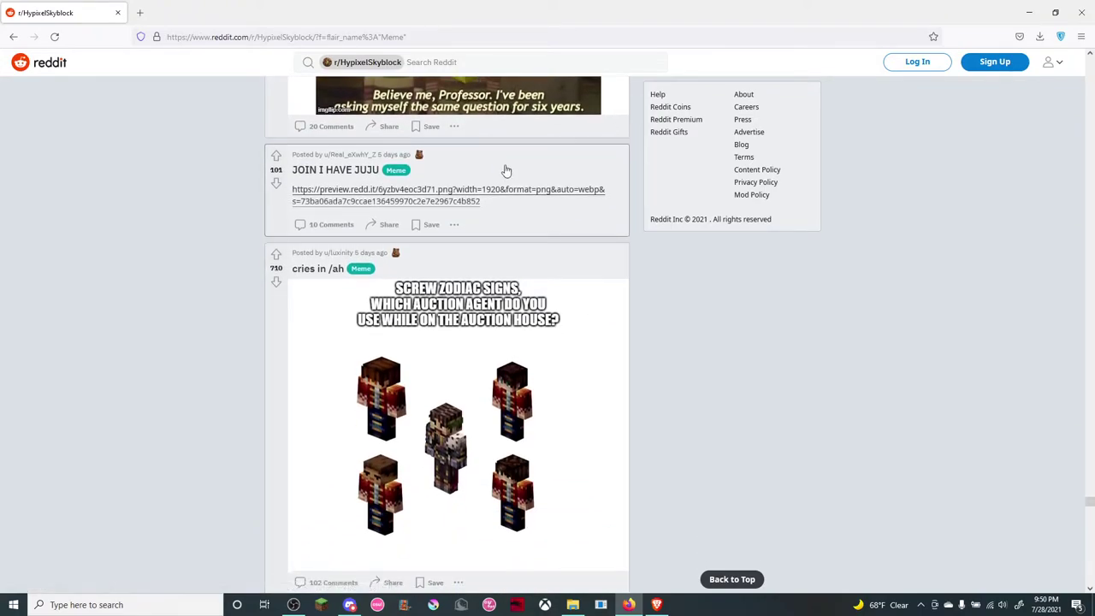
{"action": "scroll", "coordinate": [506, 171], "scroll_direction": "down", "scroll_amount": 1}
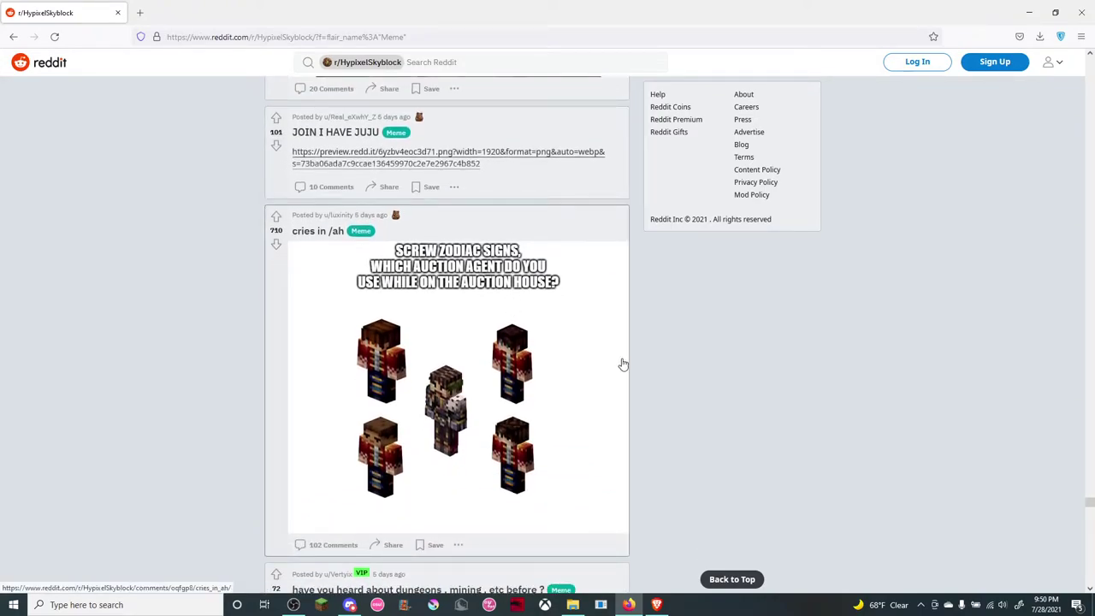
{"action": "scroll", "coordinate": [623, 364], "scroll_direction": "down", "scroll_amount": 2}
{"action": "scroll", "coordinate": [622, 364], "scroll_direction": "down", "scroll_amount": 2}
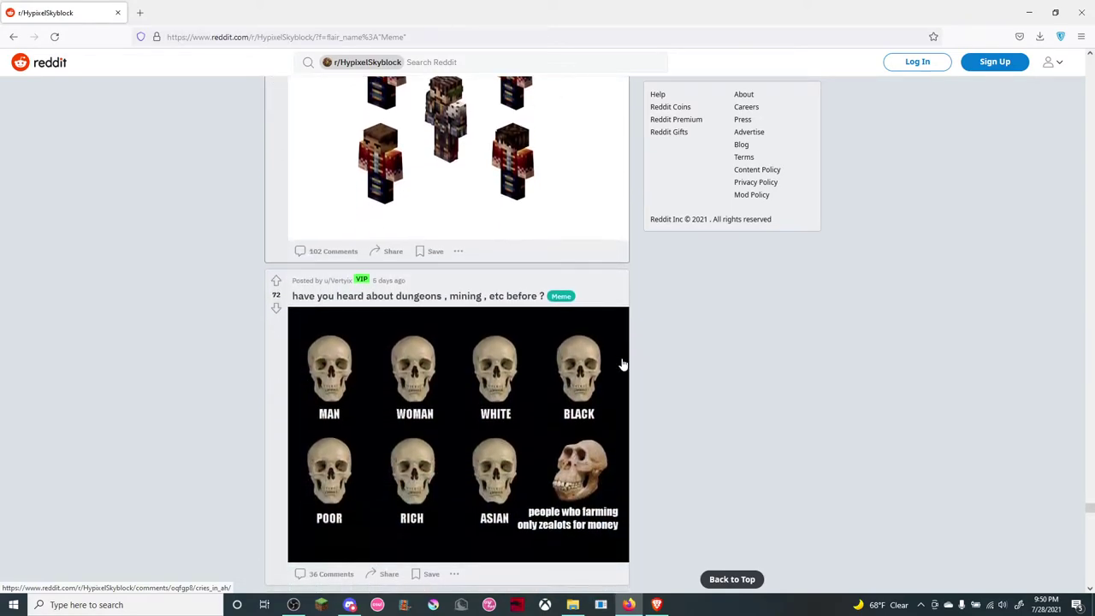
{"action": "scroll", "coordinate": [622, 365], "scroll_direction": "down", "scroll_amount": 1}
{"action": "scroll", "coordinate": [623, 365], "scroll_direction": "up", "scroll_amount": 1}
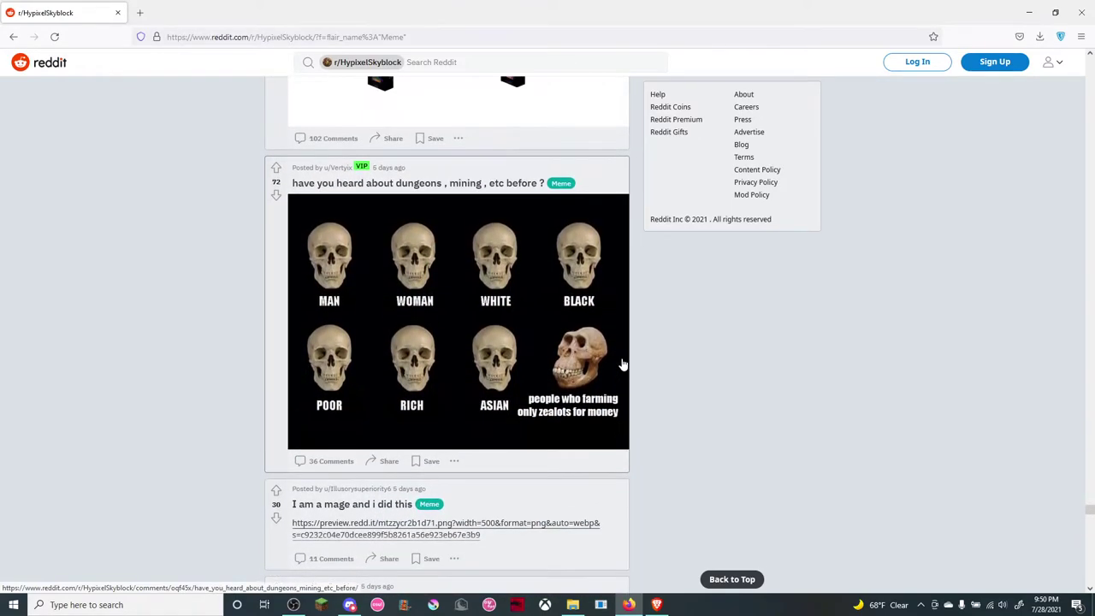
{"action": "scroll", "coordinate": [623, 365], "scroll_direction": "down", "scroll_amount": 1}
{"action": "scroll", "coordinate": [622, 365], "scroll_direction": "down", "scroll_amount": 1}
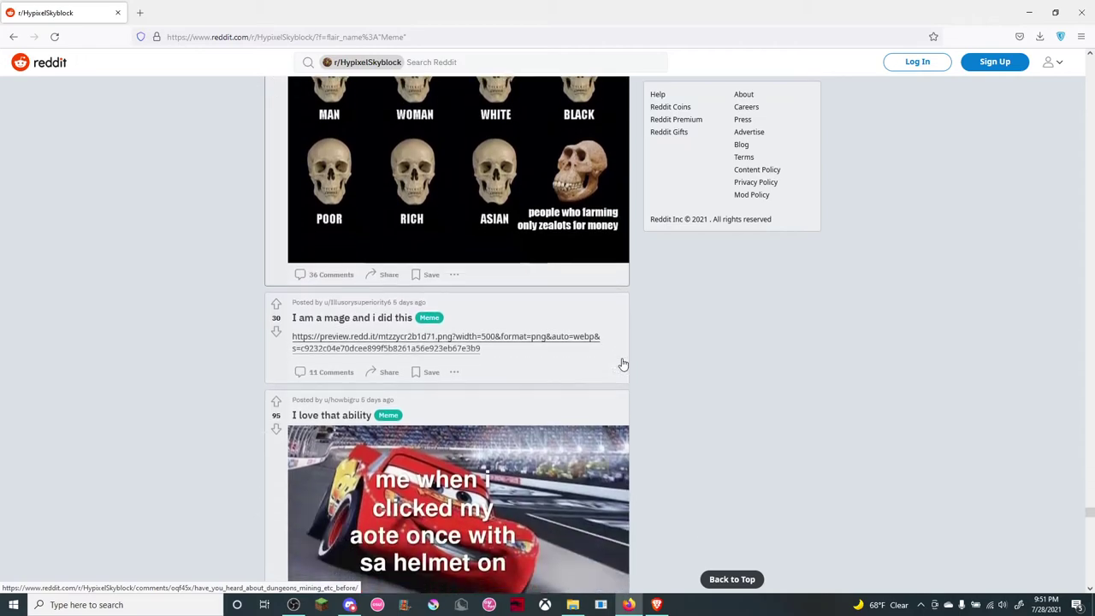
{"action": "scroll", "coordinate": [623, 365], "scroll_direction": "down", "scroll_amount": 1}
{"action": "scroll", "coordinate": [623, 365], "scroll_direction": "down", "scroll_amount": 1}
{"action": "scroll", "coordinate": [623, 364], "scroll_direction": "down", "scroll_amount": 1}
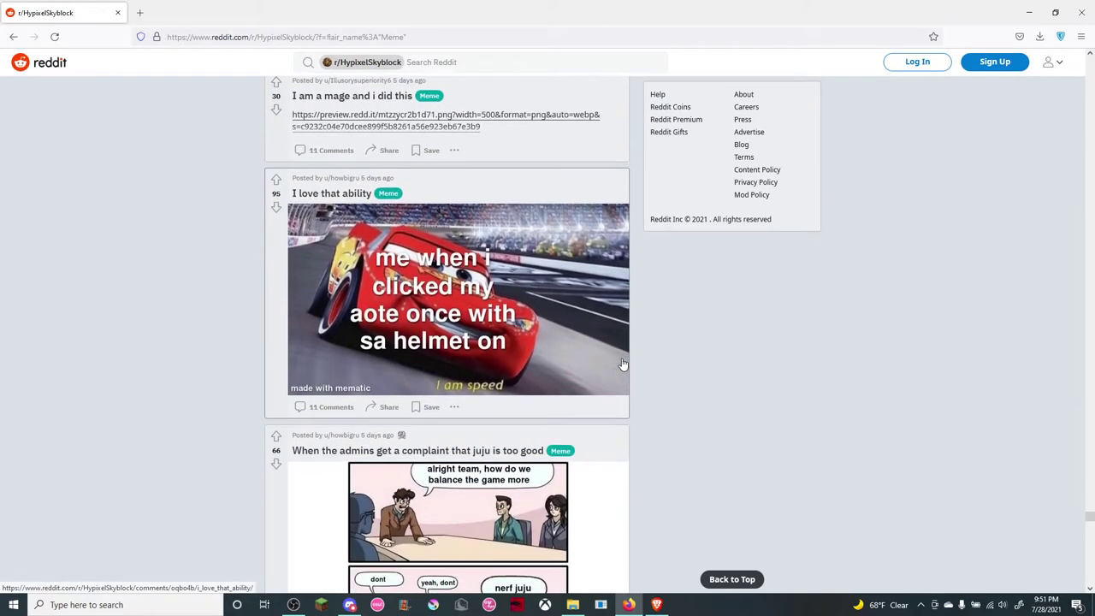
{"action": "scroll", "coordinate": [622, 365], "scroll_direction": "down", "scroll_amount": 1}
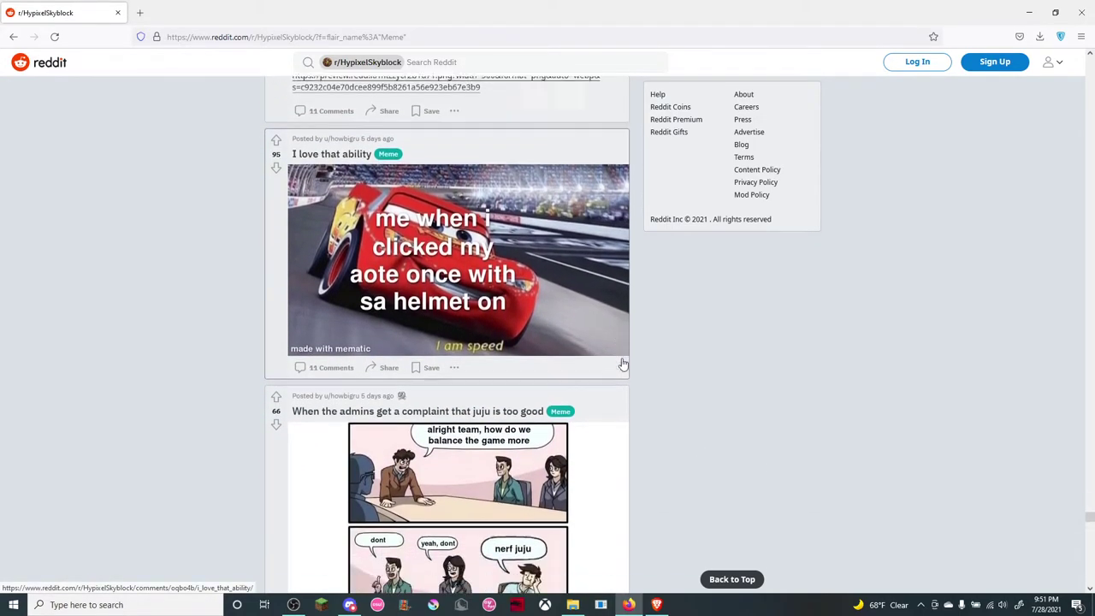
{"action": "scroll", "coordinate": [622, 365], "scroll_direction": "down", "scroll_amount": 1}
{"action": "scroll", "coordinate": [622, 365], "scroll_direction": "down", "scroll_amount": 1}
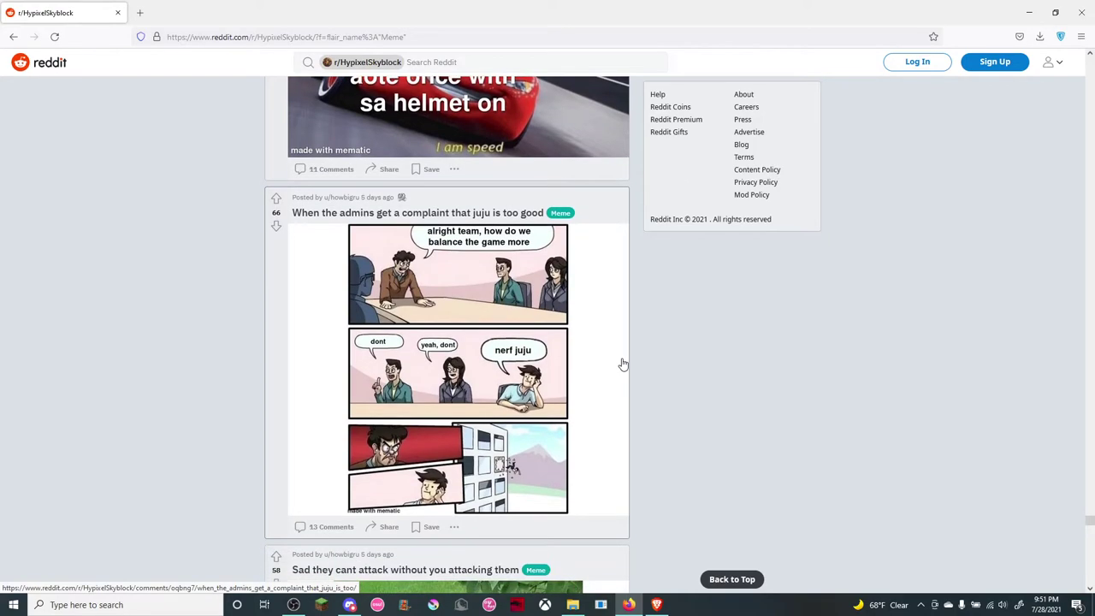
{"action": "scroll", "coordinate": [622, 364], "scroll_direction": "down", "scroll_amount": 2}
{"action": "scroll", "coordinate": [622, 364], "scroll_direction": "down", "scroll_amount": 2}
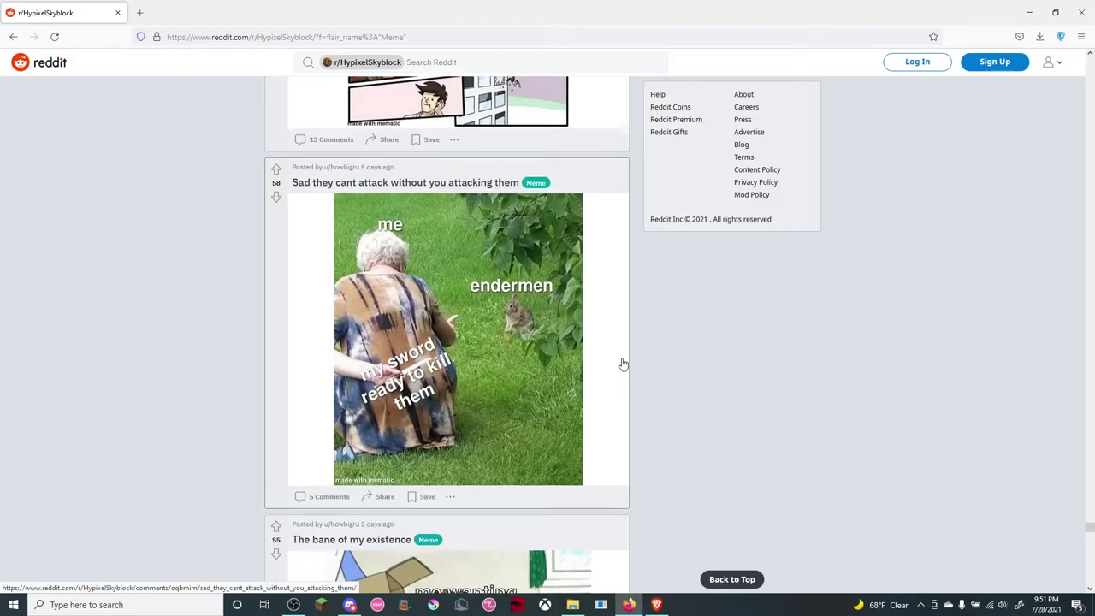
{"action": "scroll", "coordinate": [586, 355], "scroll_direction": "down", "scroll_amount": 2}
{"action": "scroll", "coordinate": [584, 363], "scroll_direction": "down", "scroll_amount": 1}
{"action": "scroll", "coordinate": [584, 364], "scroll_direction": "down", "scroll_amount": 2}
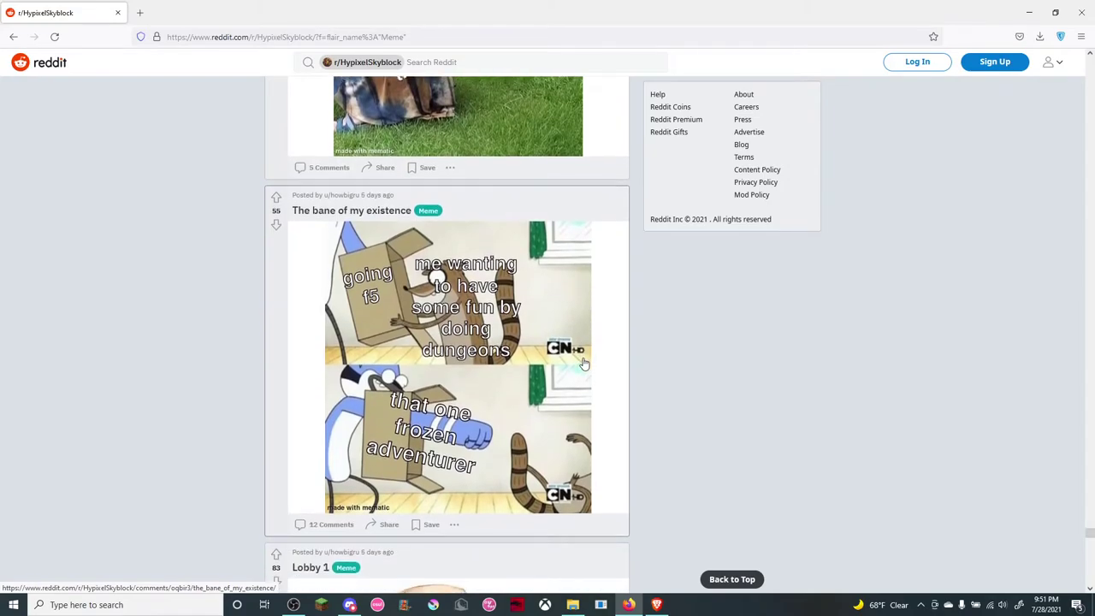
{"action": "scroll", "coordinate": [584, 364], "scroll_direction": "down", "scroll_amount": 1}
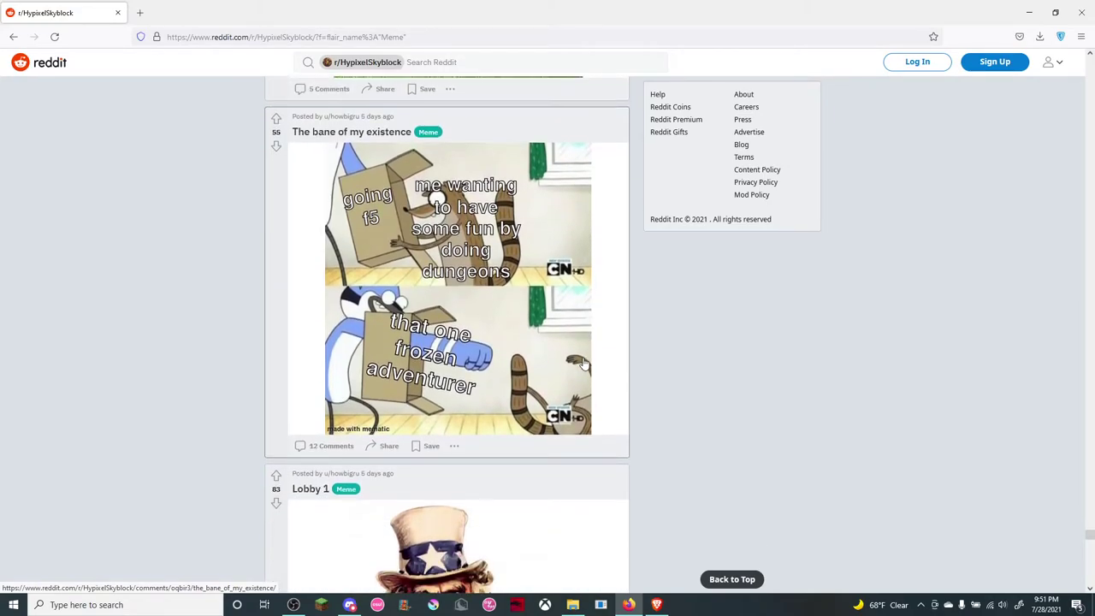
{"action": "scroll", "coordinate": [584, 364], "scroll_direction": "down", "scroll_amount": 3}
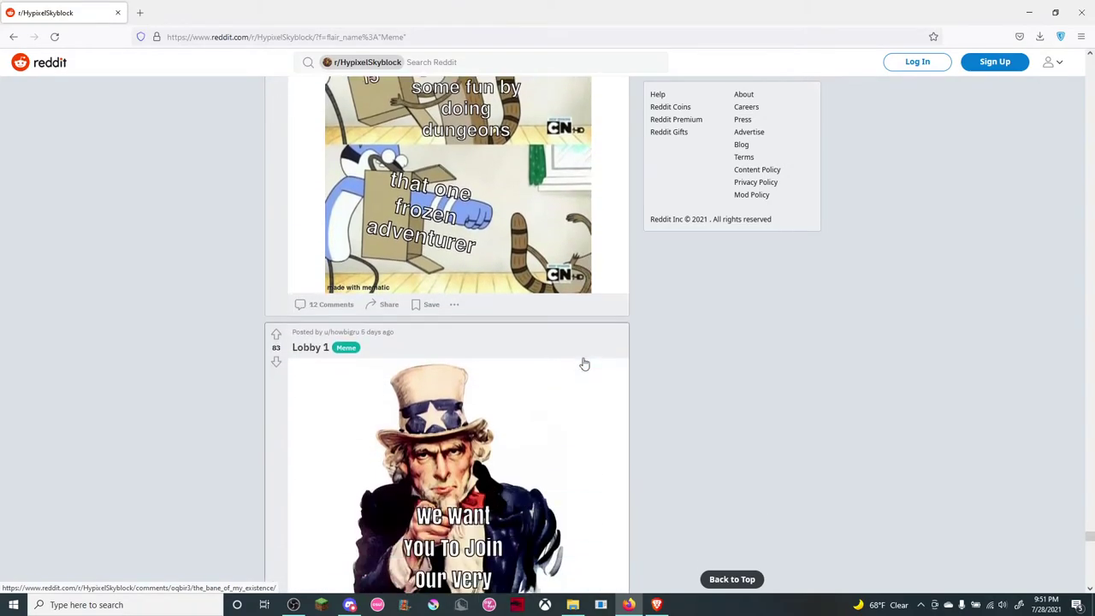
{"action": "scroll", "coordinate": [584, 364], "scroll_direction": "down", "scroll_amount": 2}
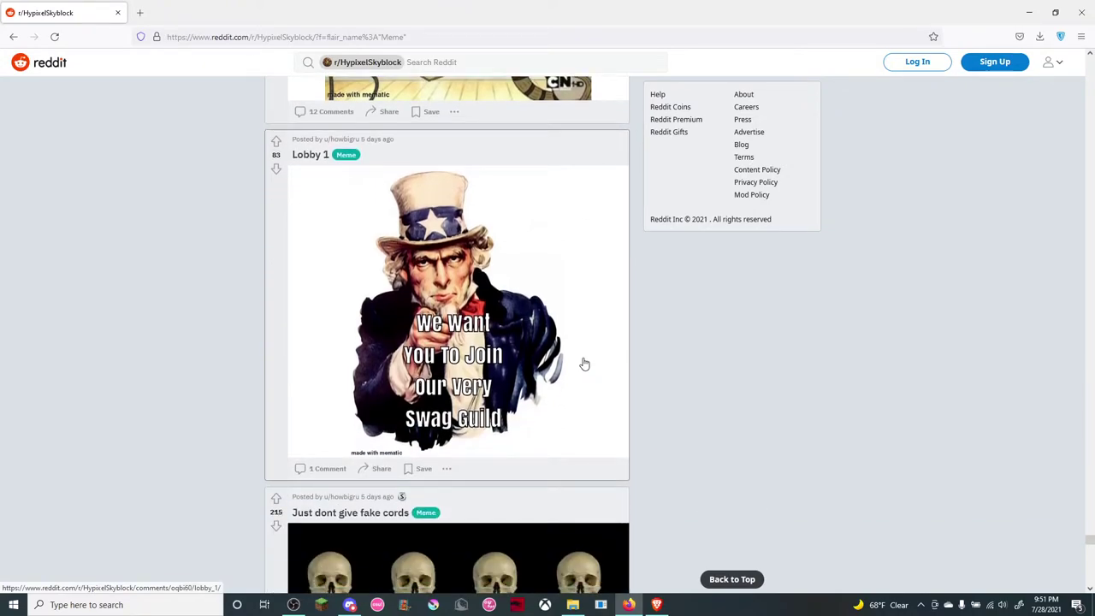
{"action": "scroll", "coordinate": [584, 363], "scroll_direction": "down", "scroll_amount": 1}
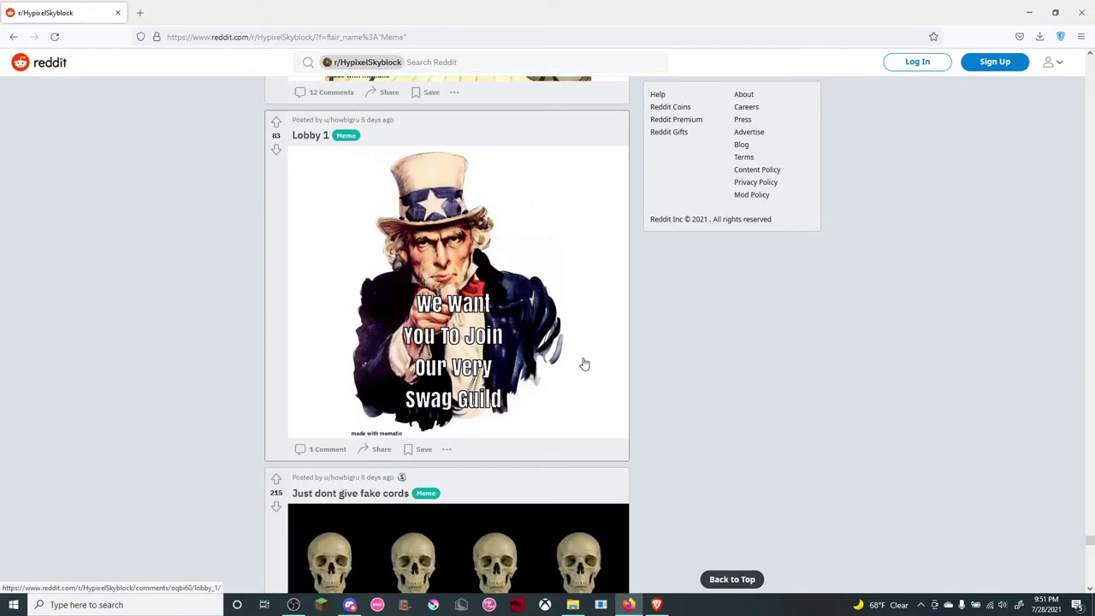
{"action": "scroll", "coordinate": [584, 364], "scroll_direction": "down", "scroll_amount": 1}
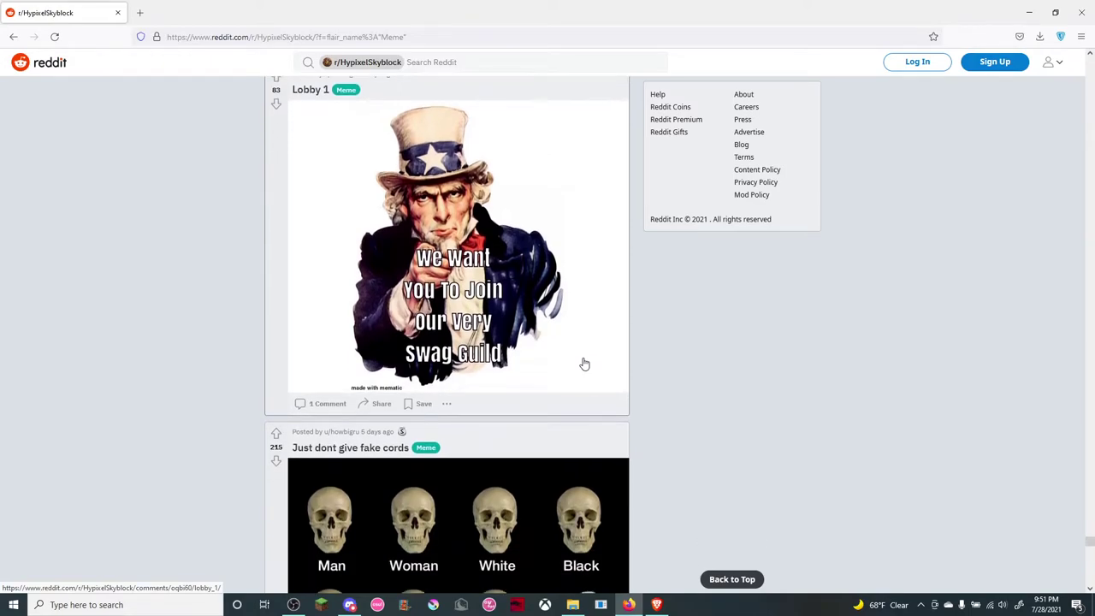
{"action": "scroll", "coordinate": [584, 363], "scroll_direction": "down", "scroll_amount": 1}
{"action": "scroll", "coordinate": [585, 364], "scroll_direction": "down", "scroll_amount": 2}
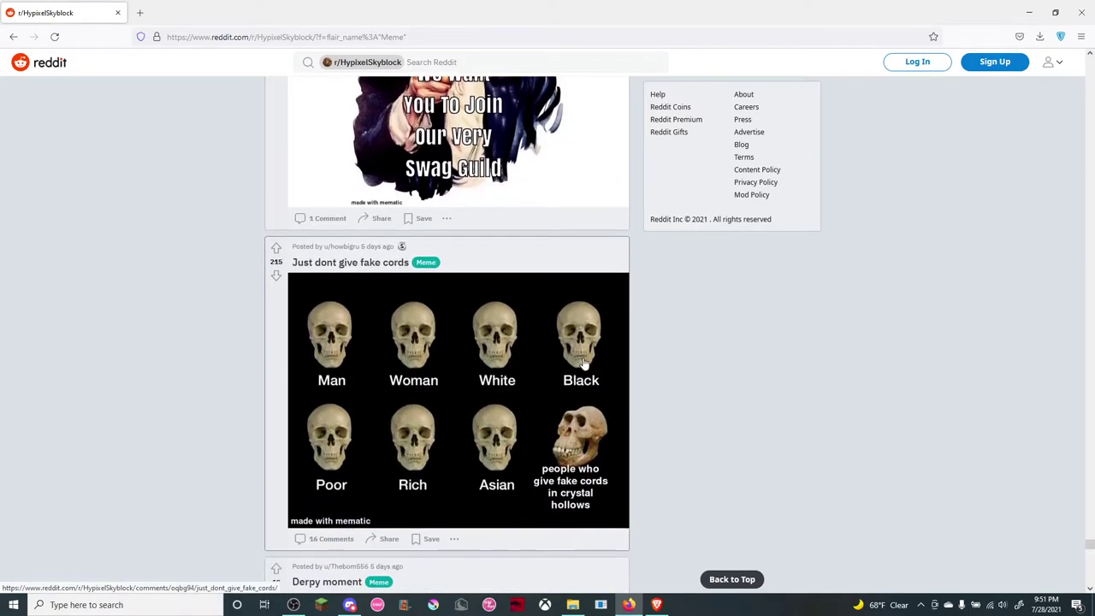
{"action": "scroll", "coordinate": [584, 364], "scroll_direction": "down", "scroll_amount": 1}
{"action": "scroll", "coordinate": [584, 363], "scroll_direction": "down", "scroll_amount": 3}
{"action": "scroll", "coordinate": [585, 364], "scroll_direction": "down", "scroll_amount": 1}
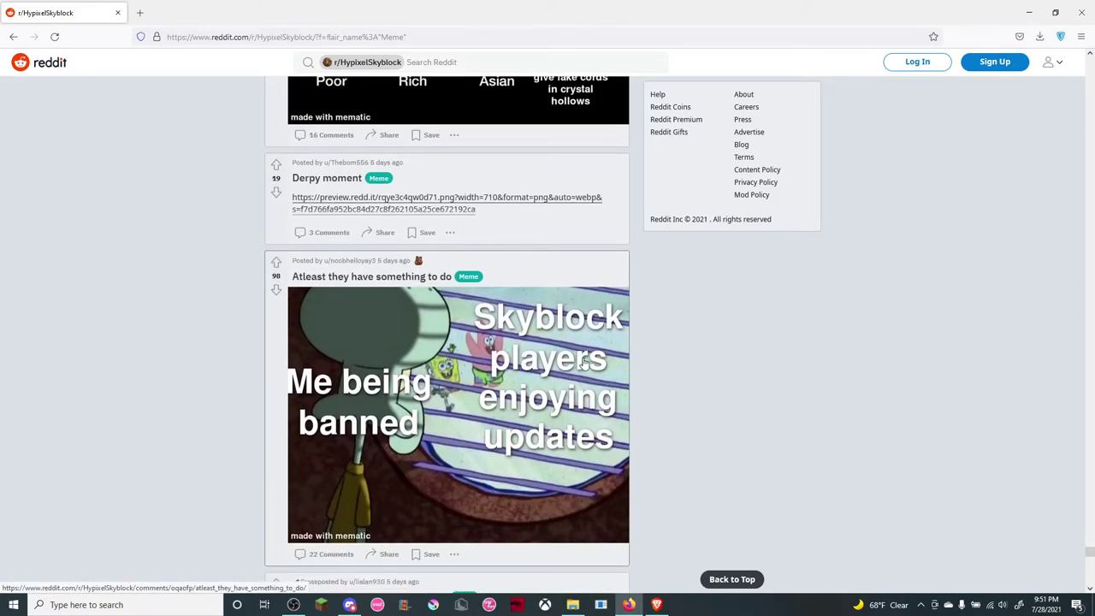
{"action": "scroll", "coordinate": [584, 364], "scroll_direction": "down", "scroll_amount": 1}
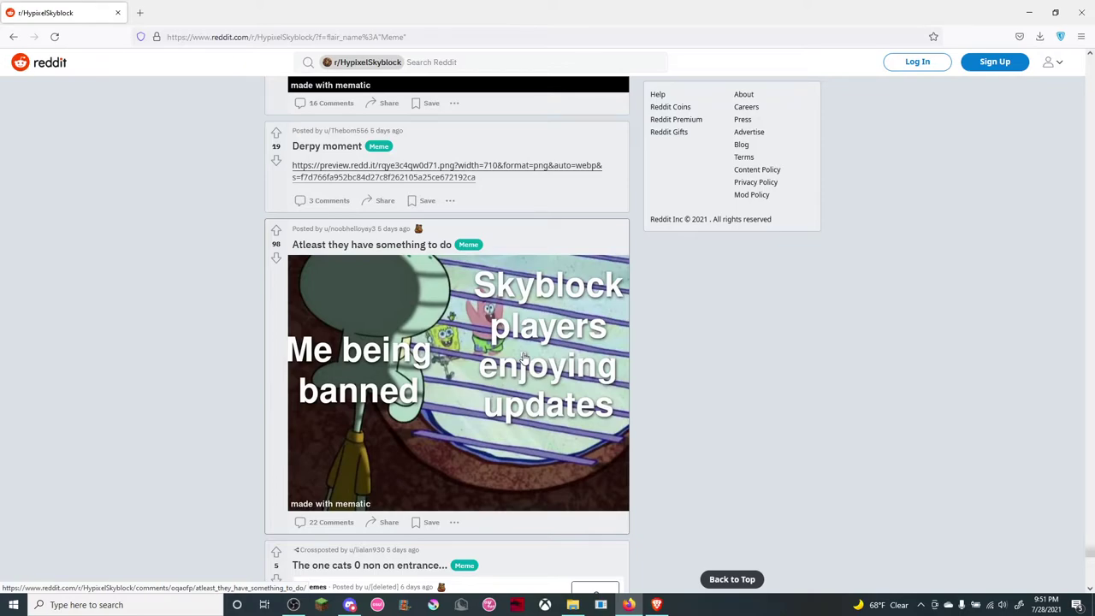
{"action": "scroll", "coordinate": [524, 357], "scroll_direction": "down", "scroll_amount": 1}
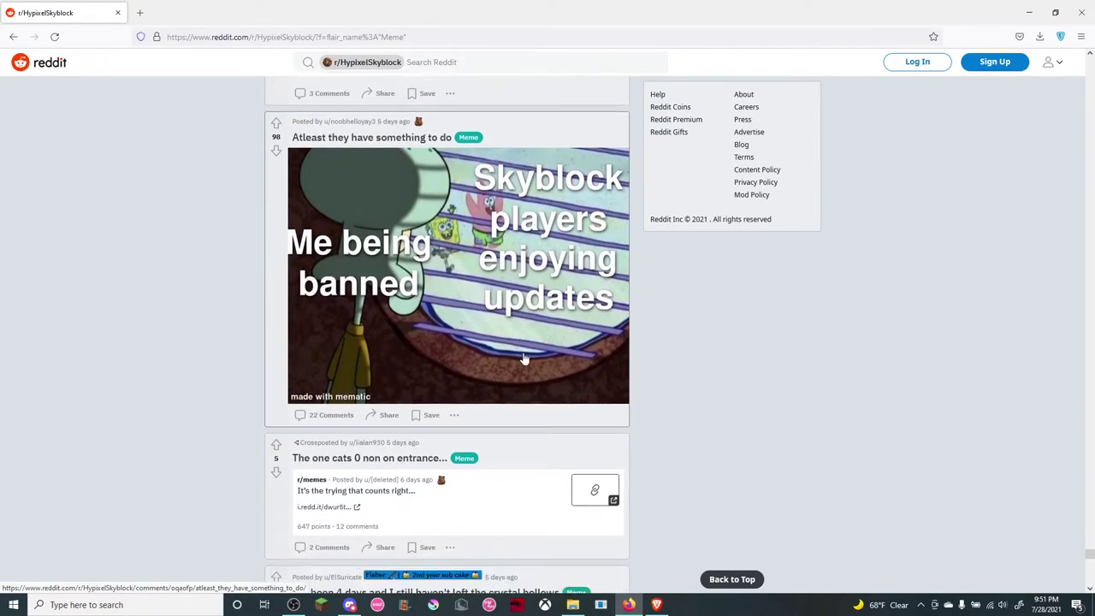
{"action": "scroll", "coordinate": [524, 357], "scroll_direction": "down", "scroll_amount": 1}
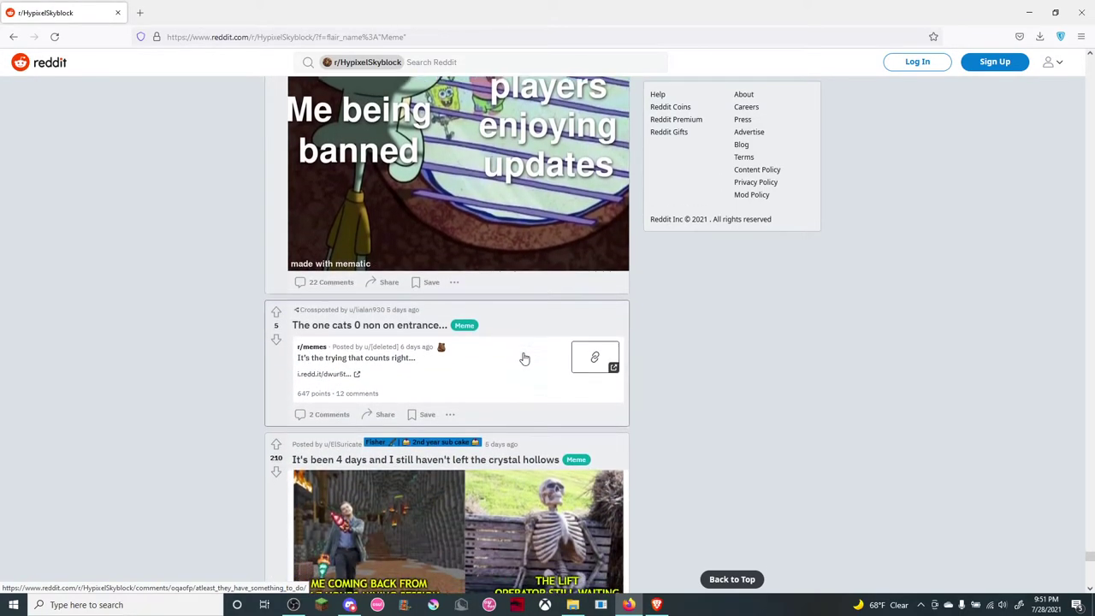
{"action": "scroll", "coordinate": [525, 357], "scroll_direction": "down", "scroll_amount": 1}
{"action": "scroll", "coordinate": [524, 357], "scroll_direction": "down", "scroll_amount": 1}
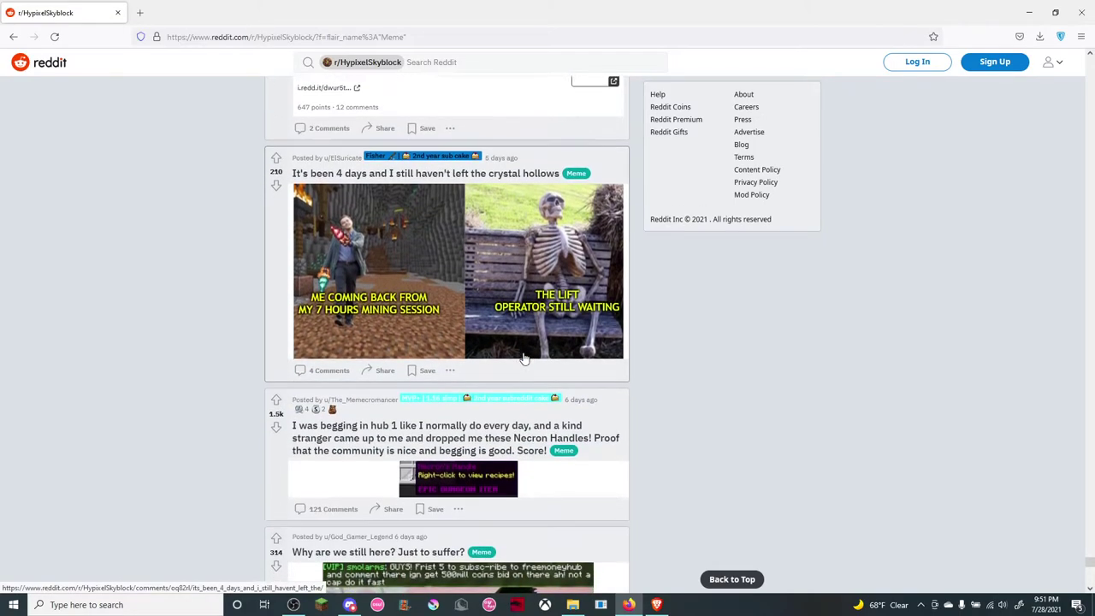
{"action": "scroll", "coordinate": [523, 358], "scroll_direction": "down", "scroll_amount": 1}
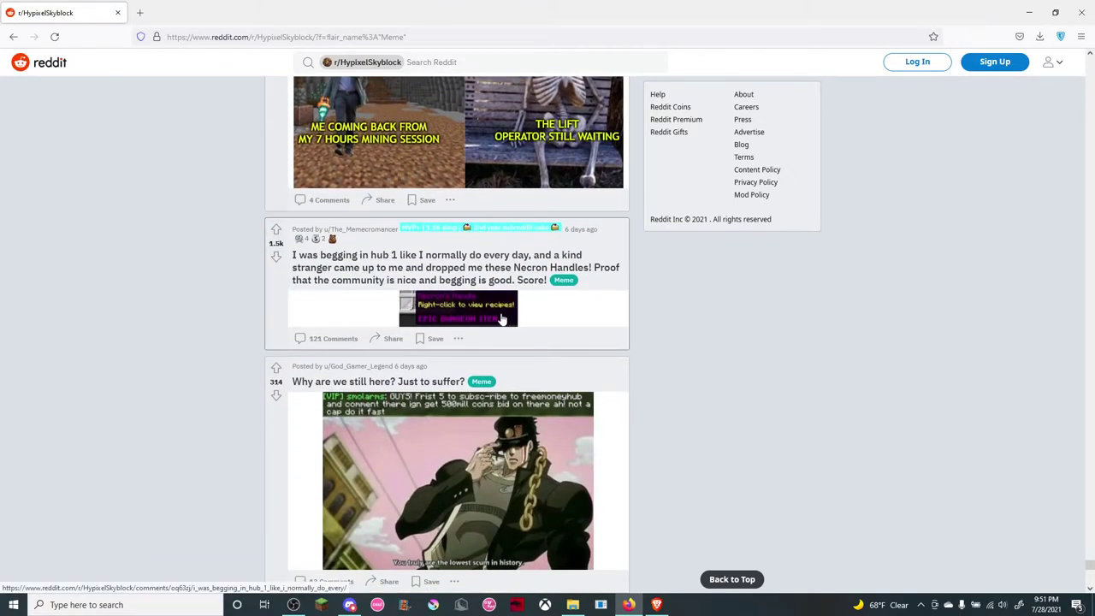
{"action": "scroll", "coordinate": [502, 318], "scroll_direction": "down", "scroll_amount": 1}
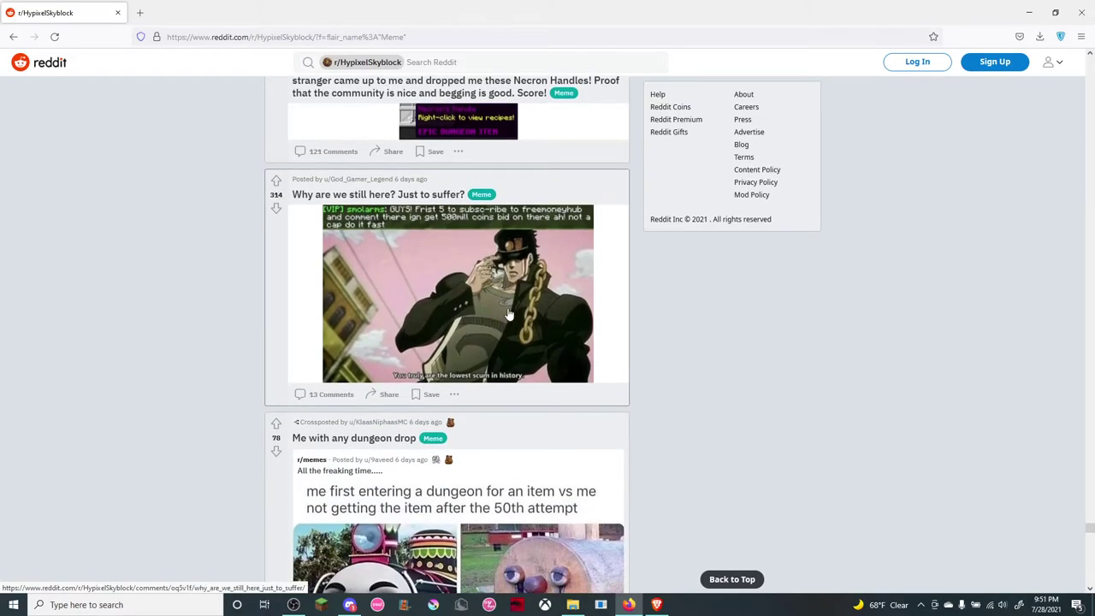
{"action": "scroll", "coordinate": [508, 315], "scroll_direction": "down", "scroll_amount": 1}
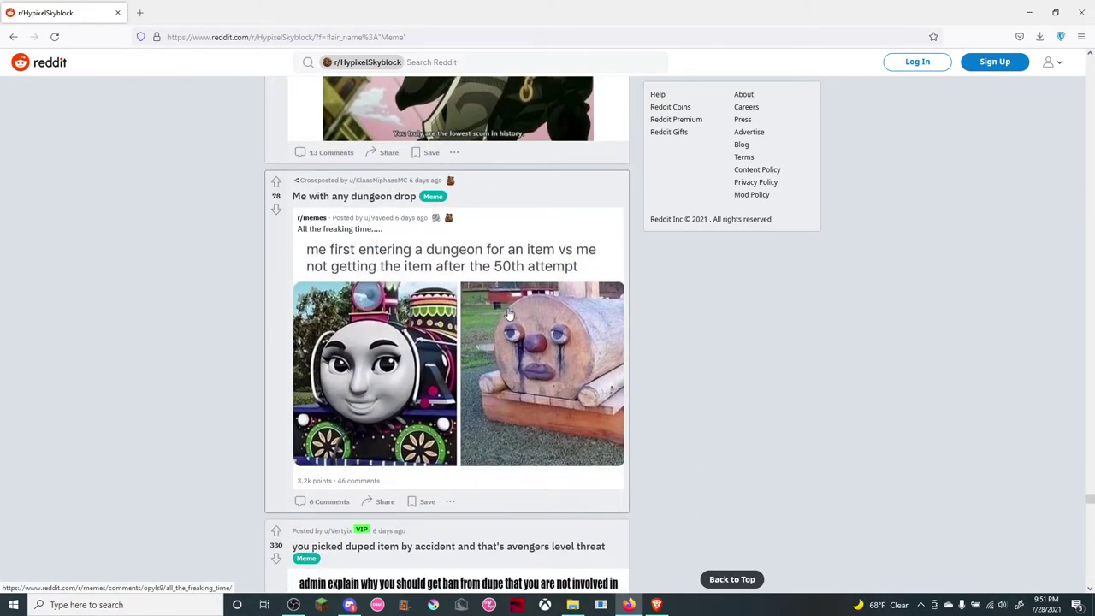
{"action": "scroll", "coordinate": [508, 314], "scroll_direction": "down", "scroll_amount": 1}
{"action": "scroll", "coordinate": [508, 314], "scroll_direction": "down", "scroll_amount": 1}
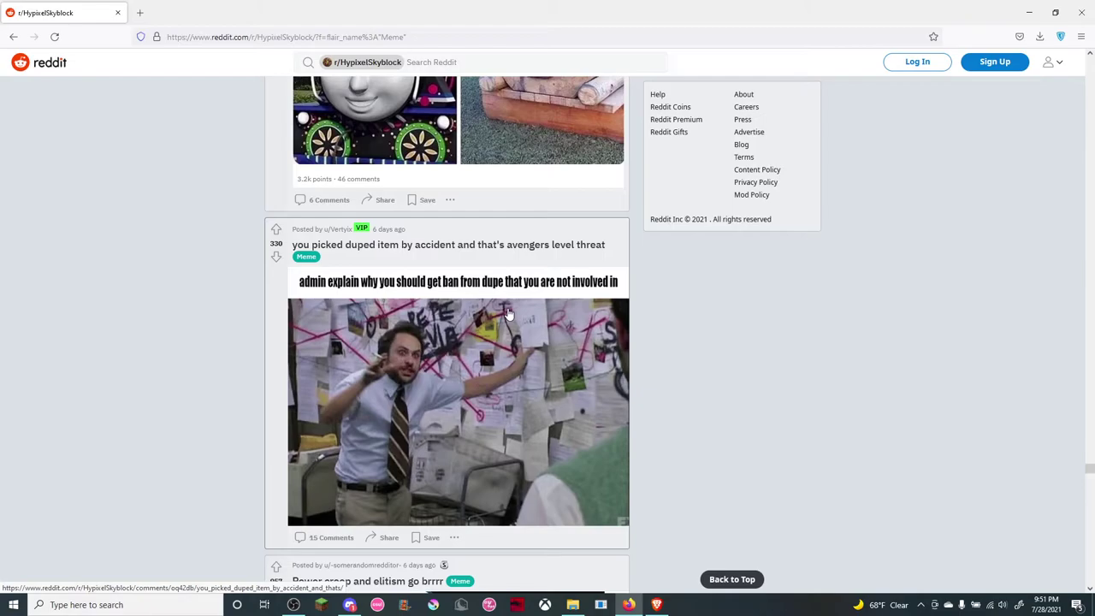
{"action": "scroll", "coordinate": [509, 314], "scroll_direction": "down", "scroll_amount": 2}
{"action": "scroll", "coordinate": [508, 315], "scroll_direction": "down", "scroll_amount": 1}
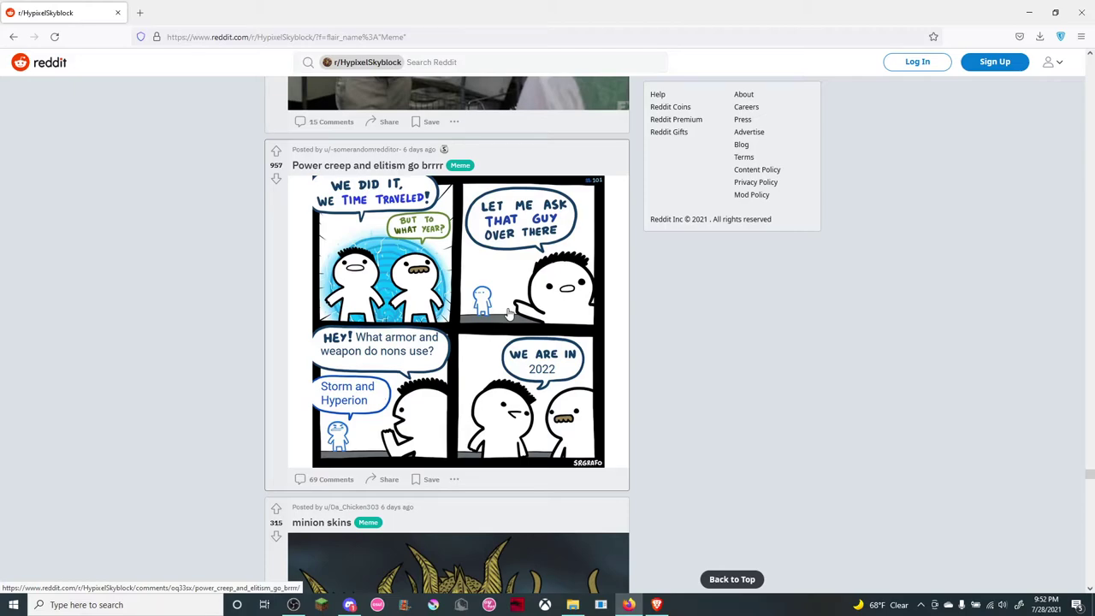
{"action": "scroll", "coordinate": [508, 315], "scroll_direction": "down", "scroll_amount": 1}
{"action": "scroll", "coordinate": [508, 315], "scroll_direction": "down", "scroll_amount": 1}
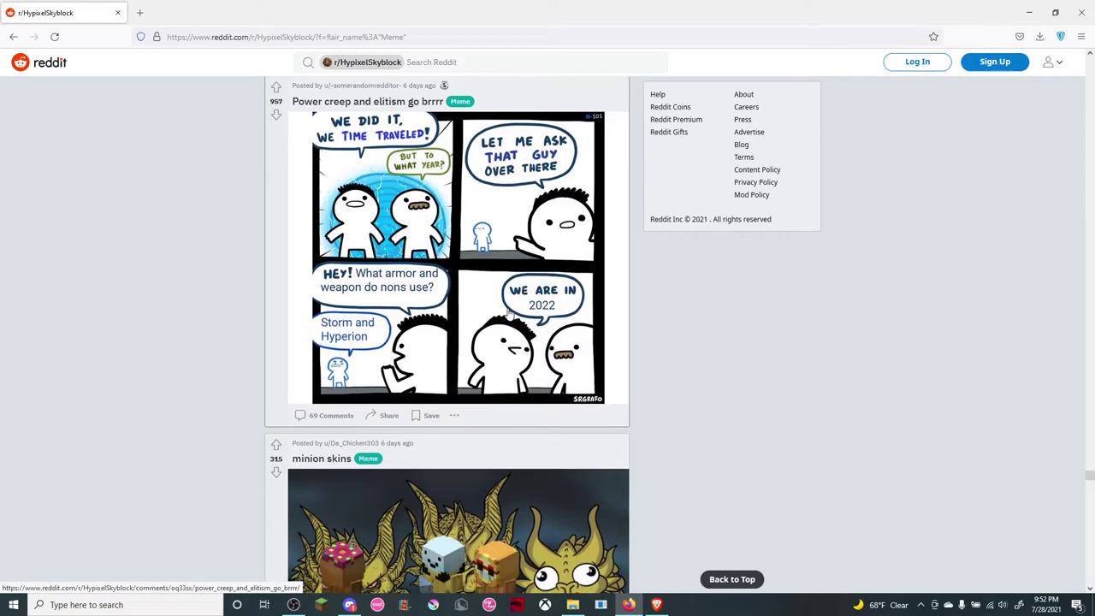
{"action": "scroll", "coordinate": [508, 314], "scroll_direction": "down", "scroll_amount": 1}
{"action": "scroll", "coordinate": [508, 315], "scroll_direction": "down", "scroll_amount": 1}
{"action": "scroll", "coordinate": [508, 315], "scroll_direction": "down", "scroll_amount": 1}
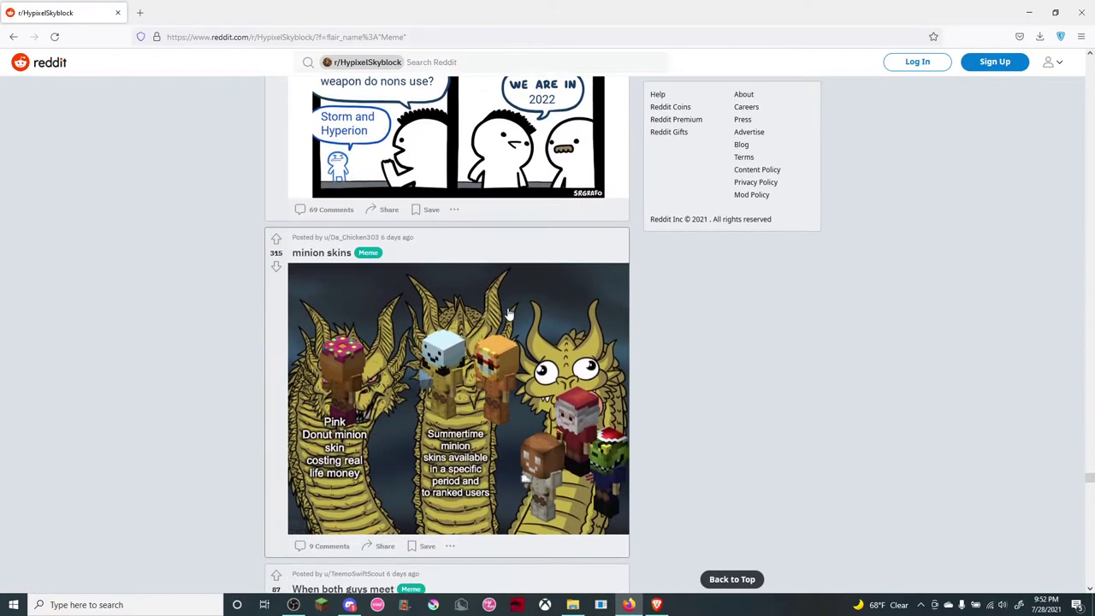
{"action": "scroll", "coordinate": [508, 315], "scroll_direction": "down", "scroll_amount": 10}
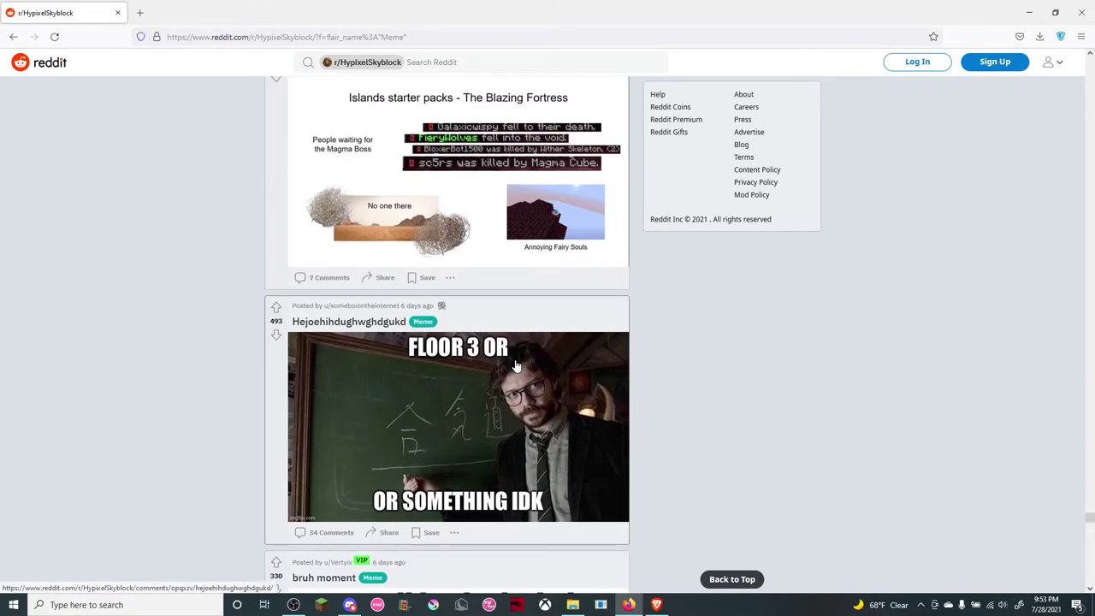
{"action": "scroll", "coordinate": [516, 366], "scroll_direction": "down", "scroll_amount": 1}
{"action": "scroll", "coordinate": [515, 366], "scroll_direction": "down", "scroll_amount": 2}
{"action": "scroll", "coordinate": [516, 366], "scroll_direction": "down", "scroll_amount": 2}
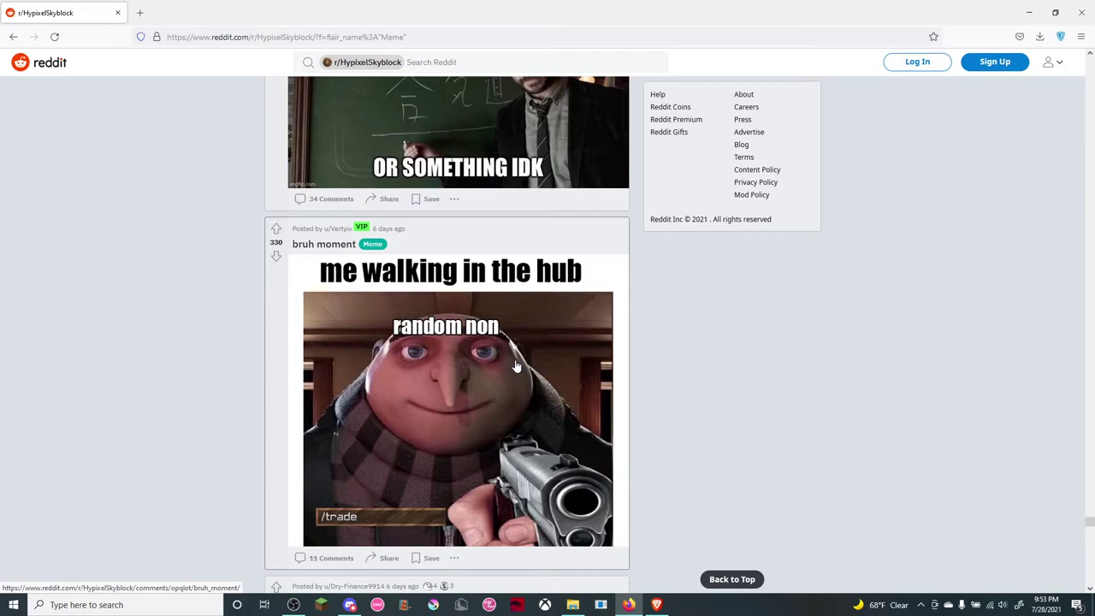
{"action": "scroll", "coordinate": [516, 366], "scroll_direction": "down", "scroll_amount": 1}
{"action": "scroll", "coordinate": [516, 366], "scroll_direction": "down", "scroll_amount": 1}
{"action": "scroll", "coordinate": [516, 366], "scroll_direction": "down", "scroll_amount": 1}
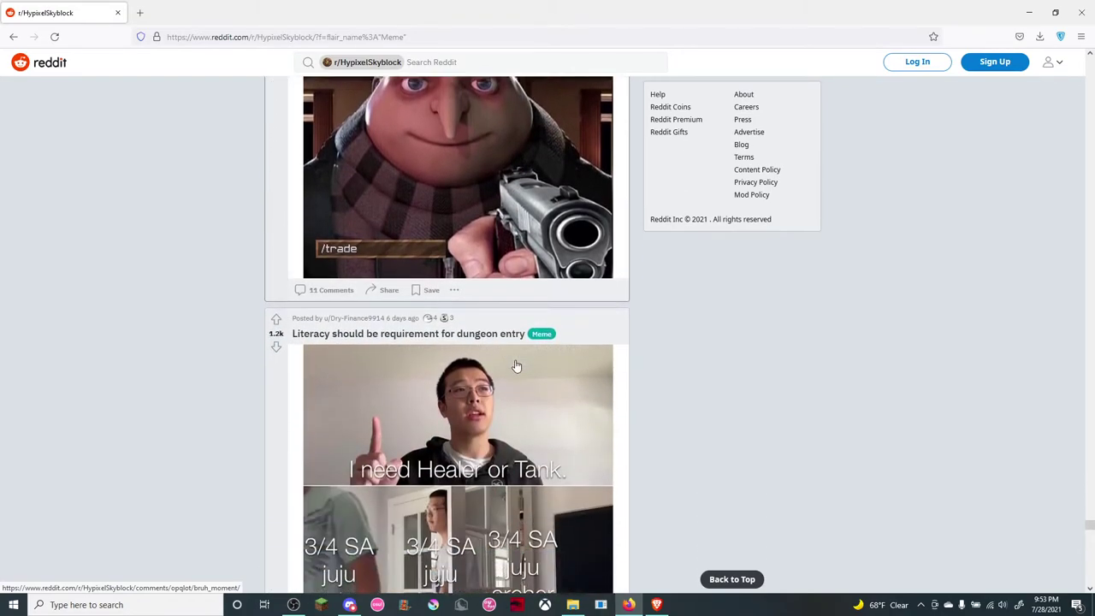
{"action": "scroll", "coordinate": [515, 366], "scroll_direction": "down", "scroll_amount": 1}
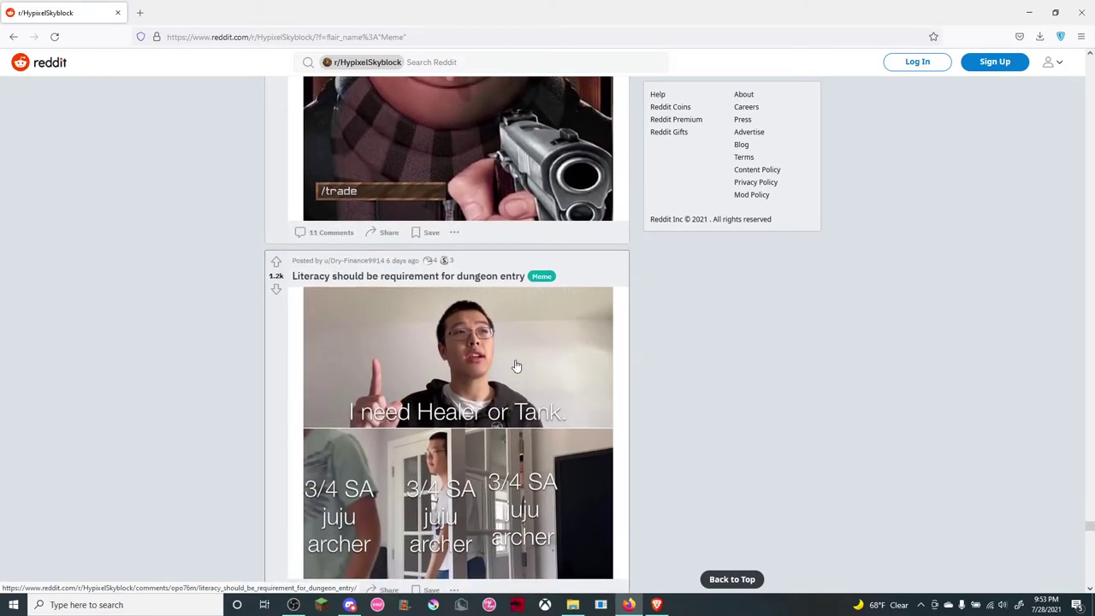
{"action": "scroll", "coordinate": [516, 366], "scroll_direction": "down", "scroll_amount": 1}
{"action": "scroll", "coordinate": [516, 366], "scroll_direction": "down", "scroll_amount": 1}
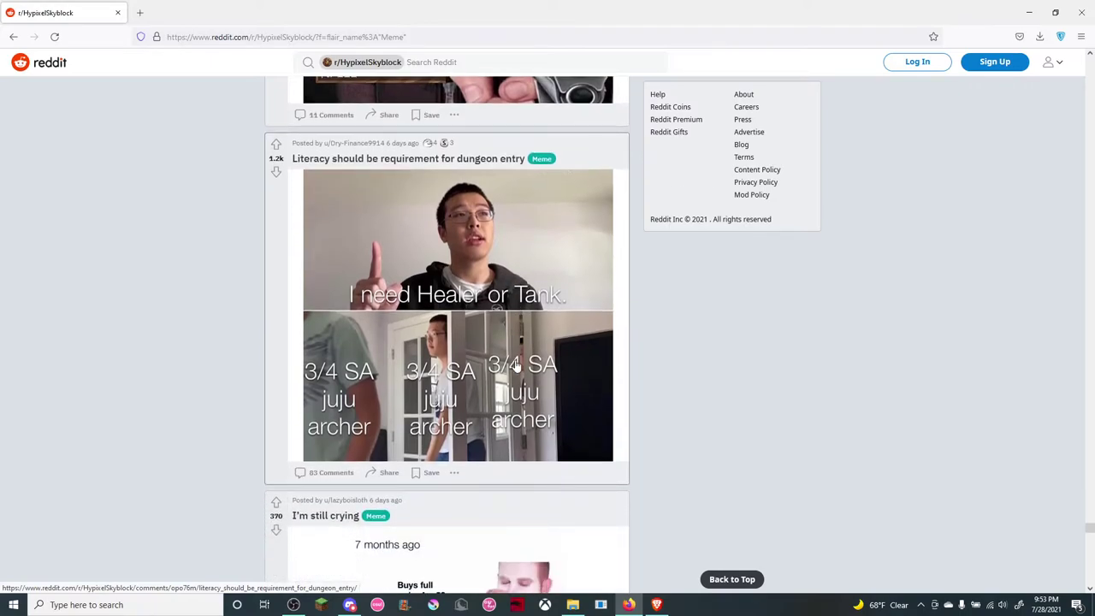
{"action": "scroll", "coordinate": [516, 366], "scroll_direction": "down", "scroll_amount": 1}
{"action": "scroll", "coordinate": [516, 366], "scroll_direction": "down", "scroll_amount": 1}
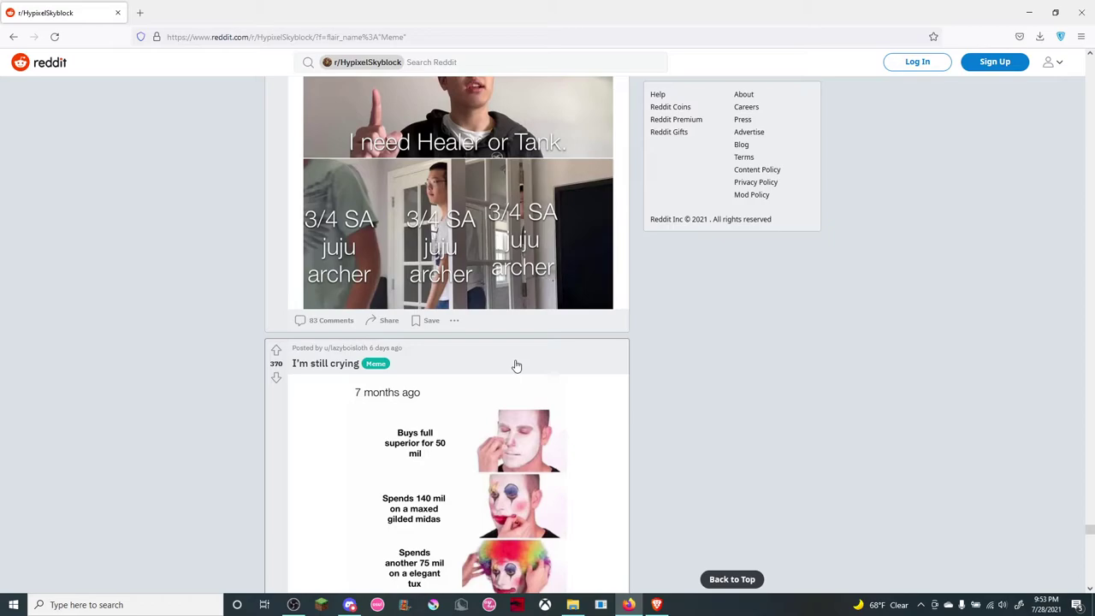
{"action": "scroll", "coordinate": [516, 366], "scroll_direction": "down", "scroll_amount": 1}
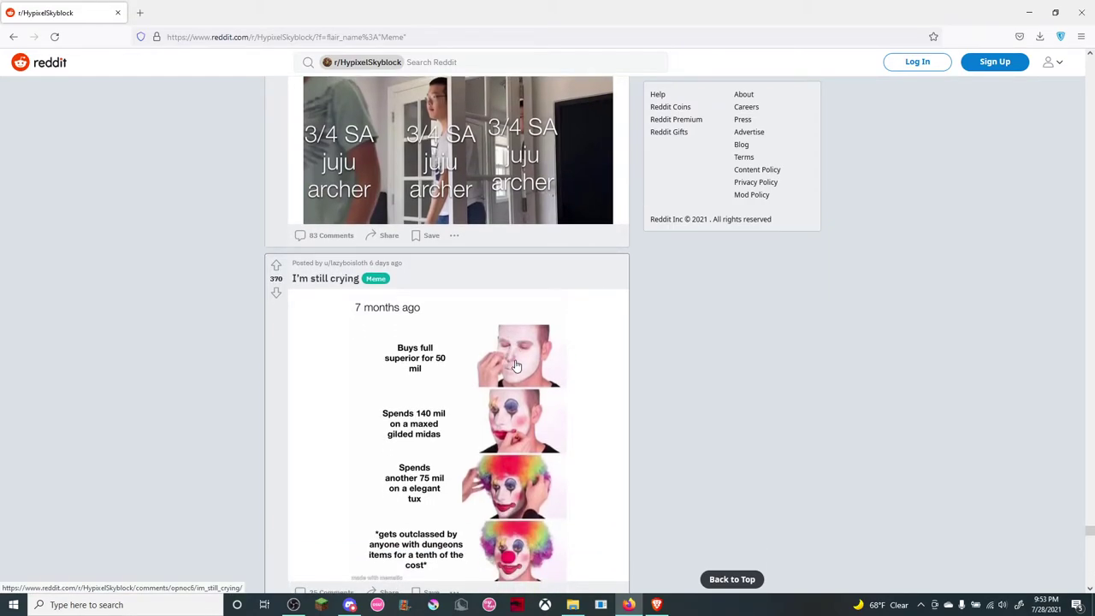
{"action": "scroll", "coordinate": [515, 366], "scroll_direction": "down", "scroll_amount": 1}
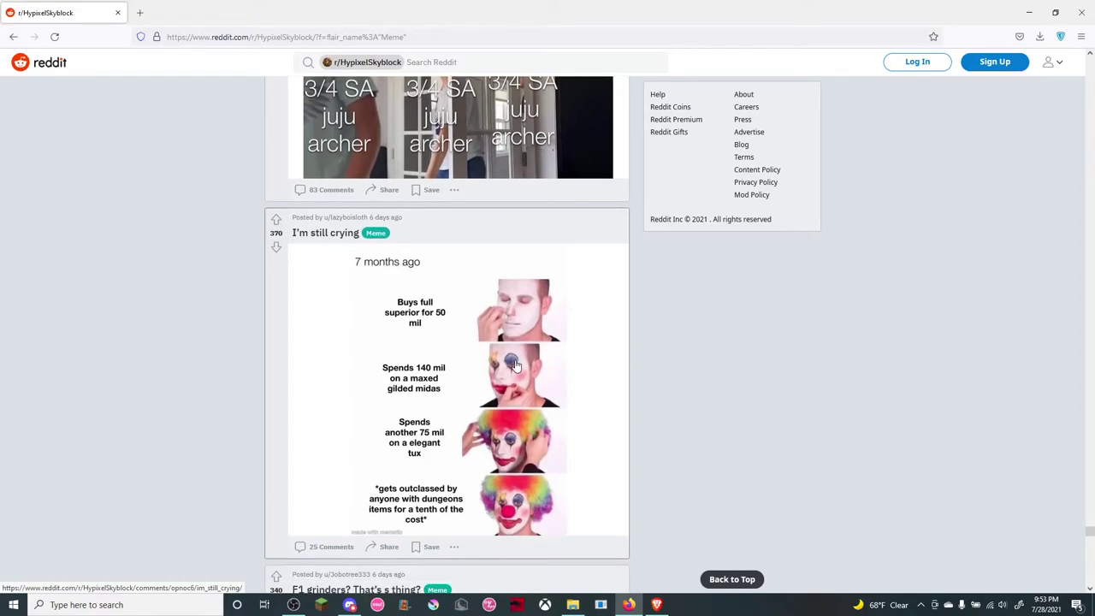
{"action": "scroll", "coordinate": [516, 366], "scroll_direction": "down", "scroll_amount": 2}
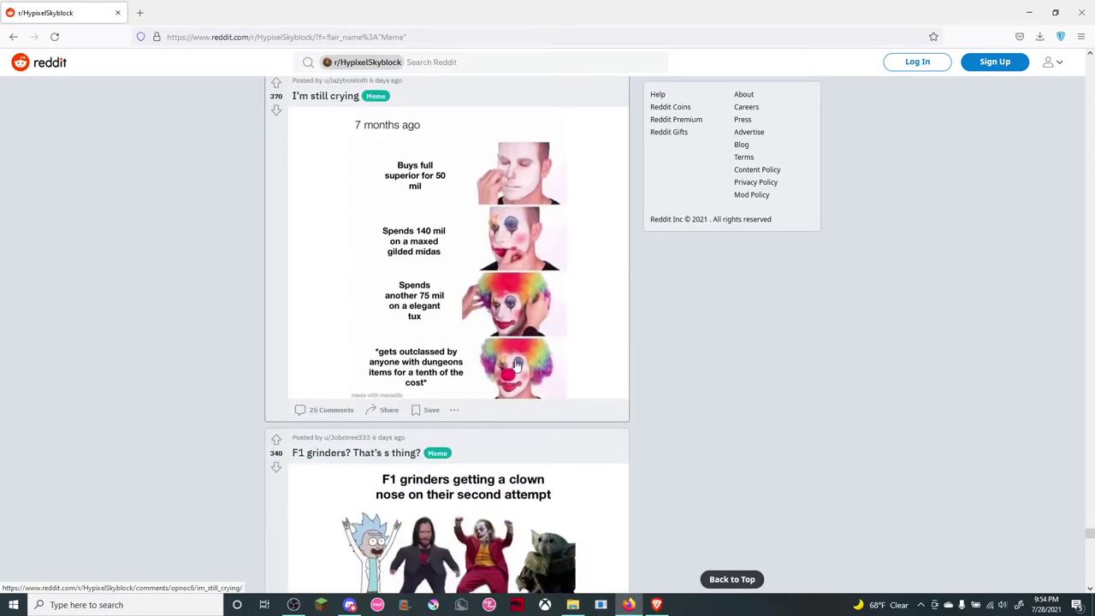
{"action": "scroll", "coordinate": [515, 366], "scroll_direction": "down", "scroll_amount": 2}
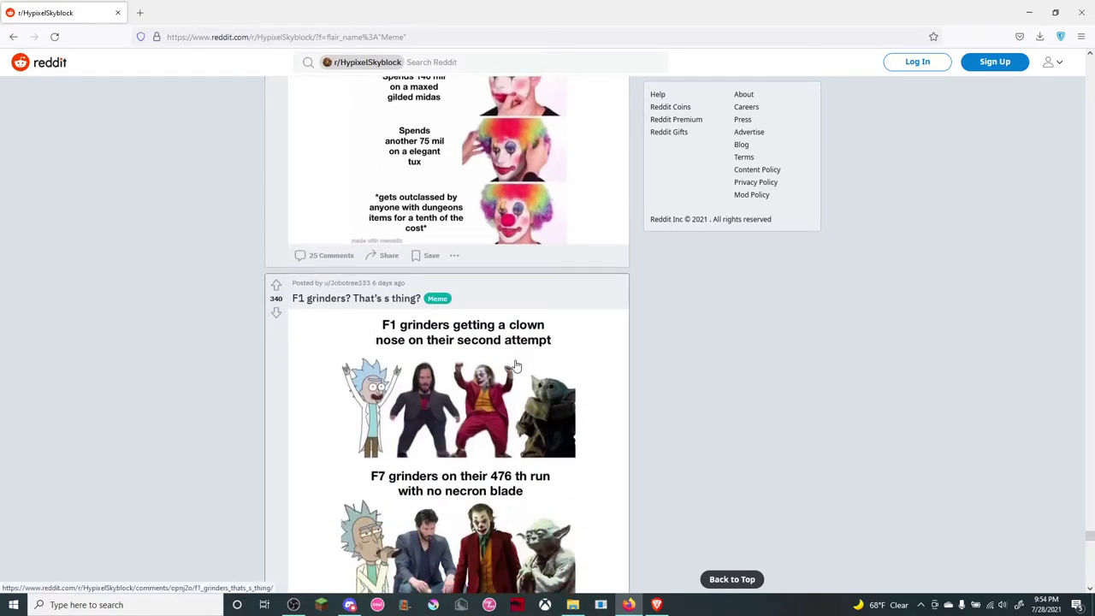
{"action": "scroll", "coordinate": [516, 366], "scroll_direction": "down", "scroll_amount": 1}
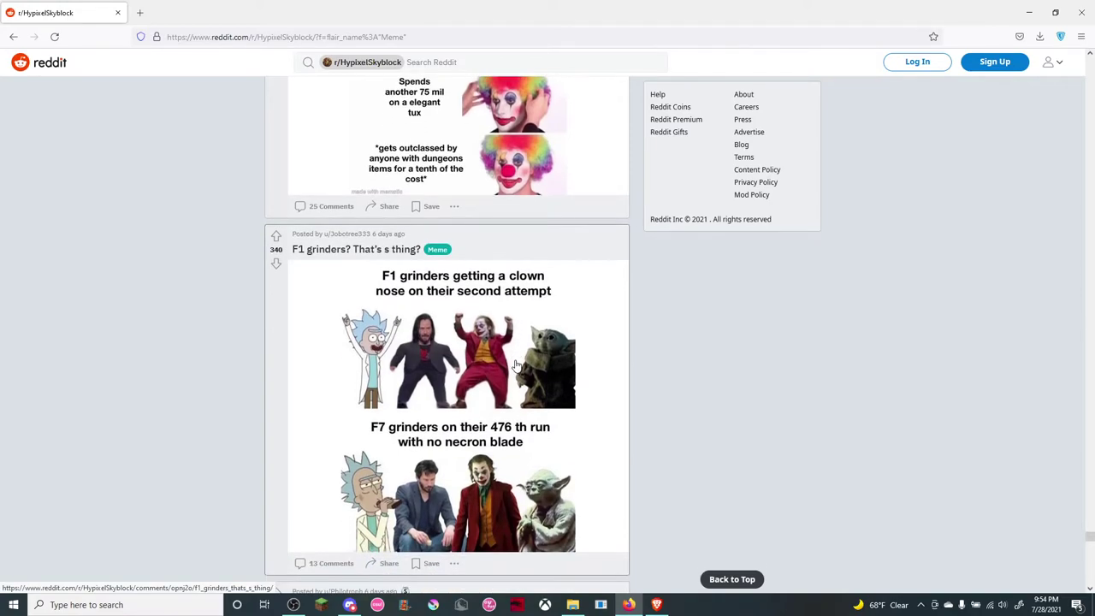
{"action": "scroll", "coordinate": [516, 366], "scroll_direction": "down", "scroll_amount": 1}
{"action": "scroll", "coordinate": [516, 366], "scroll_direction": "down", "scroll_amount": 1}
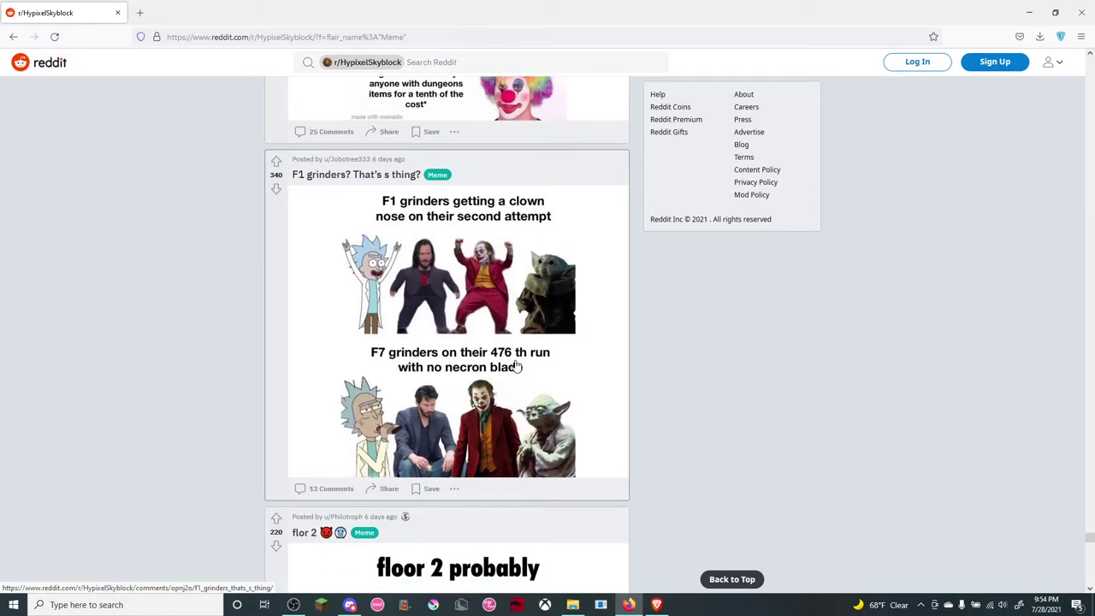
{"action": "scroll", "coordinate": [516, 367], "scroll_direction": "down", "scroll_amount": 2}
{"action": "scroll", "coordinate": [516, 367], "scroll_direction": "down", "scroll_amount": 1}
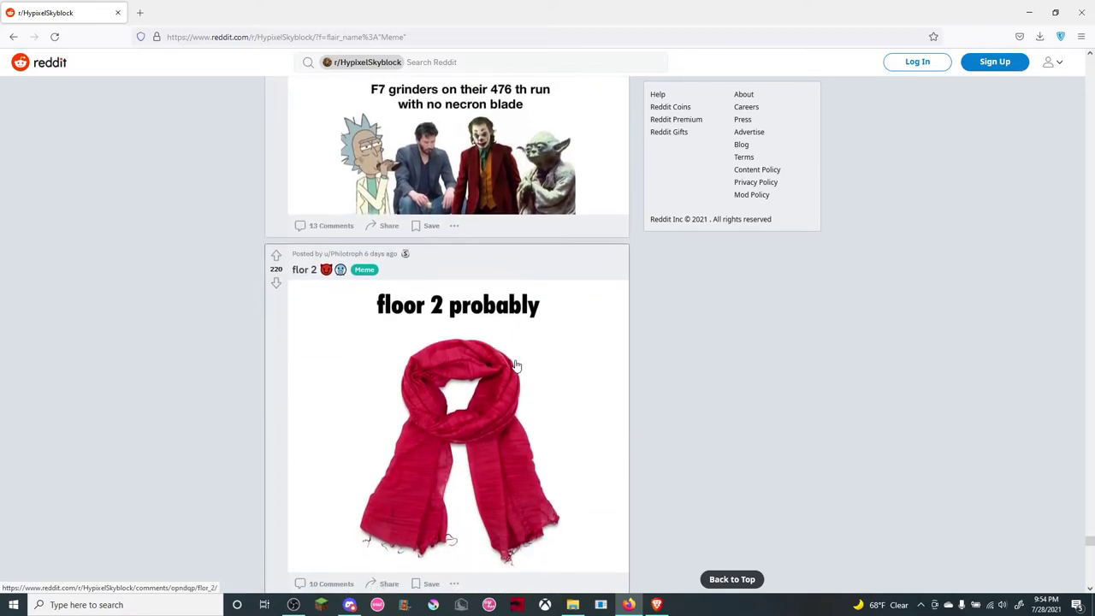
{"action": "scroll", "coordinate": [516, 366], "scroll_direction": "down", "scroll_amount": 1}
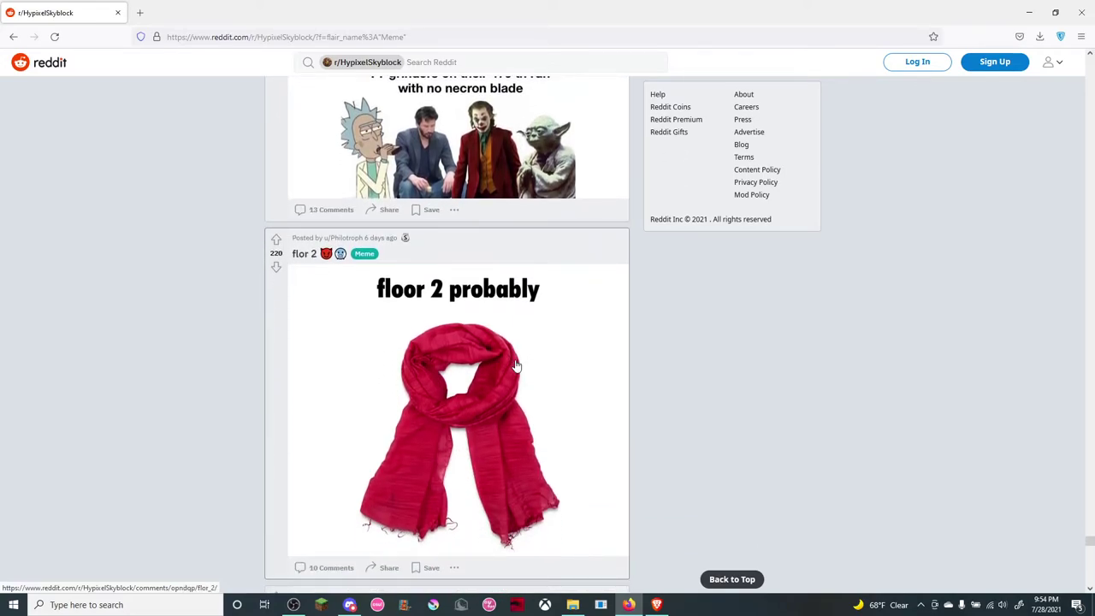
{"action": "scroll", "coordinate": [516, 366], "scroll_direction": "down", "scroll_amount": 2}
{"action": "scroll", "coordinate": [515, 366], "scroll_direction": "down", "scroll_amount": 2}
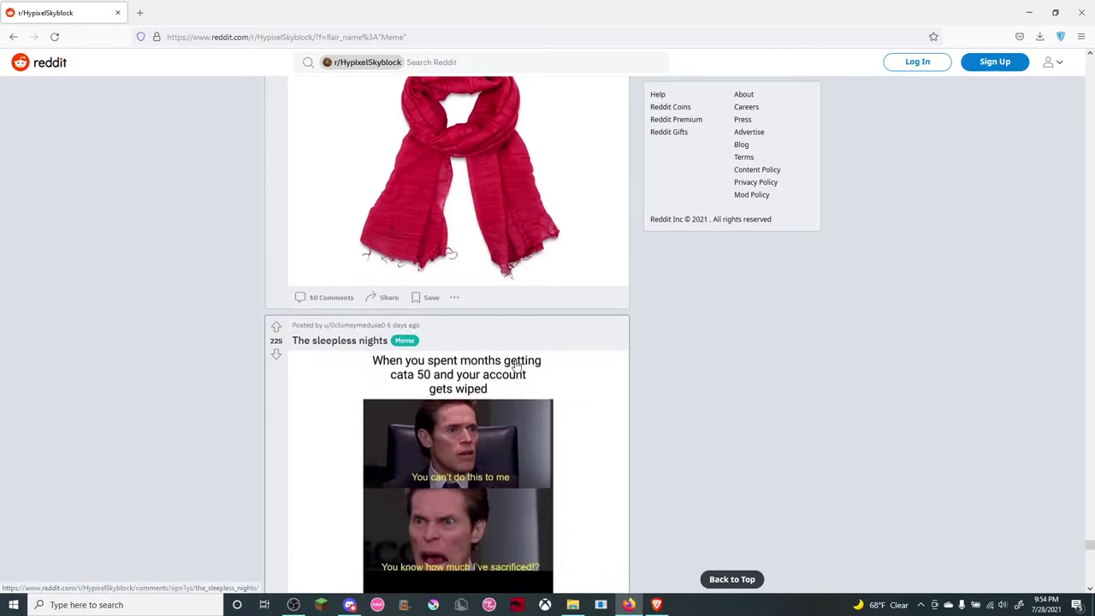
{"action": "scroll", "coordinate": [516, 366], "scroll_direction": "down", "scroll_amount": 1}
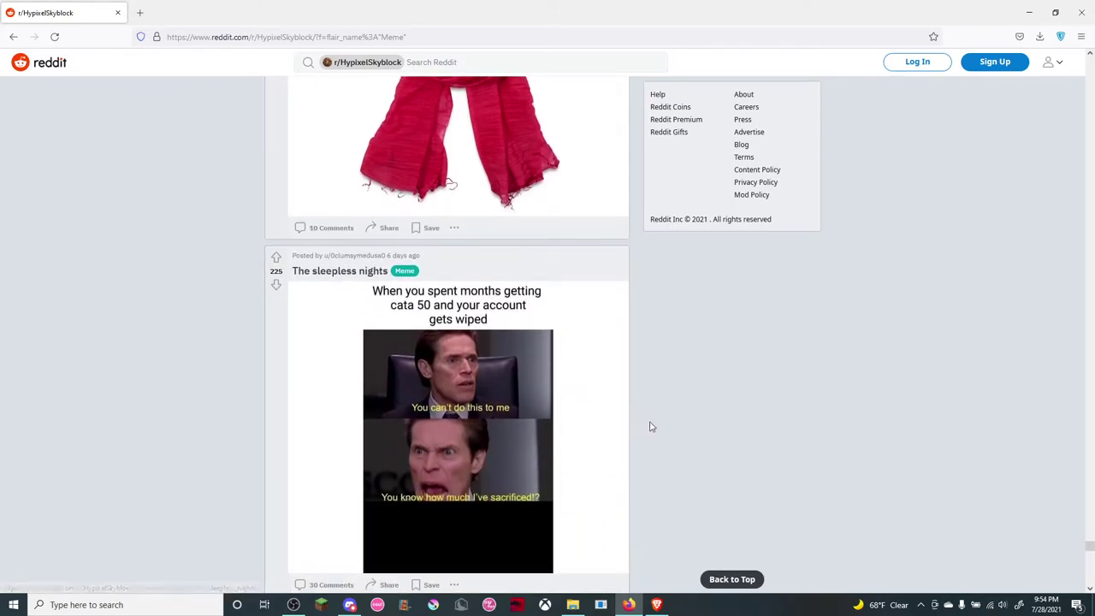
{"action": "scroll", "coordinate": [650, 426], "scroll_direction": "down", "scroll_amount": 2}
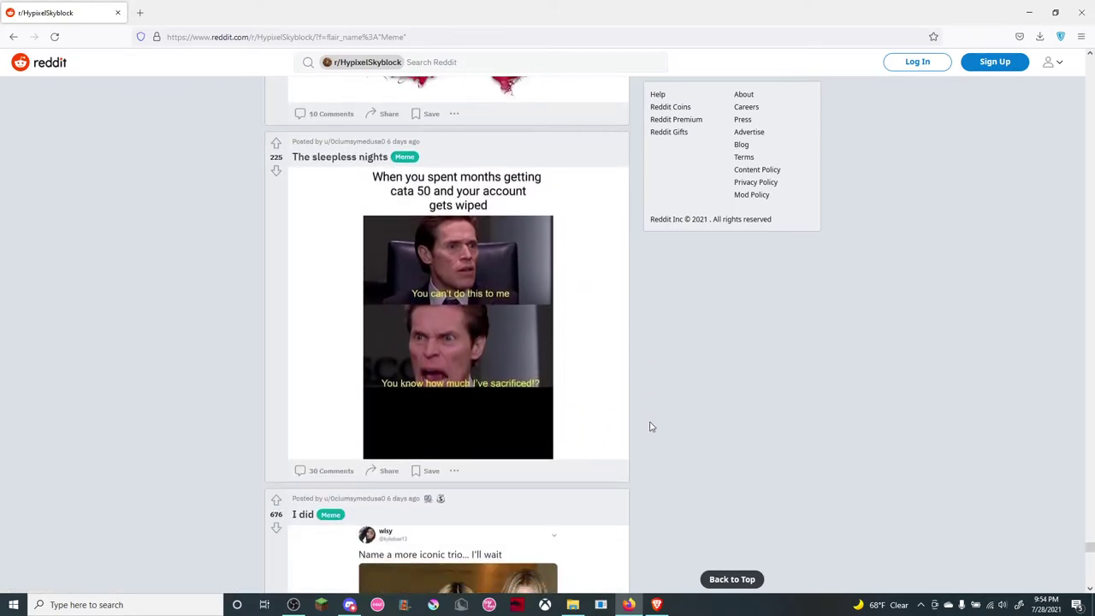
{"action": "scroll", "coordinate": [650, 426], "scroll_direction": "down", "scroll_amount": 1}
{"action": "scroll", "coordinate": [650, 426], "scroll_direction": "down", "scroll_amount": 1}
{"action": "scroll", "coordinate": [650, 426], "scroll_direction": "down", "scroll_amount": 1}
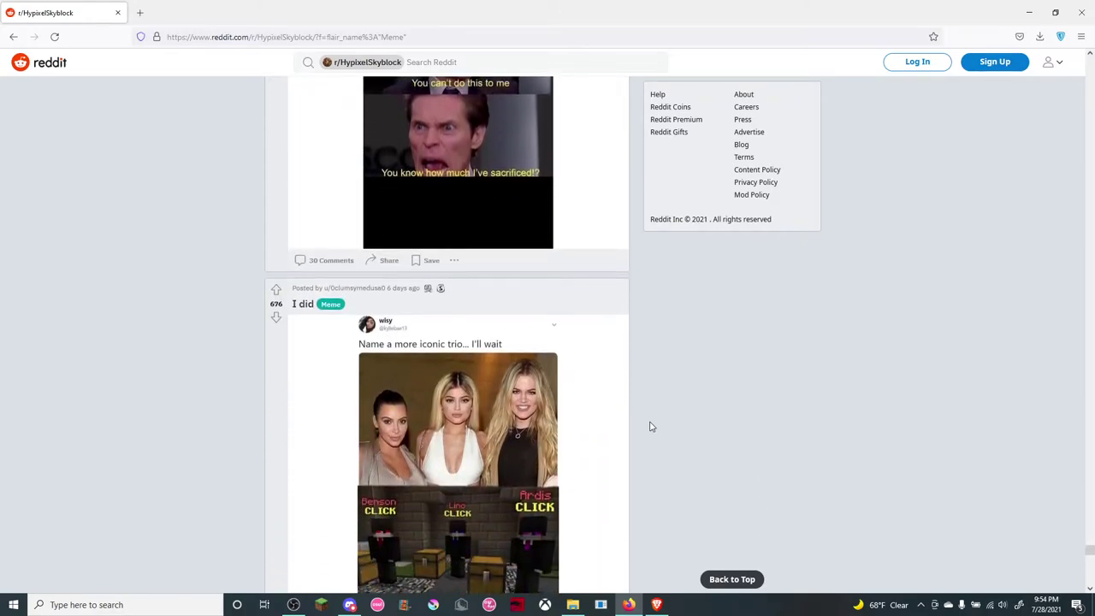
{"action": "scroll", "coordinate": [650, 426], "scroll_direction": "down", "scroll_amount": 1}
{"action": "scroll", "coordinate": [650, 426], "scroll_direction": "down", "scroll_amount": 1}
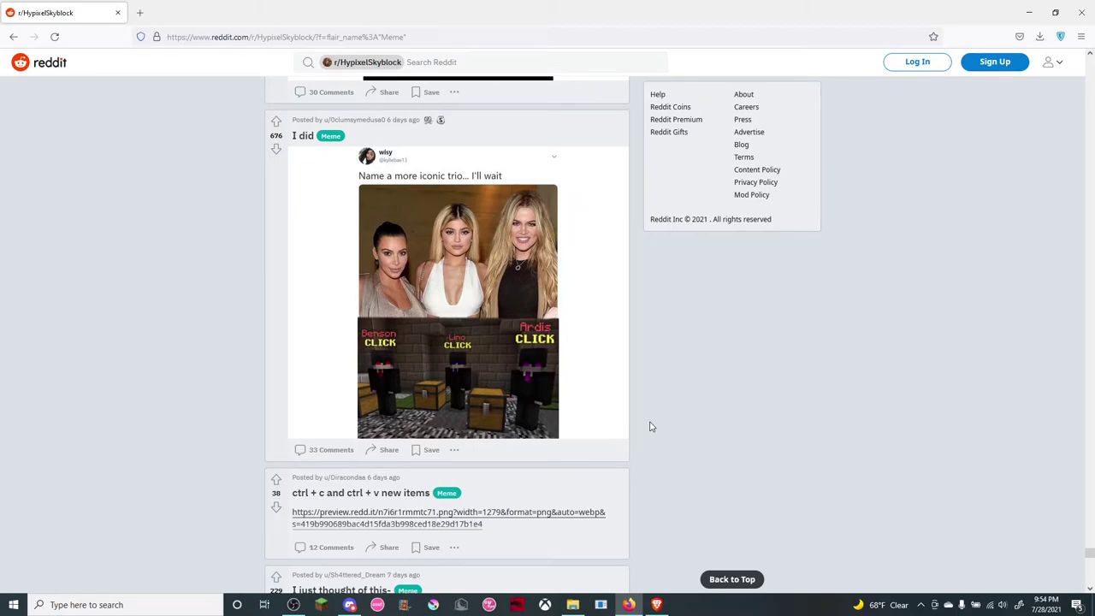
{"action": "scroll", "coordinate": [650, 426], "scroll_direction": "down", "scroll_amount": 1}
{"action": "scroll", "coordinate": [650, 426], "scroll_direction": "down", "scroll_amount": 1}
{"action": "scroll", "coordinate": [650, 426], "scroll_direction": "down", "scroll_amount": 2}
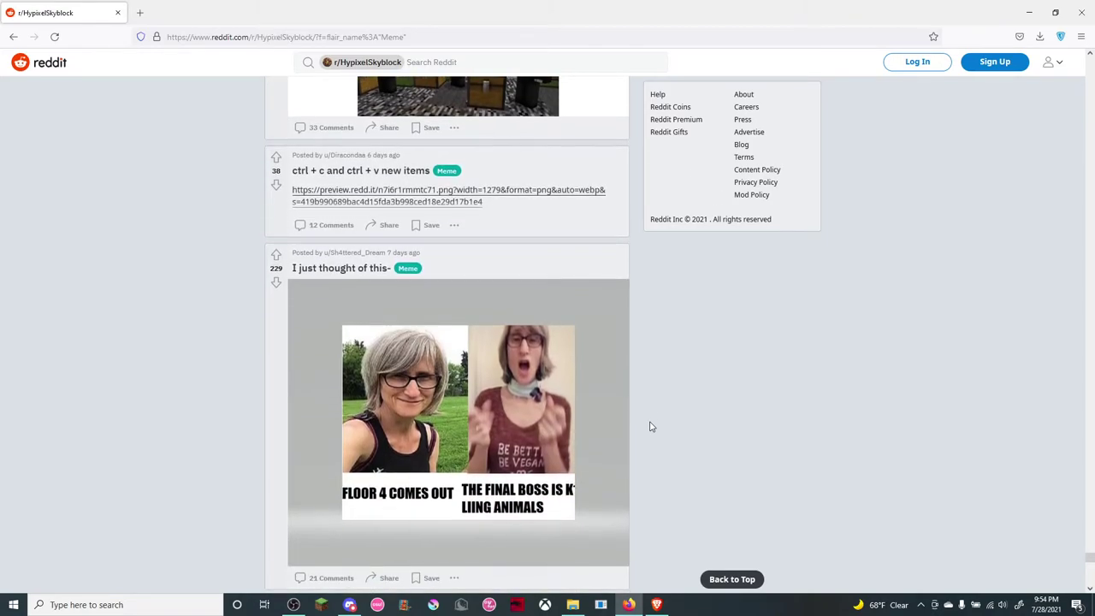
{"action": "scroll", "coordinate": [650, 426], "scroll_direction": "down", "scroll_amount": 1}
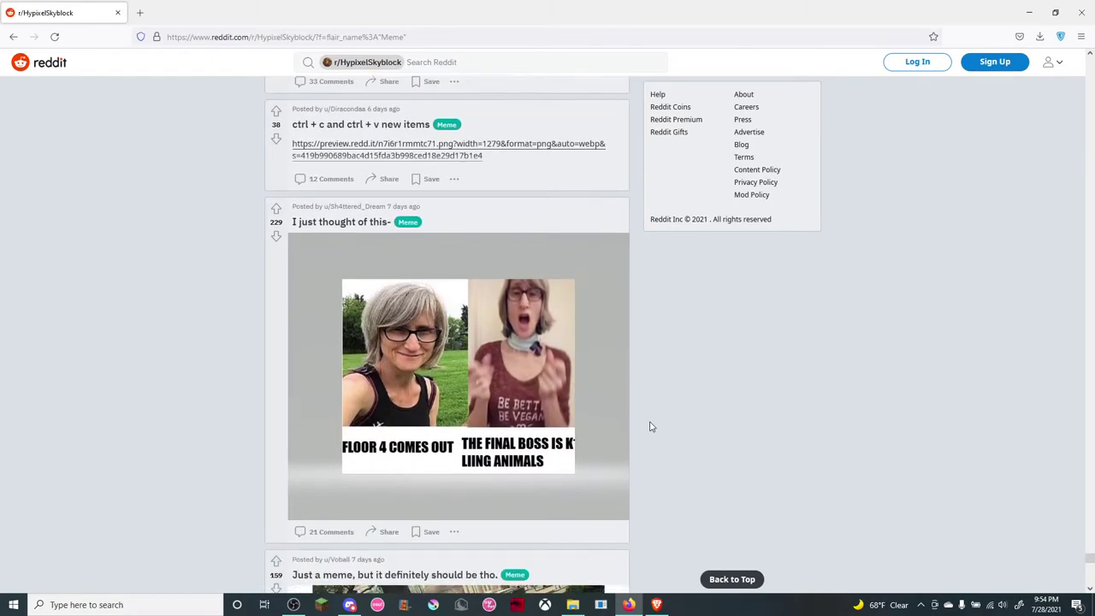
{"action": "scroll", "coordinate": [650, 425], "scroll_direction": "down", "scroll_amount": 1}
{"action": "scroll", "coordinate": [650, 425], "scroll_direction": "up", "scroll_amount": 1}
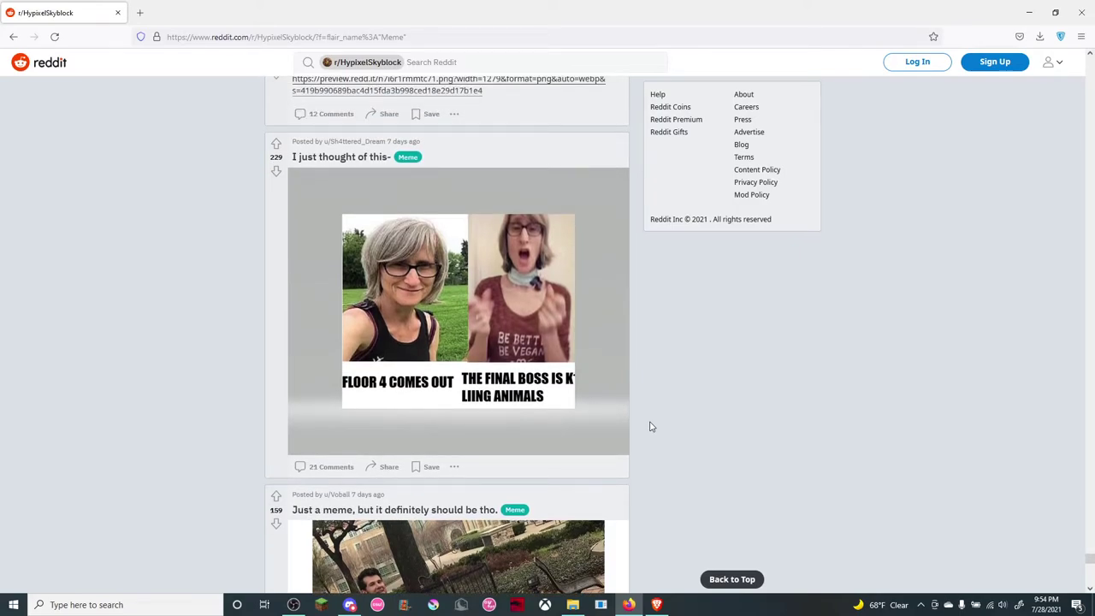
{"action": "scroll", "coordinate": [650, 426], "scroll_direction": "down", "scroll_amount": 1}
{"action": "scroll", "coordinate": [650, 426], "scroll_direction": "down", "scroll_amount": 1}
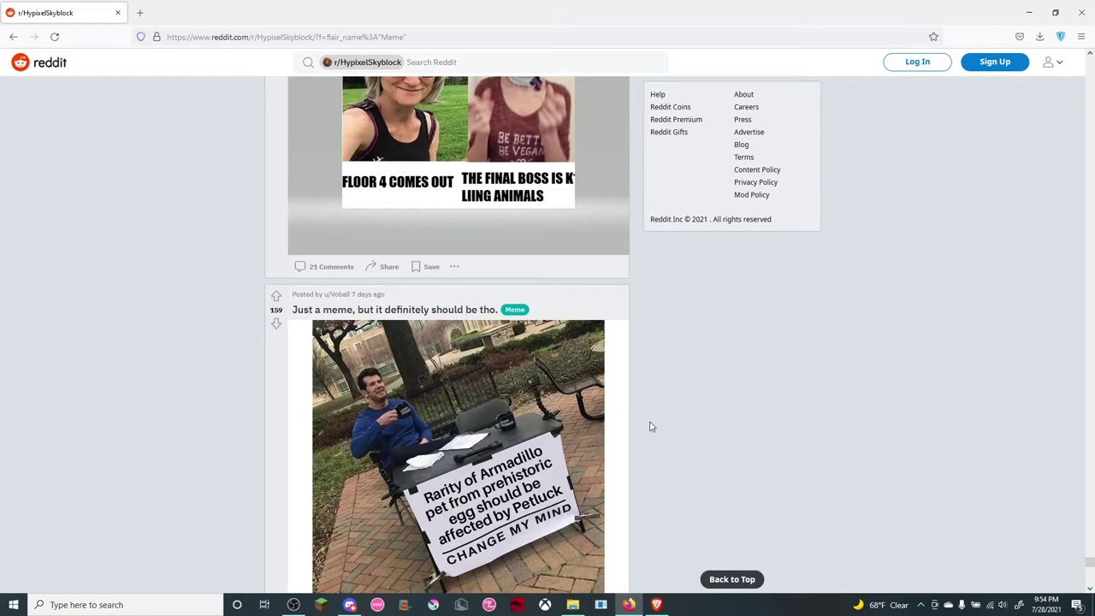
{"action": "scroll", "coordinate": [650, 426], "scroll_direction": "down", "scroll_amount": 1}
{"action": "scroll", "coordinate": [650, 425], "scroll_direction": "down", "scroll_amount": 1}
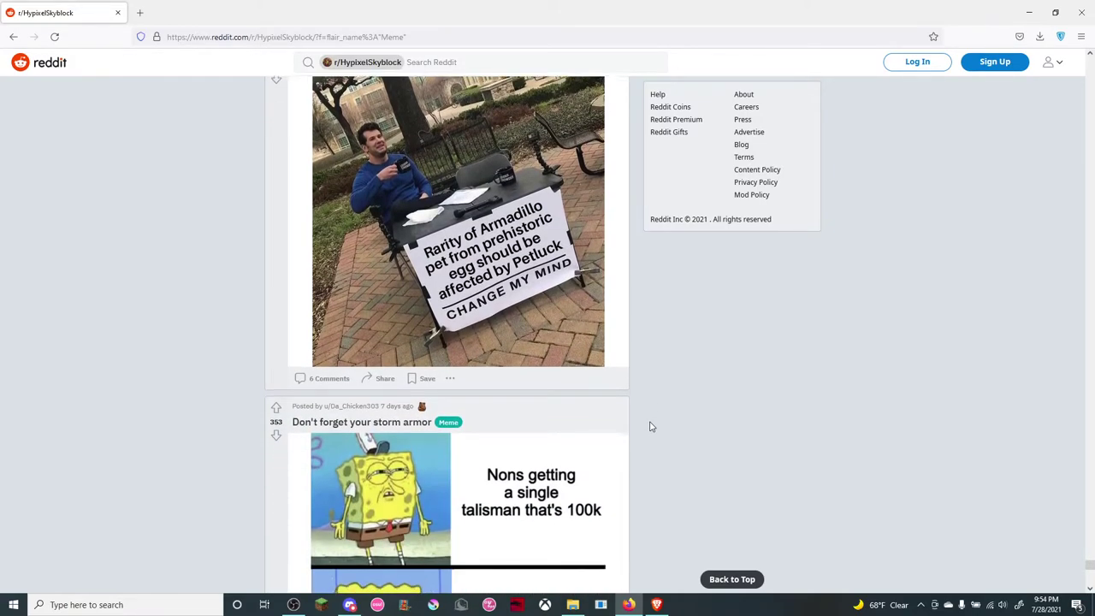
{"action": "scroll", "coordinate": [650, 426], "scroll_direction": "down", "scroll_amount": 2}
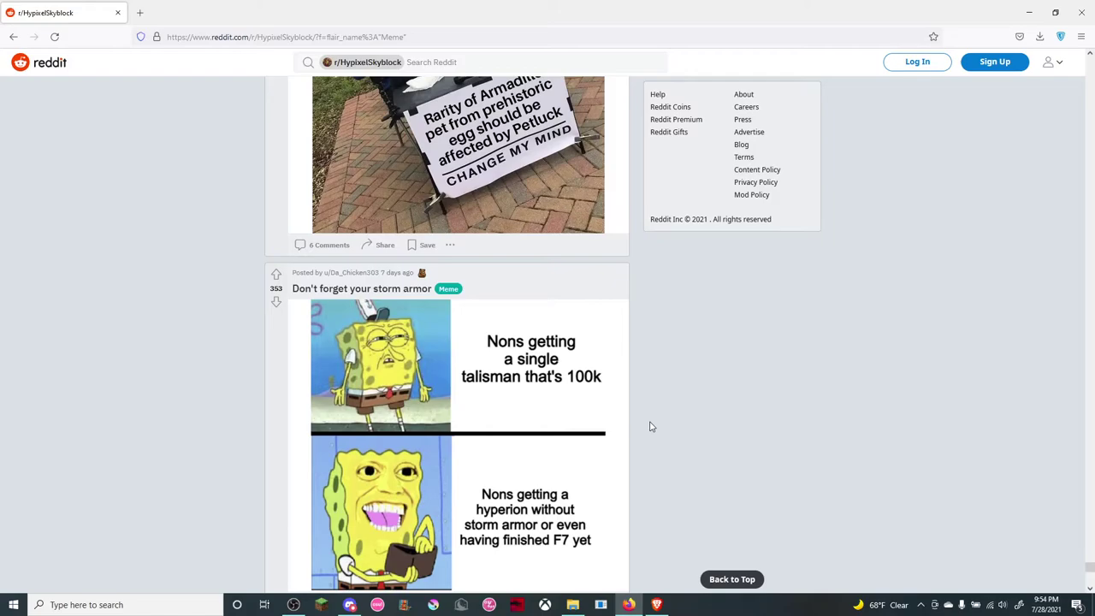
{"action": "scroll", "coordinate": [650, 426], "scroll_direction": "down", "scroll_amount": 1}
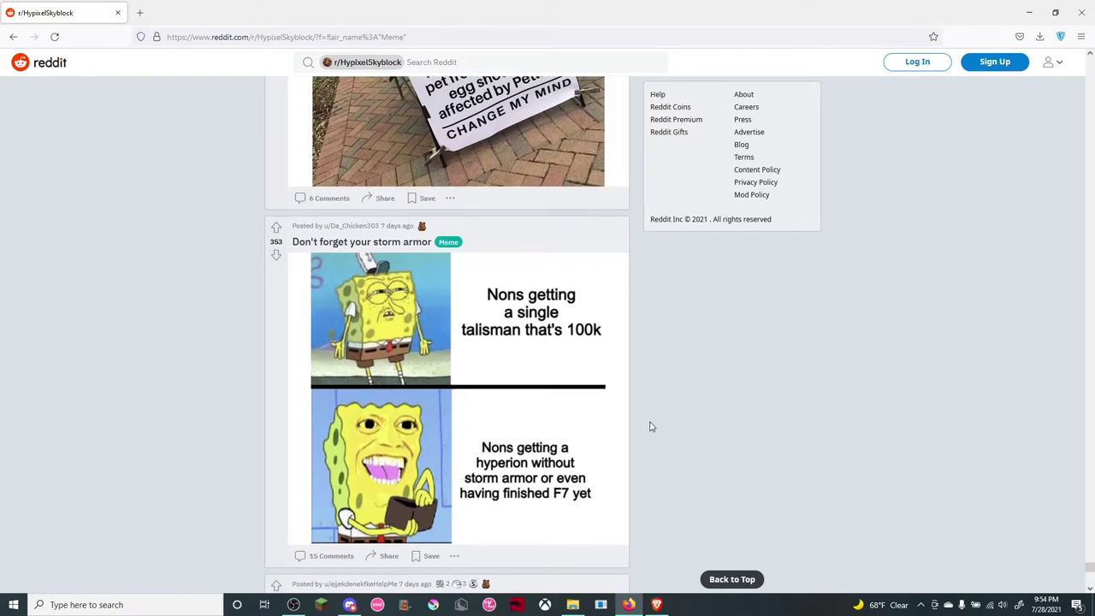
{"action": "scroll", "coordinate": [650, 426], "scroll_direction": "down", "scroll_amount": 1}
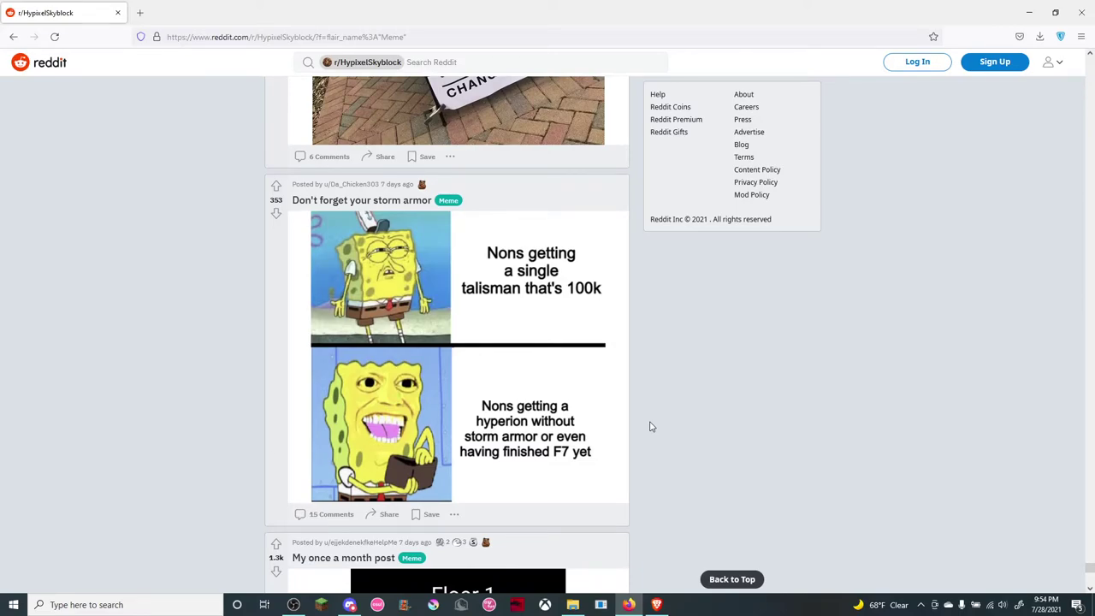
{"action": "scroll", "coordinate": [650, 426], "scroll_direction": "down", "scroll_amount": 4}
{"action": "scroll", "coordinate": [651, 426], "scroll_direction": "down", "scroll_amount": 4}
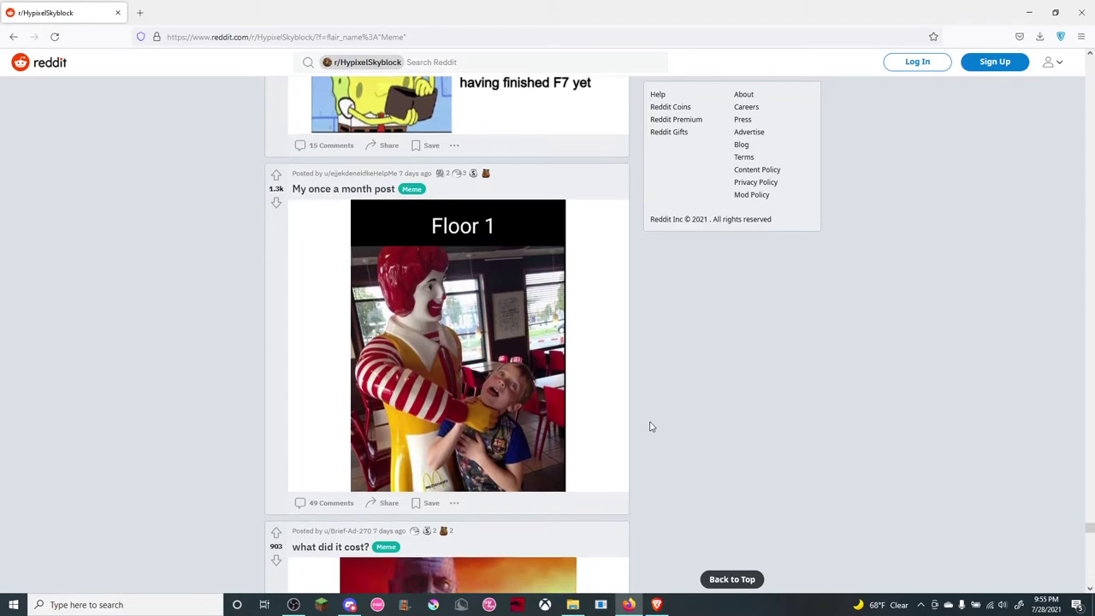
{"action": "scroll", "coordinate": [650, 426], "scroll_direction": "down", "scroll_amount": 5}
{"action": "scroll", "coordinate": [650, 426], "scroll_direction": "down", "scroll_amount": 3}
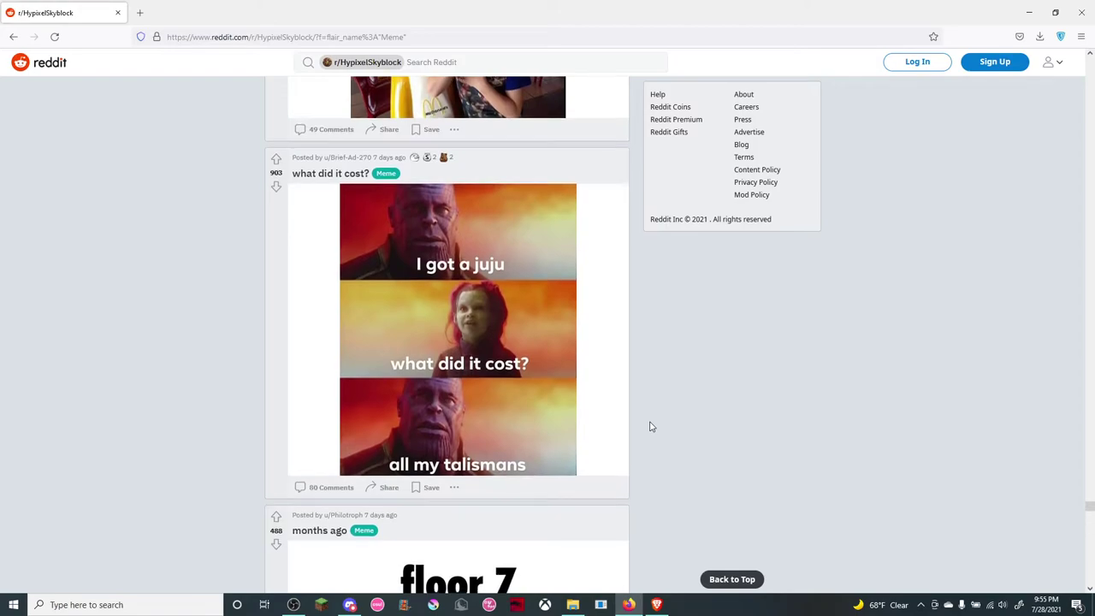
{"action": "scroll", "coordinate": [650, 426], "scroll_direction": "down", "scroll_amount": 5}
{"action": "scroll", "coordinate": [650, 426], "scroll_direction": "down", "scroll_amount": 2}
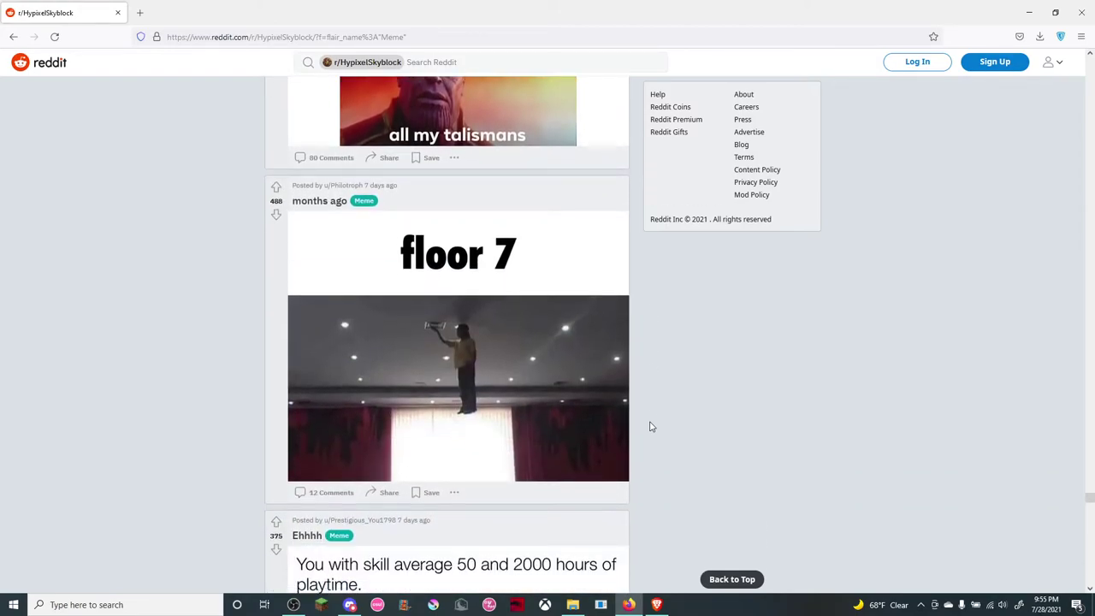
{"action": "scroll", "coordinate": [582, 386], "scroll_direction": "down", "scroll_amount": 2}
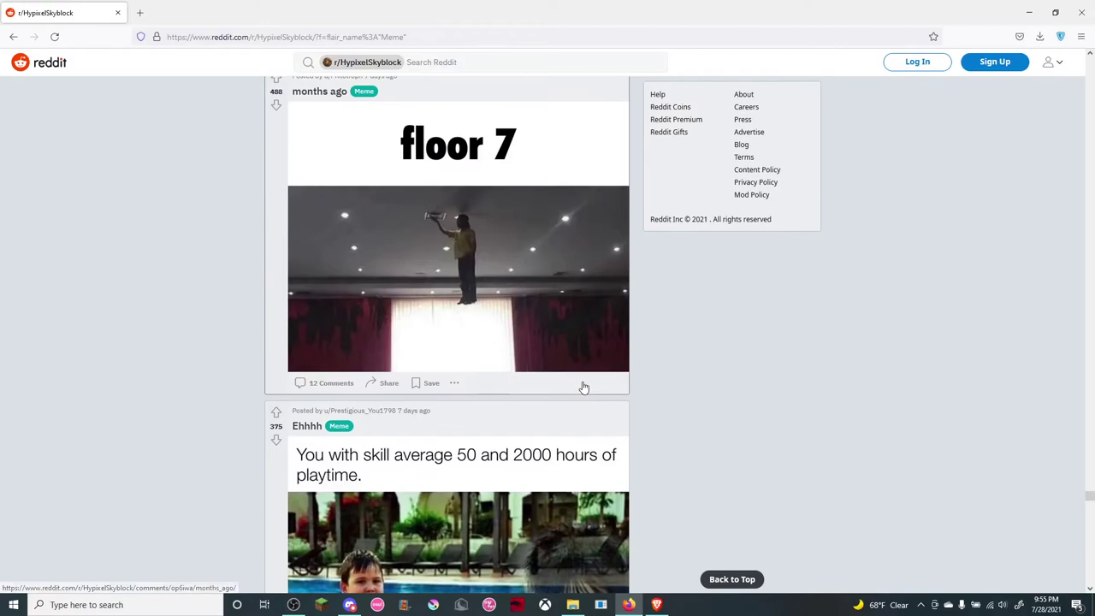
{"action": "scroll", "coordinate": [581, 387], "scroll_direction": "down", "scroll_amount": 2}
{"action": "scroll", "coordinate": [678, 417], "scroll_direction": "down", "scroll_amount": 1}
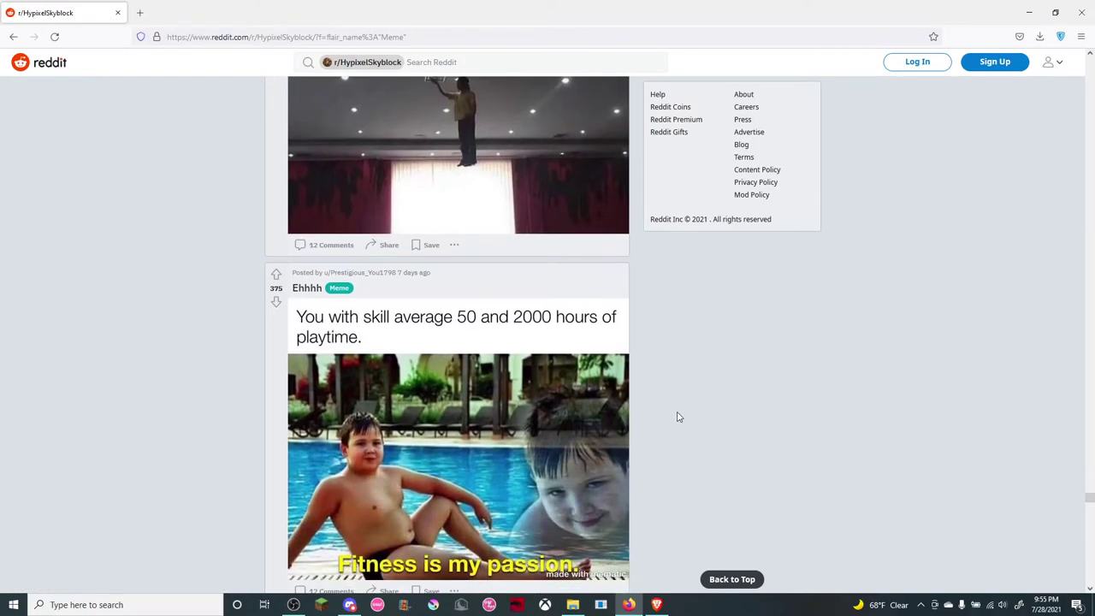
{"action": "scroll", "coordinate": [677, 416], "scroll_direction": "down", "scroll_amount": 1}
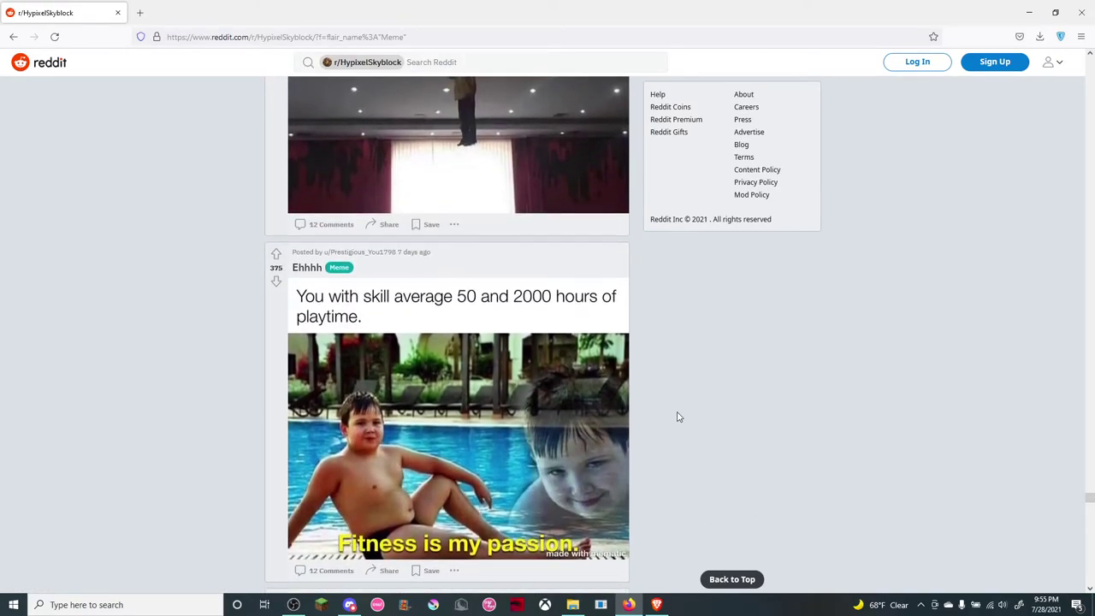
{"action": "scroll", "coordinate": [677, 417], "scroll_direction": "down", "scroll_amount": 1}
{"action": "scroll", "coordinate": [677, 417], "scroll_direction": "down", "scroll_amount": 1}
{"action": "scroll", "coordinate": [678, 416], "scroll_direction": "down", "scroll_amount": 1}
{"action": "scroll", "coordinate": [677, 417], "scroll_direction": "down", "scroll_amount": 2}
{"action": "scroll", "coordinate": [677, 417], "scroll_direction": "down", "scroll_amount": 2}
{"action": "scroll", "coordinate": [677, 417], "scroll_direction": "down", "scroll_amount": 3}
{"action": "scroll", "coordinate": [677, 417], "scroll_direction": "down", "scroll_amount": 1}
{"action": "scroll", "coordinate": [678, 416], "scroll_direction": "down", "scroll_amount": 1}
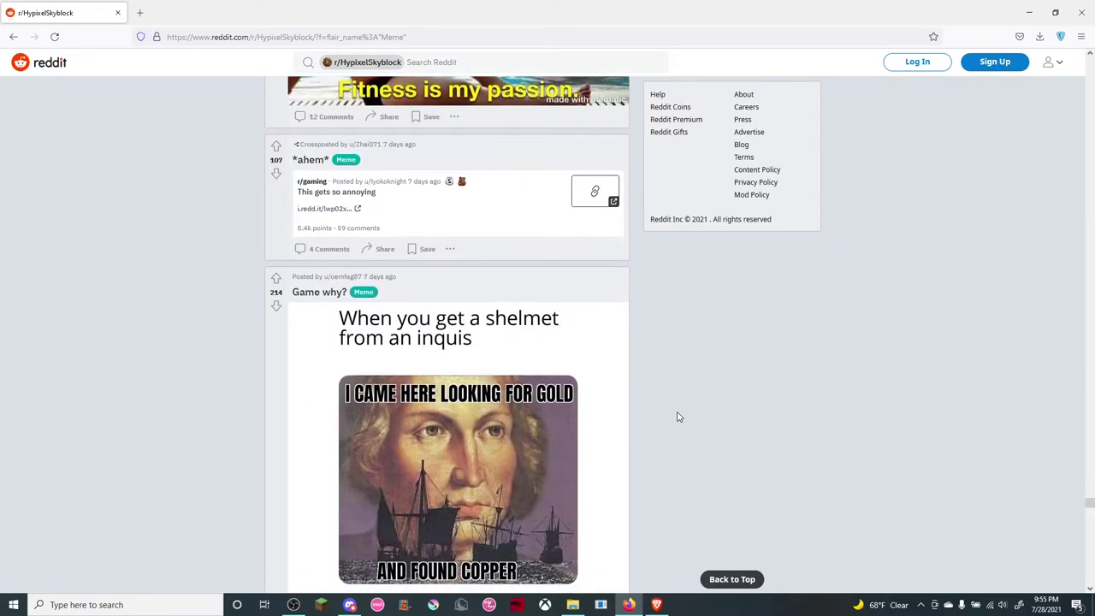
{"action": "scroll", "coordinate": [677, 417], "scroll_direction": "down", "scroll_amount": 1}
{"action": "scroll", "coordinate": [677, 417], "scroll_direction": "down", "scroll_amount": 1}
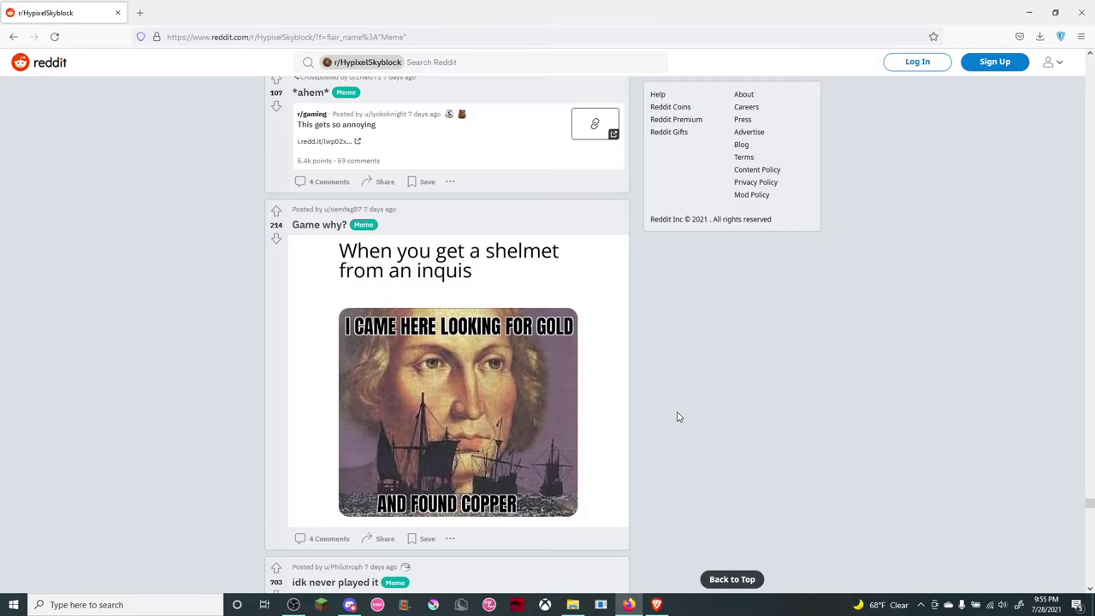
{"action": "scroll", "coordinate": [677, 417], "scroll_direction": "down", "scroll_amount": 1}
{"action": "scroll", "coordinate": [677, 416], "scroll_direction": "down", "scroll_amount": 1}
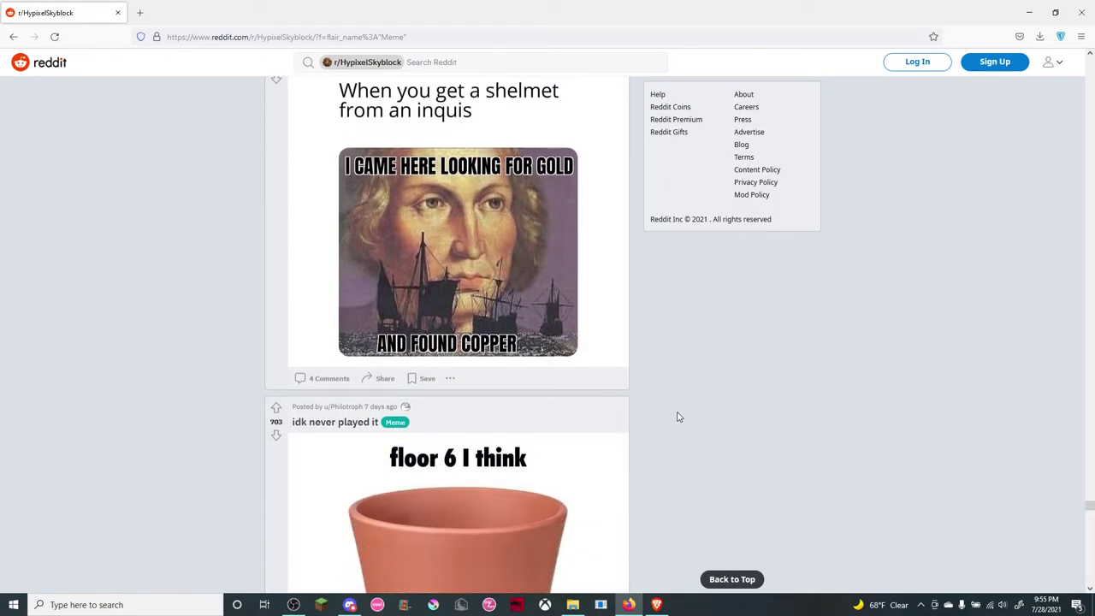
{"action": "scroll", "coordinate": [677, 416], "scroll_direction": "down", "scroll_amount": 1}
{"action": "scroll", "coordinate": [678, 417], "scroll_direction": "down", "scroll_amount": 1}
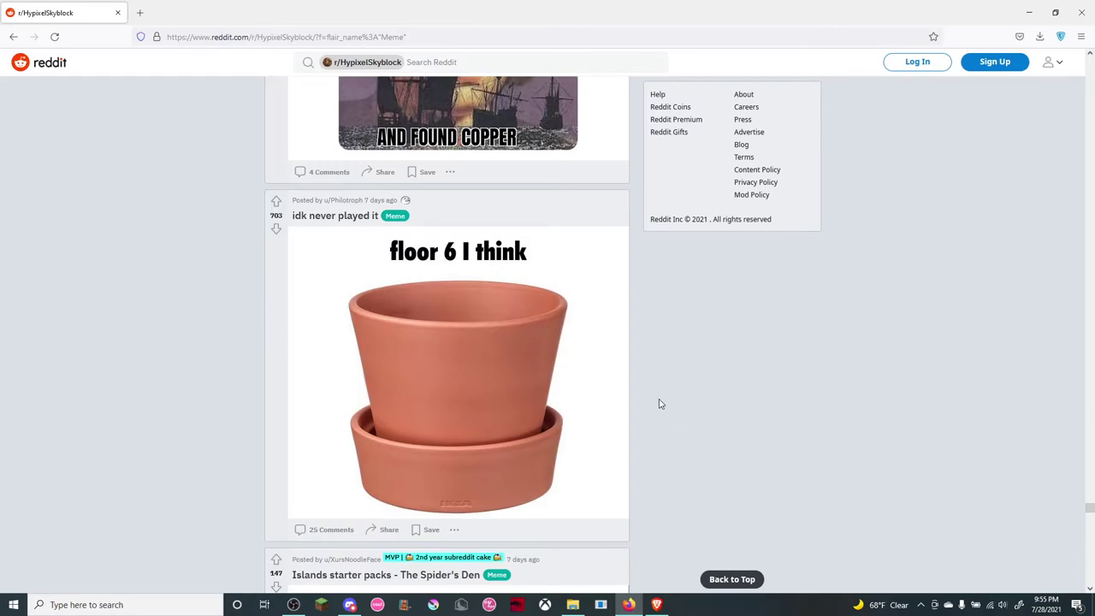
{"action": "scroll", "coordinate": [623, 348], "scroll_direction": "down", "scroll_amount": 2}
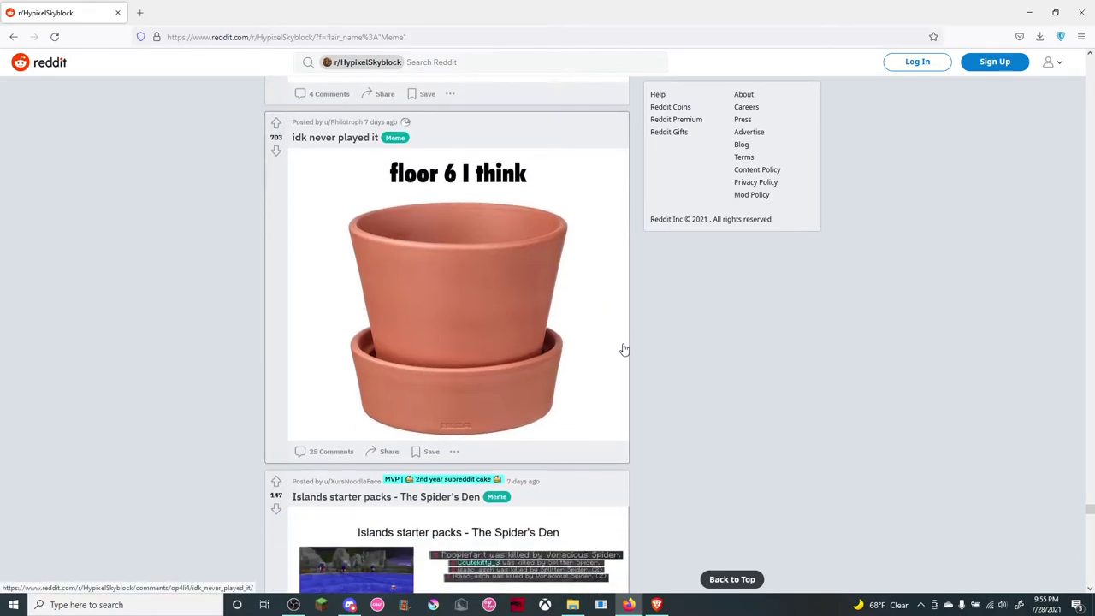
{"action": "scroll", "coordinate": [624, 348], "scroll_direction": "down", "scroll_amount": 1}
{"action": "scroll", "coordinate": [624, 348], "scroll_direction": "down", "scroll_amount": 1}
{"action": "scroll", "coordinate": [624, 348], "scroll_direction": "down", "scroll_amount": 1}
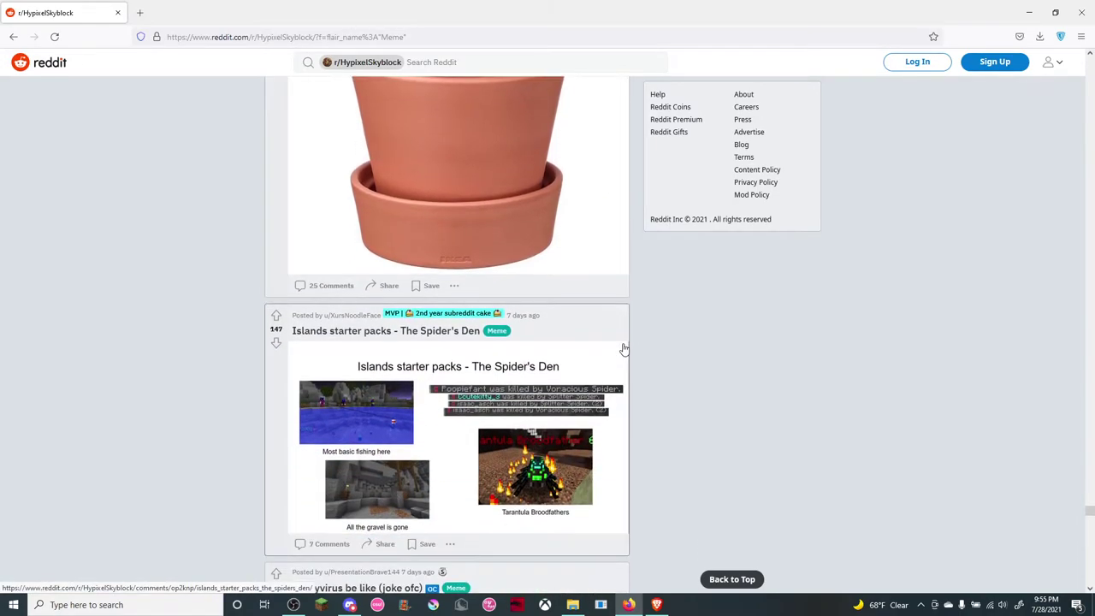
{"action": "scroll", "coordinate": [622, 350], "scroll_direction": "down", "scroll_amount": 1}
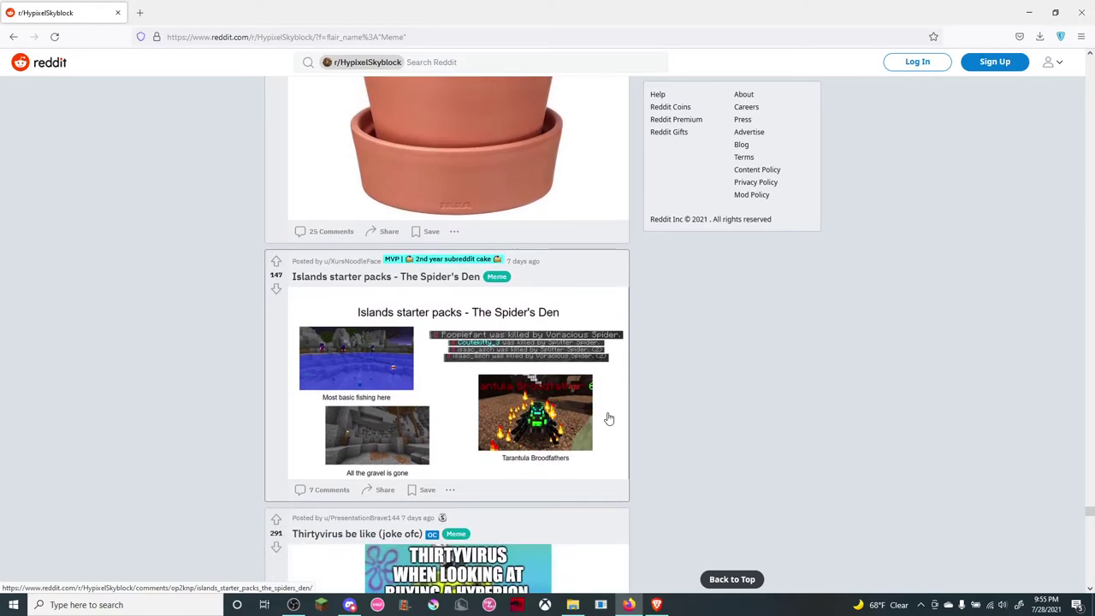
{"action": "scroll", "coordinate": [609, 418], "scroll_direction": "down", "scroll_amount": 2}
{"action": "scroll", "coordinate": [609, 418], "scroll_direction": "down", "scroll_amount": 2}
{"action": "scroll", "coordinate": [609, 418], "scroll_direction": "down", "scroll_amount": 4}
{"action": "scroll", "coordinate": [609, 418], "scroll_direction": "down", "scroll_amount": 3}
{"action": "scroll", "coordinate": [609, 418], "scroll_direction": "up", "scroll_amount": 5}
{"action": "scroll", "coordinate": [609, 419], "scroll_direction": "down", "scroll_amount": 4}
{"action": "scroll", "coordinate": [609, 419], "scroll_direction": "down", "scroll_amount": 1}
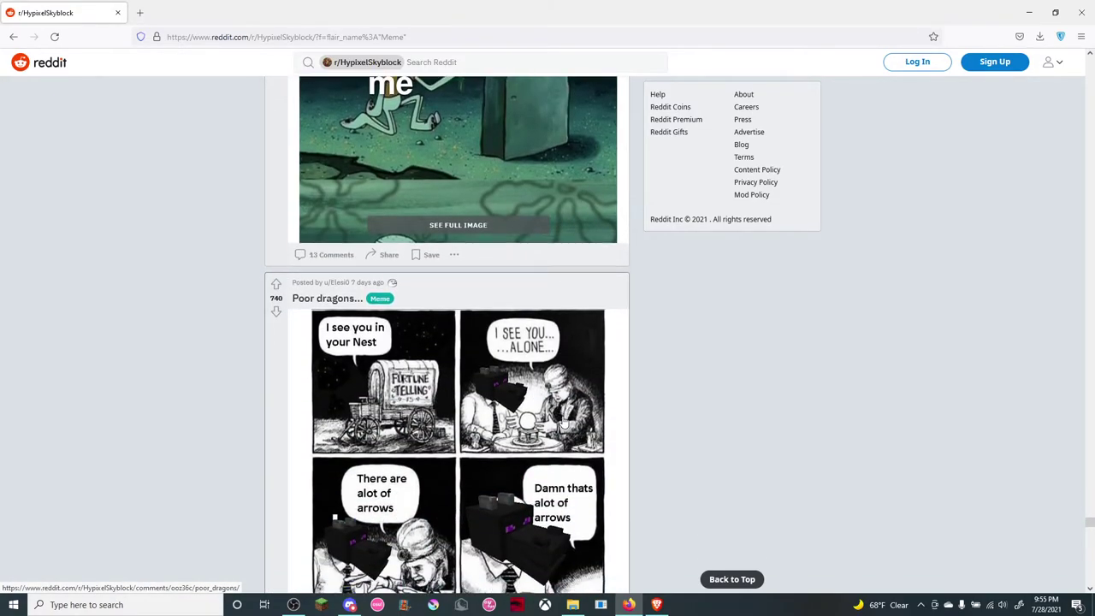
{"action": "scroll", "coordinate": [564, 423], "scroll_direction": "down", "scroll_amount": 1}
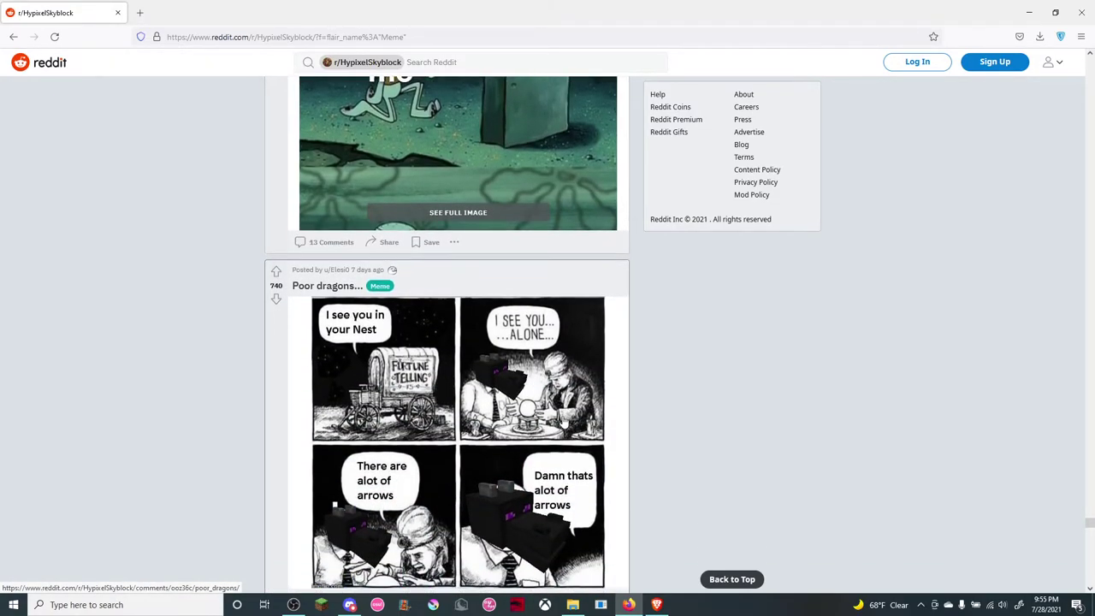
{"action": "scroll", "coordinate": [563, 423], "scroll_direction": "down", "scroll_amount": 2}
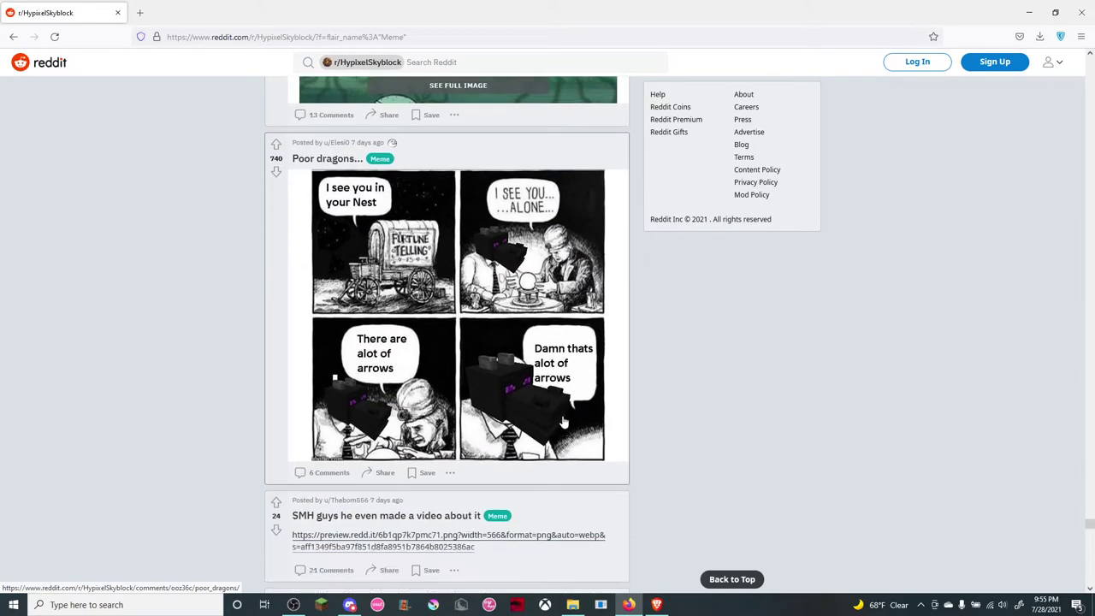
{"action": "scroll", "coordinate": [564, 422], "scroll_direction": "down", "scroll_amount": 1}
{"action": "scroll", "coordinate": [564, 422], "scroll_direction": "down", "scroll_amount": 2}
{"action": "scroll", "coordinate": [564, 423], "scroll_direction": "down", "scroll_amount": 4}
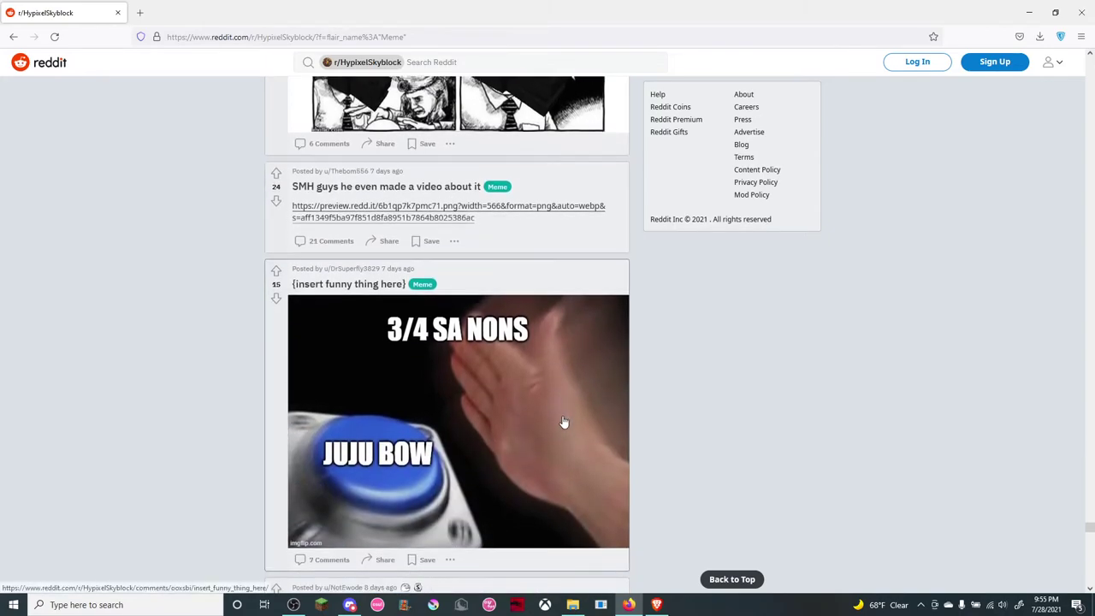
{"action": "scroll", "coordinate": [564, 423], "scroll_direction": "down", "scroll_amount": 2}
{"action": "scroll", "coordinate": [564, 423], "scroll_direction": "down", "scroll_amount": 1}
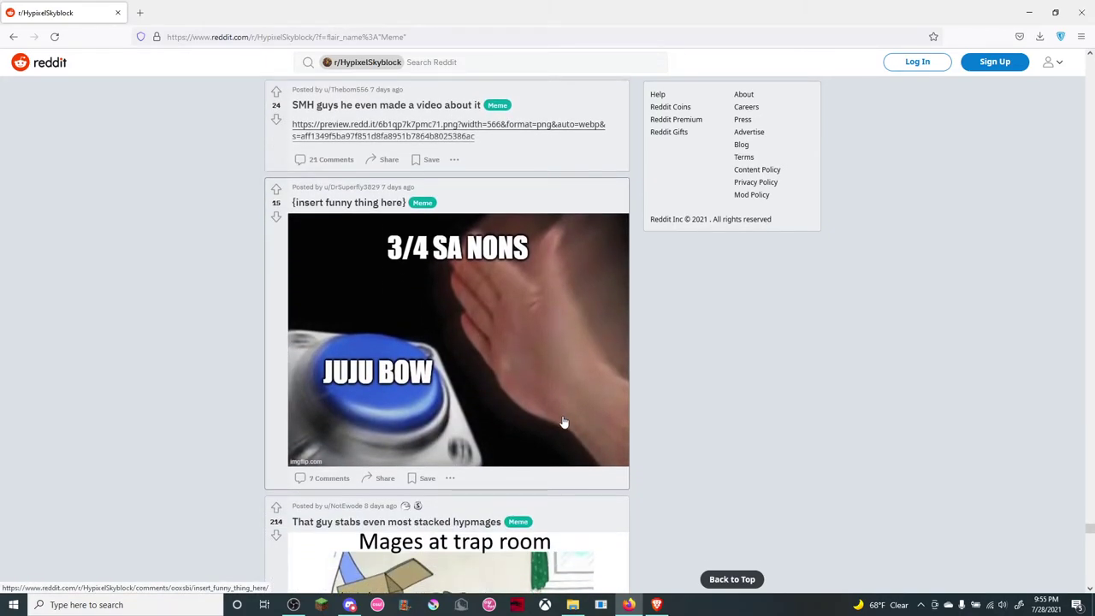
{"action": "scroll", "coordinate": [506, 340], "scroll_direction": "down", "scroll_amount": 2}
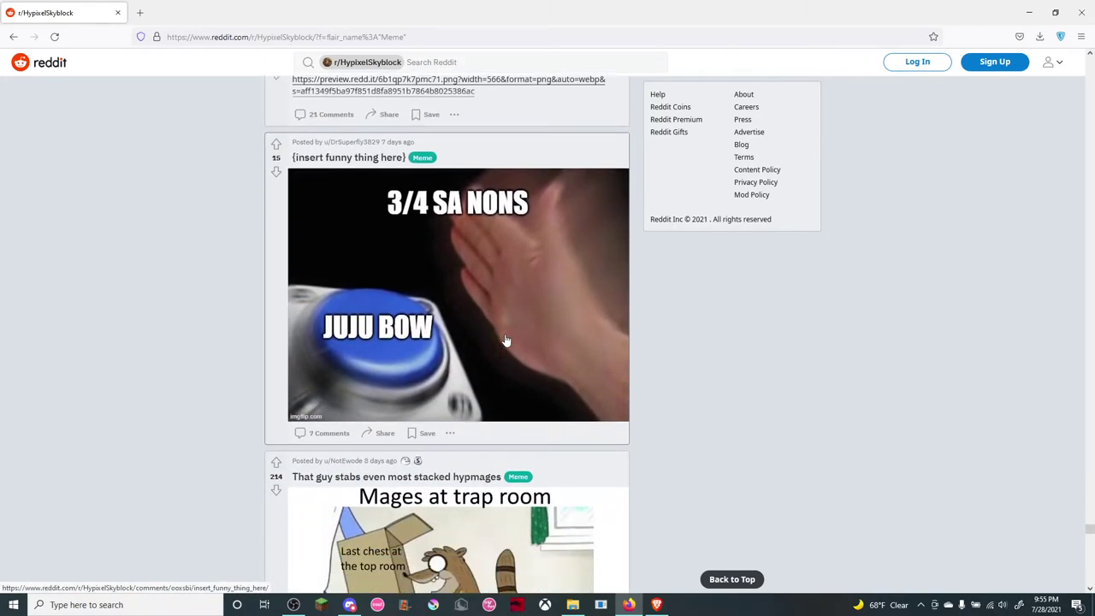
{"action": "scroll", "coordinate": [506, 341], "scroll_direction": "down", "scroll_amount": 1}
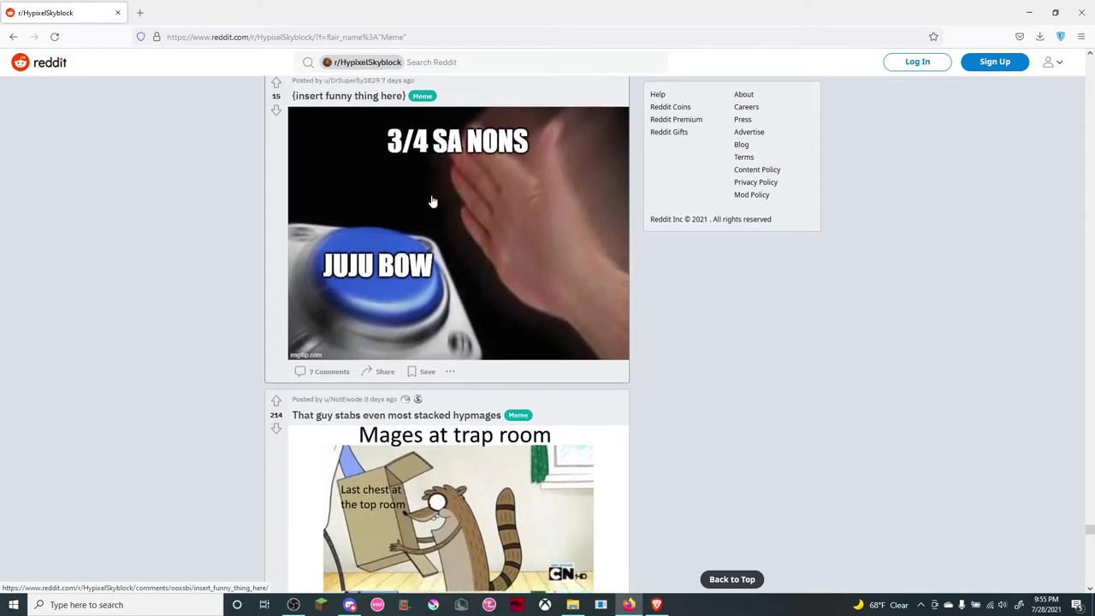
{"action": "scroll", "coordinate": [431, 200], "scroll_direction": "down", "scroll_amount": 2}
{"action": "scroll", "coordinate": [441, 201], "scroll_direction": "down", "scroll_amount": 4}
{"action": "scroll", "coordinate": [449, 202], "scroll_direction": "down", "scroll_amount": 1}
{"action": "scroll", "coordinate": [455, 203], "scroll_direction": "down", "scroll_amount": 1}
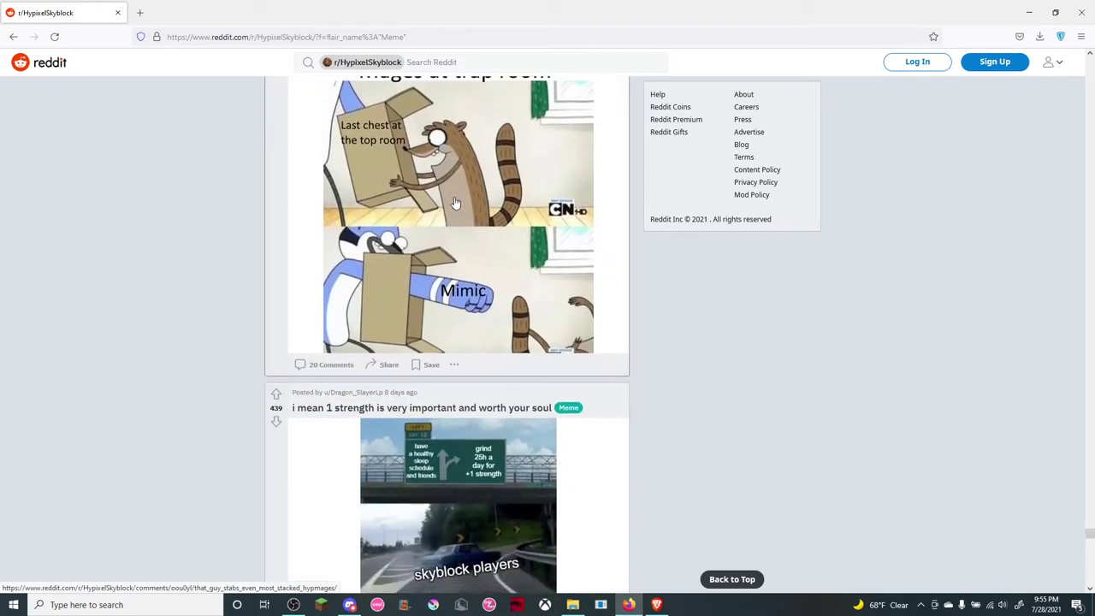
{"action": "scroll", "coordinate": [455, 203], "scroll_direction": "down", "scroll_amount": 1}
{"action": "scroll", "coordinate": [455, 203], "scroll_direction": "down", "scroll_amount": 1}
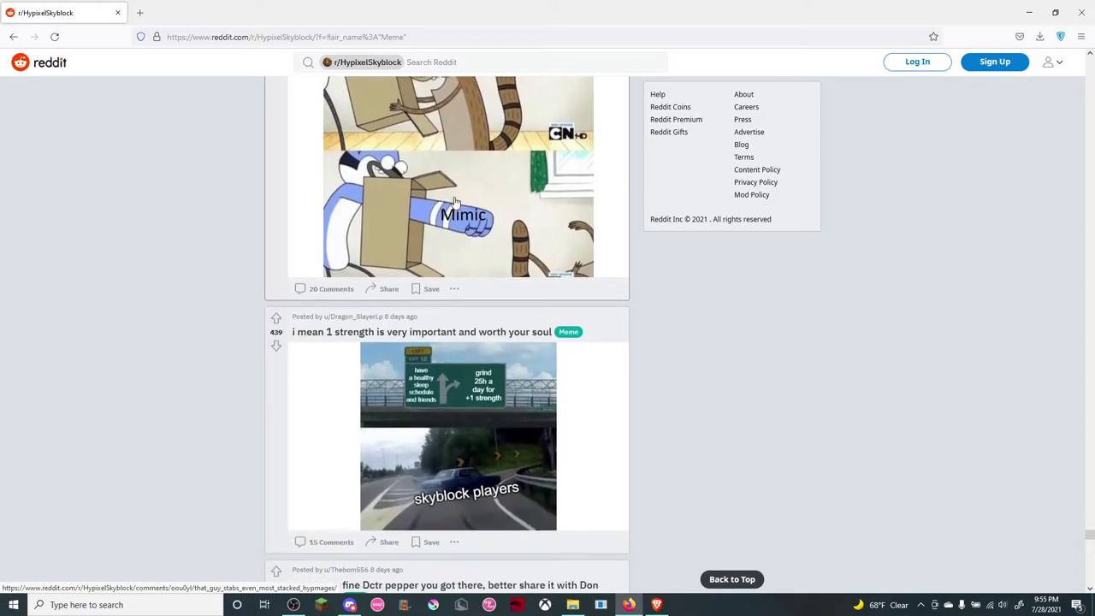
{"action": "scroll", "coordinate": [456, 202], "scroll_direction": "down", "scroll_amount": 4}
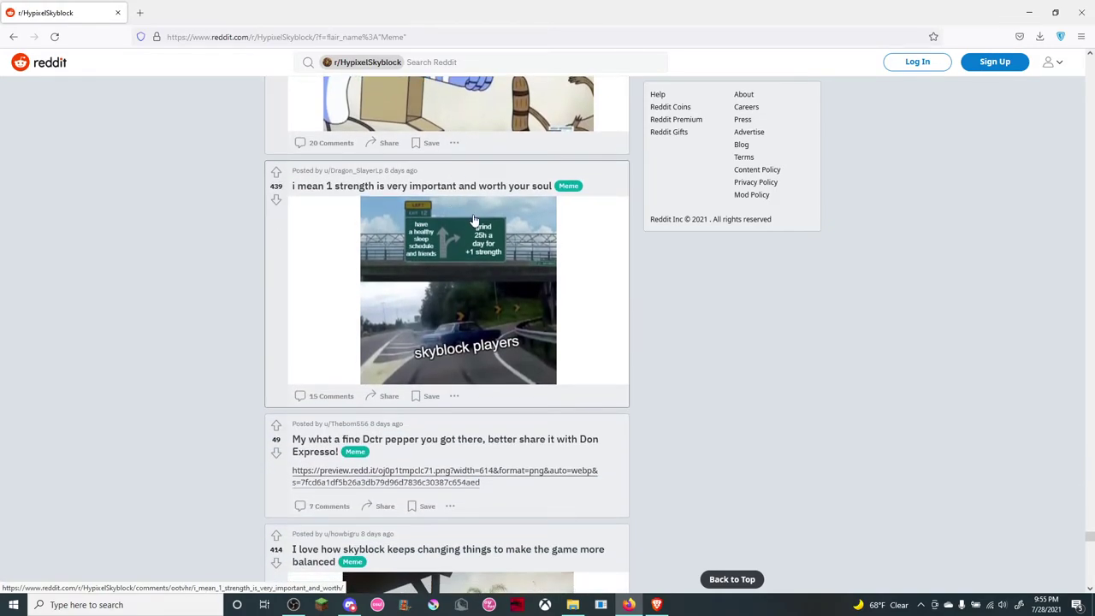
{"action": "scroll", "coordinate": [474, 221], "scroll_direction": "down", "scroll_amount": 1}
{"action": "scroll", "coordinate": [475, 221], "scroll_direction": "down", "scroll_amount": 1}
{"action": "scroll", "coordinate": [475, 221], "scroll_direction": "down", "scroll_amount": 3}
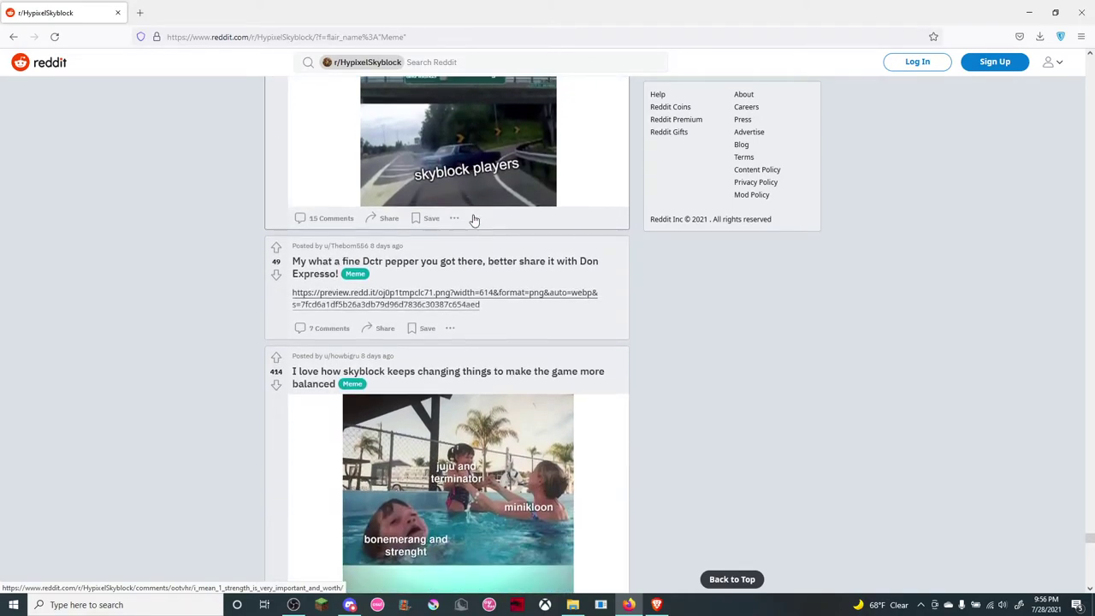
{"action": "scroll", "coordinate": [475, 220], "scroll_direction": "down", "scroll_amount": 1}
{"action": "scroll", "coordinate": [475, 221], "scroll_direction": "down", "scroll_amount": 1}
{"action": "scroll", "coordinate": [474, 220], "scroll_direction": "down", "scroll_amount": 2}
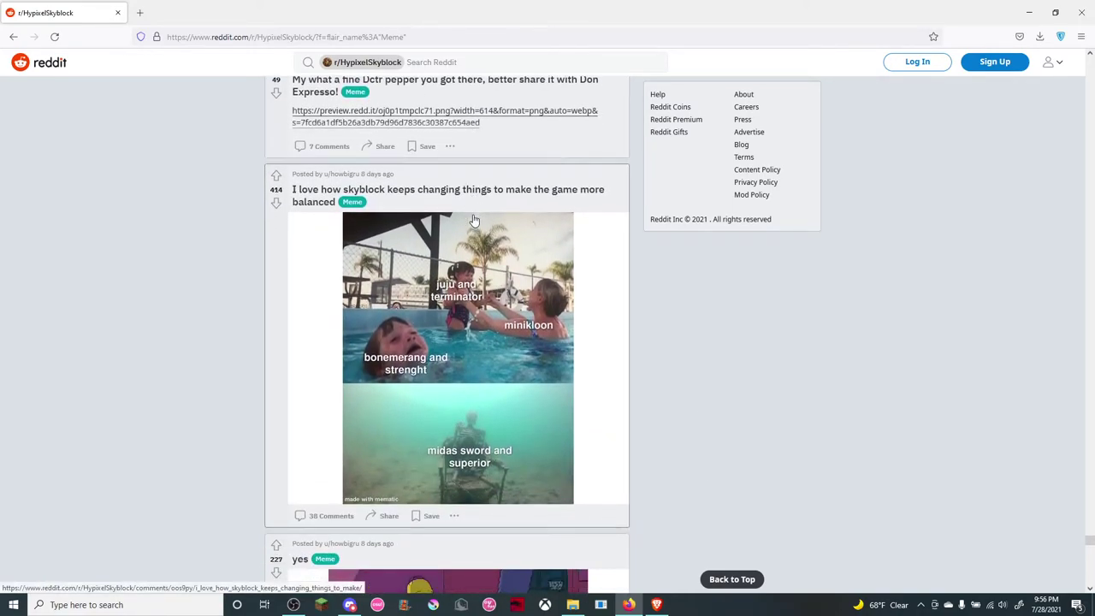
{"action": "scroll", "coordinate": [475, 221], "scroll_direction": "down", "scroll_amount": 2}
{"action": "scroll", "coordinate": [474, 221], "scroll_direction": "down", "scroll_amount": 1}
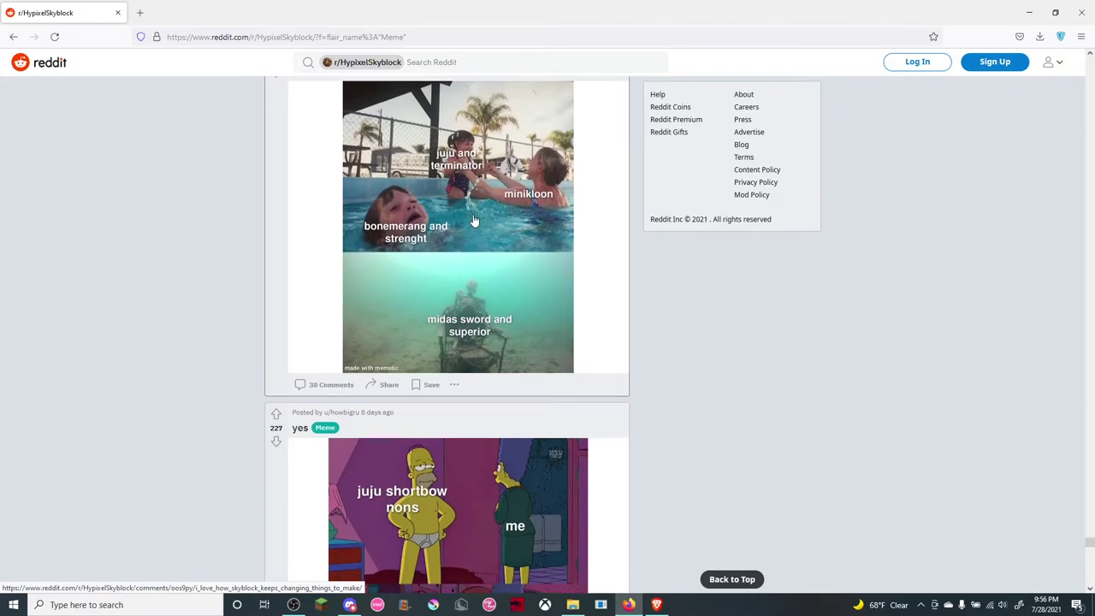
{"action": "scroll", "coordinate": [475, 220], "scroll_direction": "down", "scroll_amount": 1}
{"action": "scroll", "coordinate": [475, 221], "scroll_direction": "down", "scroll_amount": 2}
{"action": "scroll", "coordinate": [475, 221], "scroll_direction": "down", "scroll_amount": 1}
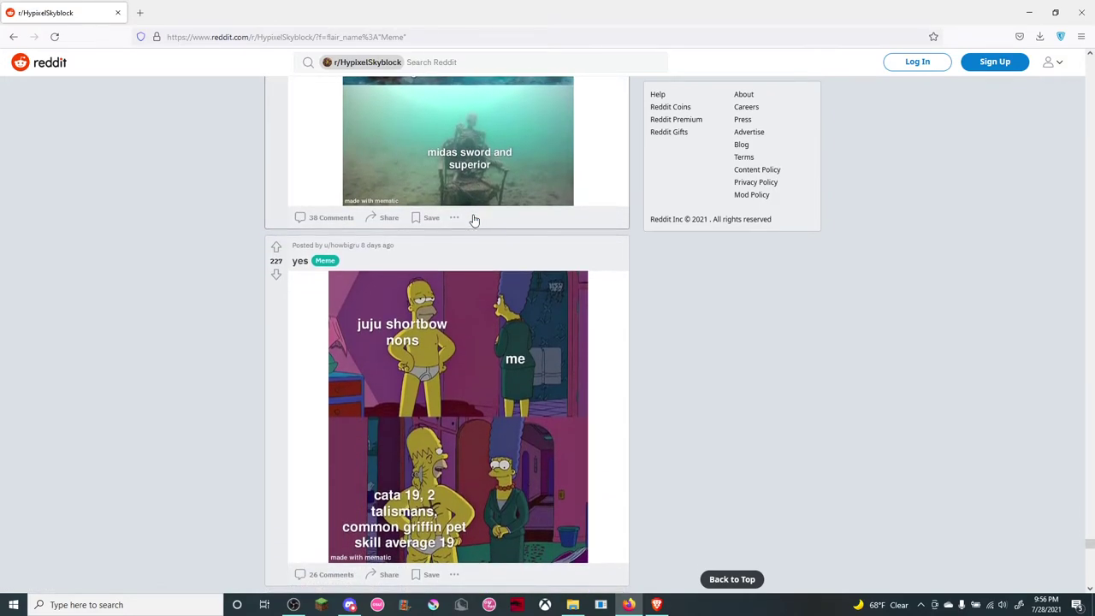
{"action": "scroll", "coordinate": [474, 221], "scroll_direction": "down", "scroll_amount": 2}
{"action": "scroll", "coordinate": [475, 220], "scroll_direction": "down", "scroll_amount": 5}
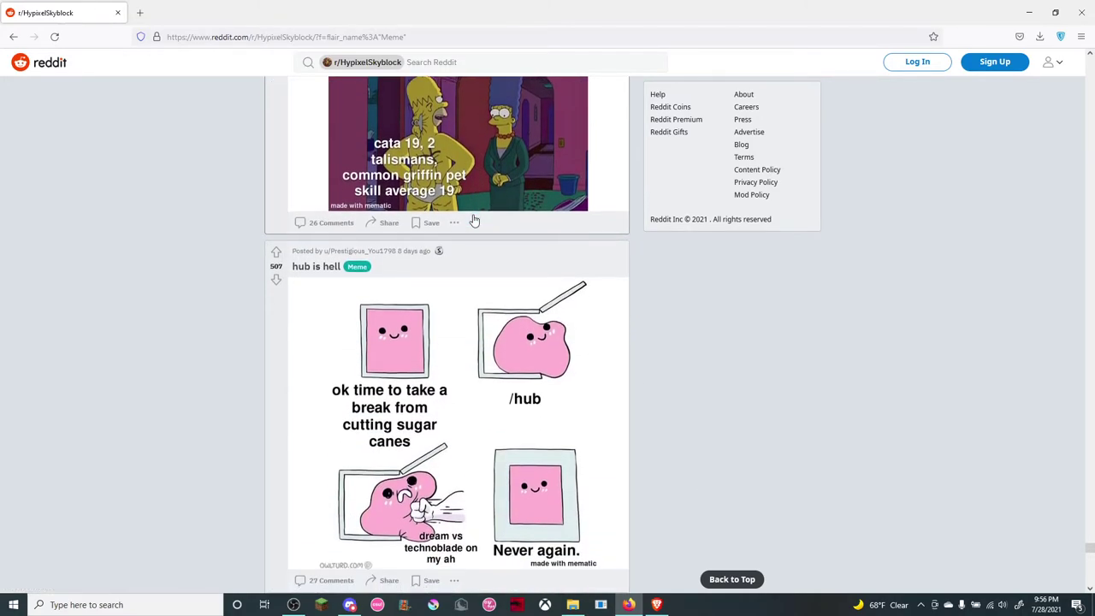
{"action": "scroll", "coordinate": [476, 222], "scroll_direction": "down", "scroll_amount": 2}
{"action": "scroll", "coordinate": [477, 226], "scroll_direction": "down", "scroll_amount": 3}
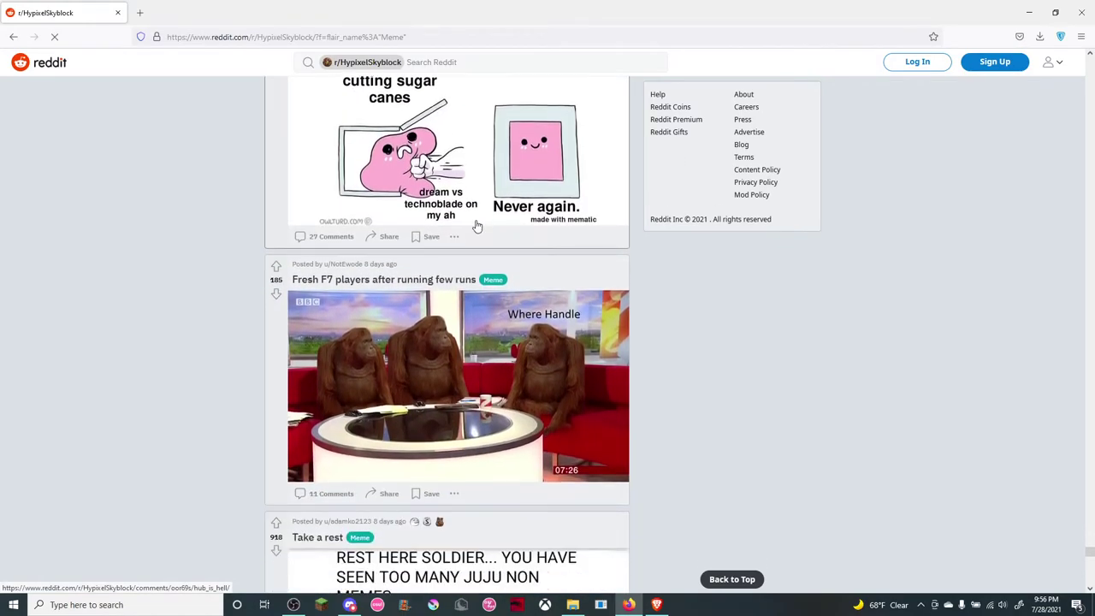
{"action": "scroll", "coordinate": [477, 226], "scroll_direction": "down", "scroll_amount": 2}
{"action": "scroll", "coordinate": [477, 225], "scroll_direction": "down", "scroll_amount": 2}
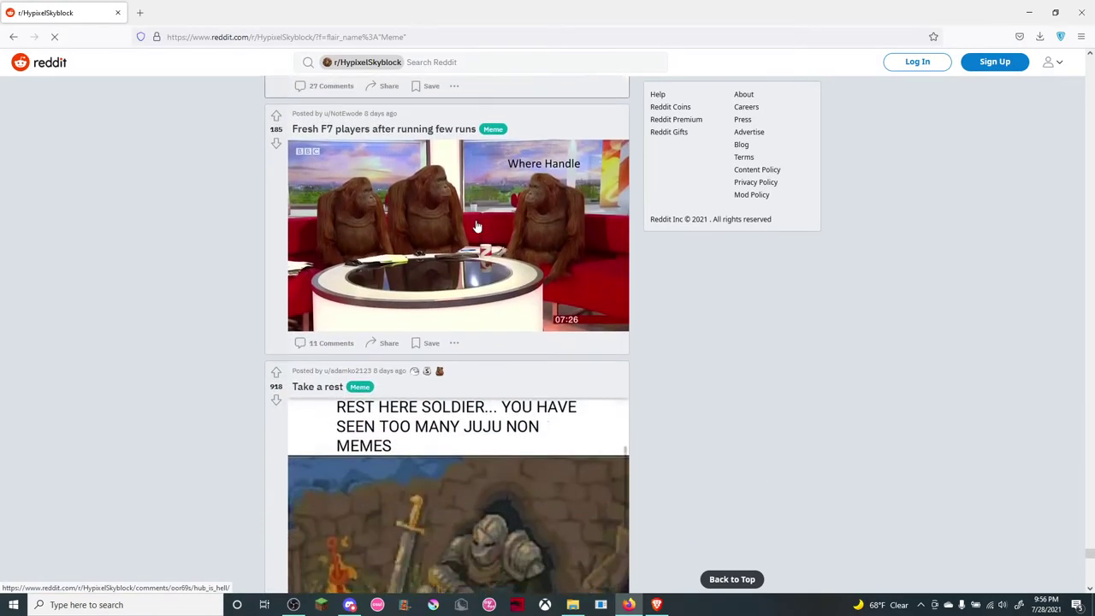
{"action": "scroll", "coordinate": [477, 225], "scroll_direction": "down", "scroll_amount": 1}
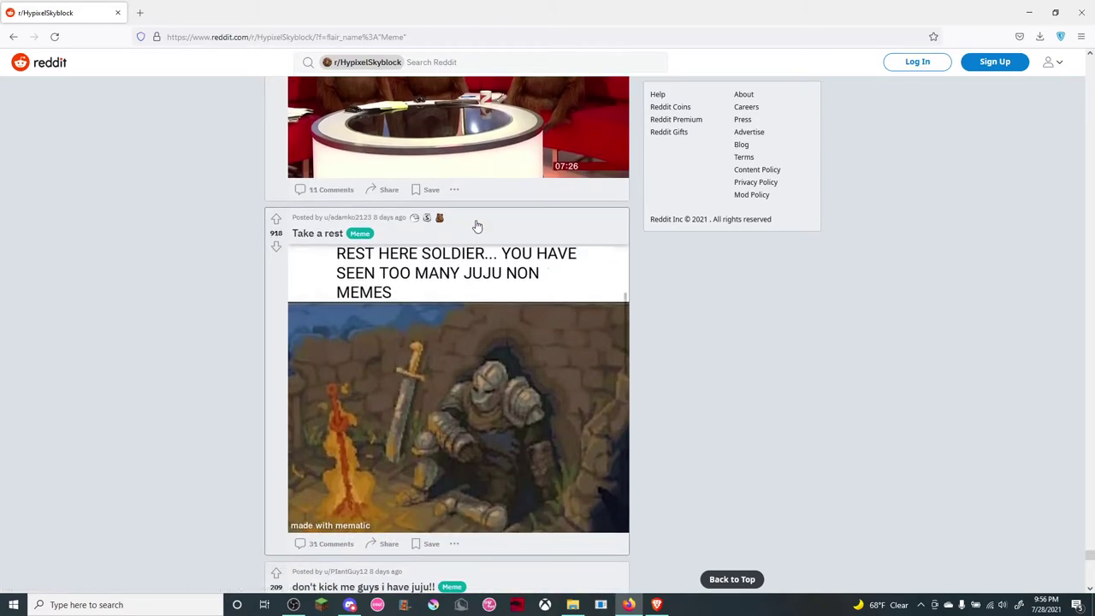
{"action": "scroll", "coordinate": [477, 225], "scroll_direction": "down", "scroll_amount": 1}
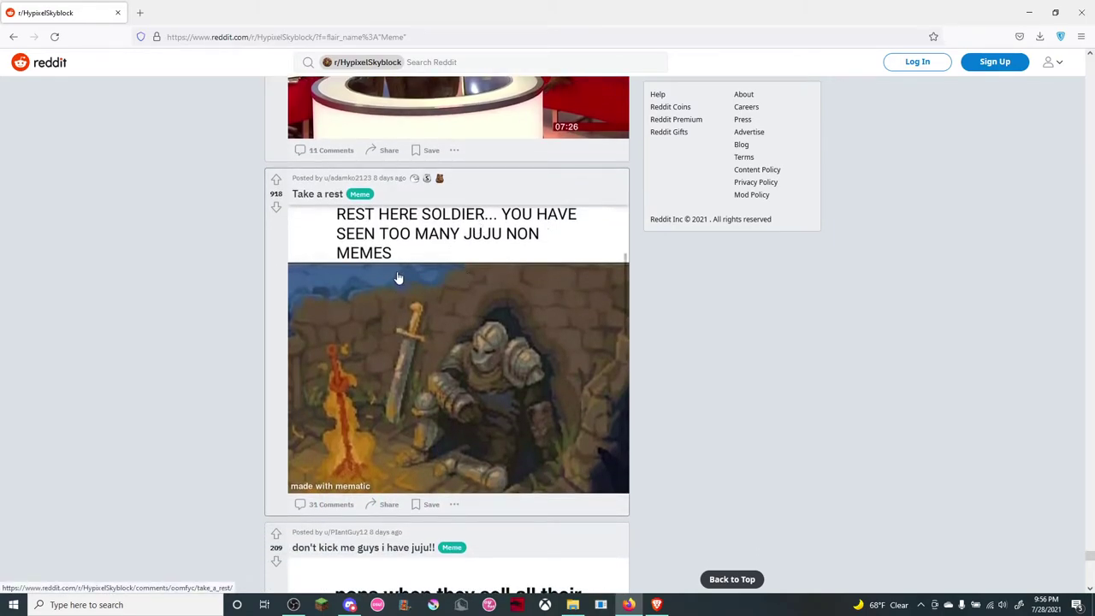
{"action": "scroll", "coordinate": [455, 296], "scroll_direction": "down", "scroll_amount": 1}
{"action": "scroll", "coordinate": [455, 296], "scroll_direction": "down", "scroll_amount": 1}
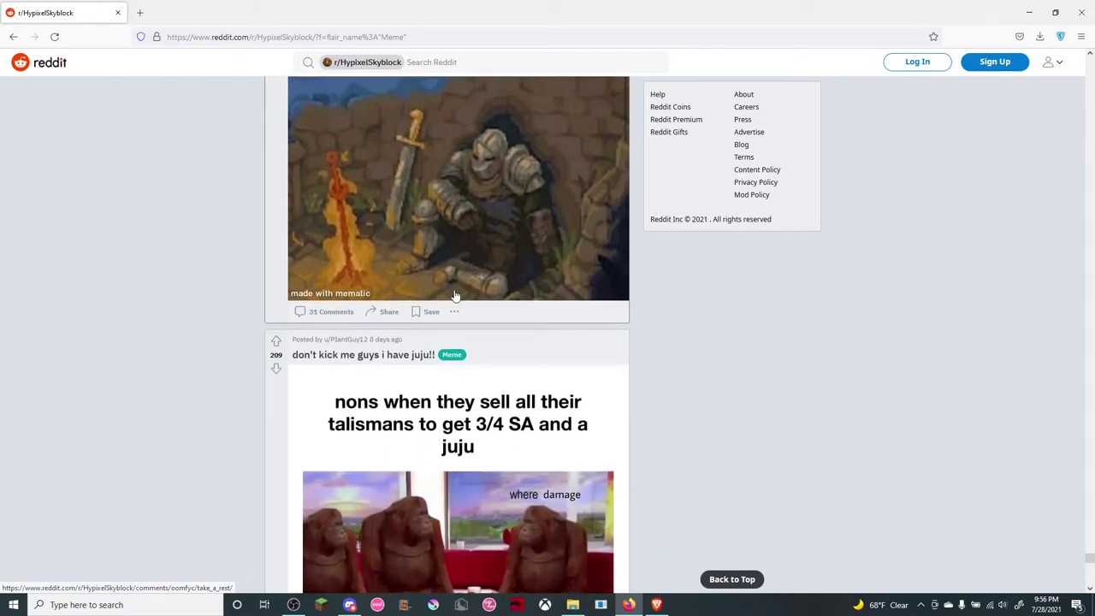
{"action": "scroll", "coordinate": [513, 327], "scroll_direction": "down", "scroll_amount": 1}
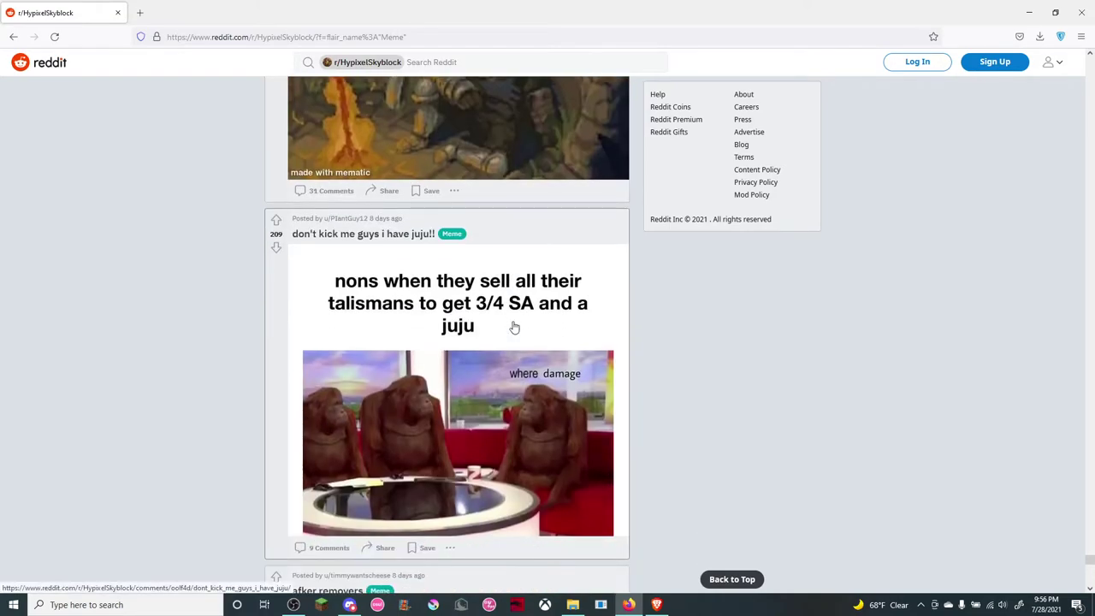
{"action": "scroll", "coordinate": [513, 327], "scroll_direction": "down", "scroll_amount": 1}
{"action": "scroll", "coordinate": [513, 327], "scroll_direction": "down", "scroll_amount": 1}
{"action": "scroll", "coordinate": [514, 327], "scroll_direction": "down", "scroll_amount": 1}
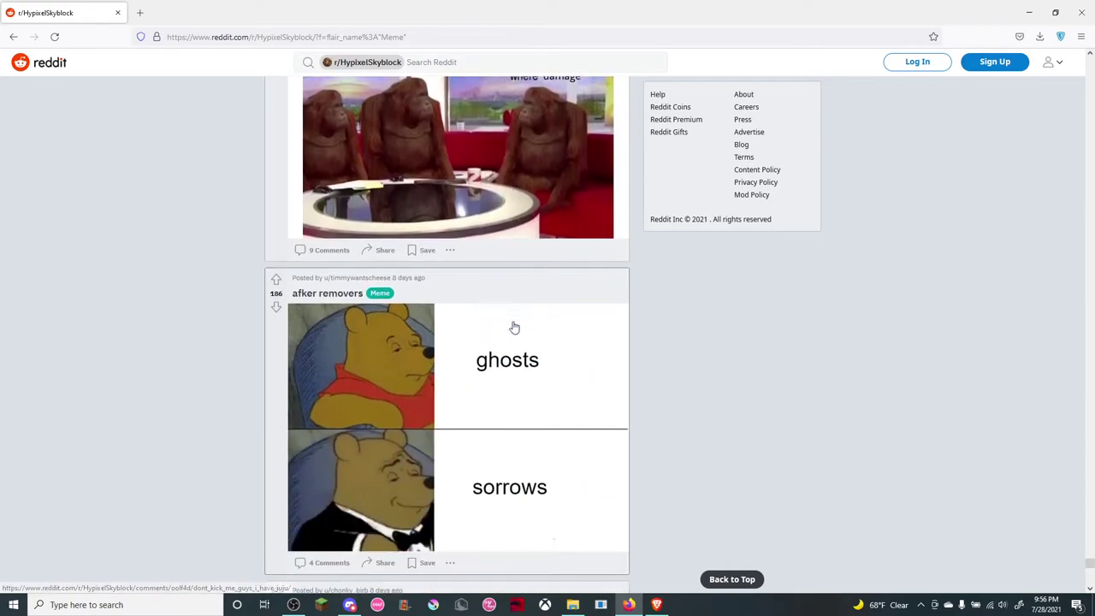
{"action": "scroll", "coordinate": [513, 327], "scroll_direction": "down", "scroll_amount": 1}
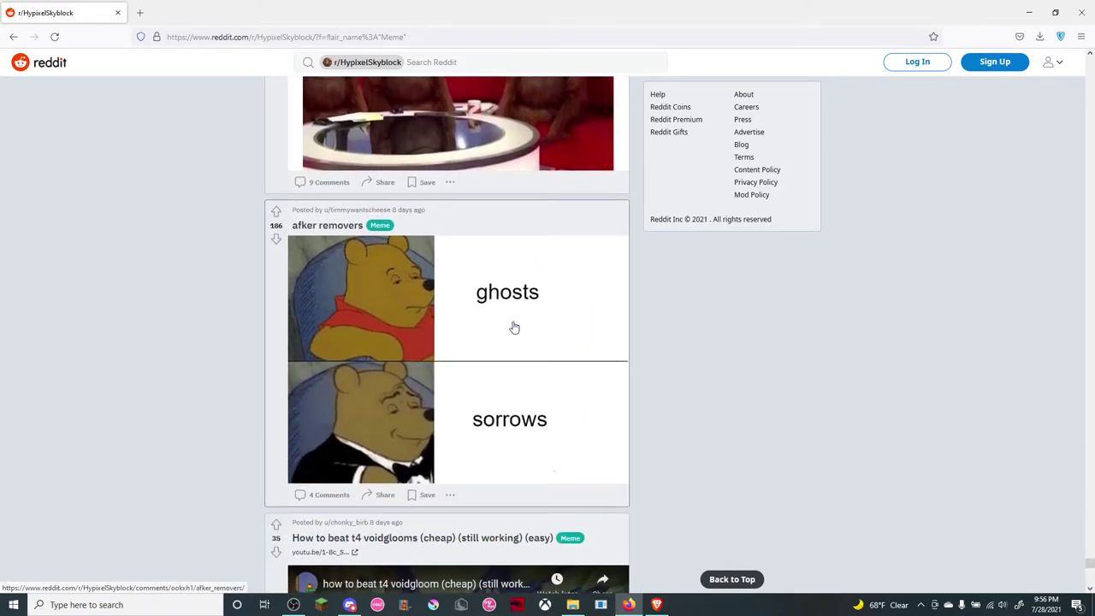
{"action": "scroll", "coordinate": [514, 328], "scroll_direction": "down", "scroll_amount": 1}
{"action": "scroll", "coordinate": [513, 323], "scroll_direction": "down", "scroll_amount": 1}
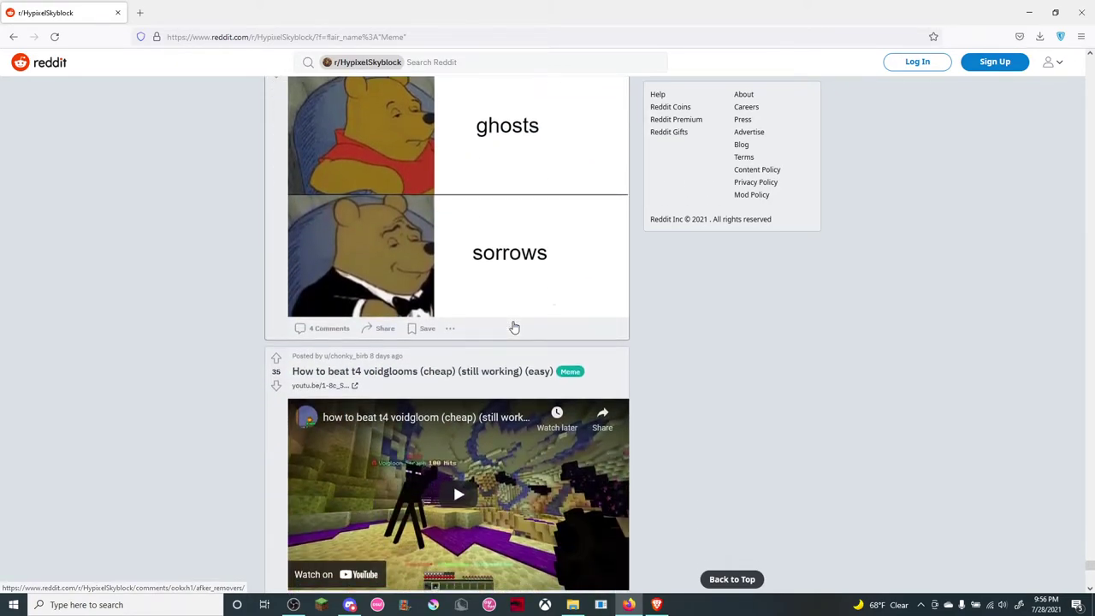
{"action": "scroll", "coordinate": [529, 473], "scroll_direction": "down", "scroll_amount": 2}
{"action": "scroll", "coordinate": [529, 474], "scroll_direction": "down", "scroll_amount": 1}
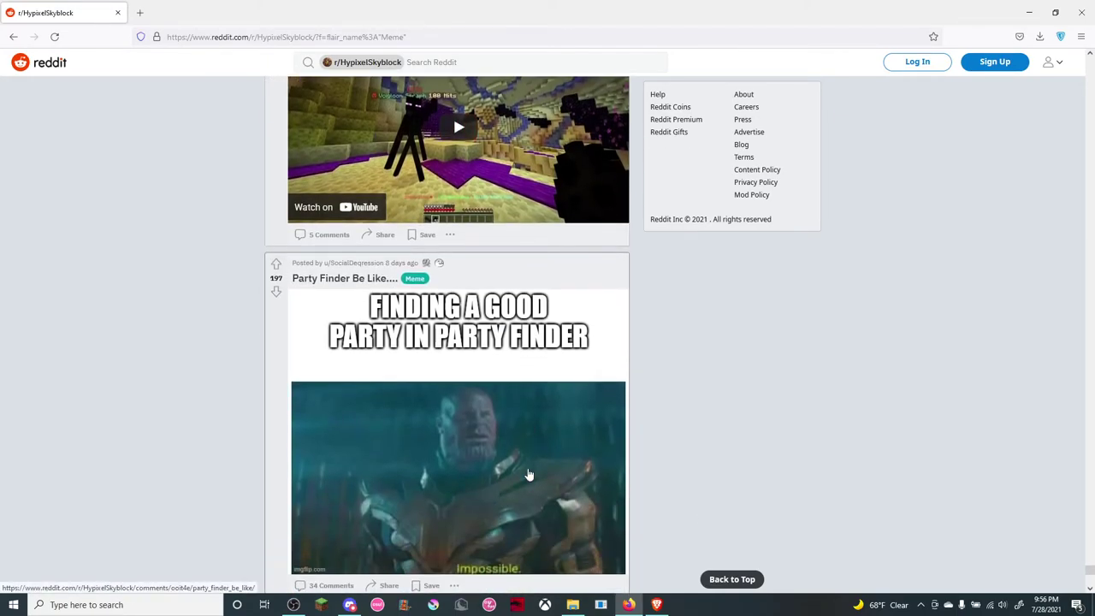
{"action": "scroll", "coordinate": [528, 475], "scroll_direction": "down", "scroll_amount": 1}
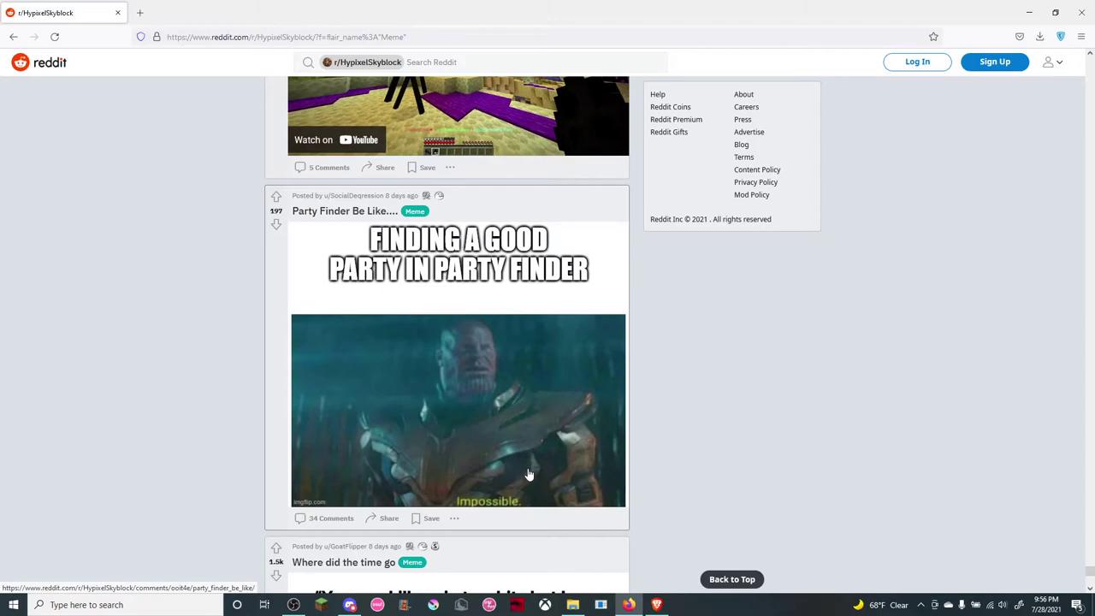
{"action": "scroll", "coordinate": [529, 475], "scroll_direction": "down", "scroll_amount": 2}
{"action": "scroll", "coordinate": [529, 475], "scroll_direction": "down", "scroll_amount": 1}
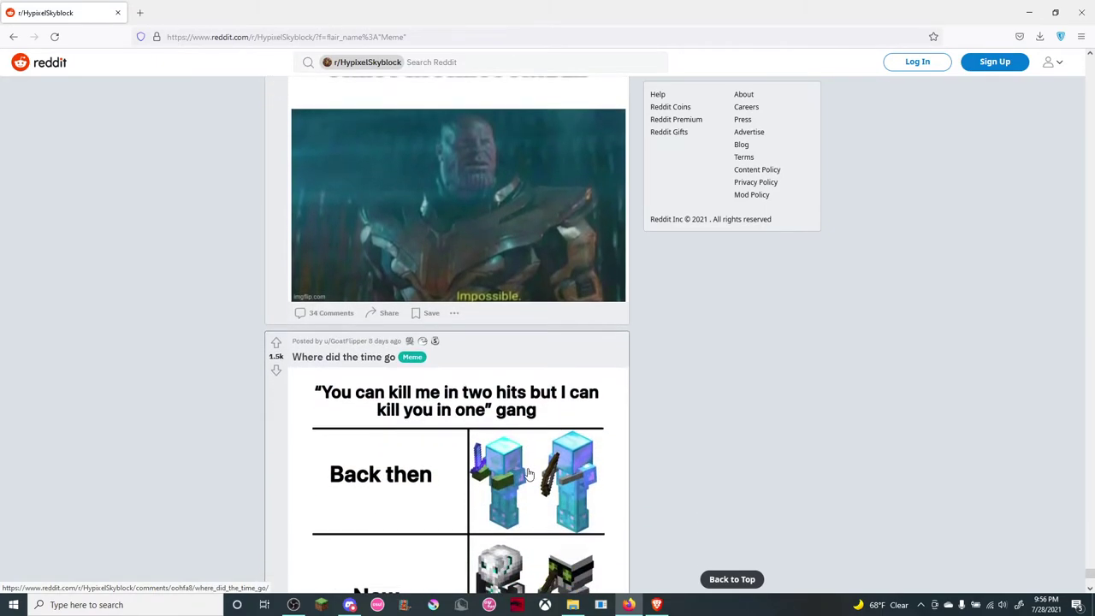
{"action": "scroll", "coordinate": [528, 475], "scroll_direction": "down", "scroll_amount": 1}
{"action": "scroll", "coordinate": [529, 475], "scroll_direction": "down", "scroll_amount": 1}
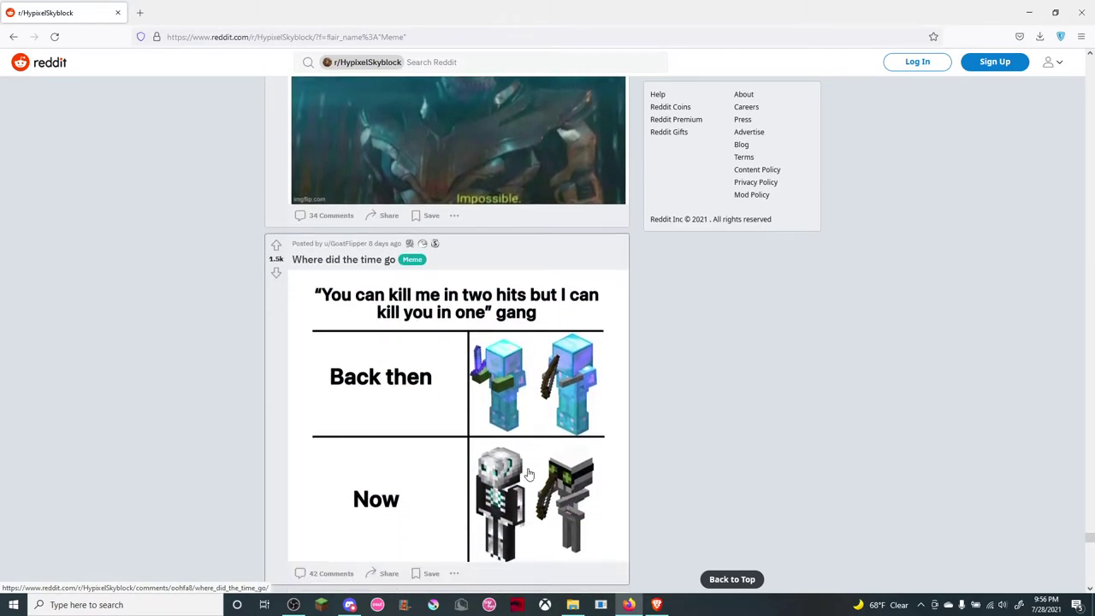
{"action": "scroll", "coordinate": [528, 475], "scroll_direction": "down", "scroll_amount": 2}
{"action": "scroll", "coordinate": [529, 475], "scroll_direction": "down", "scroll_amount": 1}
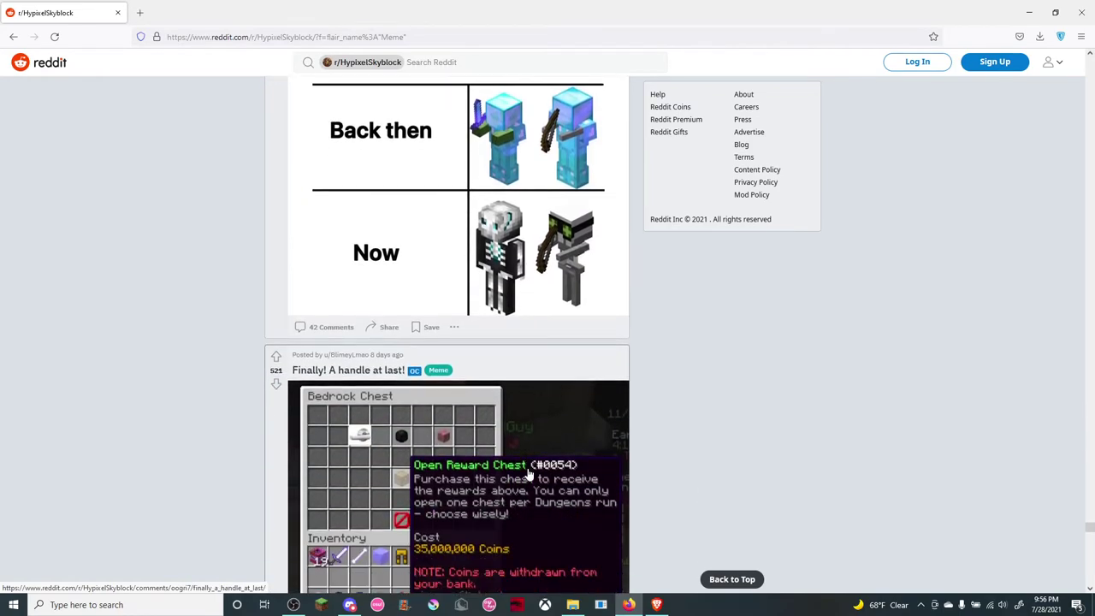
{"action": "scroll", "coordinate": [529, 475], "scroll_direction": "down", "scroll_amount": 1}
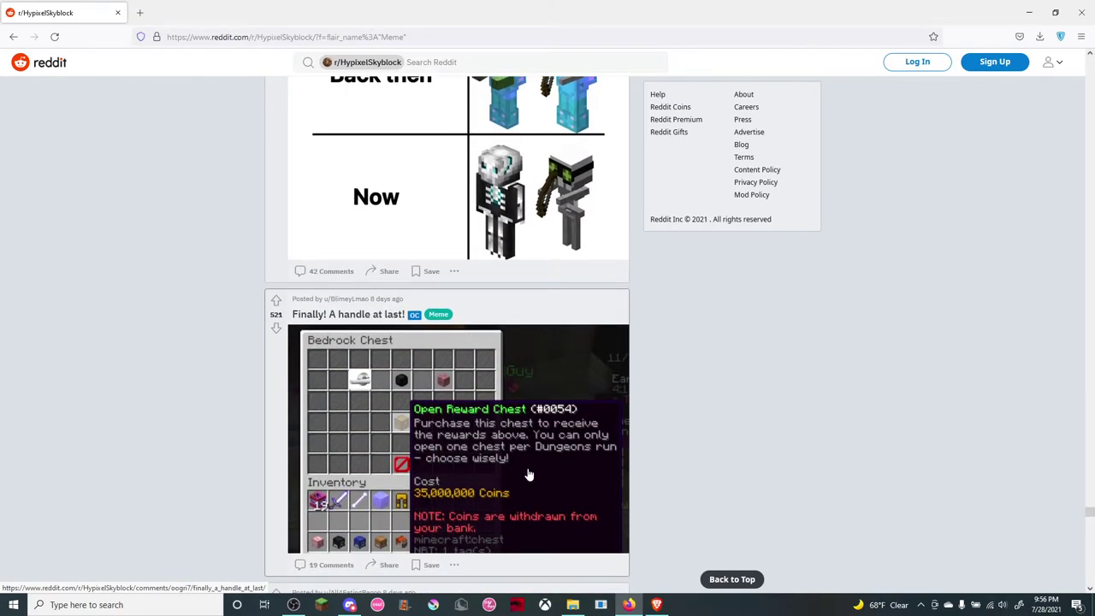
{"action": "scroll", "coordinate": [529, 474], "scroll_direction": "down", "scroll_amount": 1}
{"action": "scroll", "coordinate": [529, 474], "scroll_direction": "down", "scroll_amount": 3}
{"action": "scroll", "coordinate": [529, 474], "scroll_direction": "down", "scroll_amount": 1}
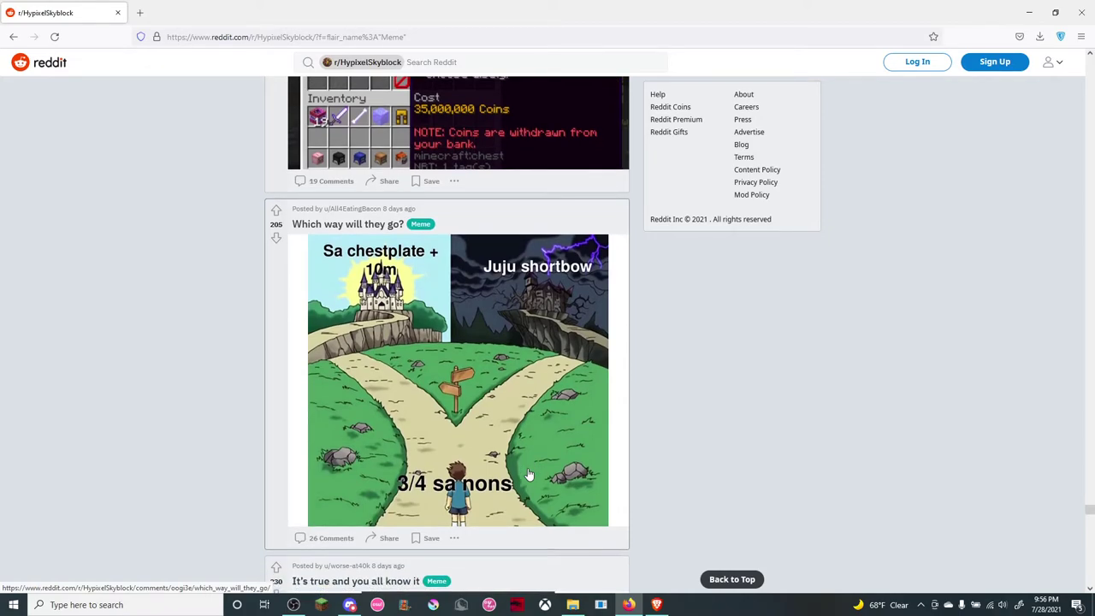
{"action": "scroll", "coordinate": [528, 475], "scroll_direction": "down", "scroll_amount": 1}
{"action": "scroll", "coordinate": [529, 474], "scroll_direction": "down", "scroll_amount": 1}
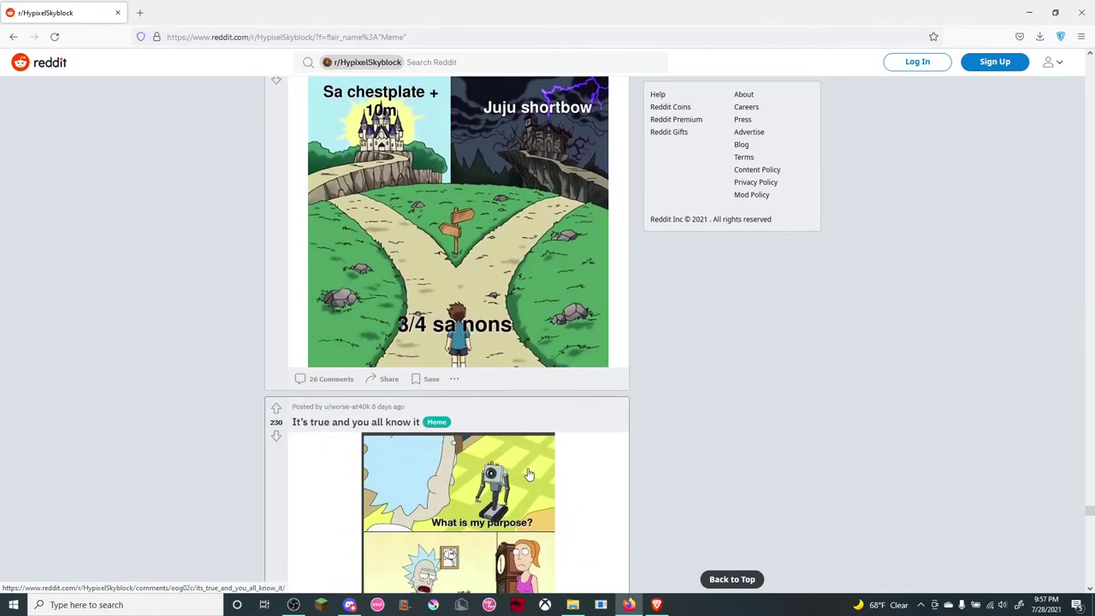
{"action": "scroll", "coordinate": [528, 475], "scroll_direction": "down", "scroll_amount": 1}
{"action": "scroll", "coordinate": [528, 474], "scroll_direction": "down", "scroll_amount": 1}
{"action": "scroll", "coordinate": [529, 474], "scroll_direction": "down", "scroll_amount": 1}
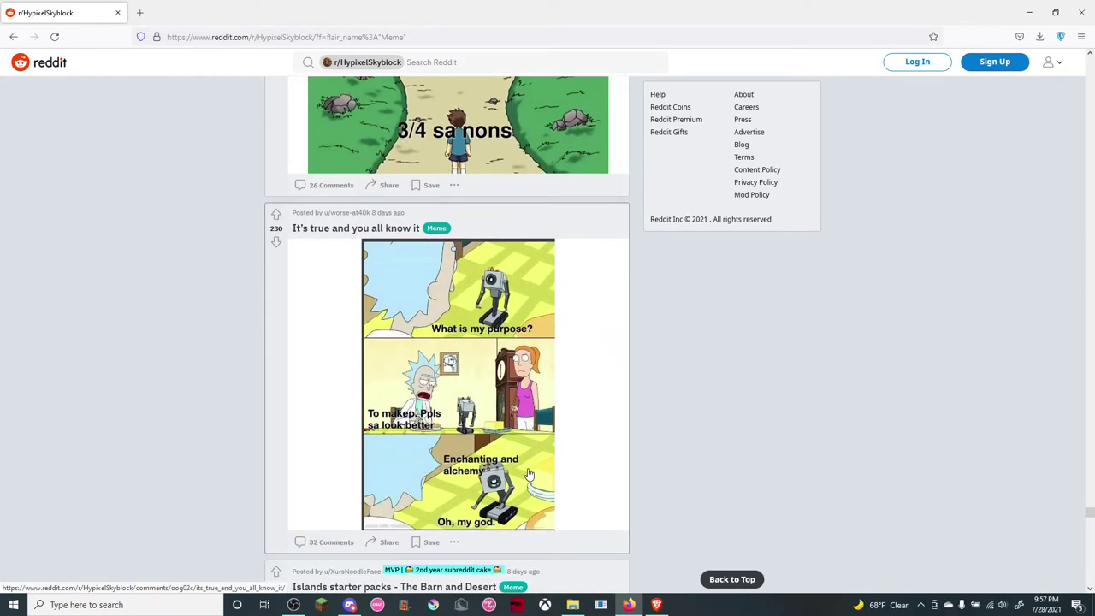
{"action": "scroll", "coordinate": [529, 474], "scroll_direction": "down", "scroll_amount": 1}
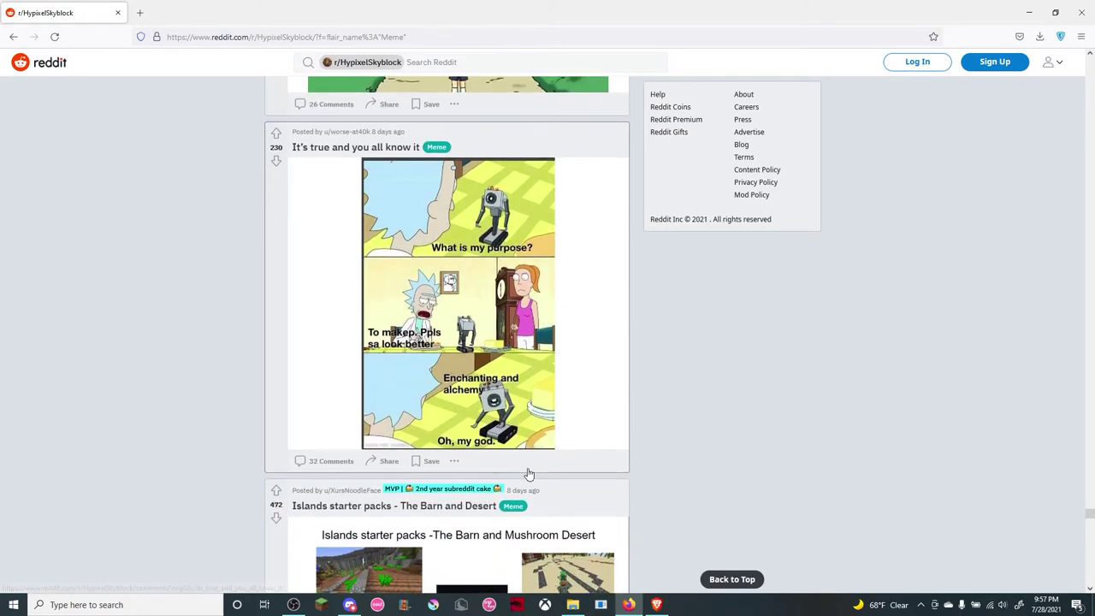
{"action": "scroll", "coordinate": [528, 475], "scroll_direction": "down", "scroll_amount": 1}
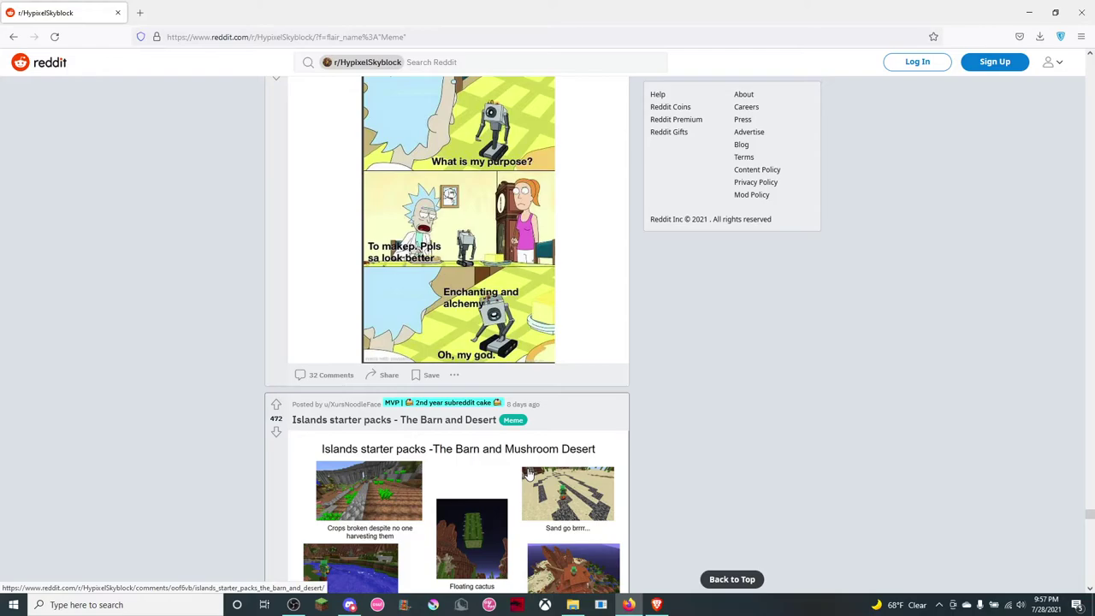
{"action": "scroll", "coordinate": [528, 475], "scroll_direction": "down", "scroll_amount": 1}
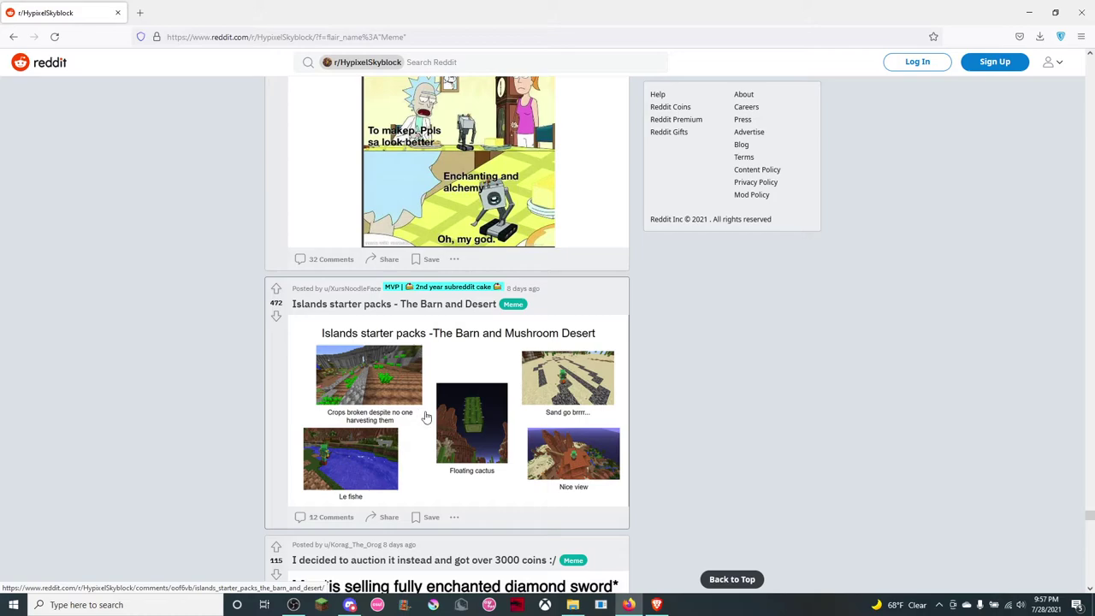
{"action": "scroll", "coordinate": [360, 401], "scroll_direction": "down", "scroll_amount": 2}
{"action": "scroll", "coordinate": [376, 402], "scroll_direction": "down", "scroll_amount": 1}
{"action": "scroll", "coordinate": [394, 404], "scroll_direction": "down", "scroll_amount": 1}
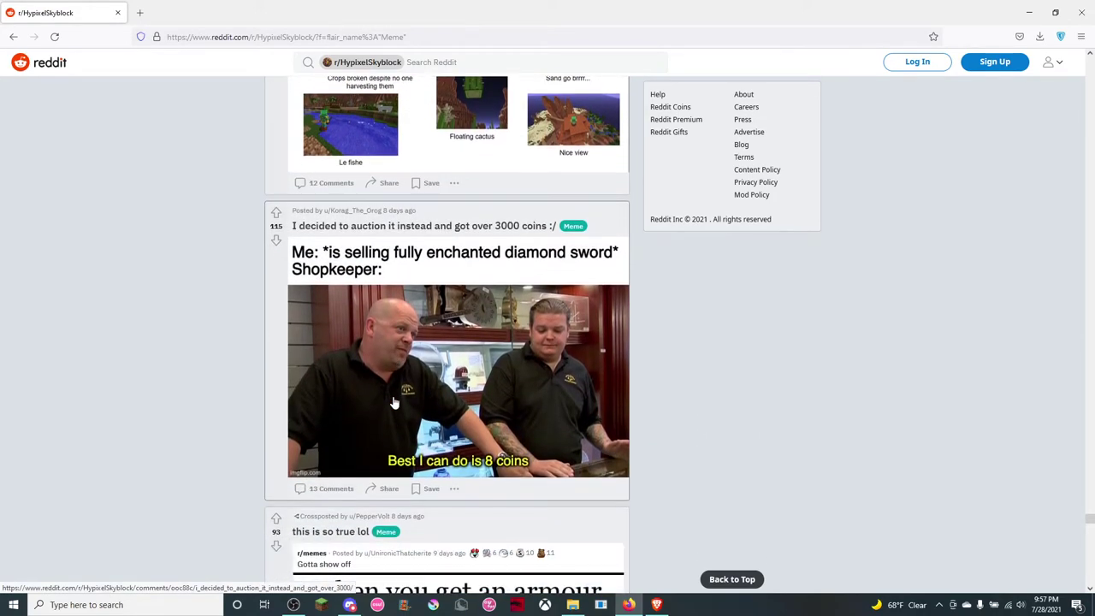
{"action": "scroll", "coordinate": [421, 404], "scroll_direction": "down", "scroll_amount": 1}
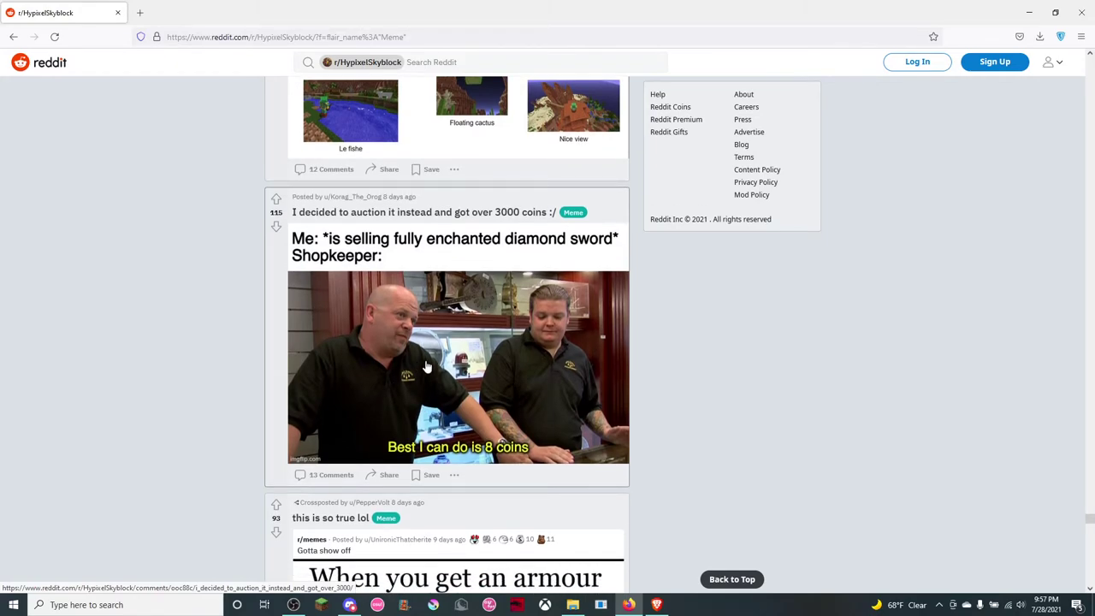
{"action": "scroll", "coordinate": [433, 366], "scroll_direction": "down", "scroll_amount": 1}
{"action": "scroll", "coordinate": [432, 366], "scroll_direction": "down", "scroll_amount": 1}
{"action": "scroll", "coordinate": [433, 366], "scroll_direction": "down", "scroll_amount": 1}
{"action": "scroll", "coordinate": [432, 366], "scroll_direction": "down", "scroll_amount": 1}
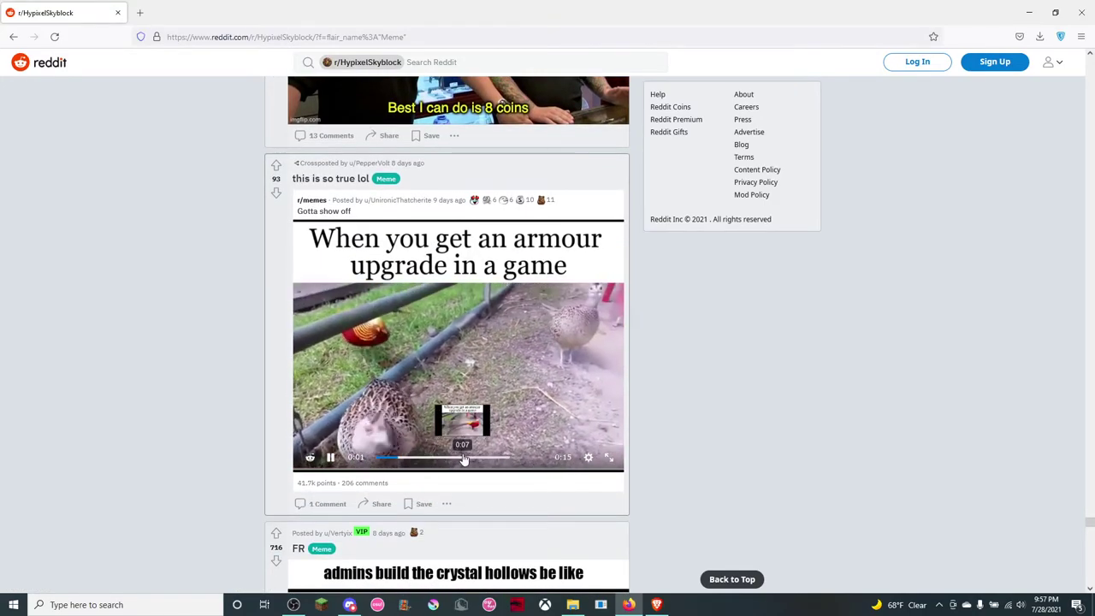
- Seek the armour-upgrade video to 0:08 for the pheasant reveal
{"action": "left_click", "coordinate": [461, 457]}
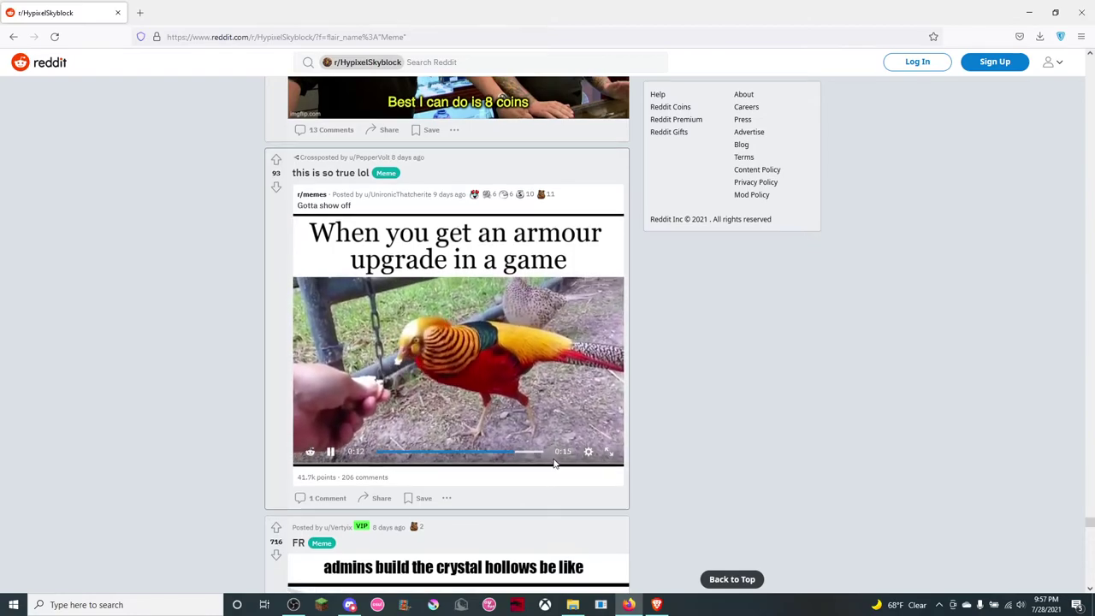
{"action": "scroll", "coordinate": [555, 464], "scroll_direction": "down", "scroll_amount": 2}
{"action": "scroll", "coordinate": [554, 465], "scroll_direction": "down", "scroll_amount": 2}
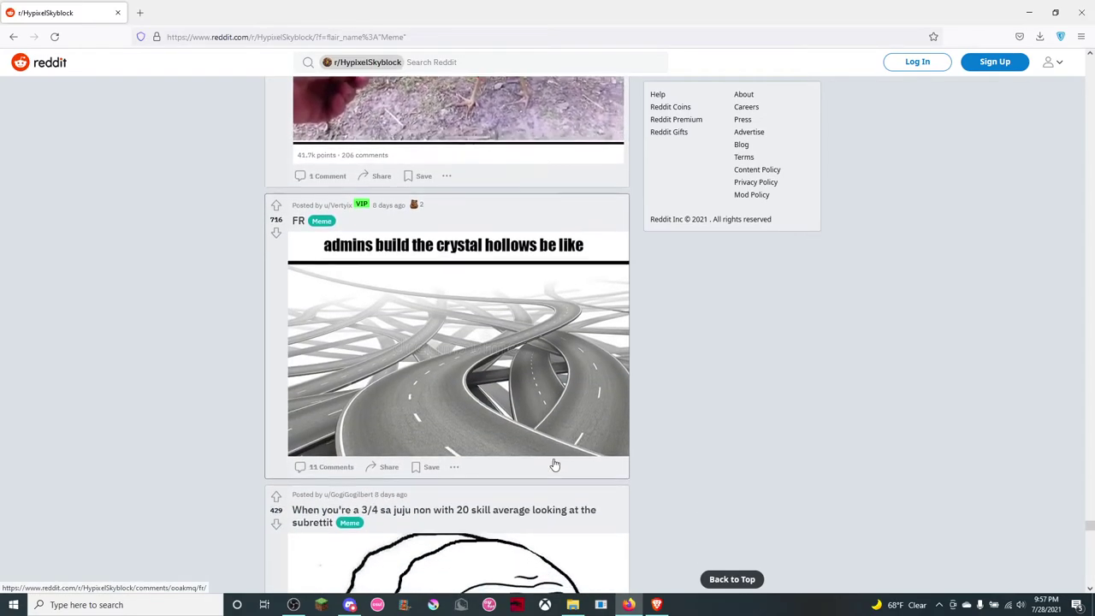
{"action": "scroll", "coordinate": [554, 465], "scroll_direction": "down", "scroll_amount": 1}
{"action": "scroll", "coordinate": [554, 465], "scroll_direction": "down", "scroll_amount": 1}
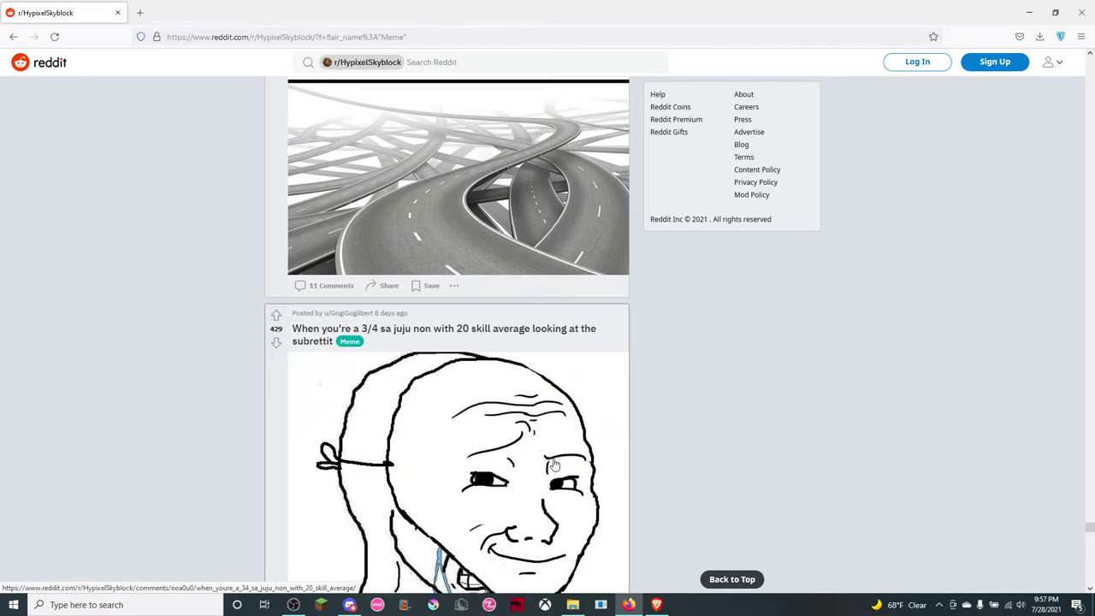
{"action": "scroll", "coordinate": [554, 465], "scroll_direction": "down", "scroll_amount": 1}
{"action": "scroll", "coordinate": [554, 464], "scroll_direction": "down", "scroll_amount": 1}
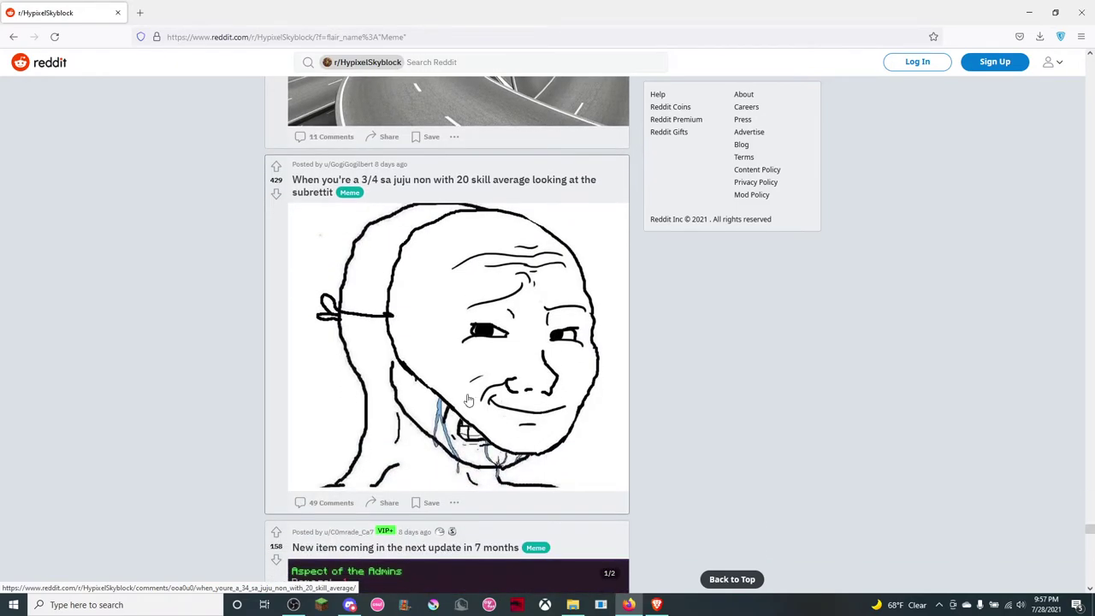
{"action": "scroll", "coordinate": [469, 399], "scroll_direction": "down", "scroll_amount": 1}
{"action": "scroll", "coordinate": [675, 414], "scroll_direction": "down", "scroll_amount": 4}
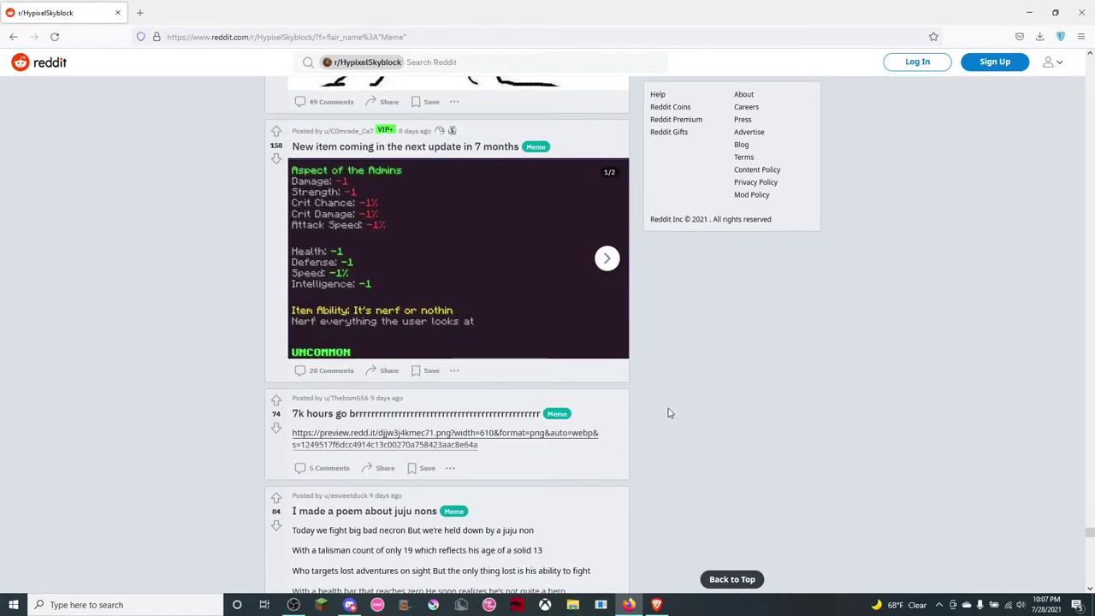
{"action": "scroll", "coordinate": [668, 413], "scroll_direction": "down", "scroll_amount": 2}
{"action": "scroll", "coordinate": [582, 386], "scroll_direction": "down", "scroll_amount": 2}
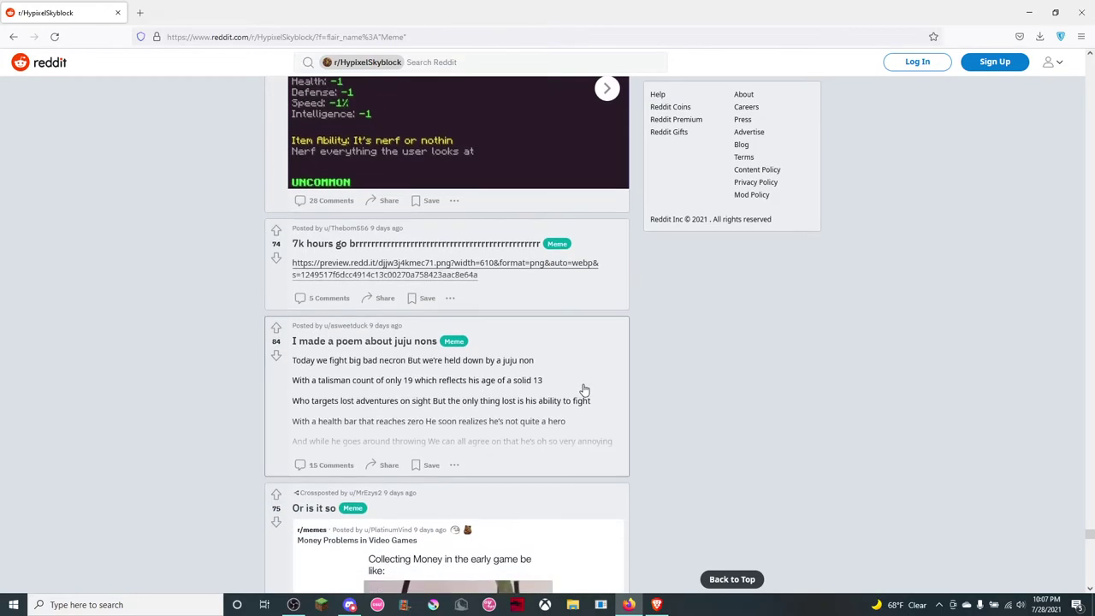
{"action": "scroll", "coordinate": [584, 390], "scroll_direction": "down", "scroll_amount": 1}
{"action": "scroll", "coordinate": [584, 390], "scroll_direction": "down", "scroll_amount": 2}
{"action": "scroll", "coordinate": [584, 390], "scroll_direction": "down", "scroll_amount": 2}
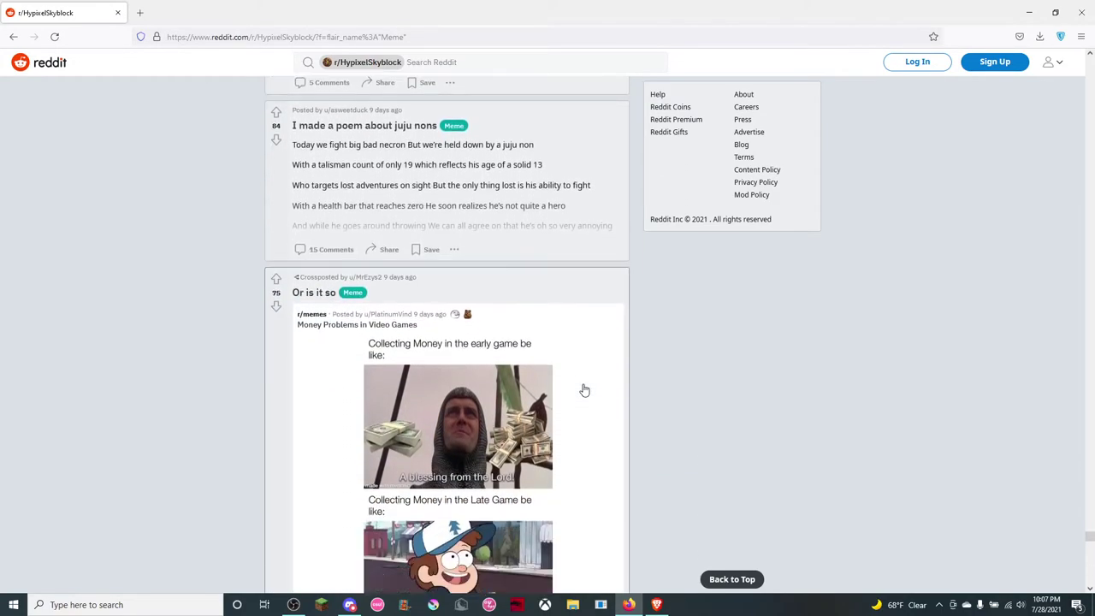
{"action": "scroll", "coordinate": [584, 390], "scroll_direction": "down", "scroll_amount": 3}
{"action": "scroll", "coordinate": [584, 390], "scroll_direction": "down", "scroll_amount": 1}
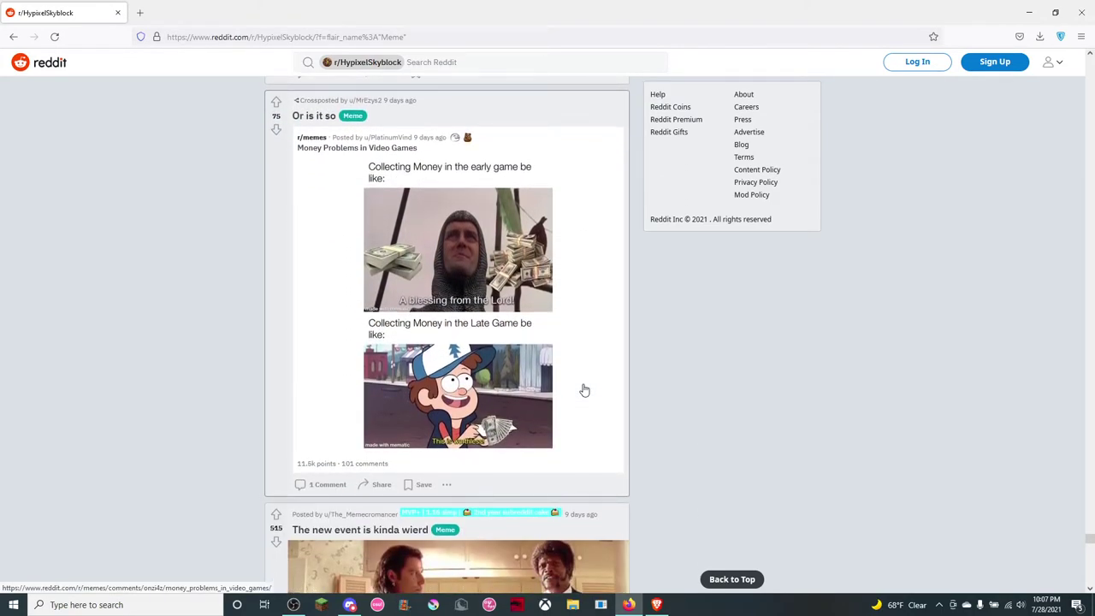
{"action": "scroll", "coordinate": [584, 390], "scroll_direction": "down", "scroll_amount": 5}
{"action": "scroll", "coordinate": [584, 390], "scroll_direction": "down", "scroll_amount": 3}
{"action": "scroll", "coordinate": [584, 390], "scroll_direction": "down", "scroll_amount": 1}
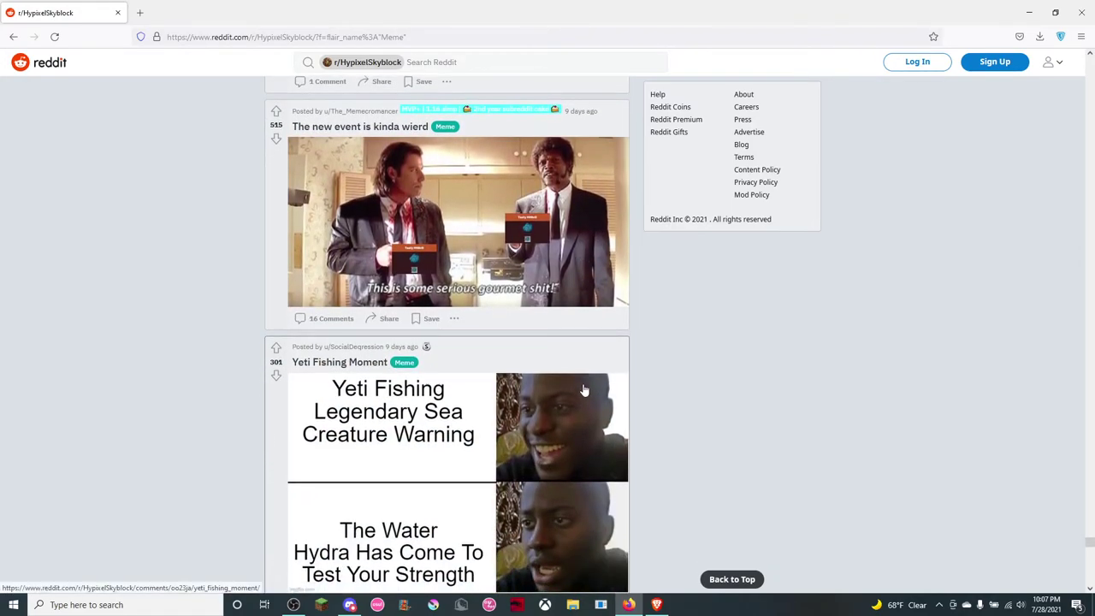
{"action": "scroll", "coordinate": [585, 390], "scroll_direction": "down", "scroll_amount": 1}
{"action": "scroll", "coordinate": [584, 390], "scroll_direction": "down", "scroll_amount": 1}
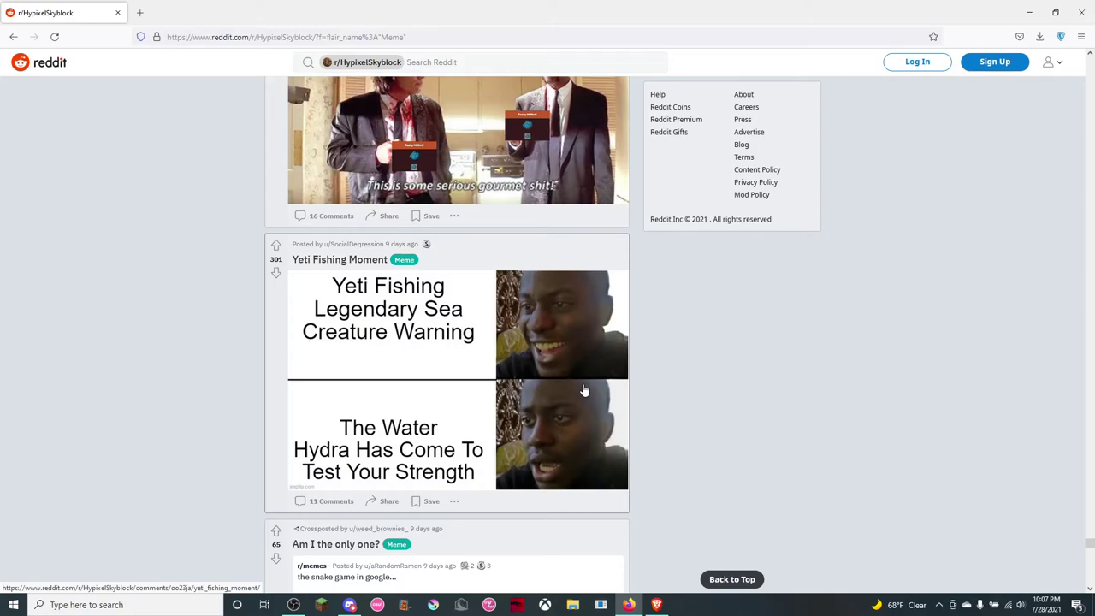
{"action": "scroll", "coordinate": [584, 390], "scroll_direction": "down", "scroll_amount": 3}
{"action": "scroll", "coordinate": [584, 390], "scroll_direction": "down", "scroll_amount": 3}
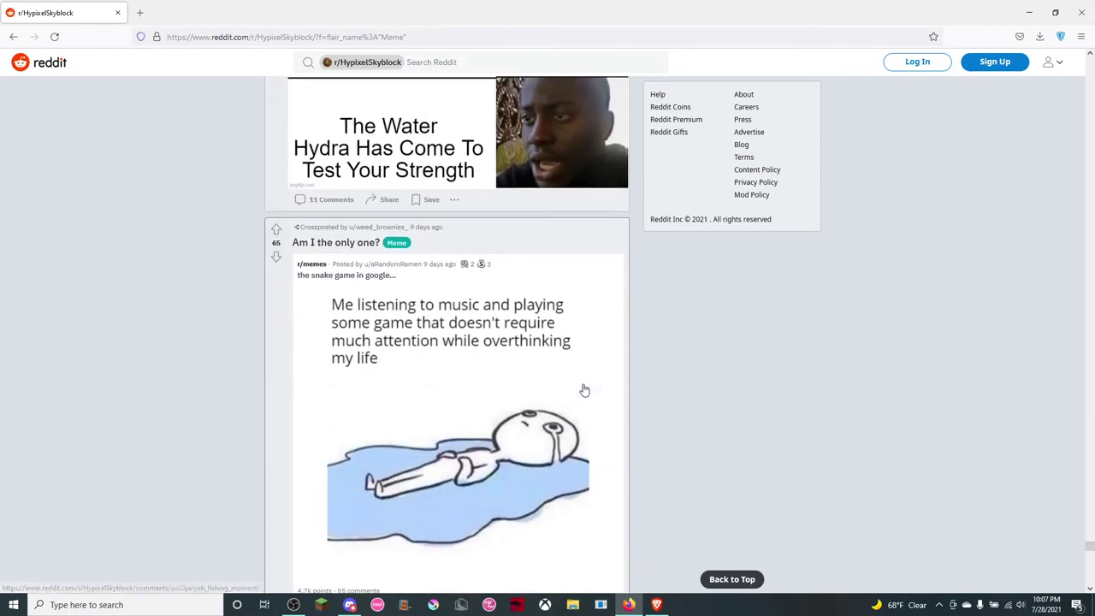
{"action": "scroll", "coordinate": [584, 390], "scroll_direction": "down", "scroll_amount": 2}
{"action": "scroll", "coordinate": [584, 390], "scroll_direction": "down", "scroll_amount": 3}
{"action": "scroll", "coordinate": [584, 390], "scroll_direction": "down", "scroll_amount": 2}
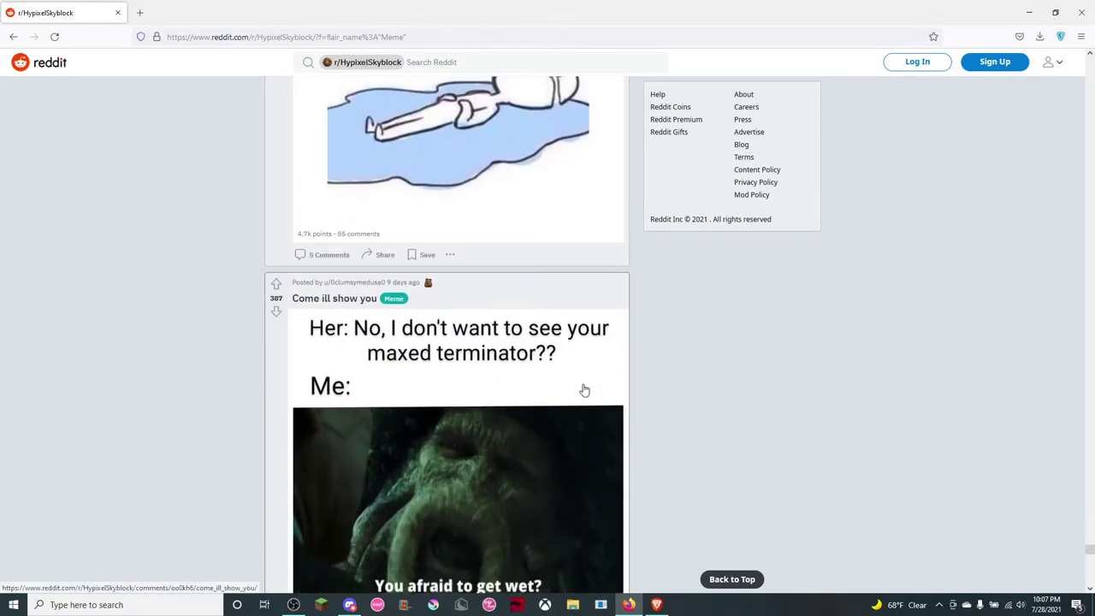
{"action": "scroll", "coordinate": [584, 390], "scroll_direction": "down", "scroll_amount": 3}
{"action": "scroll", "coordinate": [585, 390], "scroll_direction": "up", "scroll_amount": 6}
{"action": "scroll", "coordinate": [584, 390], "scroll_direction": "up", "scroll_amount": 4}
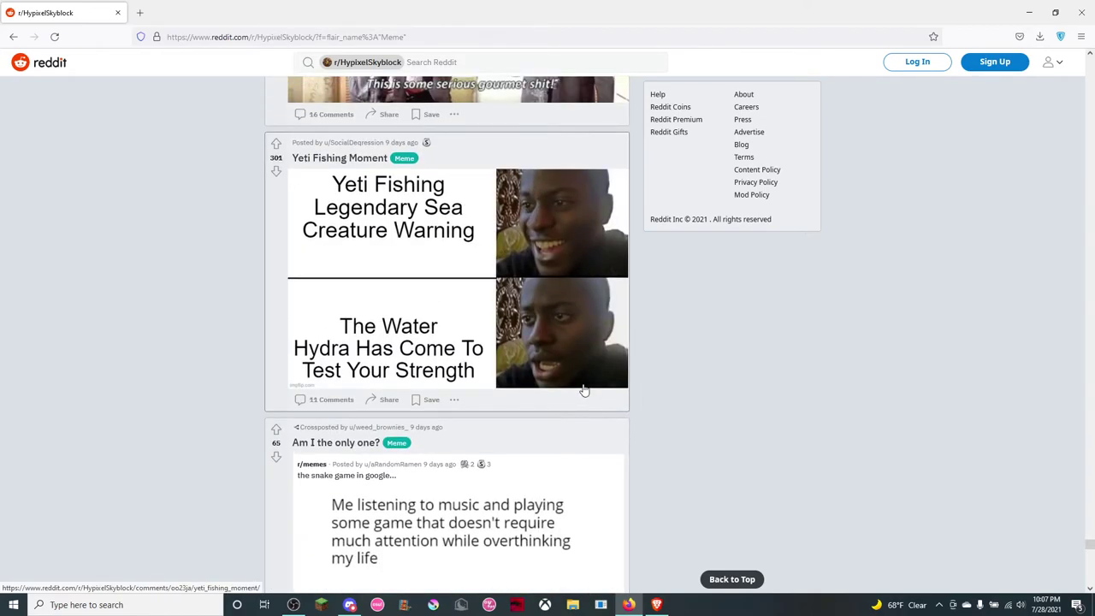
{"action": "scroll", "coordinate": [585, 390], "scroll_direction": "down", "scroll_amount": 4}
{"action": "scroll", "coordinate": [584, 390], "scroll_direction": "down", "scroll_amount": 2}
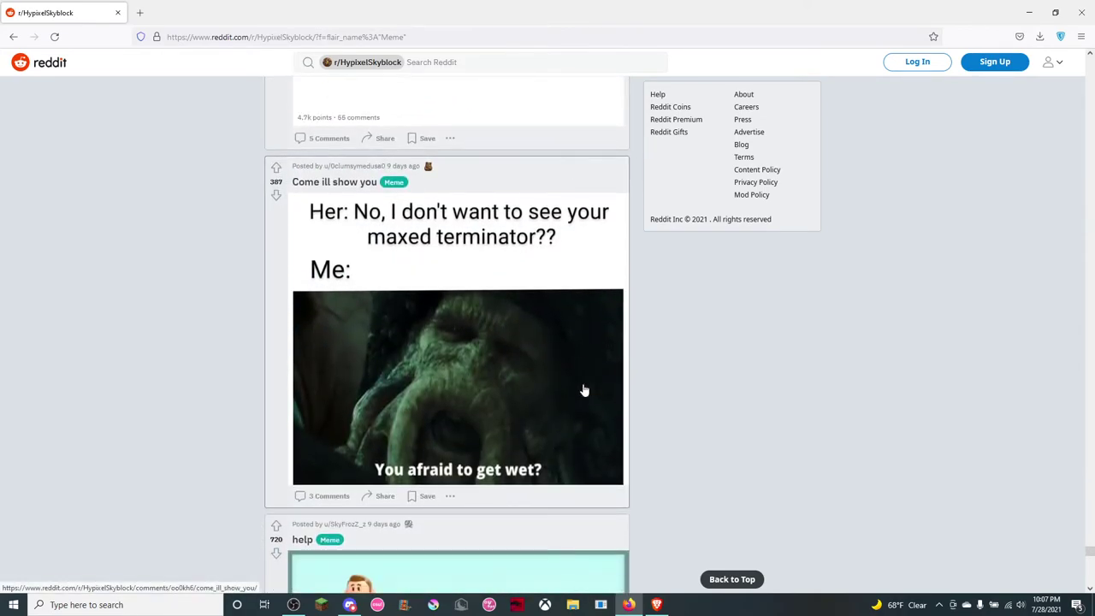
{"action": "scroll", "coordinate": [584, 391], "scroll_direction": "down", "scroll_amount": 2}
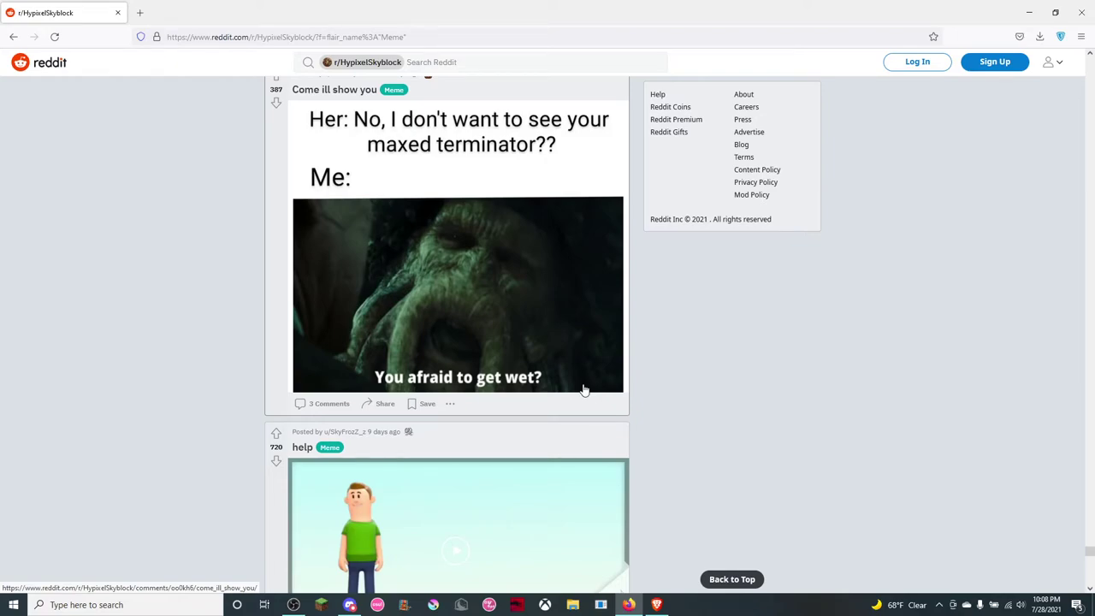
{"action": "scroll", "coordinate": [584, 390], "scroll_direction": "down", "scroll_amount": 2}
{"action": "scroll", "coordinate": [584, 390], "scroll_direction": "down", "scroll_amount": 2}
{"action": "scroll", "coordinate": [585, 390], "scroll_direction": "down", "scroll_amount": 3}
{"action": "scroll", "coordinate": [584, 390], "scroll_direction": "down", "scroll_amount": 5}
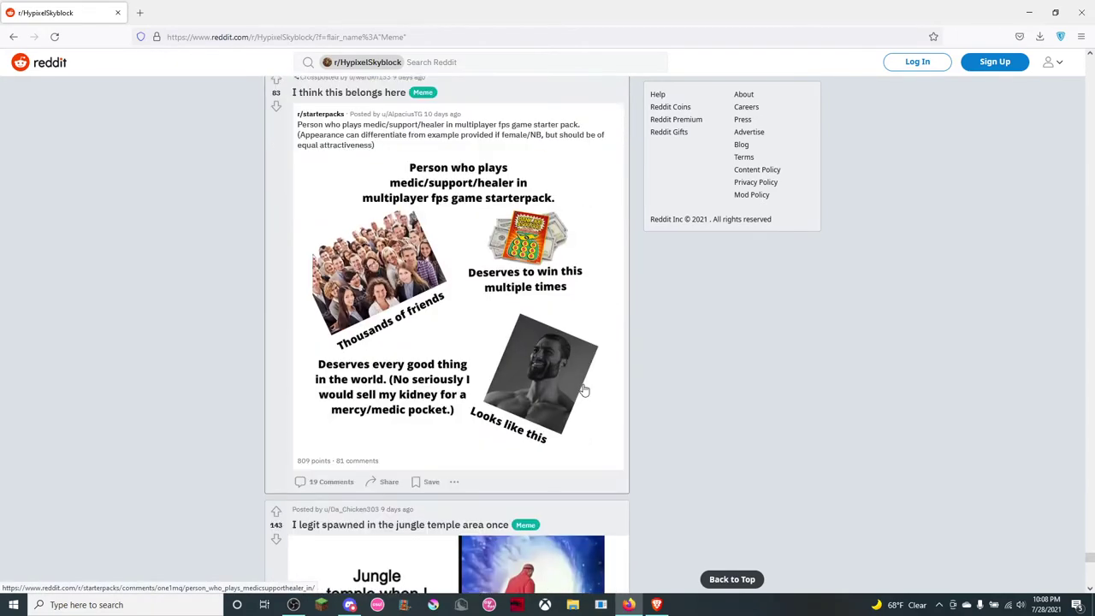
{"action": "scroll", "coordinate": [584, 390], "scroll_direction": "down", "scroll_amount": 1}
{"action": "scroll", "coordinate": [584, 390], "scroll_direction": "down", "scroll_amount": 2}
{"action": "scroll", "coordinate": [584, 390], "scroll_direction": "down", "scroll_amount": 1}
{"action": "scroll", "coordinate": [584, 390], "scroll_direction": "down", "scroll_amount": 1}
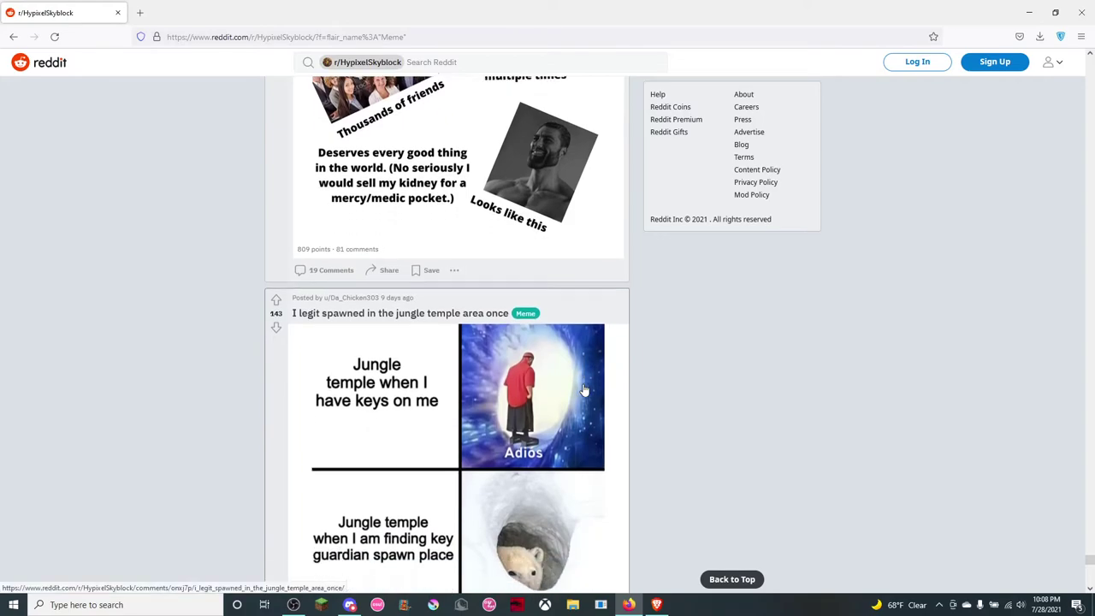
{"action": "scroll", "coordinate": [584, 390], "scroll_direction": "down", "scroll_amount": 1}
{"action": "scroll", "coordinate": [584, 390], "scroll_direction": "down", "scroll_amount": 1}
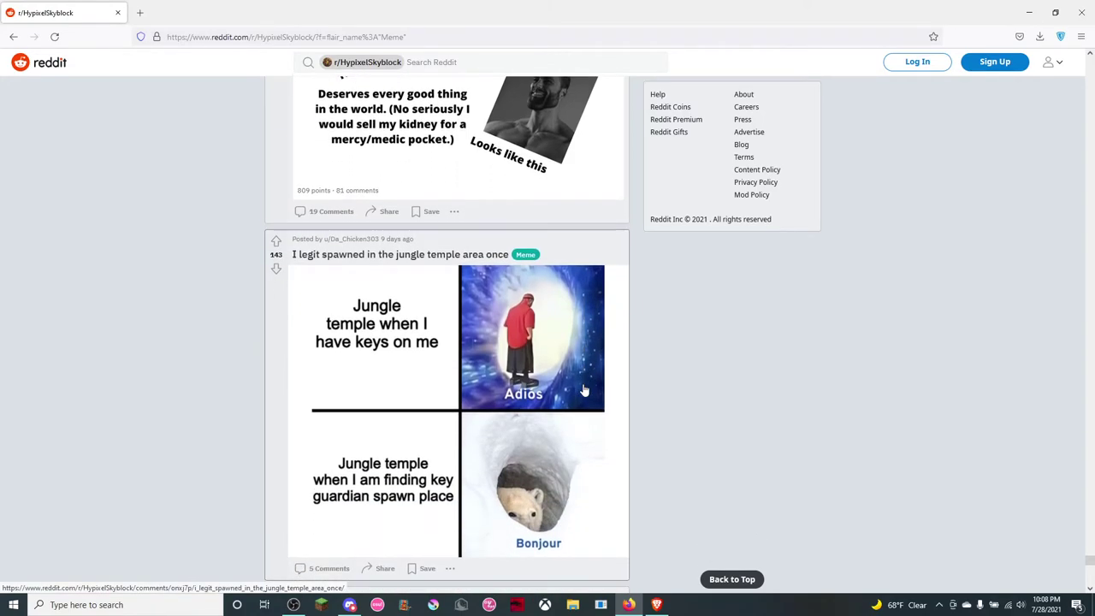
{"action": "scroll", "coordinate": [584, 390], "scroll_direction": "down", "scroll_amount": 1}
{"action": "scroll", "coordinate": [584, 390], "scroll_direction": "down", "scroll_amount": 1}
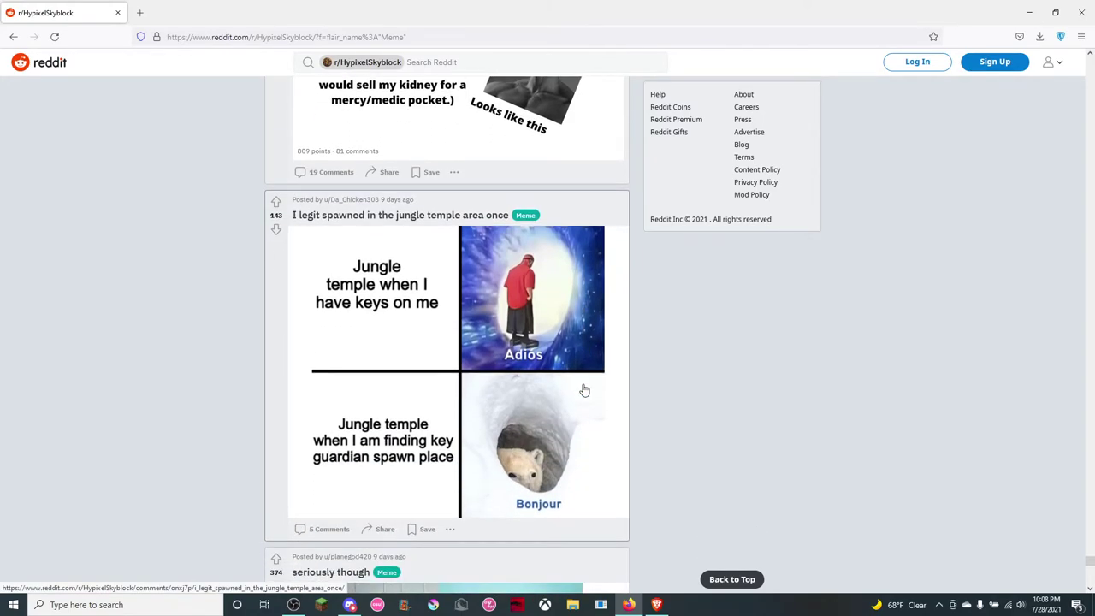
{"action": "scroll", "coordinate": [584, 390], "scroll_direction": "down", "scroll_amount": 2}
{"action": "scroll", "coordinate": [584, 390], "scroll_direction": "down", "scroll_amount": 2}
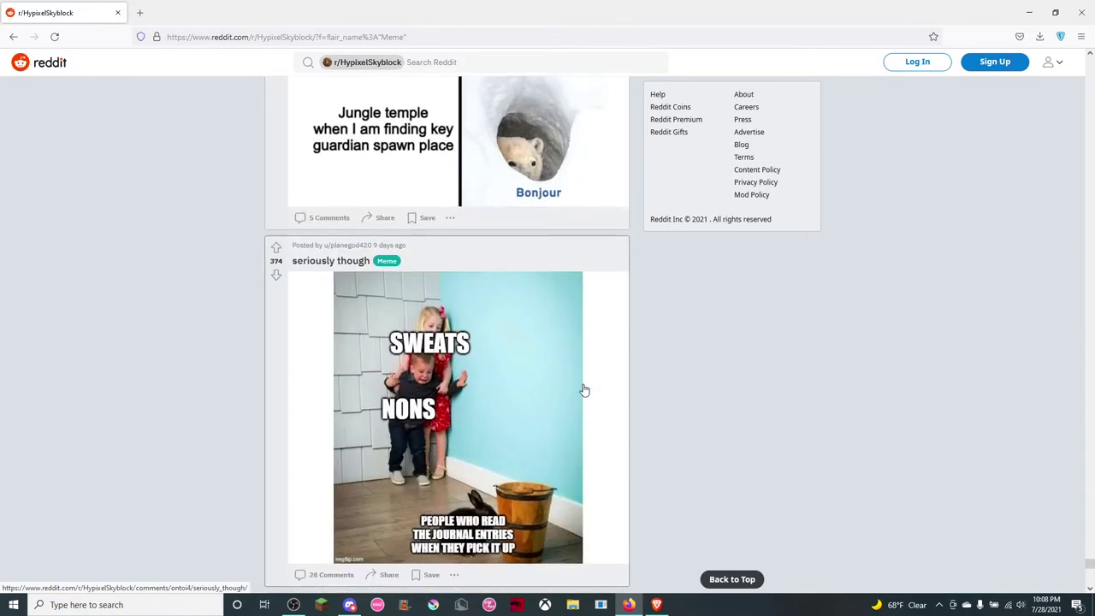
{"action": "scroll", "coordinate": [584, 390], "scroll_direction": "down", "scroll_amount": 1}
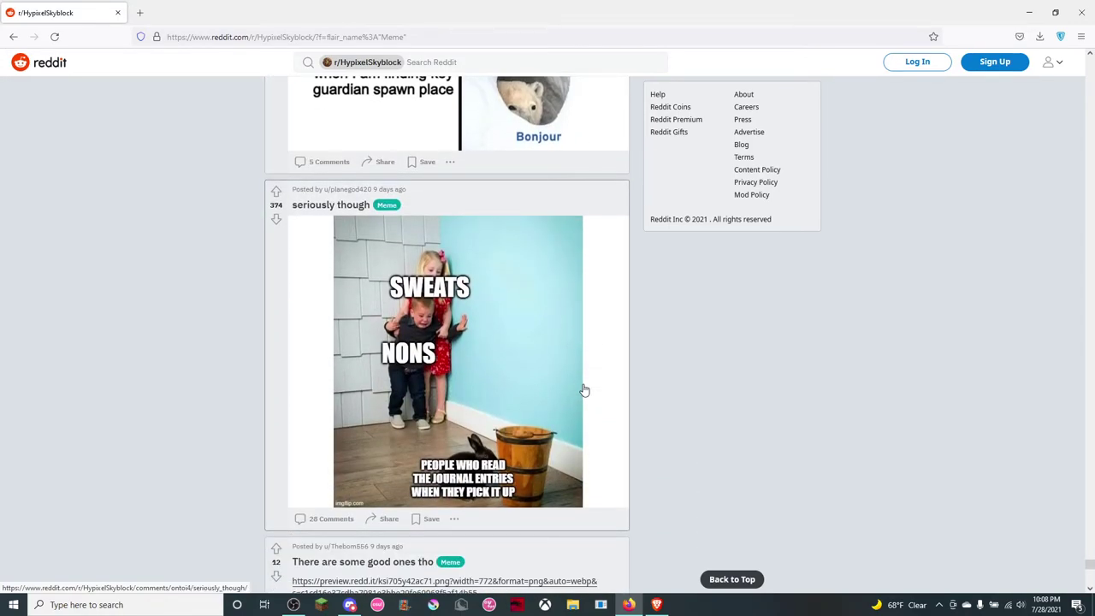
{"action": "scroll", "coordinate": [584, 390], "scroll_direction": "down", "scroll_amount": 2}
{"action": "scroll", "coordinate": [585, 390], "scroll_direction": "up", "scroll_amount": 1}
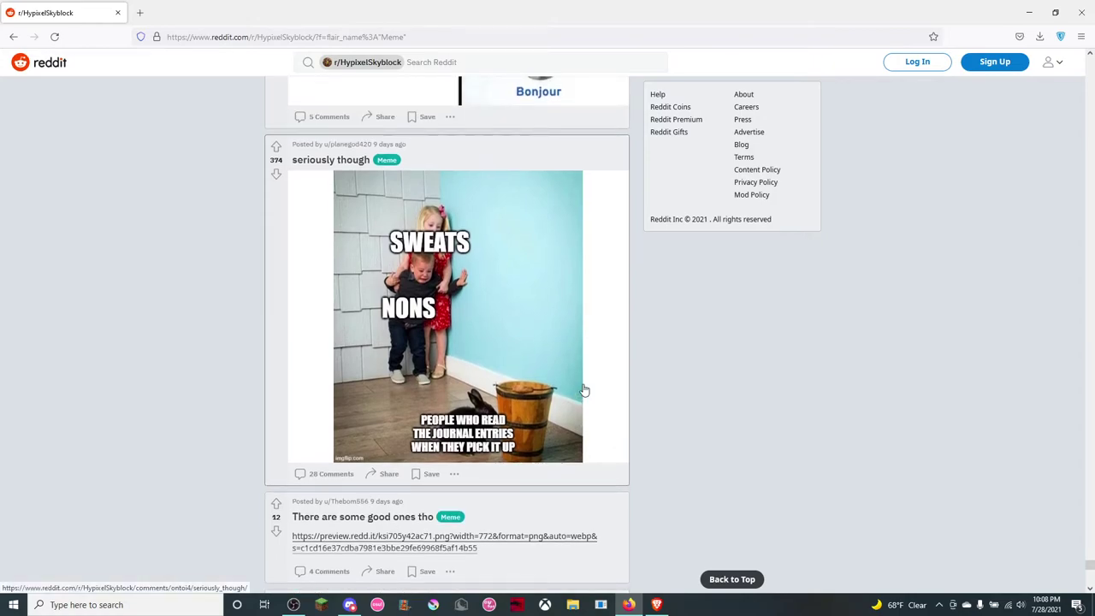
{"action": "scroll", "coordinate": [584, 390], "scroll_direction": "down", "scroll_amount": 2}
{"action": "scroll", "coordinate": [584, 390], "scroll_direction": "down", "scroll_amount": 2}
{"action": "scroll", "coordinate": [584, 390], "scroll_direction": "down", "scroll_amount": 2}
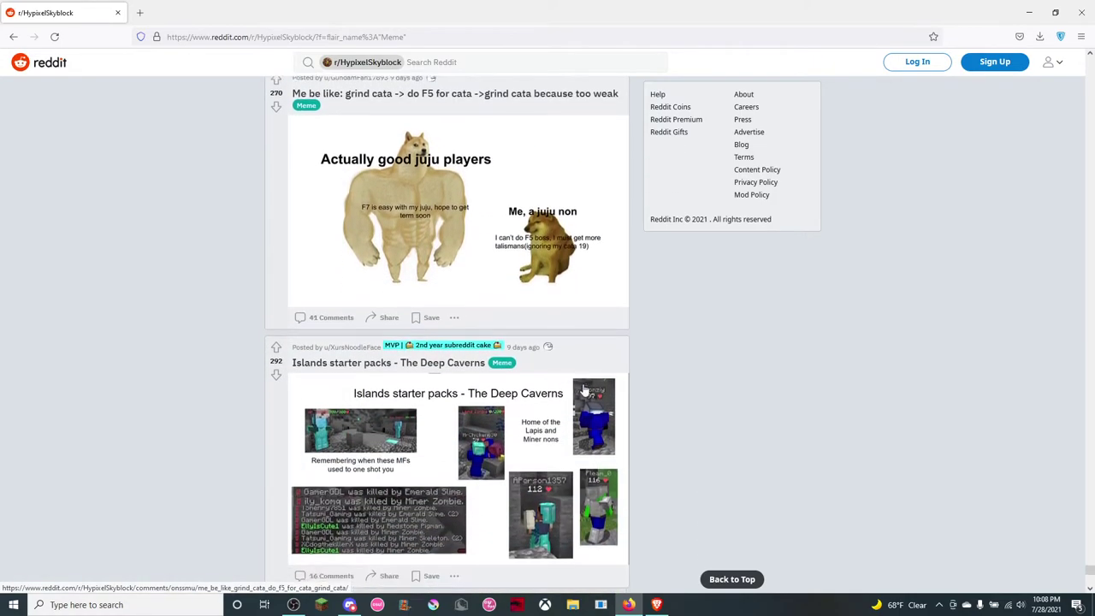
{"action": "scroll", "coordinate": [584, 390], "scroll_direction": "down", "scroll_amount": 1}
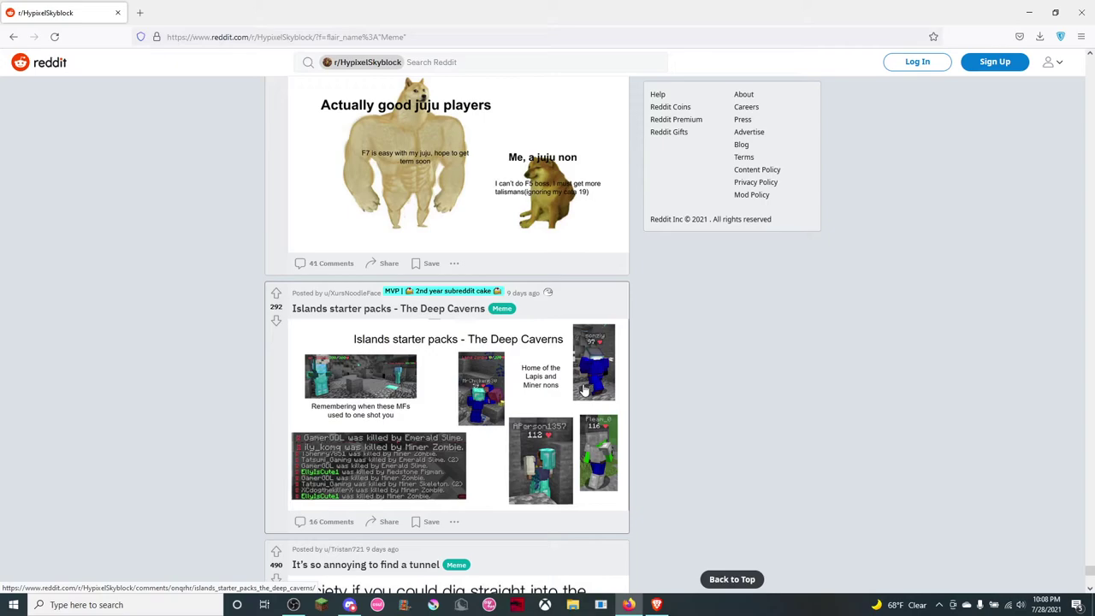
{"action": "scroll", "coordinate": [584, 391], "scroll_direction": "down", "scroll_amount": 1}
{"action": "scroll", "coordinate": [584, 391], "scroll_direction": "down", "scroll_amount": 2}
{"action": "scroll", "coordinate": [584, 391], "scroll_direction": "down", "scroll_amount": 1}
{"action": "scroll", "coordinate": [584, 391], "scroll_direction": "down", "scroll_amount": 2}
{"action": "scroll", "coordinate": [585, 391], "scroll_direction": "down", "scroll_amount": 2}
{"action": "scroll", "coordinate": [584, 391], "scroll_direction": "down", "scroll_amount": 1}
{"action": "scroll", "coordinate": [584, 391], "scroll_direction": "down", "scroll_amount": 2}
{"action": "scroll", "coordinate": [584, 391], "scroll_direction": "down", "scroll_amount": 1}
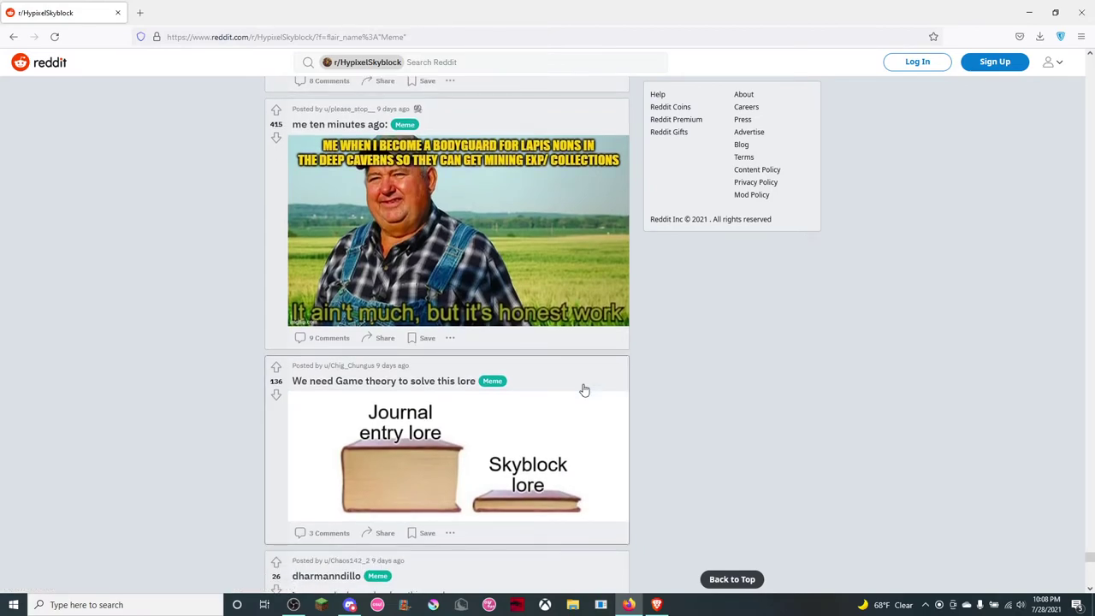
{"action": "scroll", "coordinate": [584, 391], "scroll_direction": "down", "scroll_amount": 1}
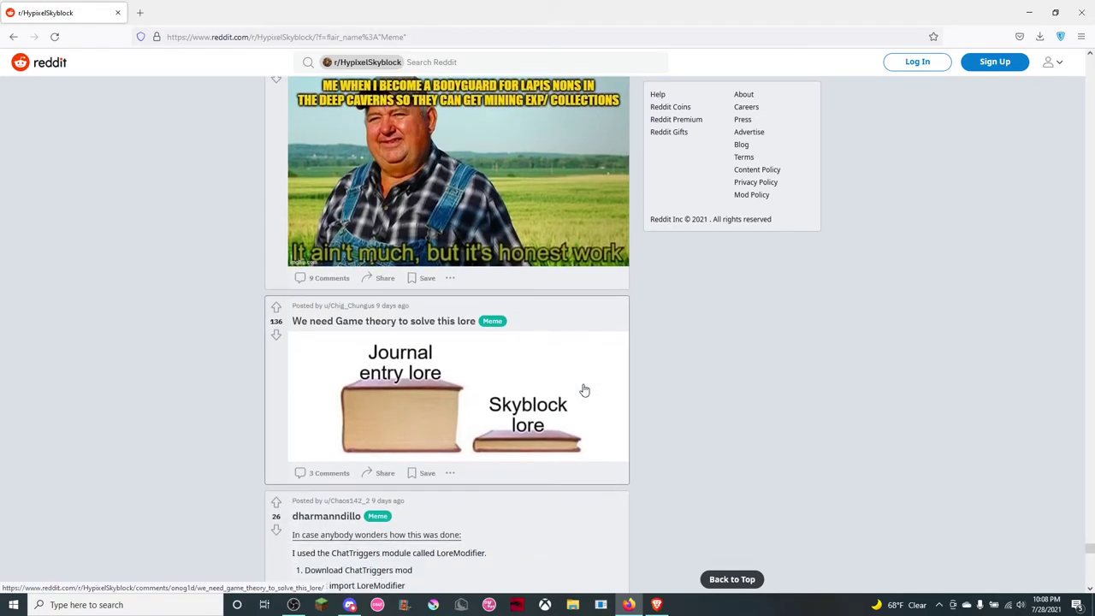
{"action": "scroll", "coordinate": [584, 391], "scroll_direction": "down", "scroll_amount": 2}
{"action": "scroll", "coordinate": [584, 391], "scroll_direction": "down", "scroll_amount": 2}
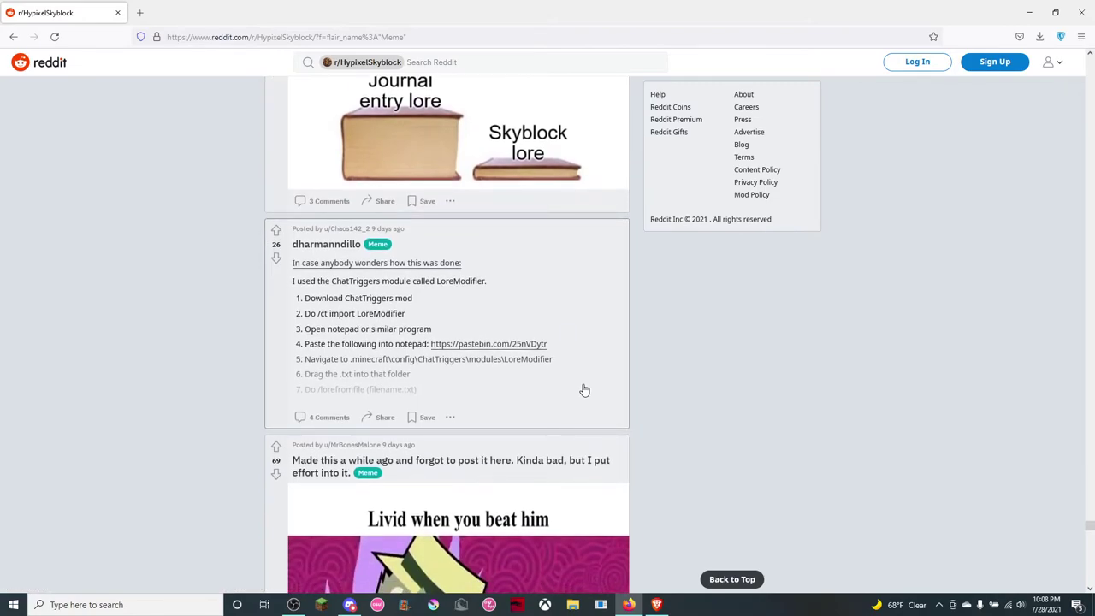
{"action": "scroll", "coordinate": [585, 391], "scroll_direction": "down", "scroll_amount": 3}
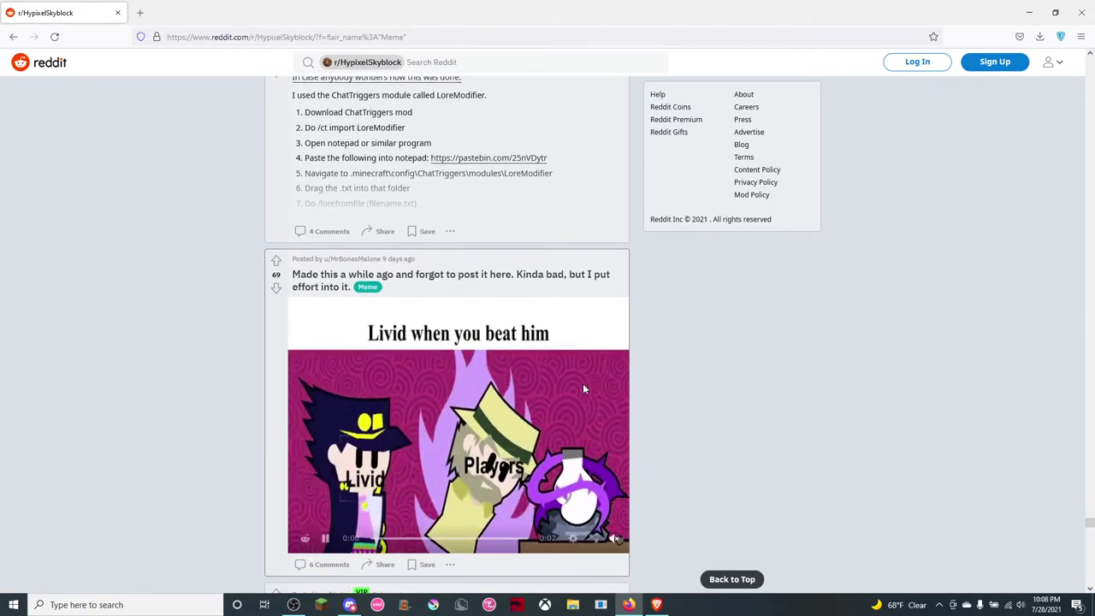
{"action": "scroll", "coordinate": [548, 453], "scroll_direction": "down", "scroll_amount": 3}
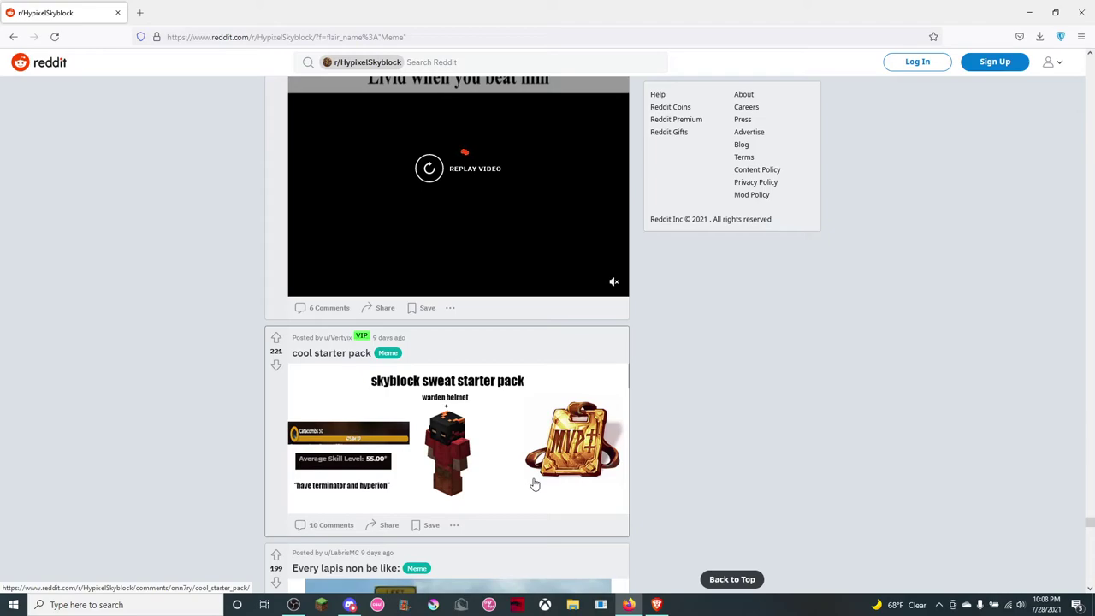
{"action": "scroll", "coordinate": [534, 485], "scroll_direction": "down", "scroll_amount": 1}
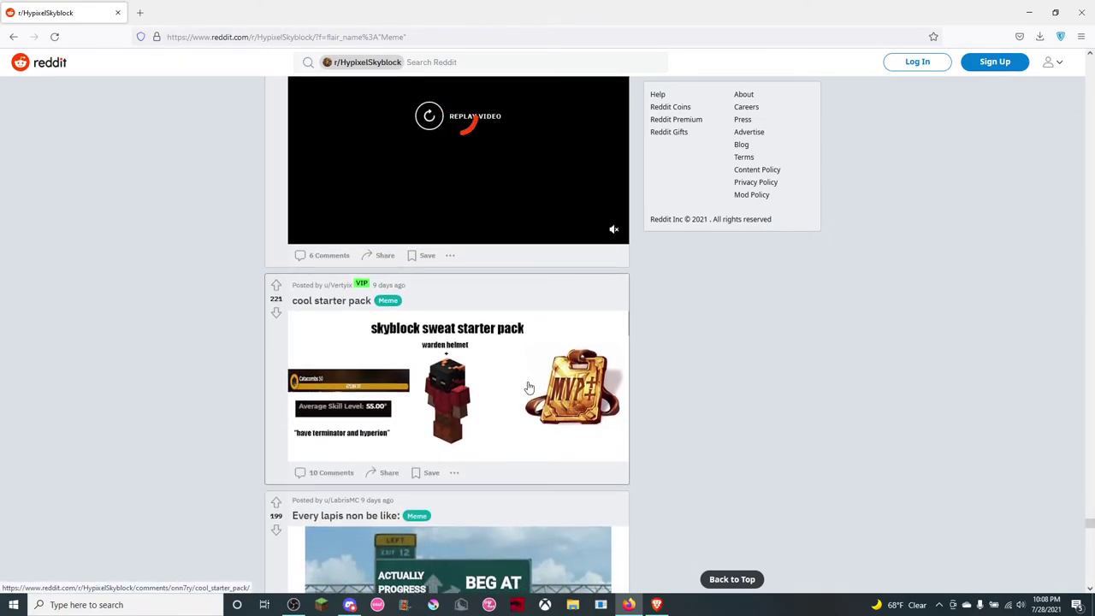
{"action": "scroll", "coordinate": [278, 417], "scroll_direction": "down", "scroll_amount": 3}
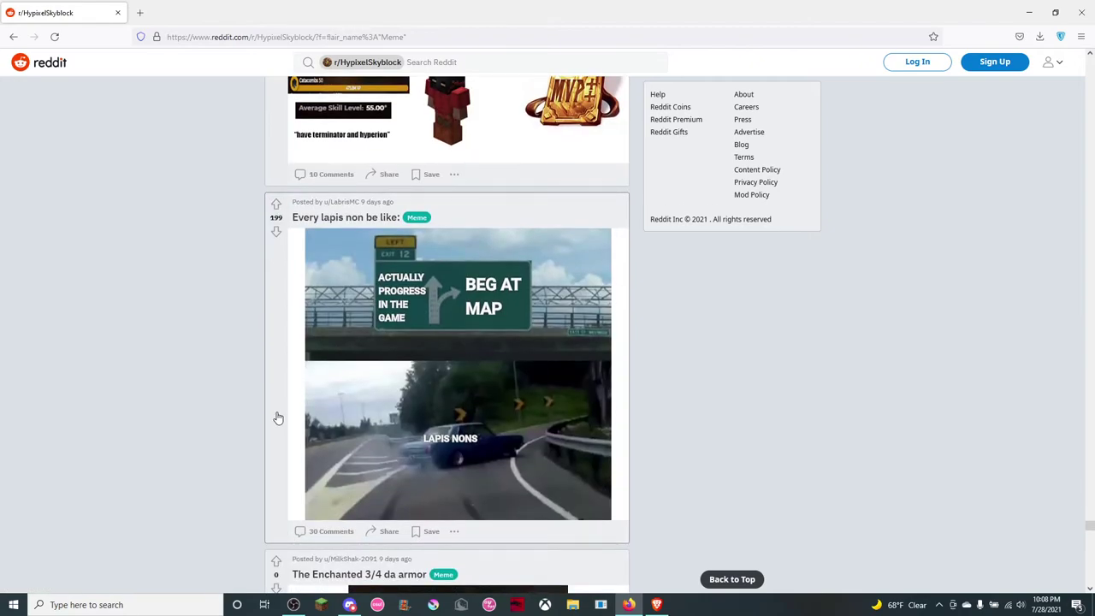
{"action": "scroll", "coordinate": [278, 417], "scroll_direction": "down", "scroll_amount": 2}
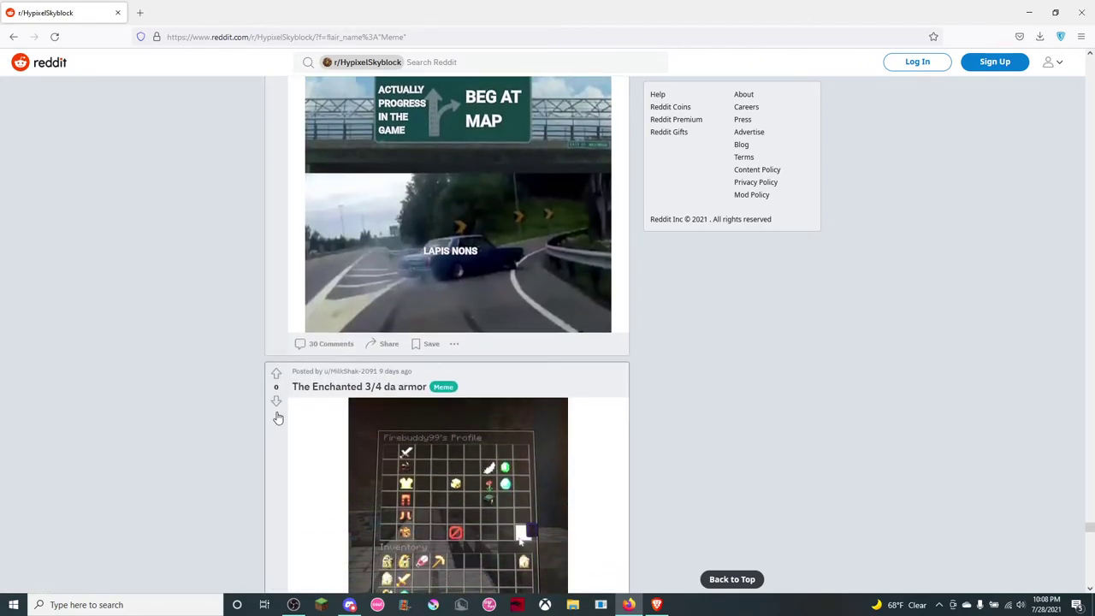
{"action": "scroll", "coordinate": [278, 417], "scroll_direction": "up", "scroll_amount": 1}
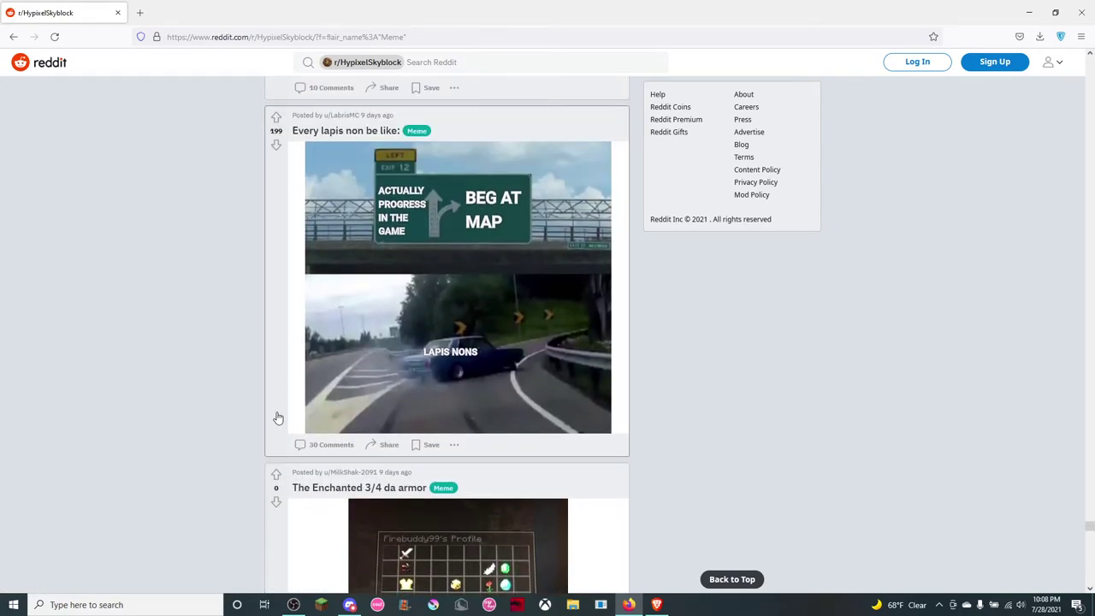
{"action": "scroll", "coordinate": [278, 417], "scroll_direction": "down", "scroll_amount": 1}
{"action": "scroll", "coordinate": [278, 417], "scroll_direction": "down", "scroll_amount": 1}
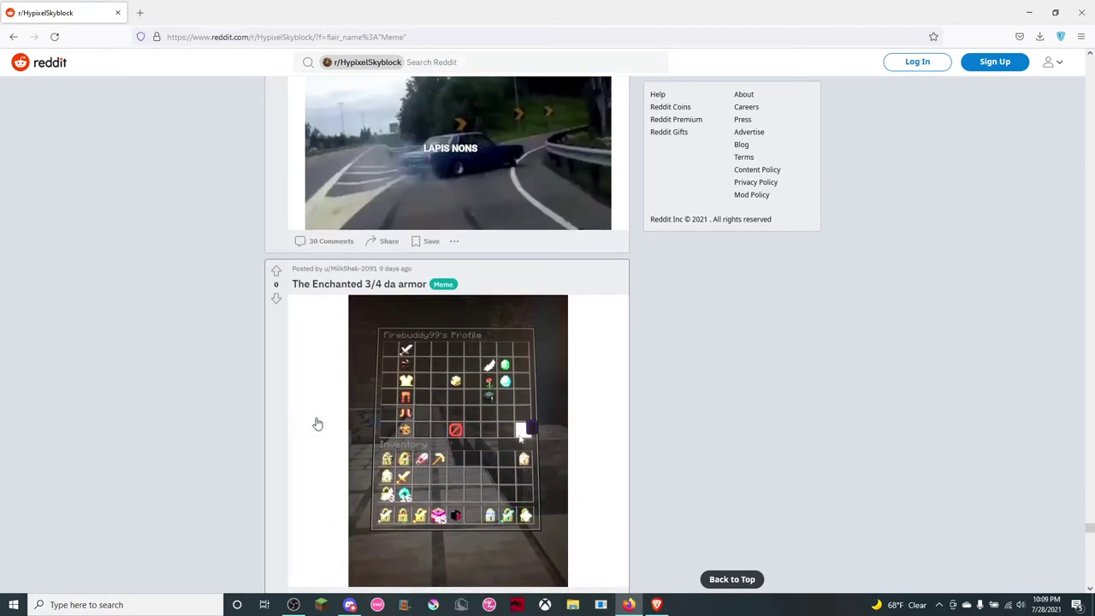
{"action": "scroll", "coordinate": [345, 426], "scroll_direction": "down", "scroll_amount": 2}
{"action": "scroll", "coordinate": [344, 426], "scroll_direction": "down", "scroll_amount": 2}
{"action": "scroll", "coordinate": [344, 426], "scroll_direction": "down", "scroll_amount": 1}
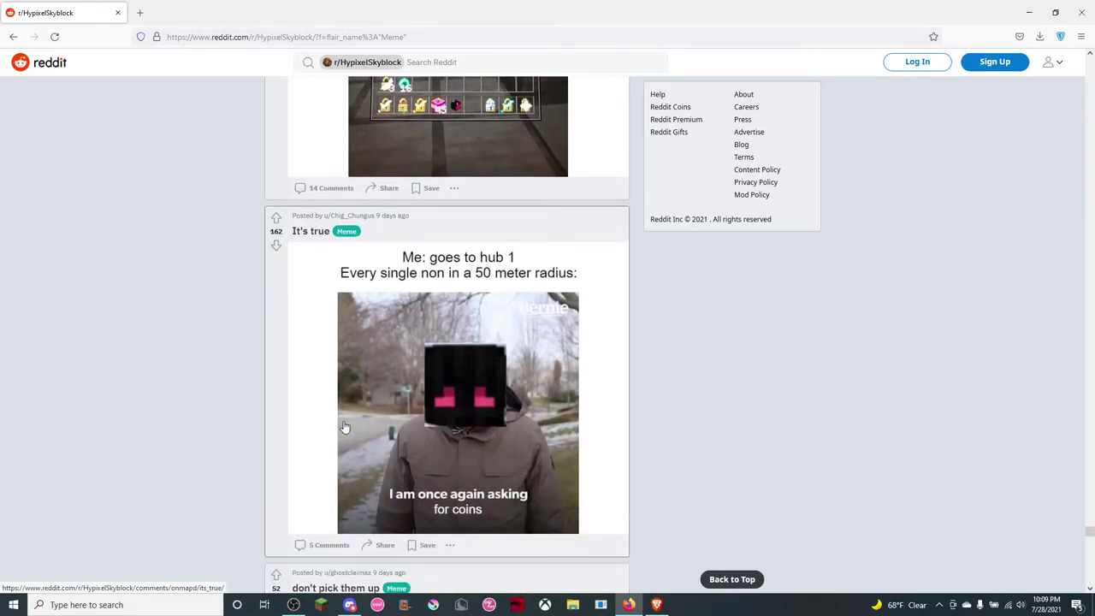
{"action": "scroll", "coordinate": [345, 426], "scroll_direction": "down", "scroll_amount": 2}
{"action": "scroll", "coordinate": [344, 426], "scroll_direction": "down", "scroll_amount": 2}
{"action": "scroll", "coordinate": [345, 426], "scroll_direction": "down", "scroll_amount": 1}
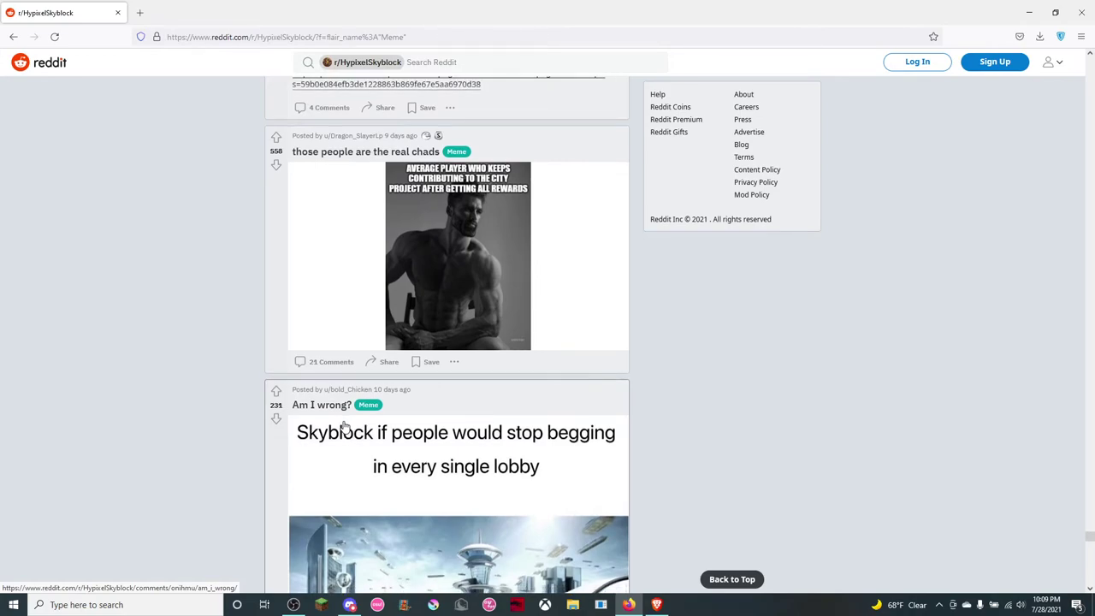
{"action": "scroll", "coordinate": [345, 426], "scroll_direction": "down", "scroll_amount": 1}
{"action": "scroll", "coordinate": [345, 426], "scroll_direction": "down", "scroll_amount": 1}
{"action": "scroll", "coordinate": [344, 426], "scroll_direction": "down", "scroll_amount": 1}
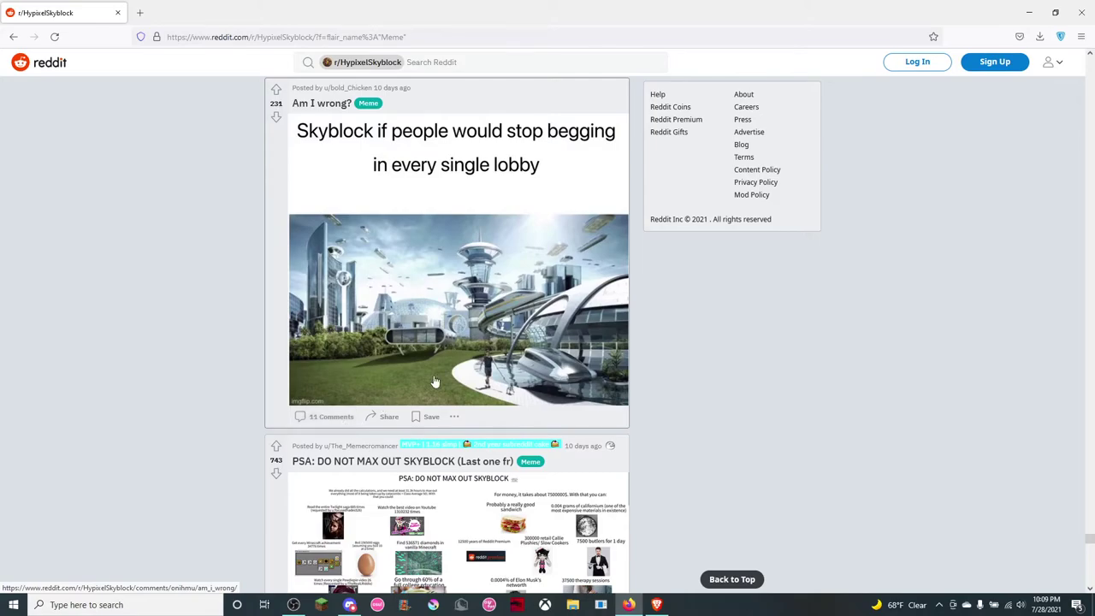
{"action": "scroll", "coordinate": [433, 366], "scroll_direction": "down", "scroll_amount": 1}
{"action": "scroll", "coordinate": [433, 366], "scroll_direction": "down", "scroll_amount": 1}
{"action": "scroll", "coordinate": [433, 366], "scroll_direction": "down", "scroll_amount": 1}
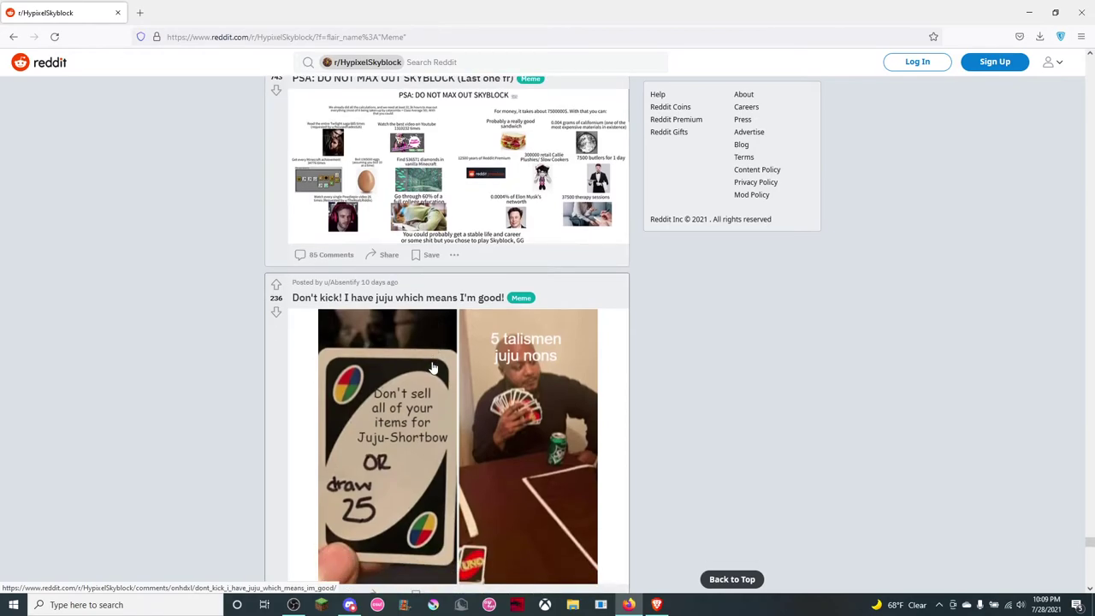
{"action": "scroll", "coordinate": [497, 413], "scroll_direction": "down", "scroll_amount": 1}
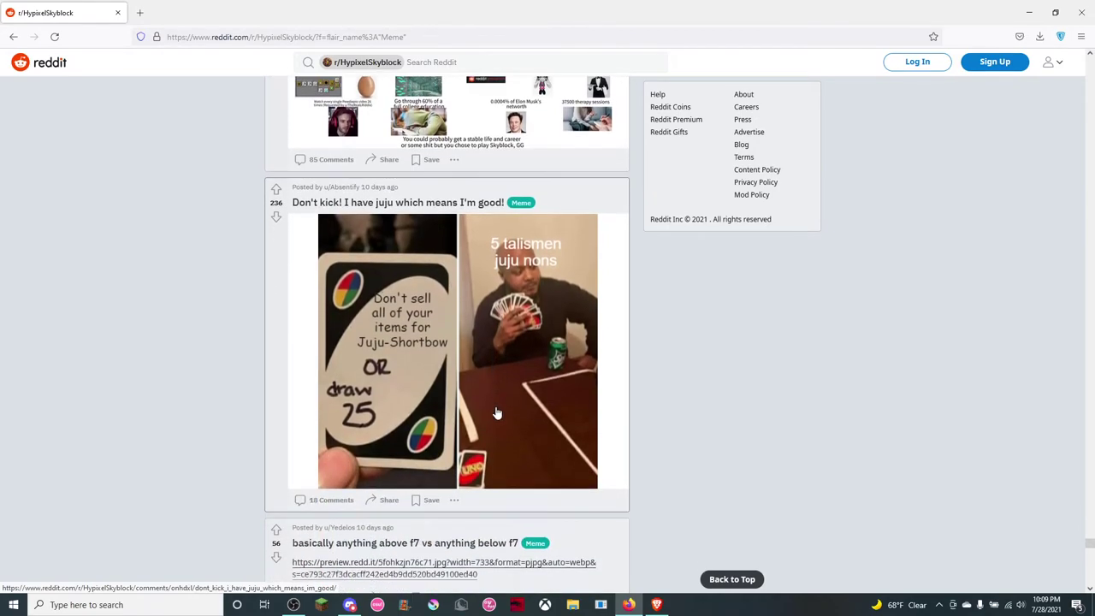
{"action": "scroll", "coordinate": [497, 413], "scroll_direction": "down", "scroll_amount": 1}
{"action": "scroll", "coordinate": [497, 413], "scroll_direction": "down", "scroll_amount": 1}
{"action": "scroll", "coordinate": [497, 414], "scroll_direction": "down", "scroll_amount": 1}
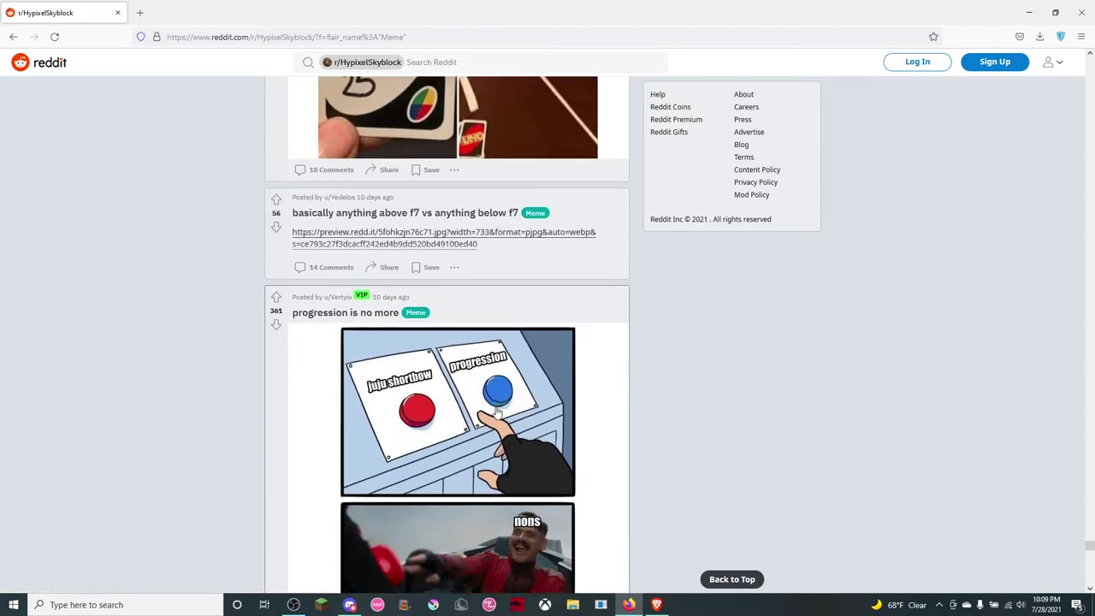
{"action": "scroll", "coordinate": [497, 413], "scroll_direction": "down", "scroll_amount": 1}
{"action": "scroll", "coordinate": [497, 413], "scroll_direction": "down", "scroll_amount": 2}
{"action": "scroll", "coordinate": [497, 413], "scroll_direction": "down", "scroll_amount": 1}
{"action": "scroll", "coordinate": [497, 413], "scroll_direction": "up", "scroll_amount": 2}
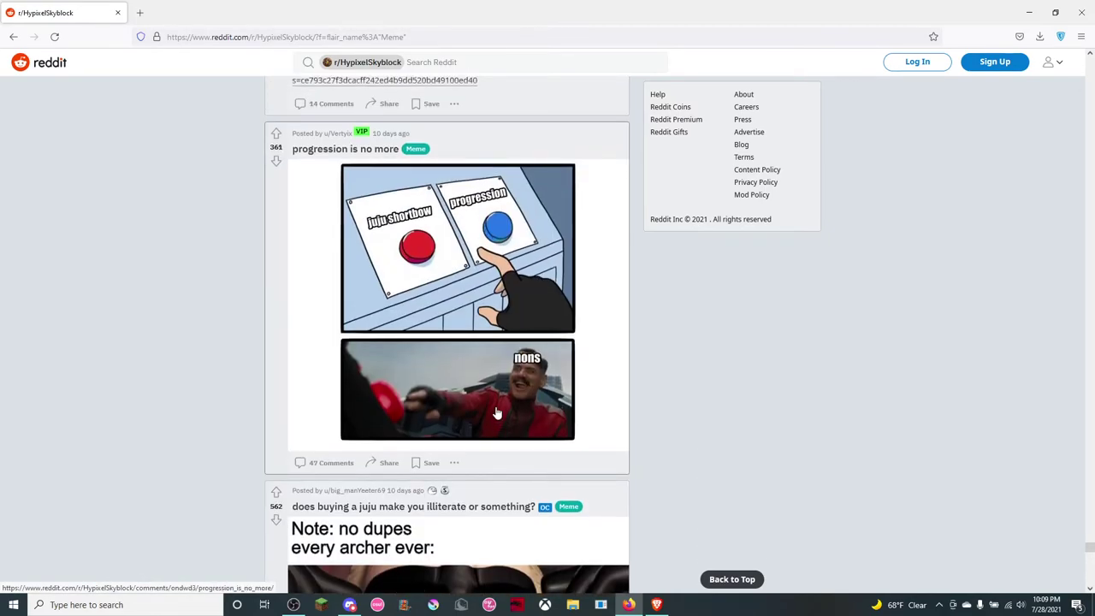
{"action": "scroll", "coordinate": [496, 413], "scroll_direction": "down", "scroll_amount": 1}
{"action": "scroll", "coordinate": [497, 413], "scroll_direction": "down", "scroll_amount": 1}
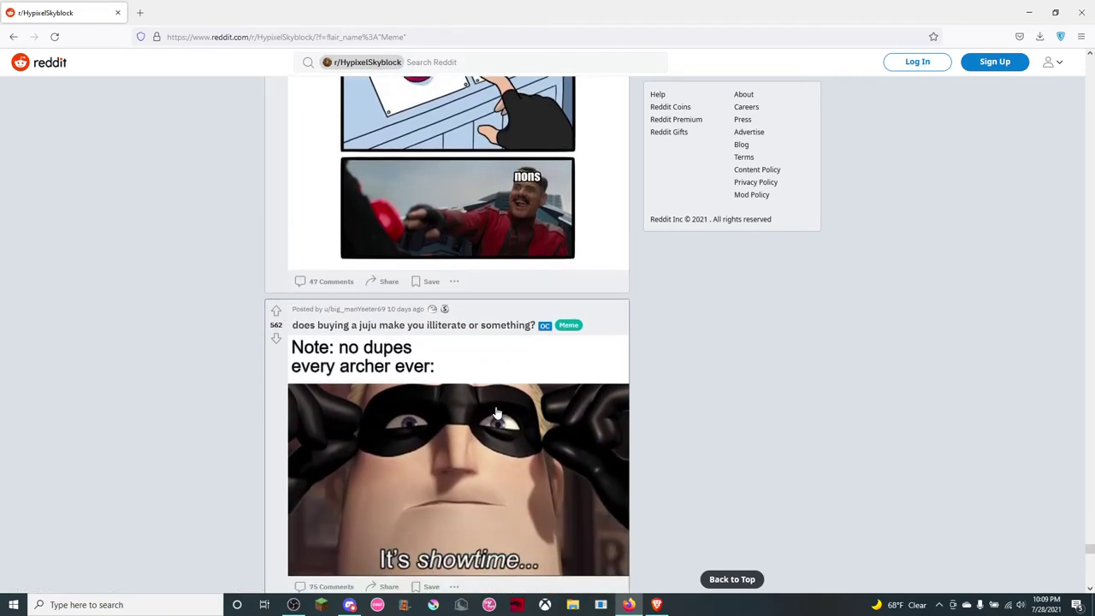
{"action": "scroll", "coordinate": [497, 413], "scroll_direction": "down", "scroll_amount": 1}
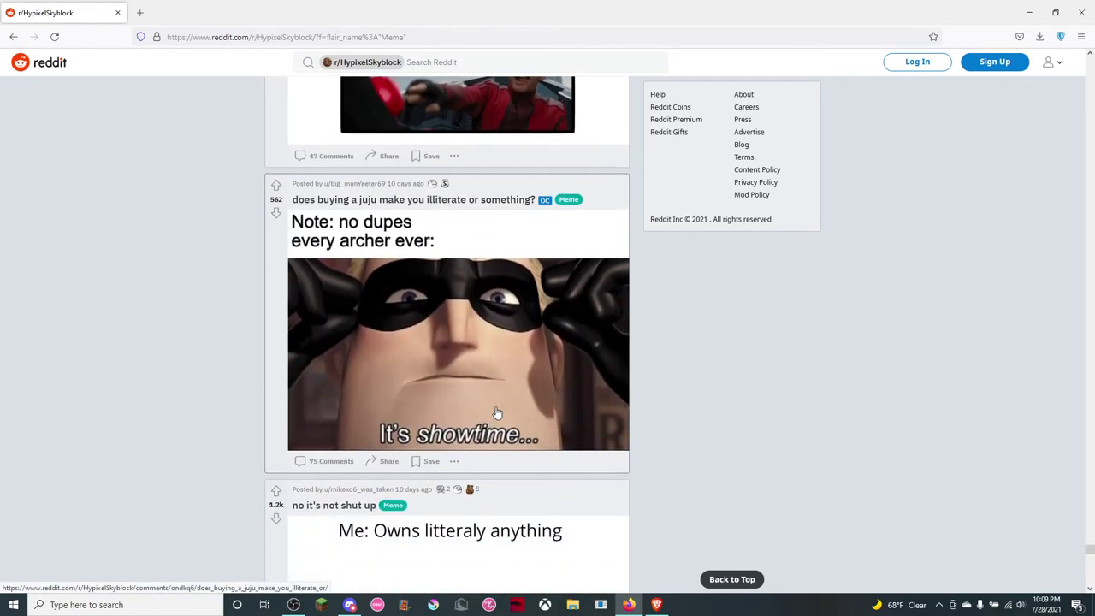
{"action": "scroll", "coordinate": [497, 413], "scroll_direction": "down", "scroll_amount": 2}
{"action": "scroll", "coordinate": [497, 413], "scroll_direction": "down", "scroll_amount": 1}
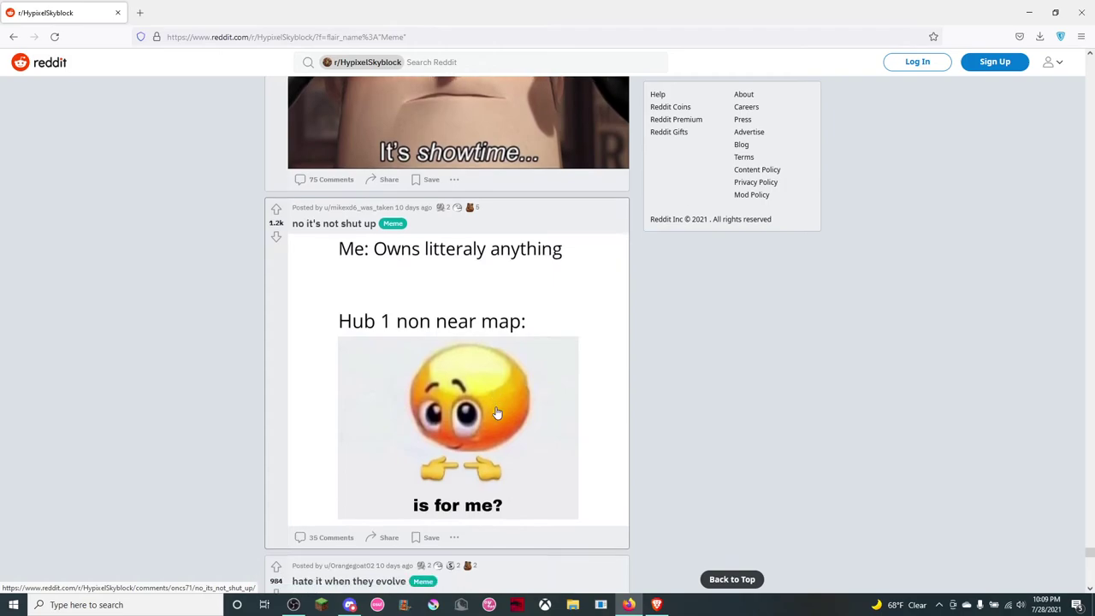
{"action": "scroll", "coordinate": [497, 413], "scroll_direction": "down", "scroll_amount": 2}
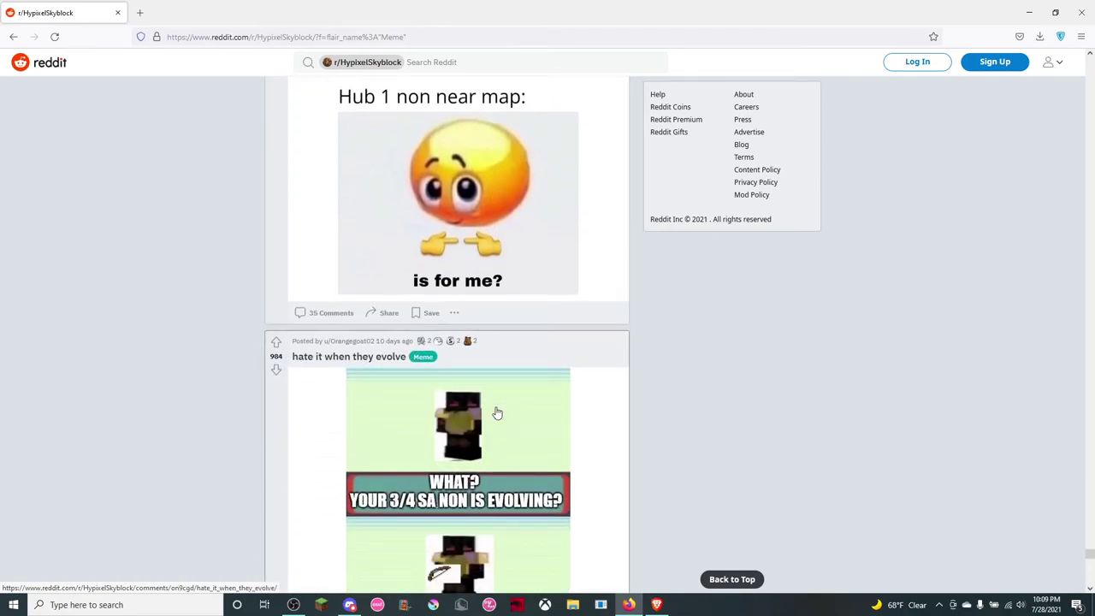
{"action": "scroll", "coordinate": [497, 413], "scroll_direction": "down", "scroll_amount": 1}
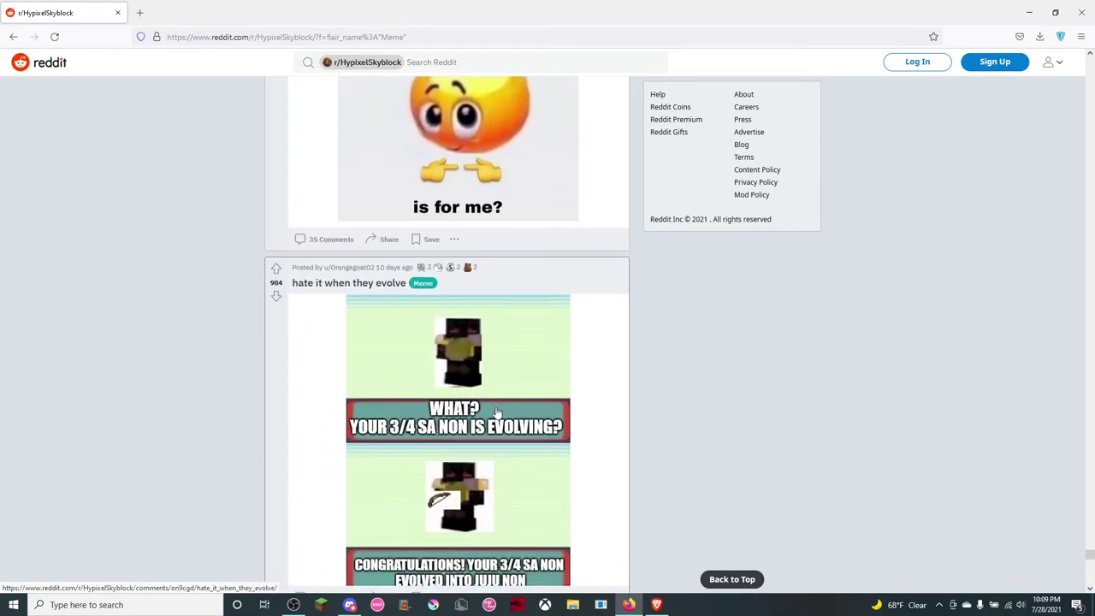
{"action": "scroll", "coordinate": [497, 413], "scroll_direction": "down", "scroll_amount": 1}
{"action": "scroll", "coordinate": [497, 413], "scroll_direction": "down", "scroll_amount": 1}
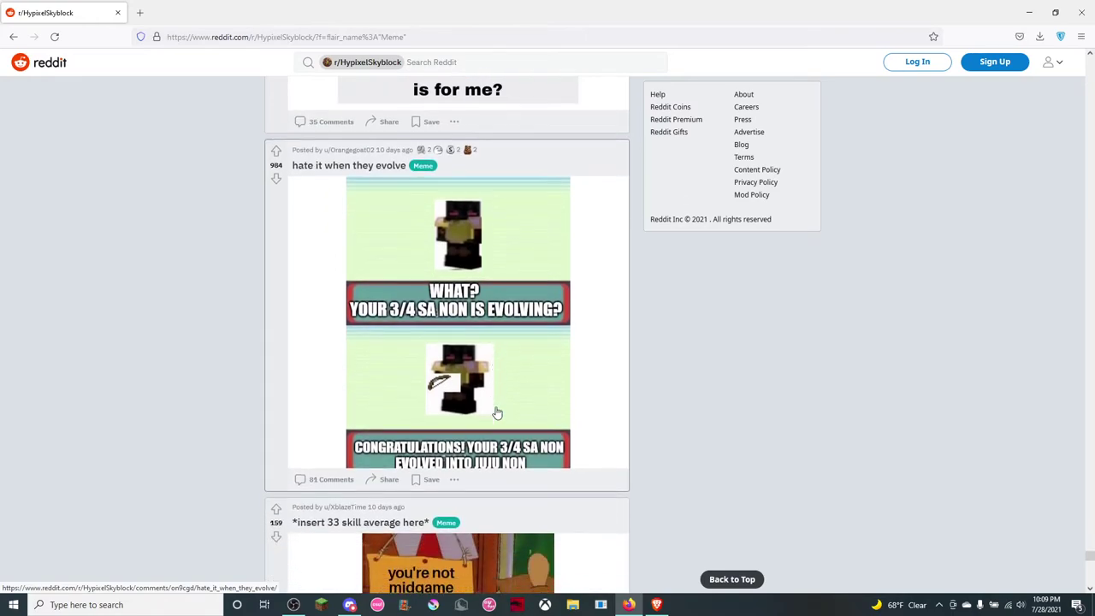
{"action": "scroll", "coordinate": [497, 413], "scroll_direction": "down", "scroll_amount": 1}
{"action": "scroll", "coordinate": [497, 413], "scroll_direction": "down", "scroll_amount": 1}
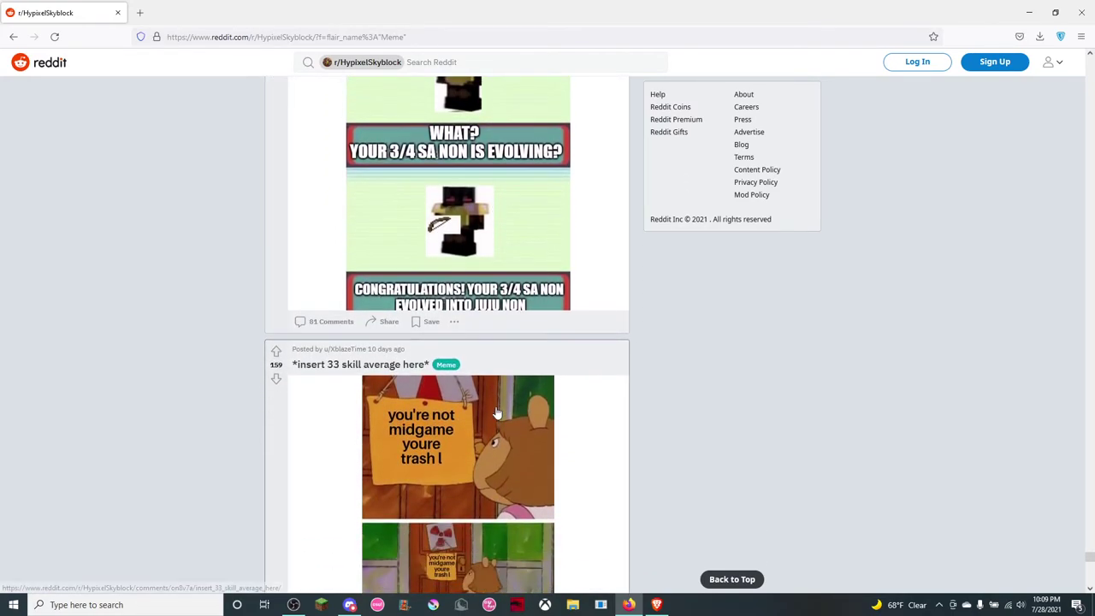
{"action": "scroll", "coordinate": [497, 414], "scroll_direction": "down", "scroll_amount": 1}
{"action": "scroll", "coordinate": [497, 413], "scroll_direction": "down", "scroll_amount": 3}
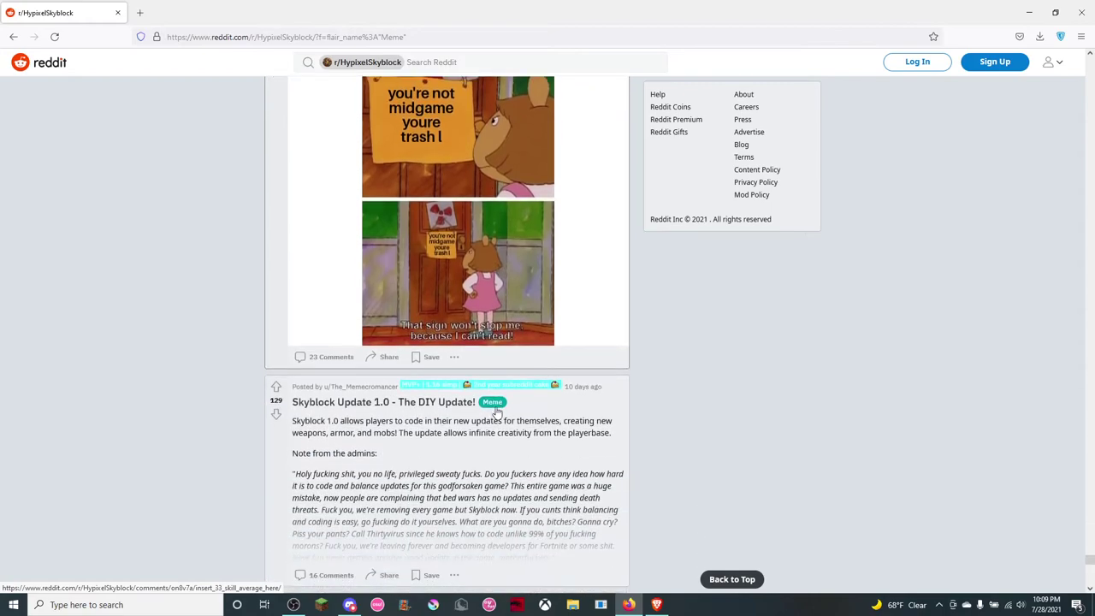
{"action": "scroll", "coordinate": [497, 413], "scroll_direction": "down", "scroll_amount": 1}
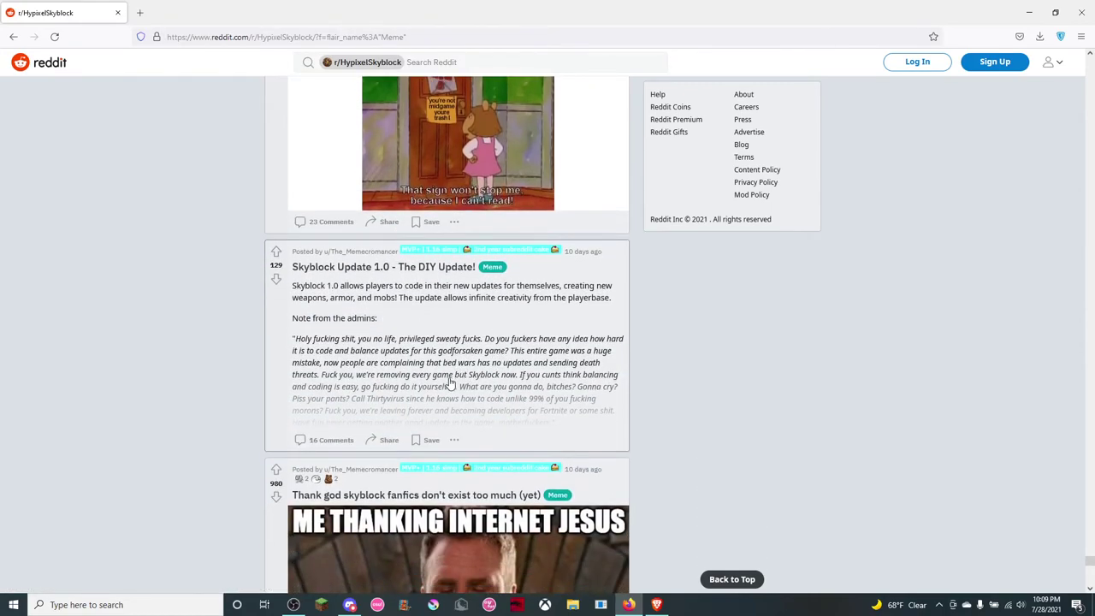
{"action": "scroll", "coordinate": [450, 383], "scroll_direction": "down", "scroll_amount": 1}
{"action": "scroll", "coordinate": [450, 382], "scroll_direction": "down", "scroll_amount": 2}
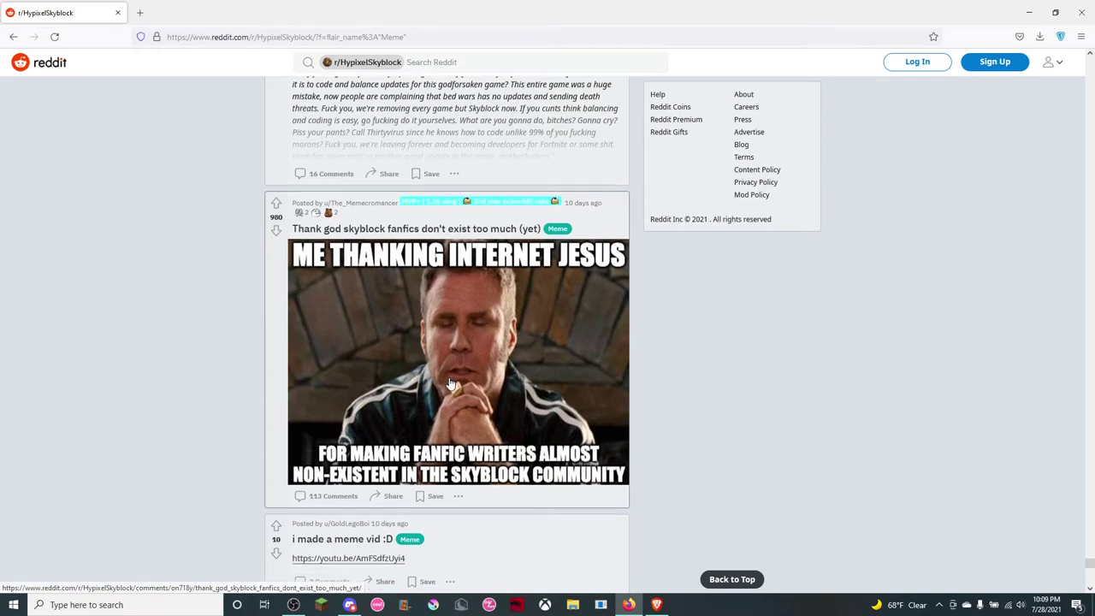
{"action": "scroll", "coordinate": [450, 382], "scroll_direction": "down", "scroll_amount": 1}
{"action": "scroll", "coordinate": [451, 382], "scroll_direction": "down", "scroll_amount": 1}
{"action": "scroll", "coordinate": [450, 383], "scroll_direction": "down", "scroll_amount": 1}
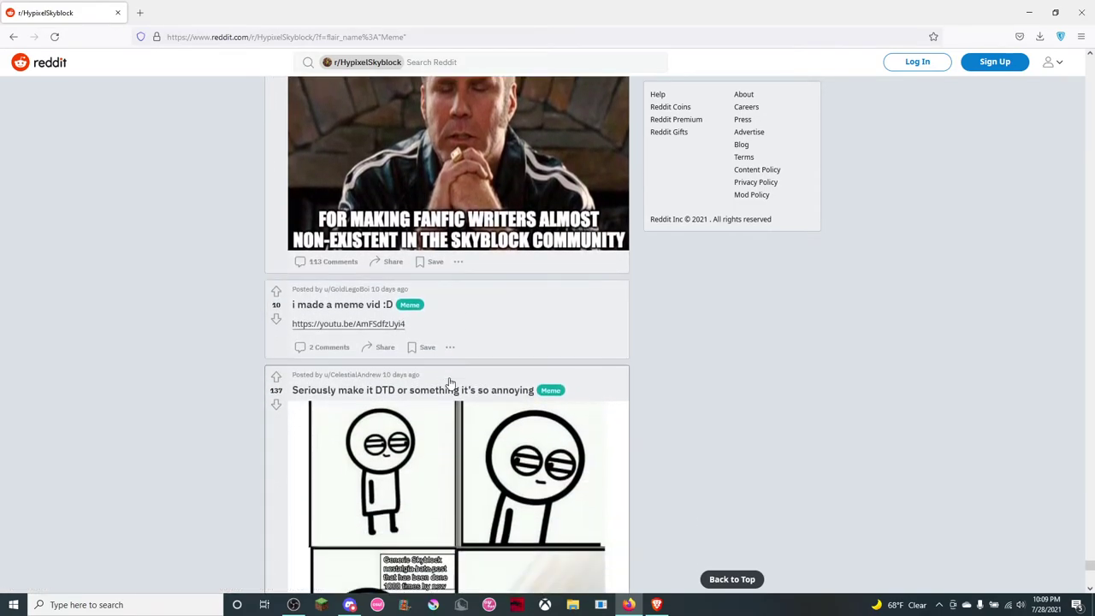
{"action": "scroll", "coordinate": [451, 382], "scroll_direction": "down", "scroll_amount": 2}
{"action": "scroll", "coordinate": [451, 382], "scroll_direction": "down", "scroll_amount": 2}
{"action": "scroll", "coordinate": [450, 382], "scroll_direction": "down", "scroll_amount": 1}
{"action": "scroll", "coordinate": [451, 382], "scroll_direction": "down", "scroll_amount": 1}
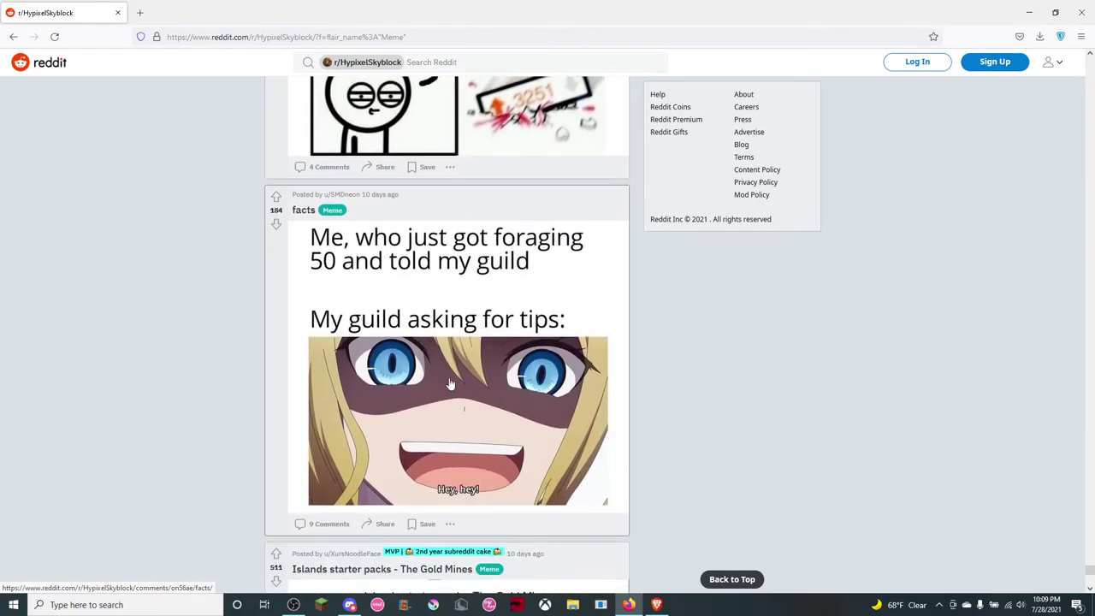
{"action": "scroll", "coordinate": [451, 383], "scroll_direction": "down", "scroll_amount": 1}
{"action": "scroll", "coordinate": [451, 383], "scroll_direction": "down", "scroll_amount": 1}
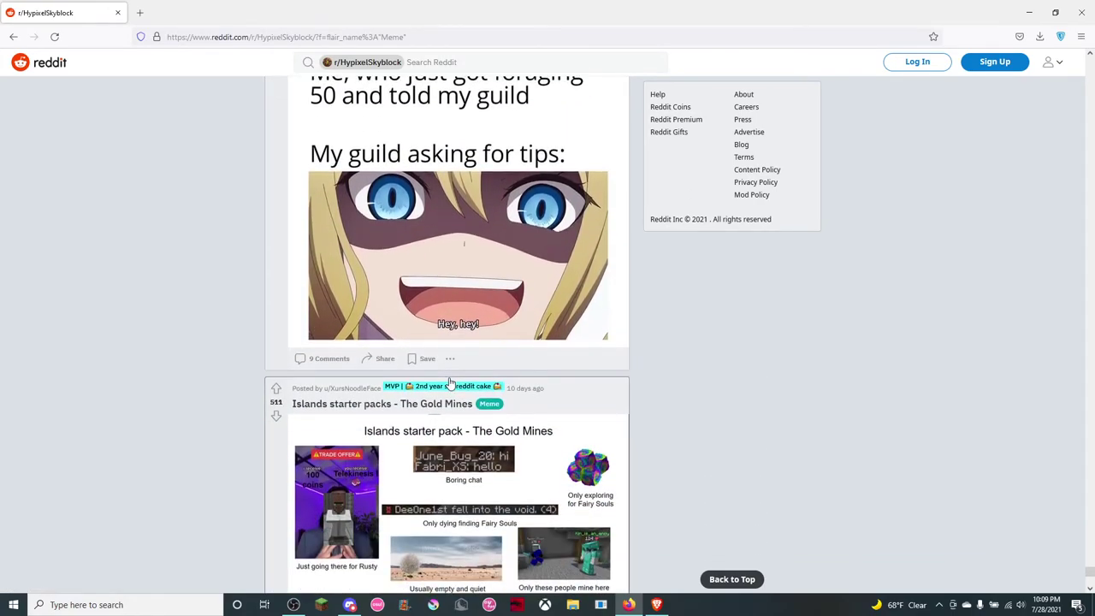
{"action": "scroll", "coordinate": [450, 383], "scroll_direction": "down", "scroll_amount": 1}
{"action": "scroll", "coordinate": [451, 383], "scroll_direction": "down", "scroll_amount": 2}
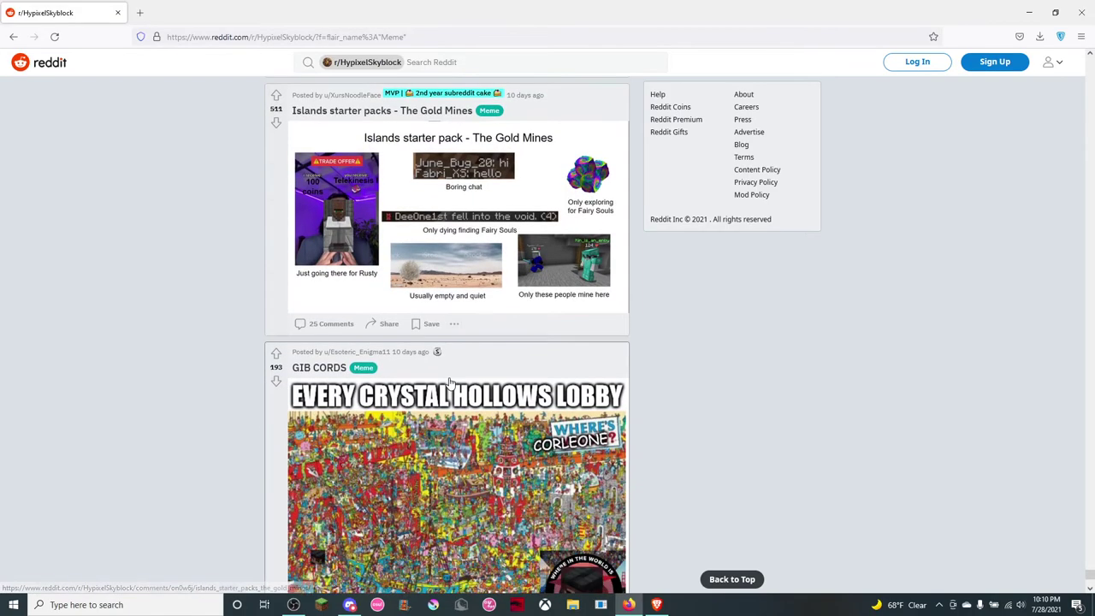
{"action": "scroll", "coordinate": [777, 415], "scroll_direction": "down", "scroll_amount": 1}
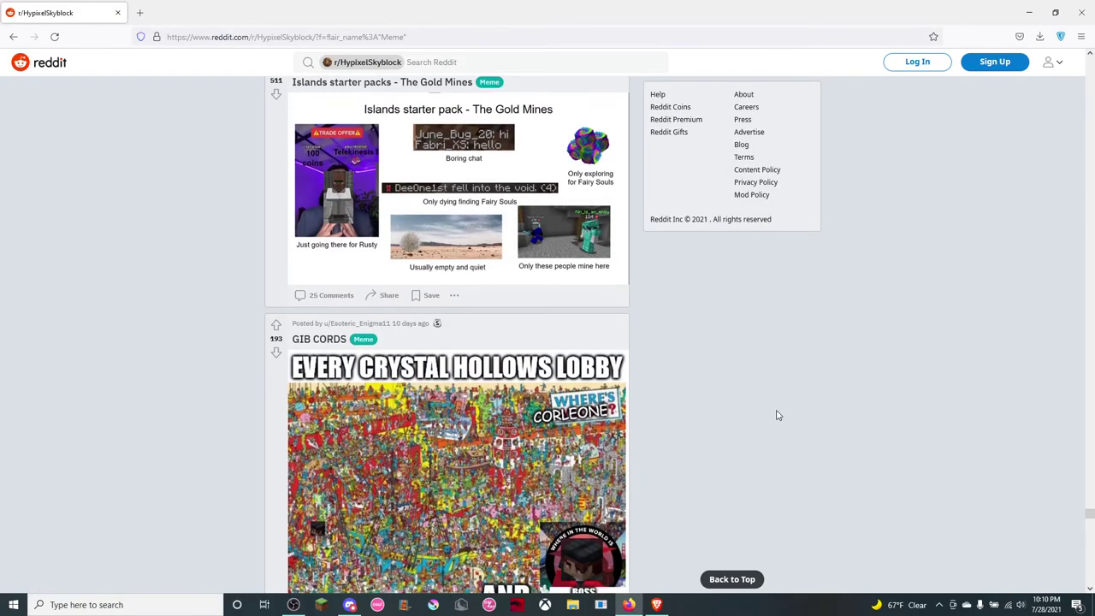
{"action": "scroll", "coordinate": [777, 415], "scroll_direction": "up", "scroll_amount": 1}
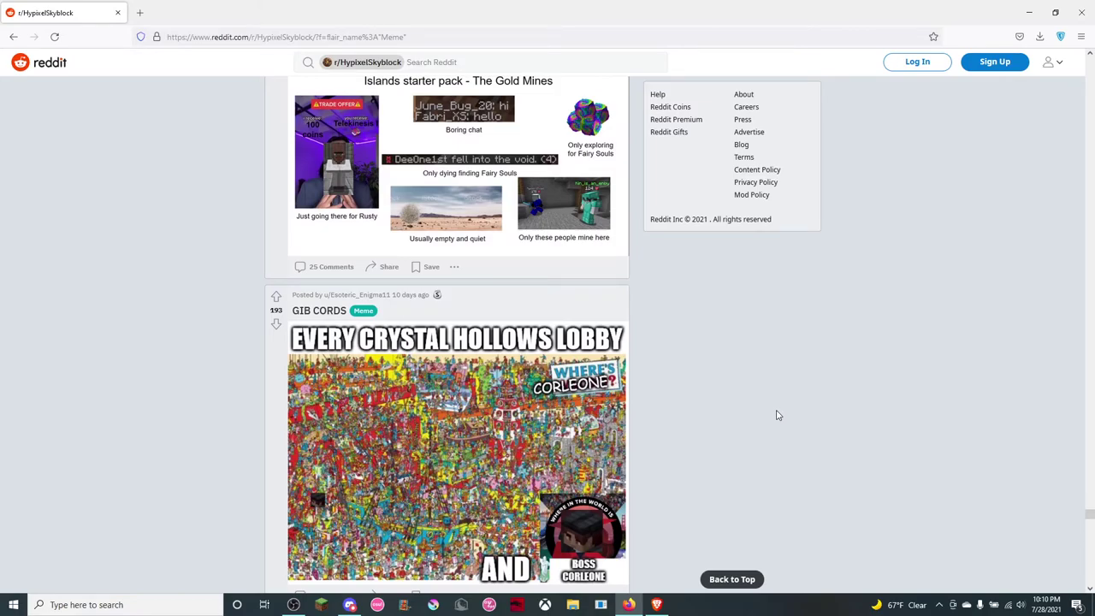
{"action": "scroll", "coordinate": [777, 414], "scroll_direction": "down", "scroll_amount": 2}
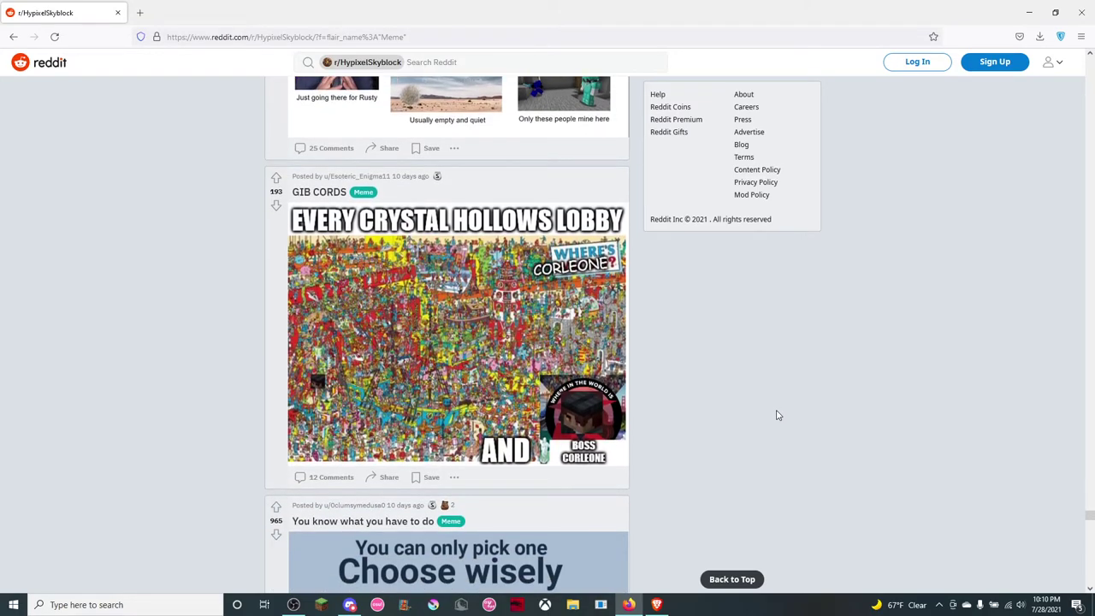
{"action": "scroll", "coordinate": [778, 415], "scroll_direction": "down", "scroll_amount": 2}
{"action": "scroll", "coordinate": [778, 415], "scroll_direction": "down", "scroll_amount": 1}
{"action": "scroll", "coordinate": [777, 414], "scroll_direction": "down", "scroll_amount": 1}
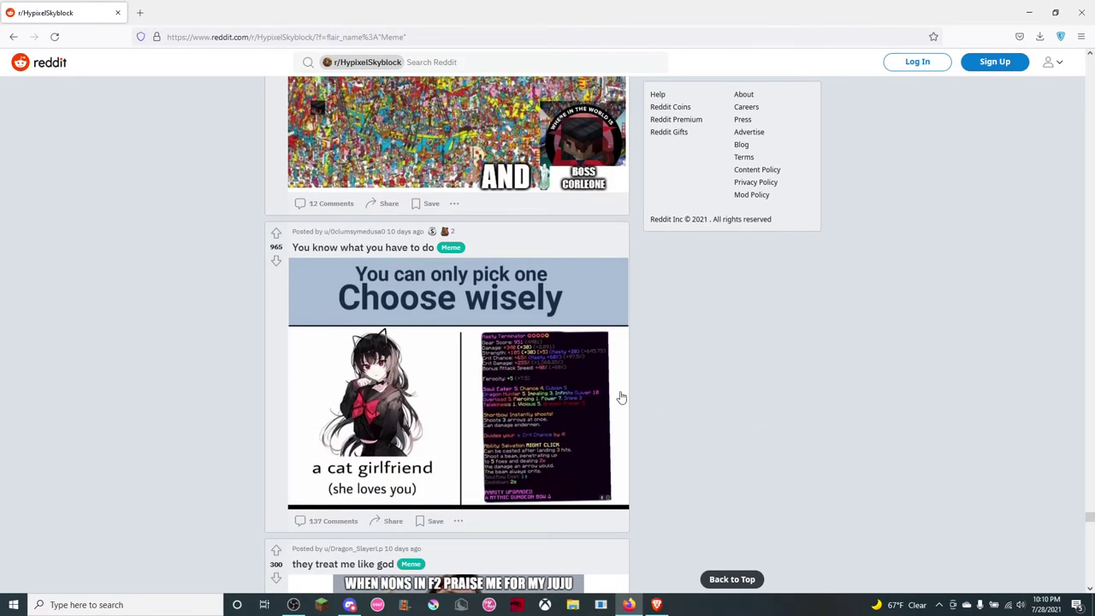
{"action": "scroll", "coordinate": [600, 396], "scroll_direction": "down", "scroll_amount": 1}
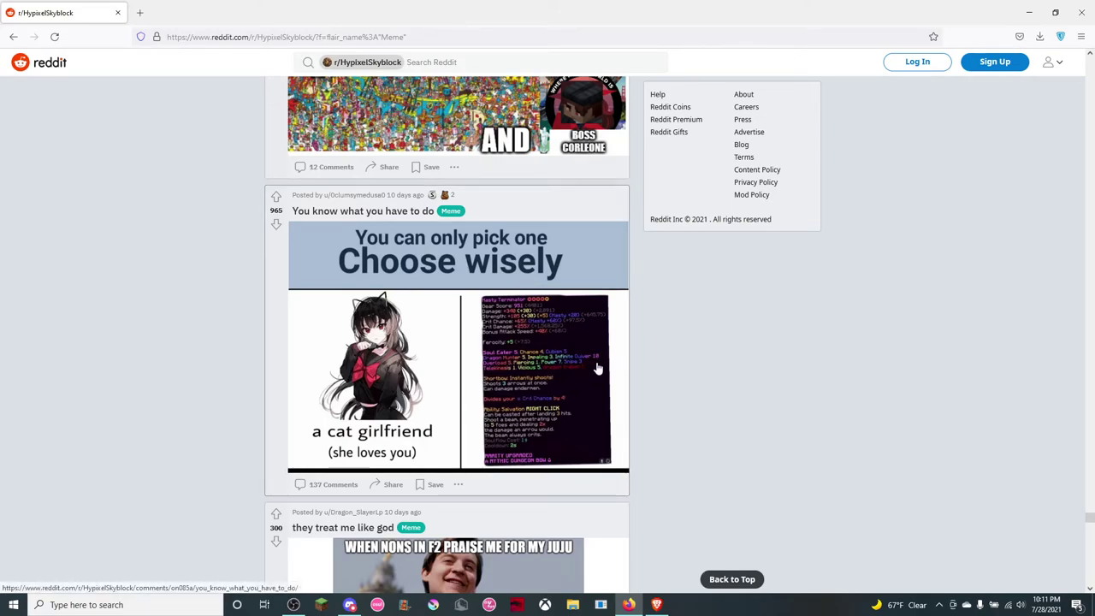
{"action": "scroll", "coordinate": [598, 370], "scroll_direction": "down", "scroll_amount": 1}
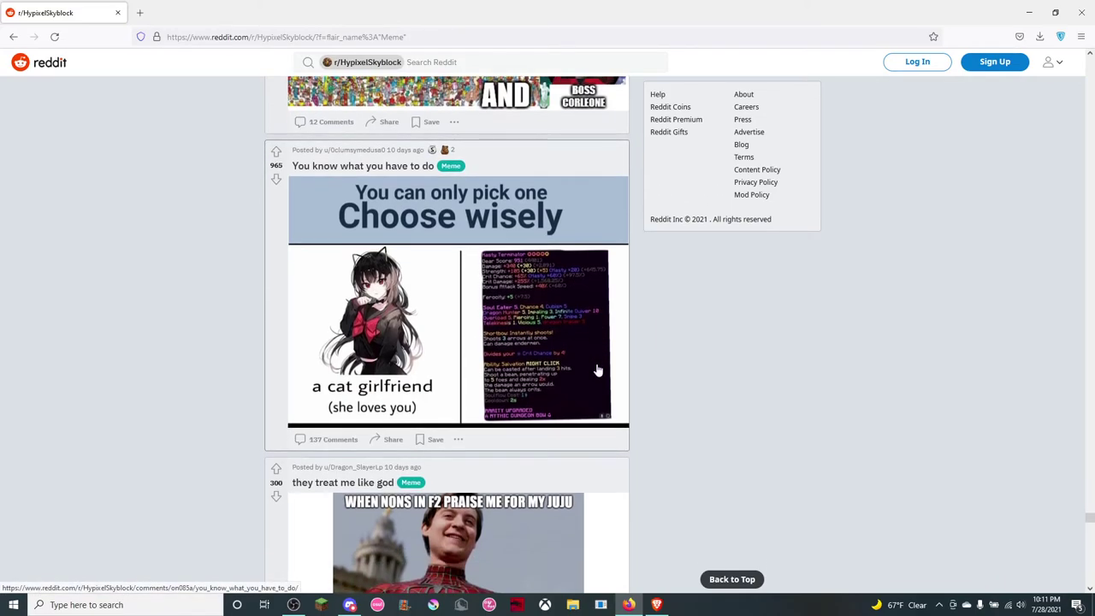
{"action": "scroll", "coordinate": [597, 370], "scroll_direction": "down", "scroll_amount": 1}
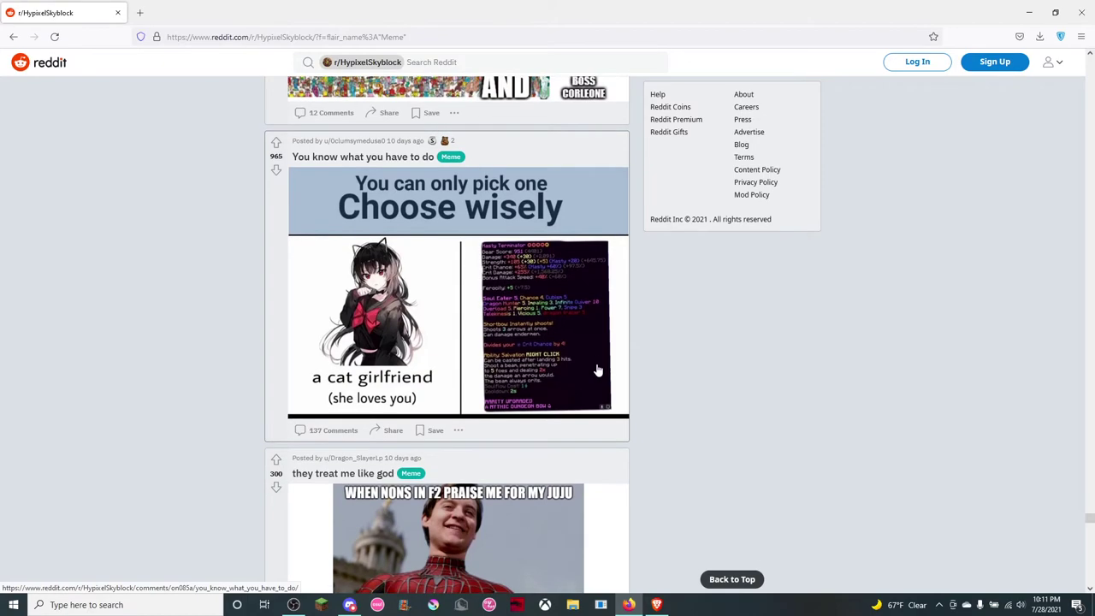
{"action": "scroll", "coordinate": [391, 335], "scroll_direction": "down", "scroll_amount": 3}
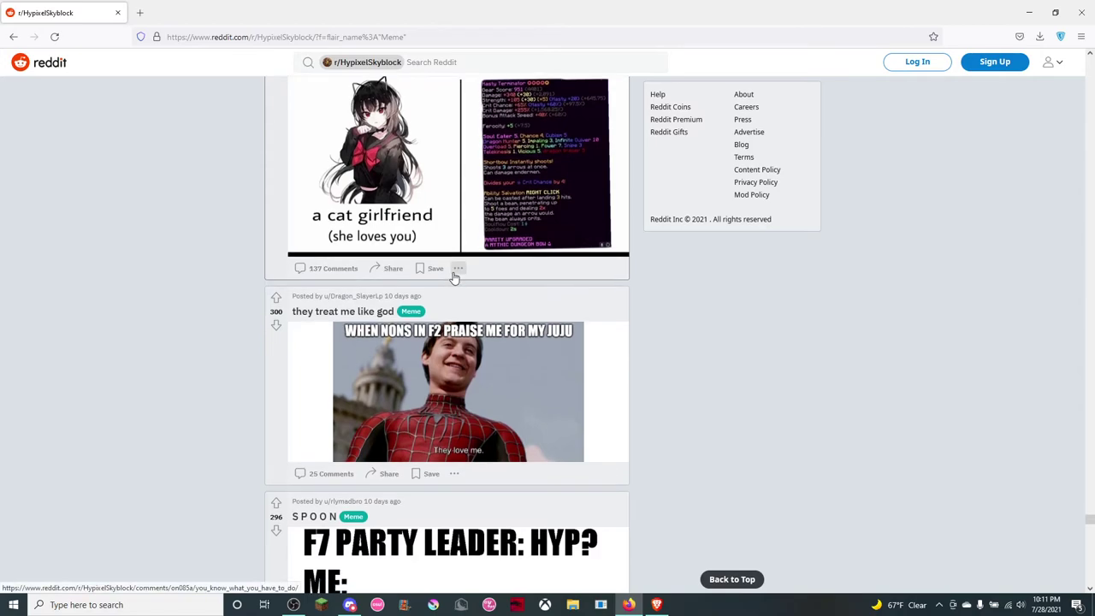
{"action": "scroll", "coordinate": [454, 279], "scroll_direction": "down", "scroll_amount": 2}
{"action": "scroll", "coordinate": [455, 279], "scroll_direction": "down", "scroll_amount": 1}
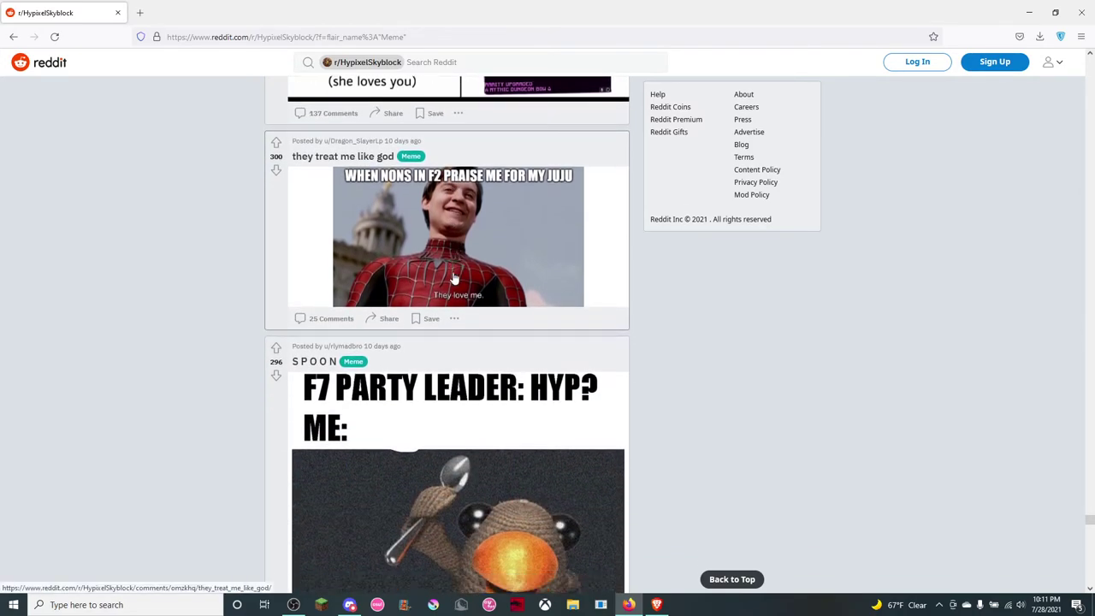
{"action": "scroll", "coordinate": [455, 279], "scroll_direction": "down", "scroll_amount": 1}
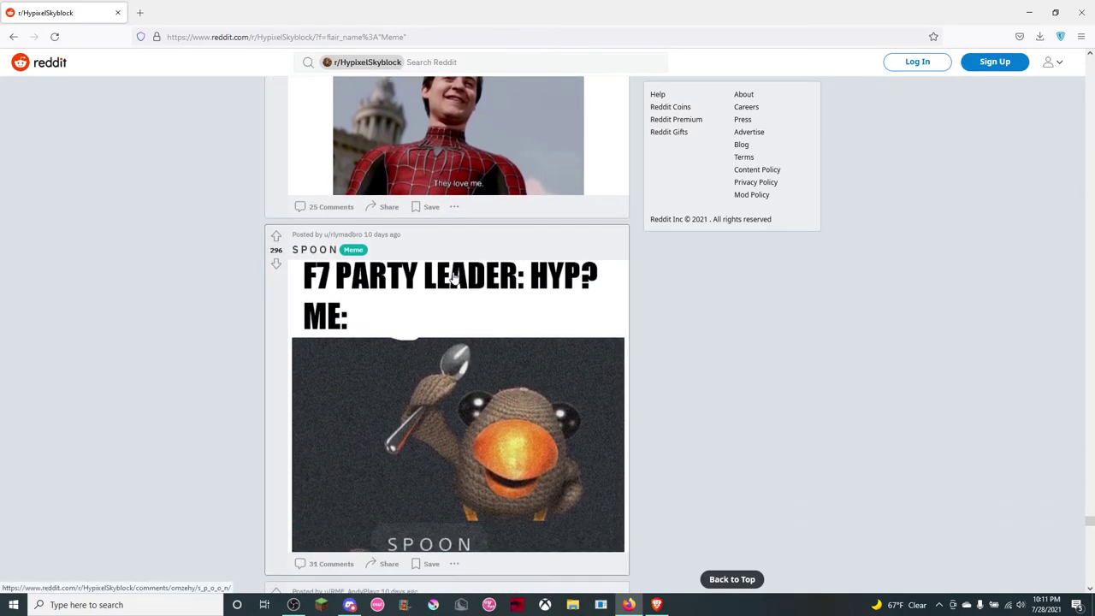
{"action": "scroll", "coordinate": [460, 293], "scroll_direction": "down", "scroll_amount": 2}
{"action": "scroll", "coordinate": [460, 294], "scroll_direction": "down", "scroll_amount": 3}
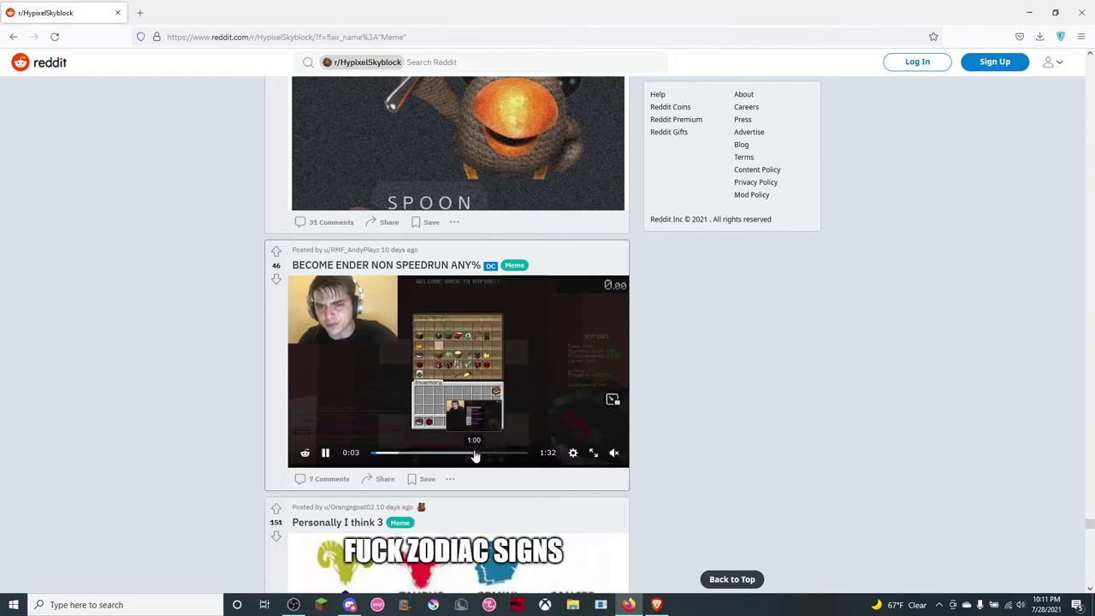
{"action": "scroll", "coordinate": [477, 456], "scroll_direction": "down", "scroll_amount": 2}
{"action": "scroll", "coordinate": [481, 452], "scroll_direction": "down", "scroll_amount": 1}
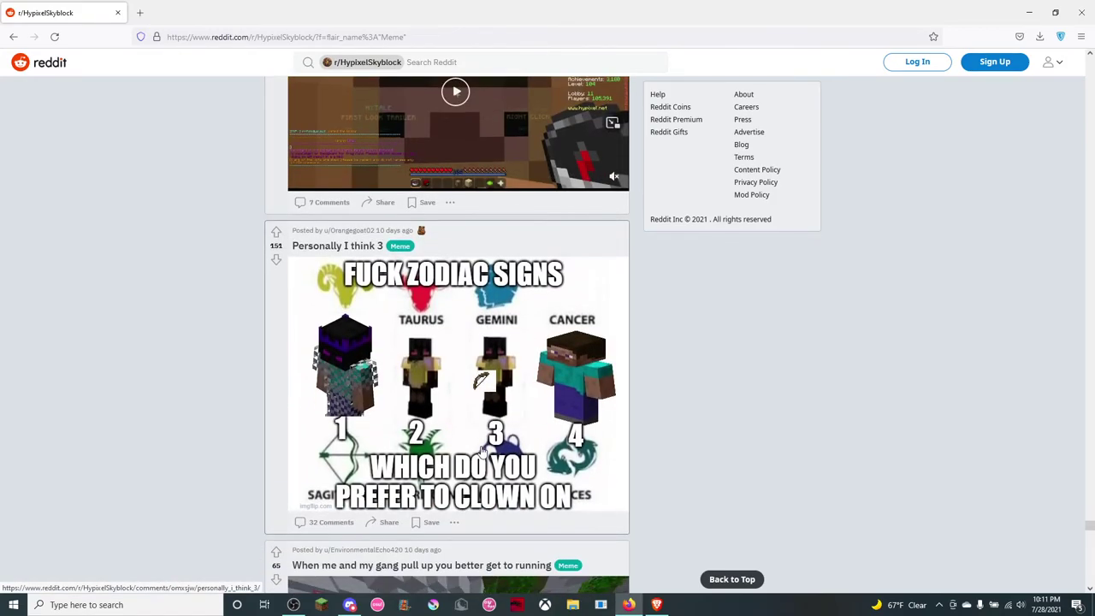
{"action": "scroll", "coordinate": [519, 453], "scroll_direction": "down", "scroll_amount": 1}
{"action": "scroll", "coordinate": [519, 453], "scroll_direction": "down", "scroll_amount": 2}
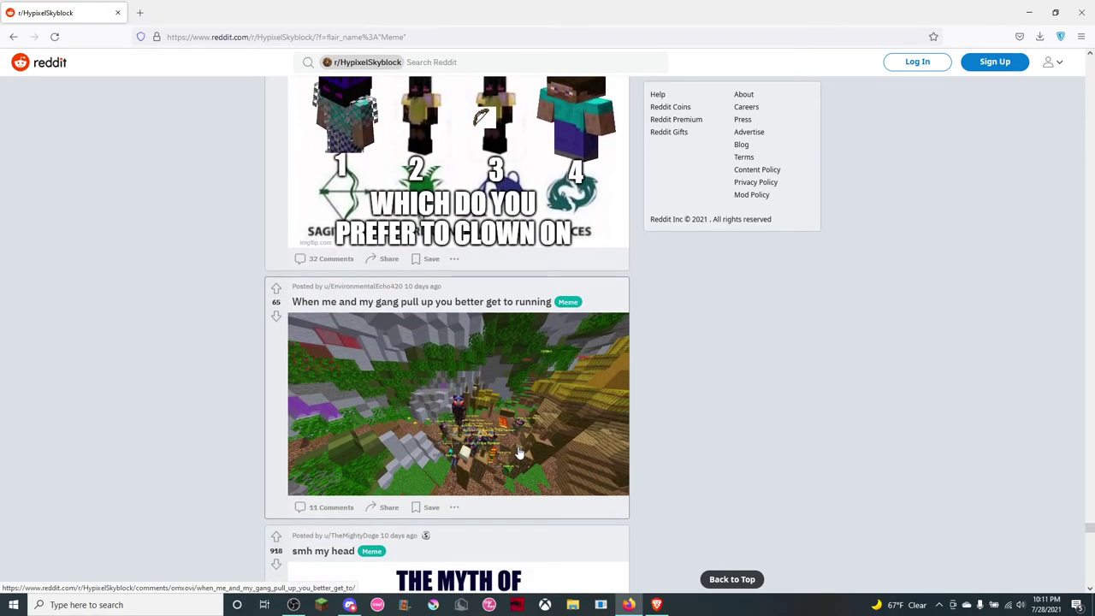
{"action": "scroll", "coordinate": [520, 454], "scroll_direction": "down", "scroll_amount": 2}
{"action": "scroll", "coordinate": [519, 453], "scroll_direction": "down", "scroll_amount": 2}
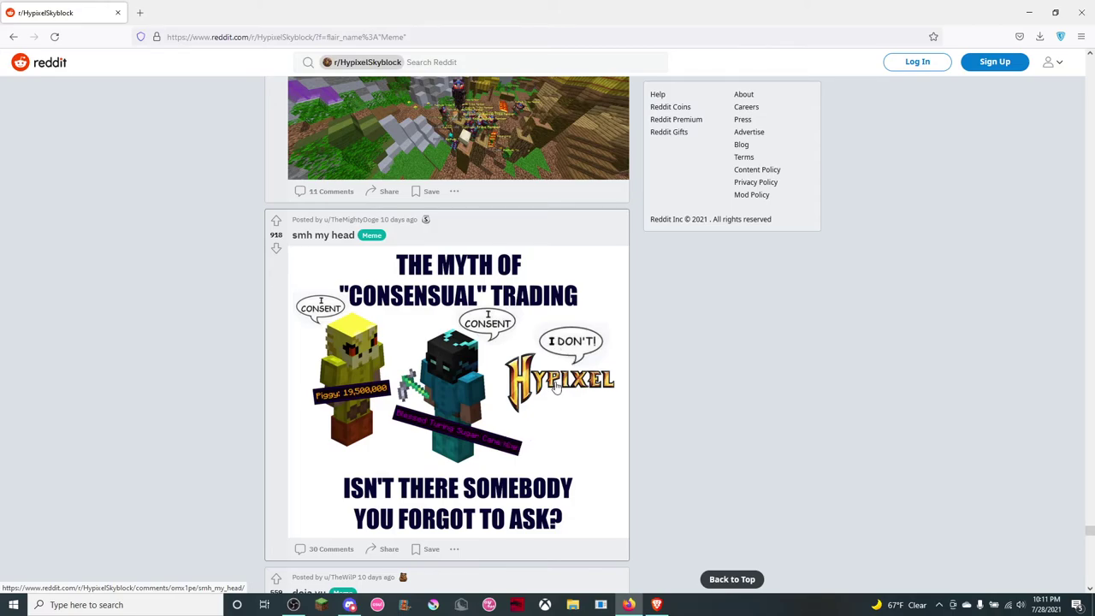
{"action": "scroll", "coordinate": [556, 387], "scroll_direction": "down", "scroll_amount": 1}
{"action": "scroll", "coordinate": [556, 387], "scroll_direction": "down", "scroll_amount": 1}
{"action": "scroll", "coordinate": [556, 387], "scroll_direction": "down", "scroll_amount": 1}
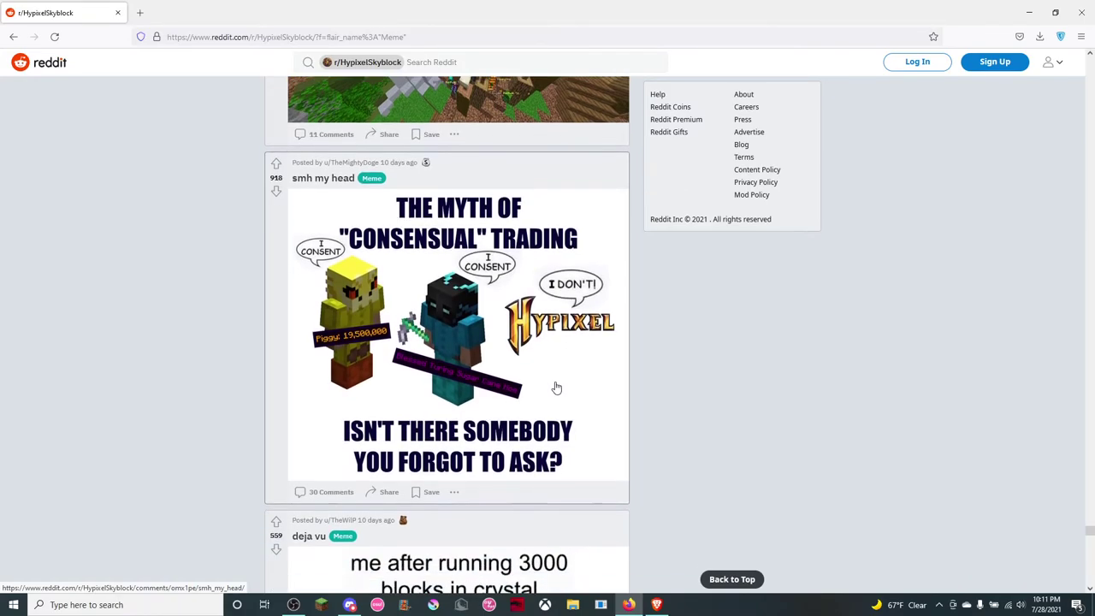
{"action": "scroll", "coordinate": [556, 387], "scroll_direction": "down", "scroll_amount": 1}
{"action": "scroll", "coordinate": [556, 387], "scroll_direction": "down", "scroll_amount": 1}
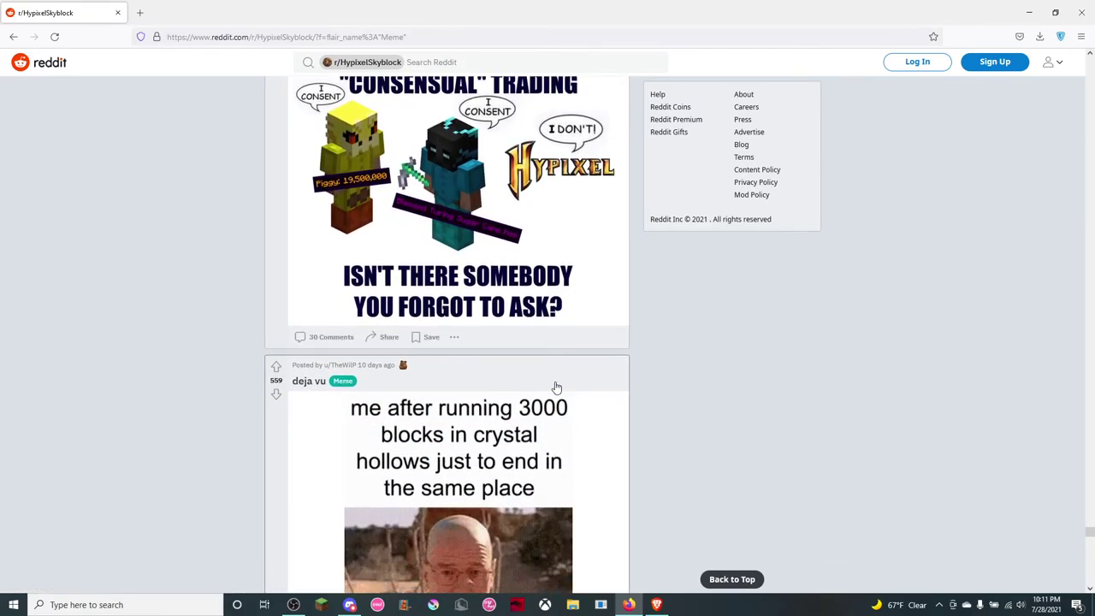
{"action": "scroll", "coordinate": [556, 387], "scroll_direction": "down", "scroll_amount": 1}
{"action": "scroll", "coordinate": [556, 387], "scroll_direction": "down", "scroll_amount": 1}
{"action": "scroll", "coordinate": [556, 387], "scroll_direction": "down", "scroll_amount": 1}
{"action": "scroll", "coordinate": [556, 387], "scroll_direction": "down", "scroll_amount": 1}
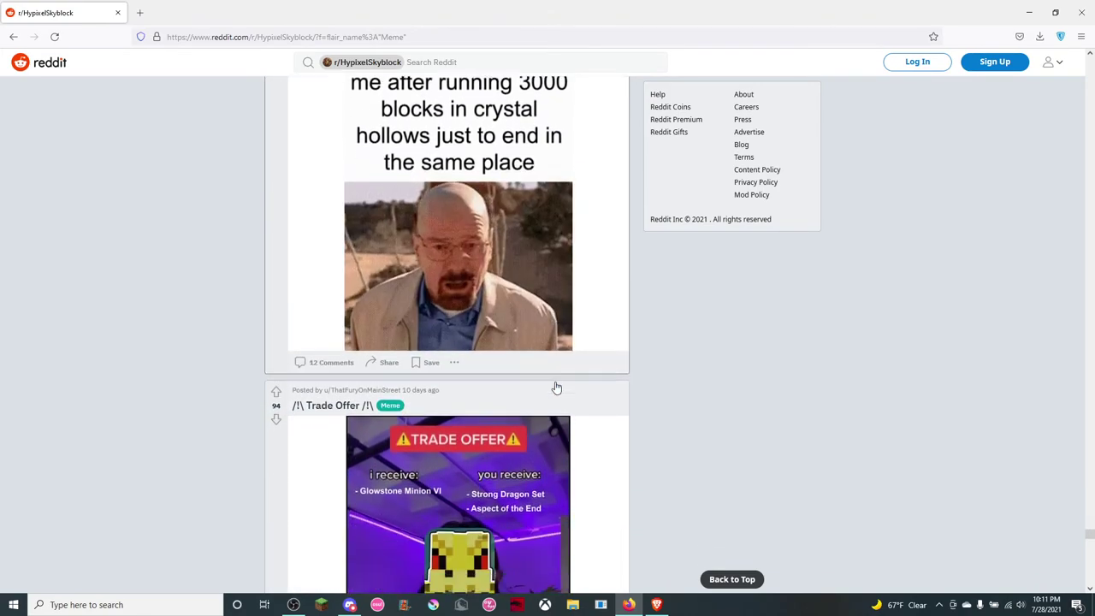
{"action": "scroll", "coordinate": [556, 387], "scroll_direction": "down", "scroll_amount": 1}
{"action": "scroll", "coordinate": [556, 387], "scroll_direction": "down", "scroll_amount": 1}
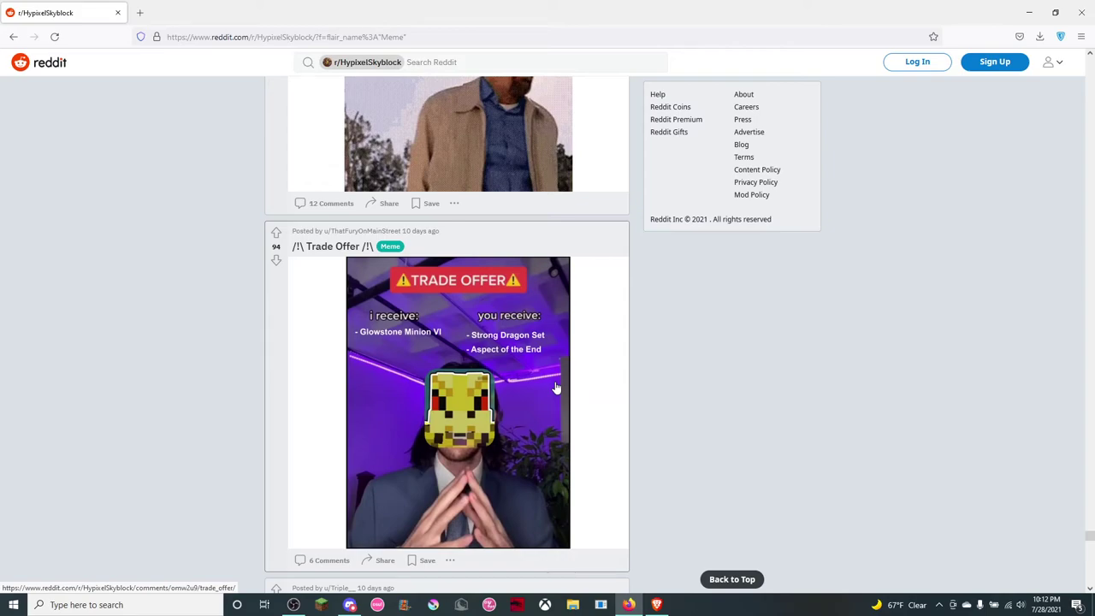
{"action": "scroll", "coordinate": [459, 357], "scroll_direction": "down", "scroll_amount": 1}
{"action": "scroll", "coordinate": [459, 358], "scroll_direction": "down", "scroll_amount": 1}
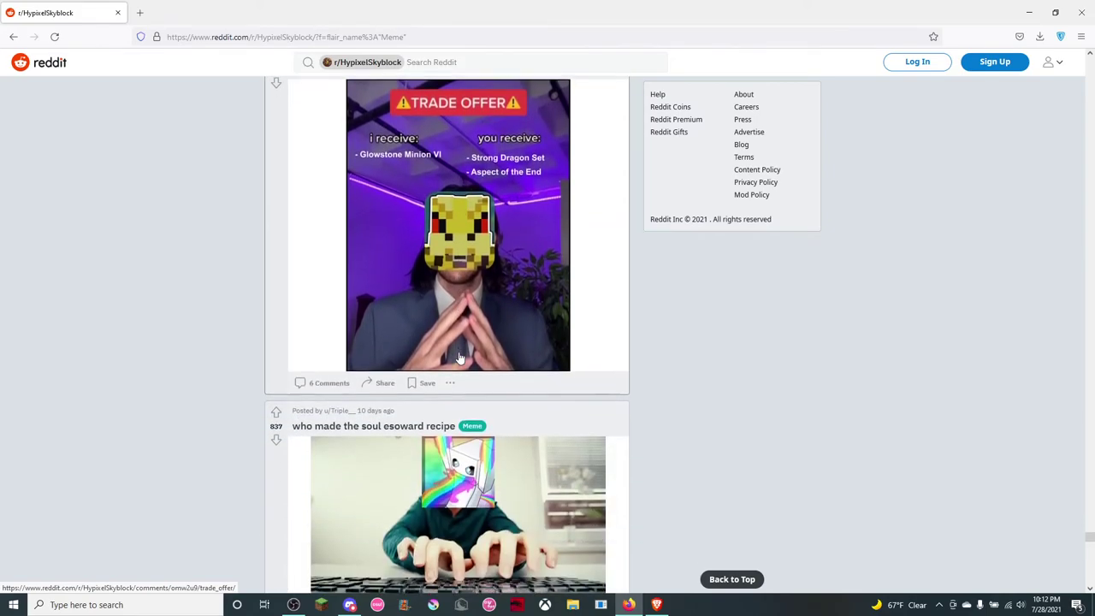
{"action": "scroll", "coordinate": [460, 357], "scroll_direction": "up", "scroll_amount": 1}
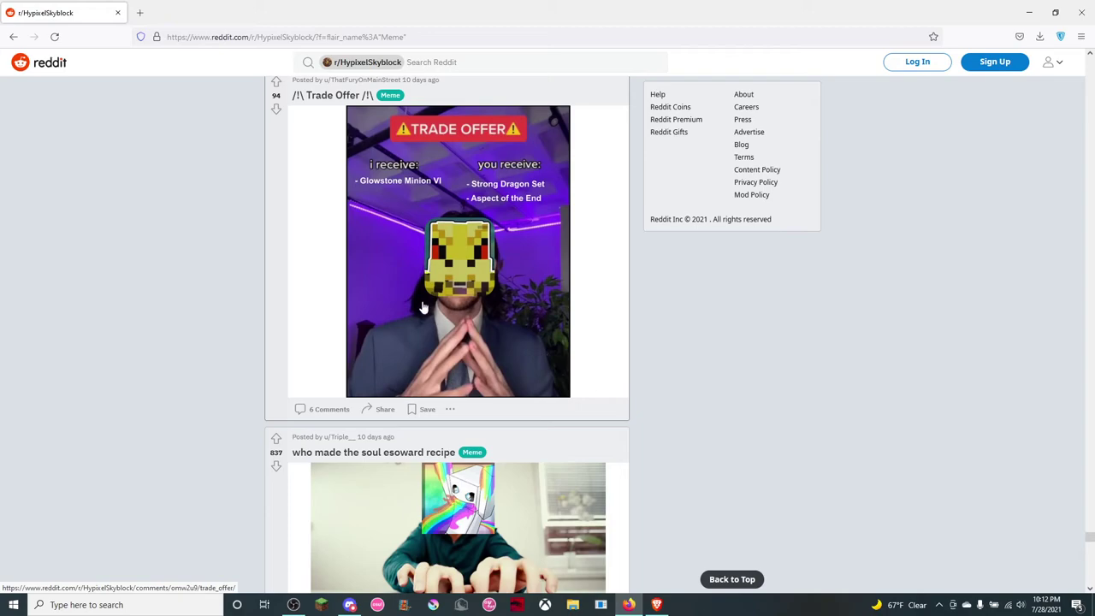
{"action": "scroll", "coordinate": [422, 299], "scroll_direction": "up", "scroll_amount": 1}
{"action": "scroll", "coordinate": [421, 300], "scroll_direction": "down", "scroll_amount": 2}
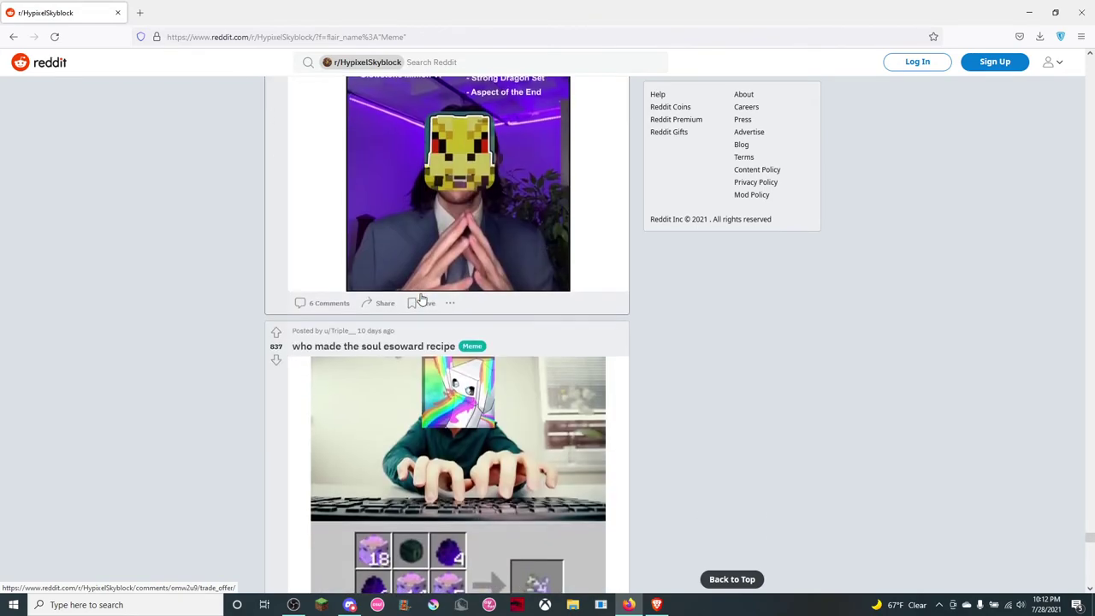
{"action": "scroll", "coordinate": [421, 300], "scroll_direction": "down", "scroll_amount": 1}
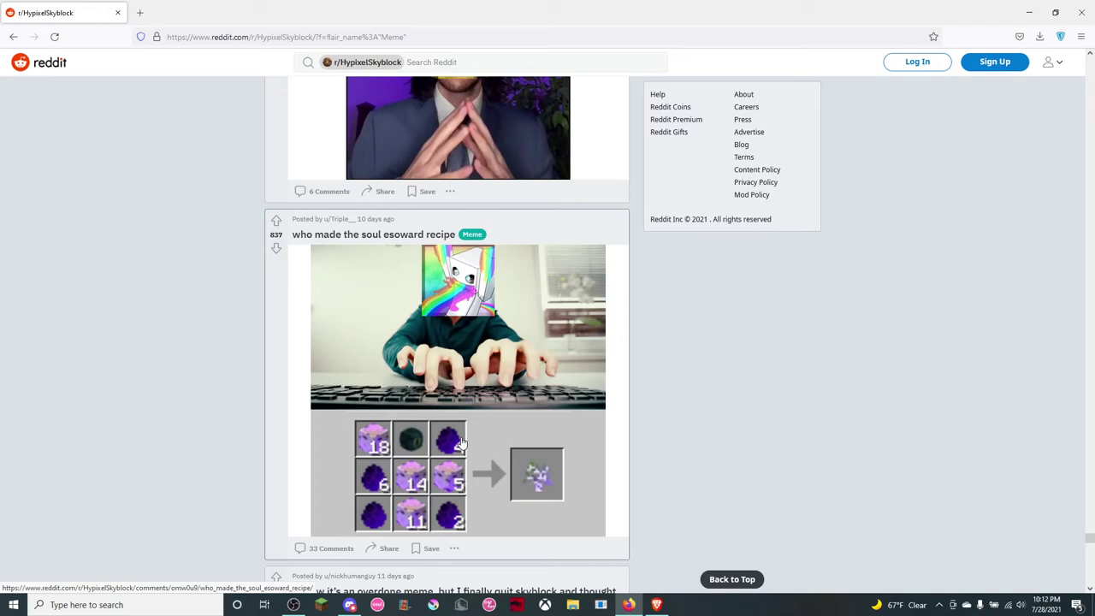
{"action": "scroll", "coordinate": [460, 442], "scroll_direction": "down", "scroll_amount": 1}
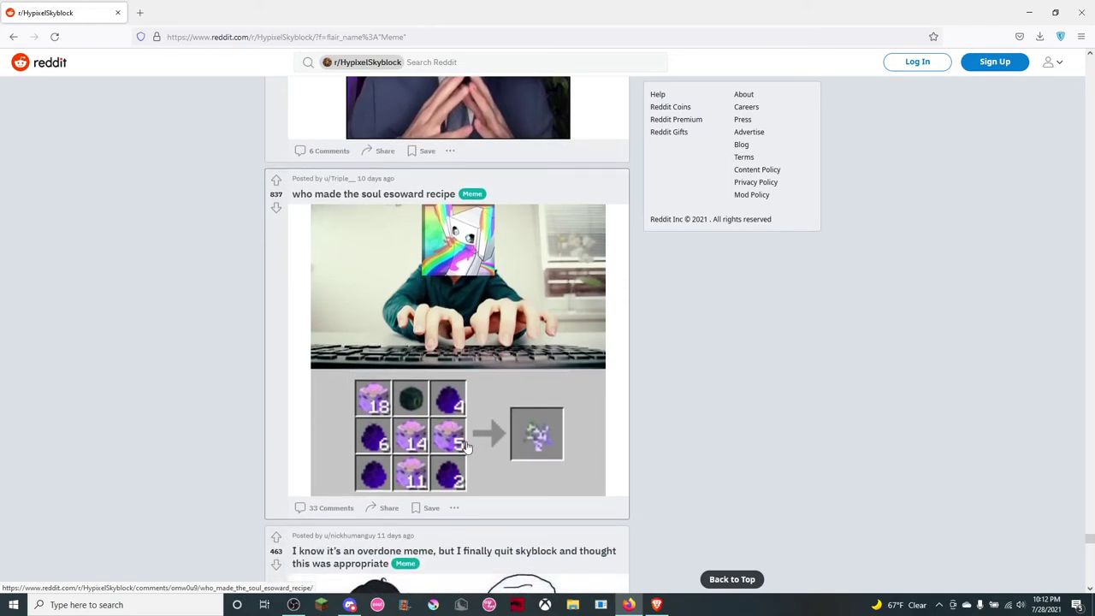
{"action": "scroll", "coordinate": [436, 431], "scroll_direction": "down", "scroll_amount": 1}
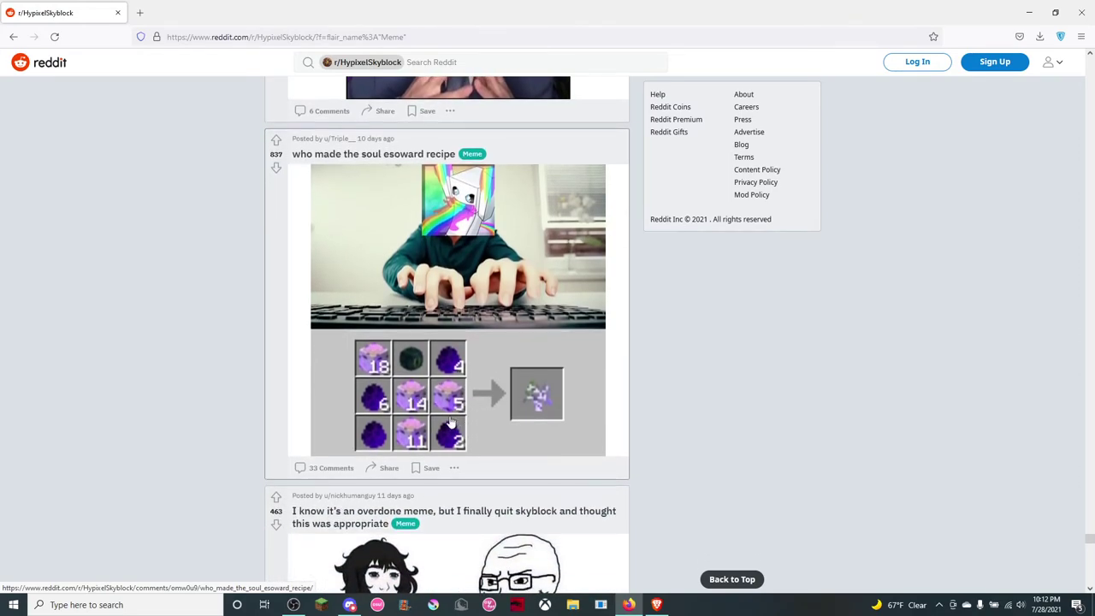
{"action": "scroll", "coordinate": [451, 421], "scroll_direction": "down", "scroll_amount": 4}
{"action": "scroll", "coordinate": [451, 421], "scroll_direction": "down", "scroll_amount": 3}
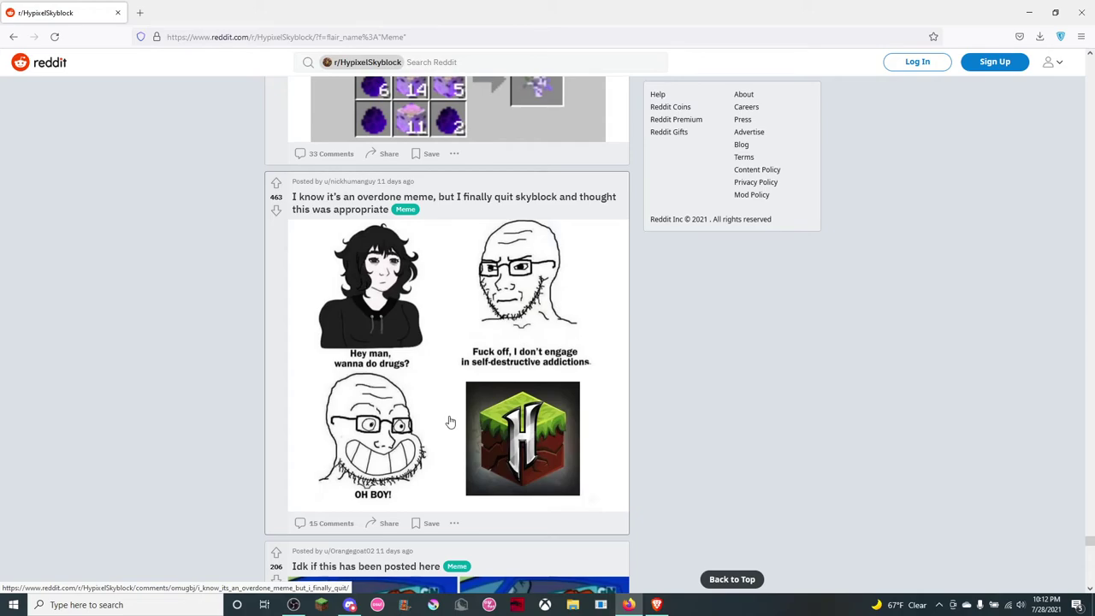
{"action": "scroll", "coordinate": [451, 420], "scroll_direction": "down", "scroll_amount": 3}
{"action": "scroll", "coordinate": [451, 420], "scroll_direction": "down", "scroll_amount": 6}
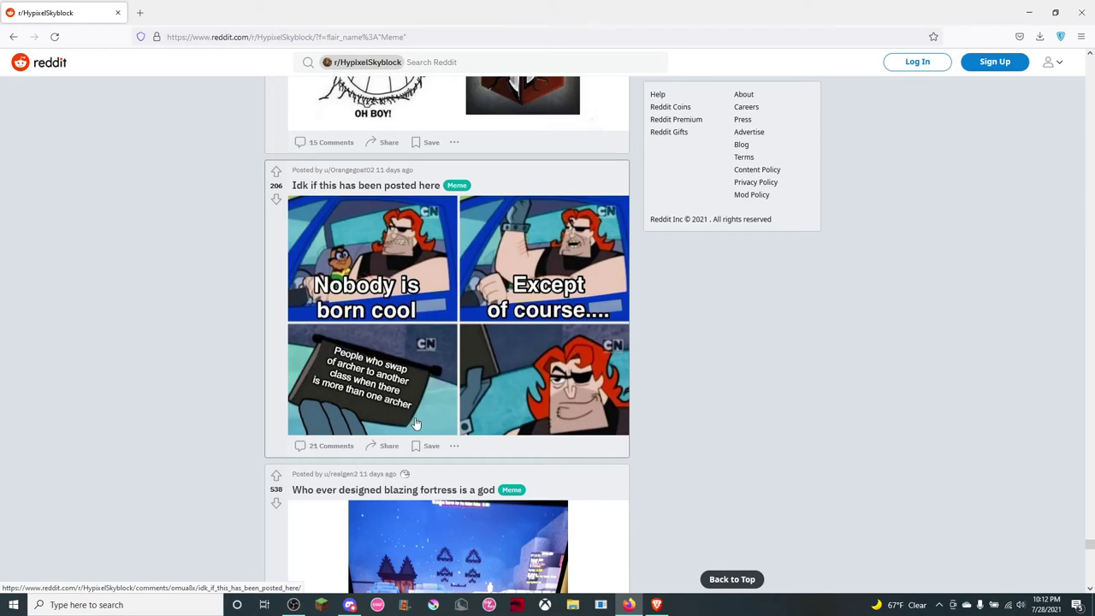
{"action": "scroll", "coordinate": [416, 423], "scroll_direction": "down", "scroll_amount": 3}
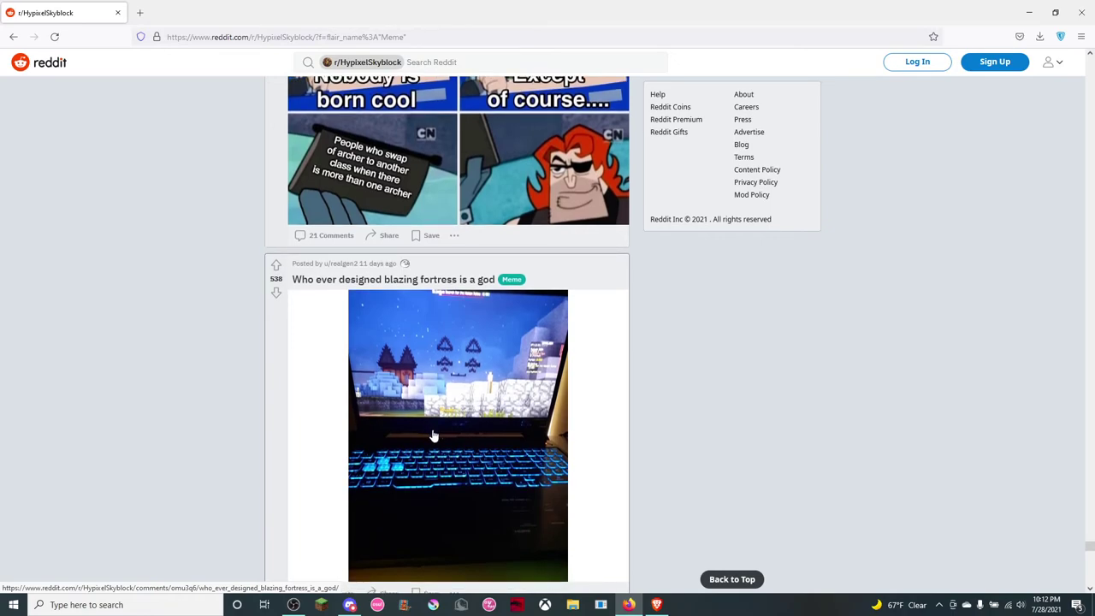
{"action": "scroll", "coordinate": [433, 436], "scroll_direction": "down", "scroll_amount": 1}
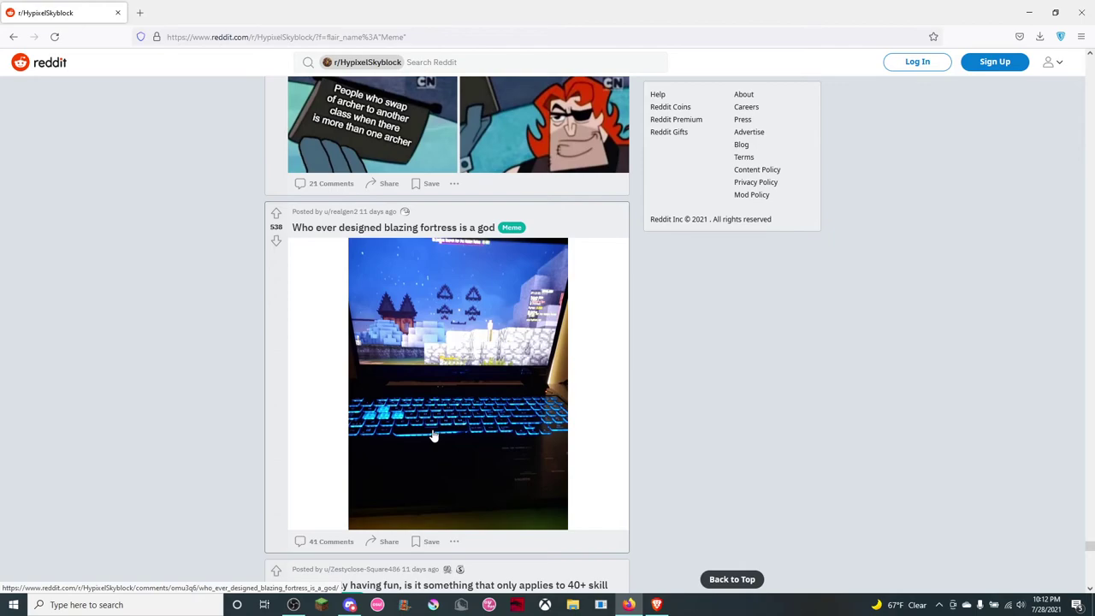
{"action": "scroll", "coordinate": [433, 436], "scroll_direction": "down", "scroll_amount": 5}
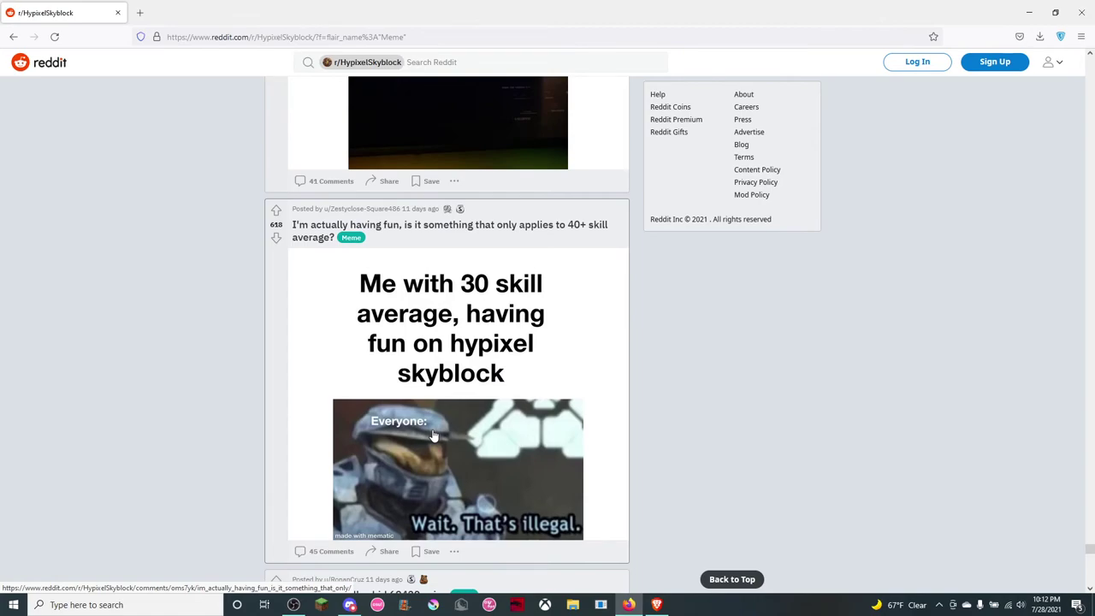
{"action": "scroll", "coordinate": [433, 436], "scroll_direction": "down", "scroll_amount": 1}
{"action": "scroll", "coordinate": [433, 436], "scroll_direction": "down", "scroll_amount": 1}
{"action": "scroll", "coordinate": [433, 437], "scroll_direction": "down", "scroll_amount": 2}
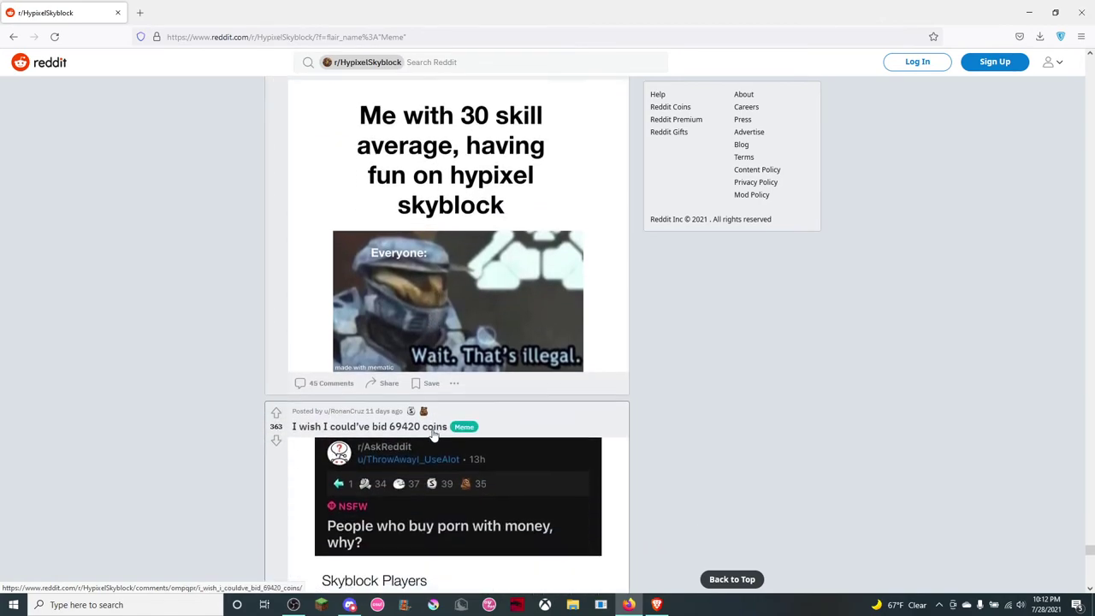
{"action": "scroll", "coordinate": [432, 436], "scroll_direction": "down", "scroll_amount": 1}
{"action": "scroll", "coordinate": [433, 436], "scroll_direction": "down", "scroll_amount": 1}
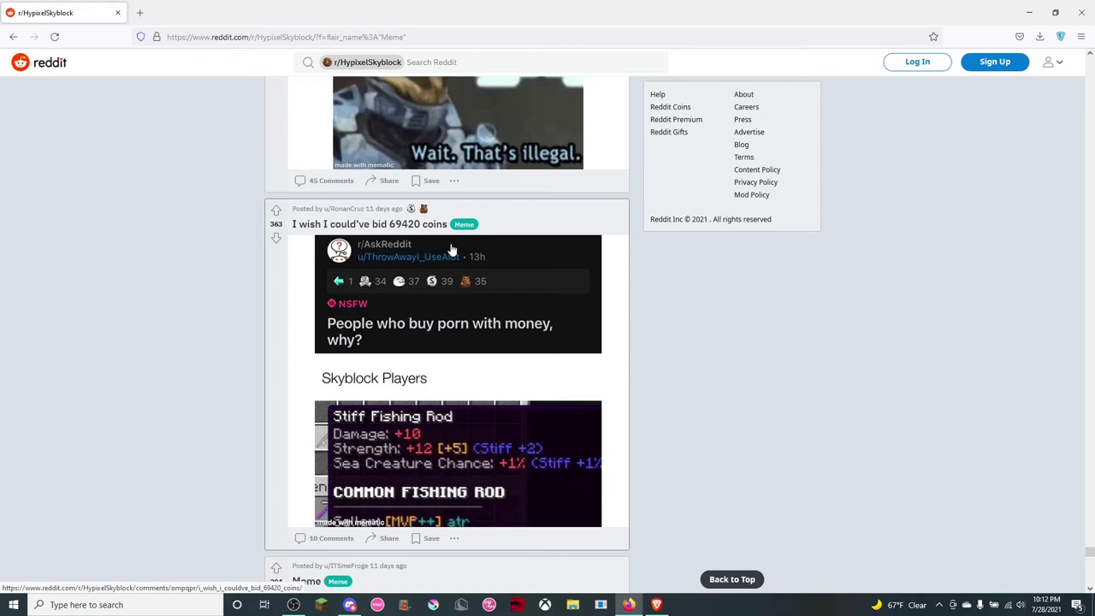
{"action": "scroll", "coordinate": [482, 328], "scroll_direction": "down", "scroll_amount": 1}
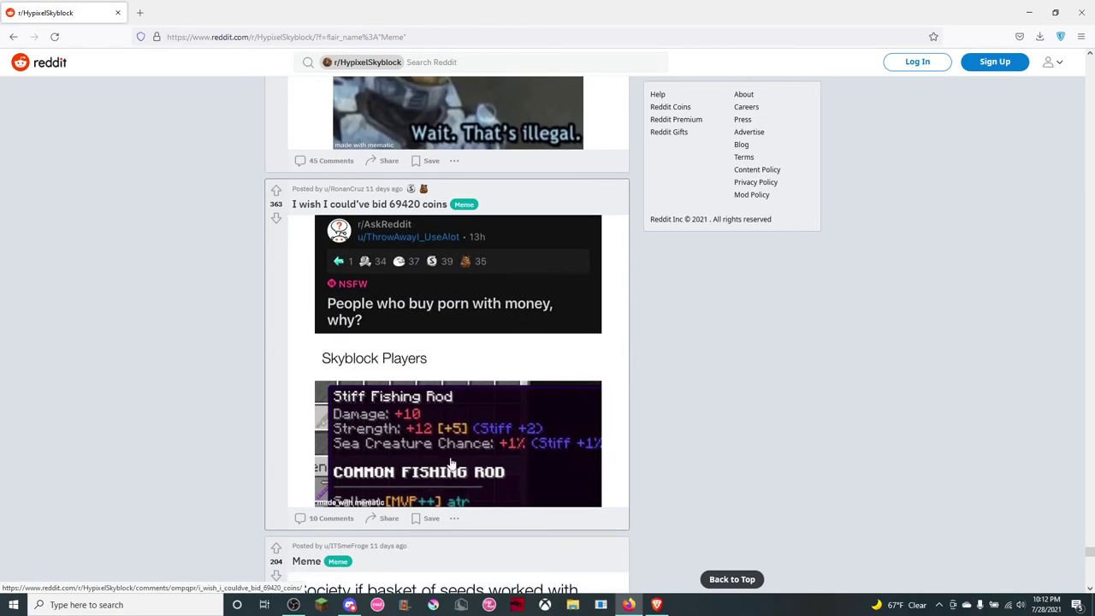
{"action": "scroll", "coordinate": [451, 463], "scroll_direction": "down", "scroll_amount": 1}
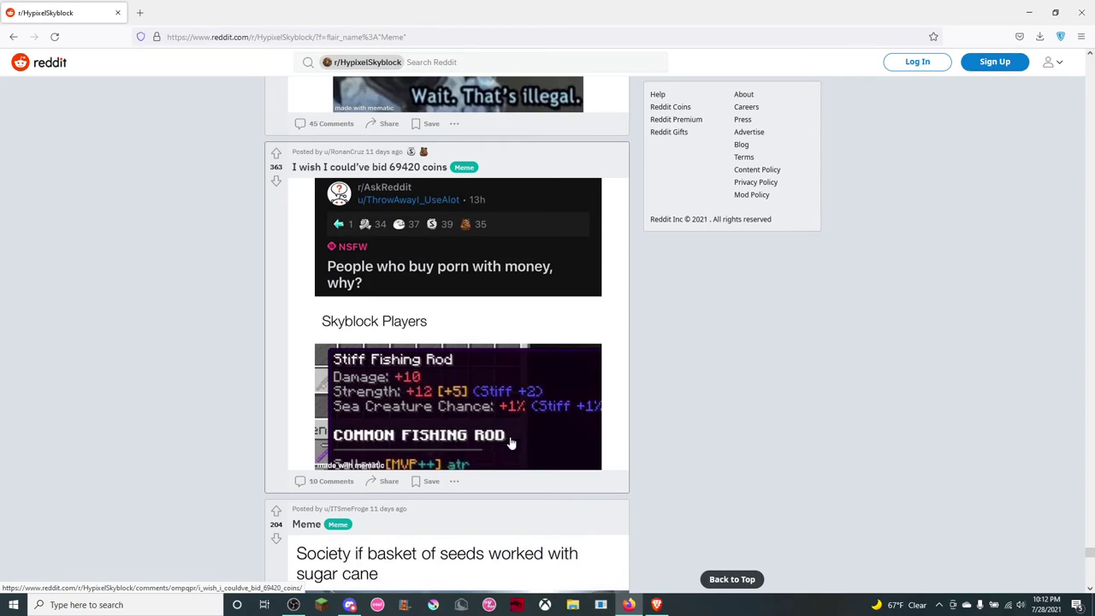
{"action": "scroll", "coordinate": [515, 443], "scroll_direction": "down", "scroll_amount": 2}
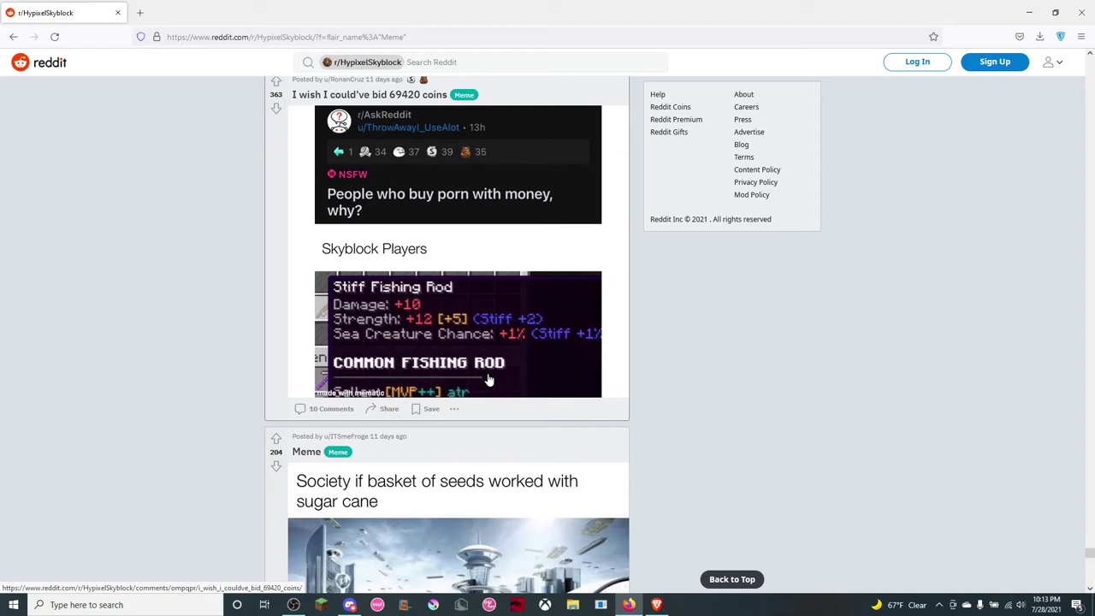
{"action": "scroll", "coordinate": [490, 359], "scroll_direction": "down", "scroll_amount": 2}
{"action": "scroll", "coordinate": [489, 351], "scroll_direction": "down", "scroll_amount": 3}
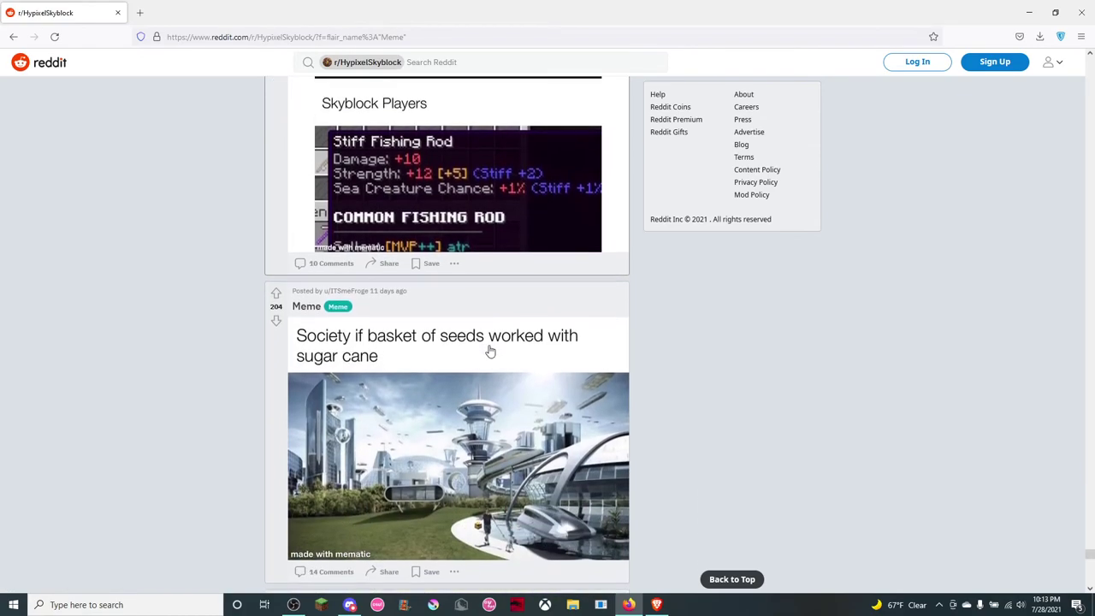
{"action": "scroll", "coordinate": [490, 351], "scroll_direction": "down", "scroll_amount": 5}
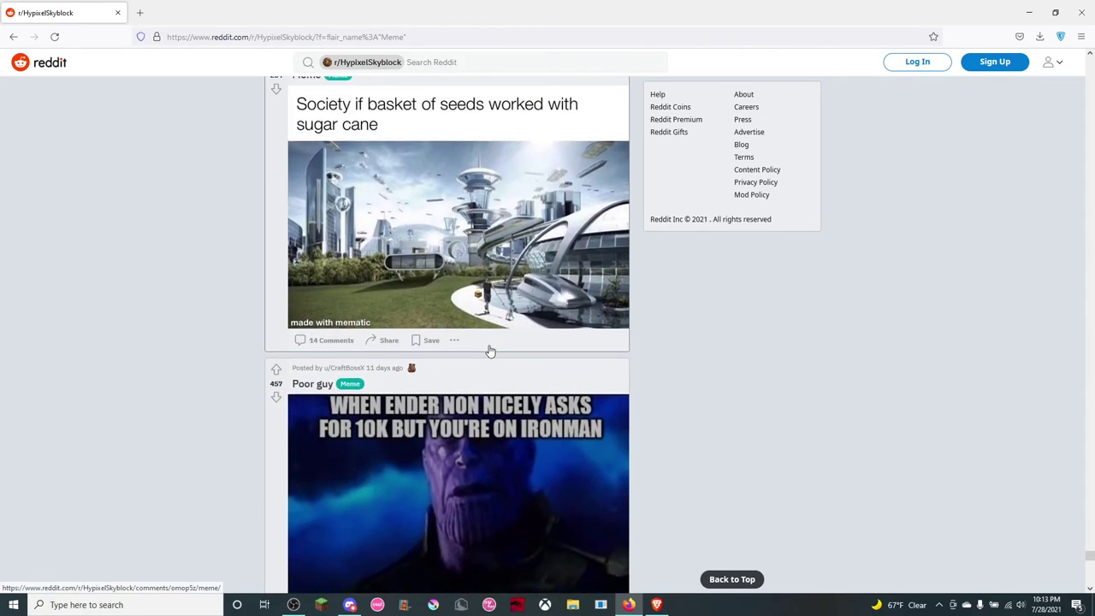
{"action": "scroll", "coordinate": [490, 351], "scroll_direction": "down", "scroll_amount": 2}
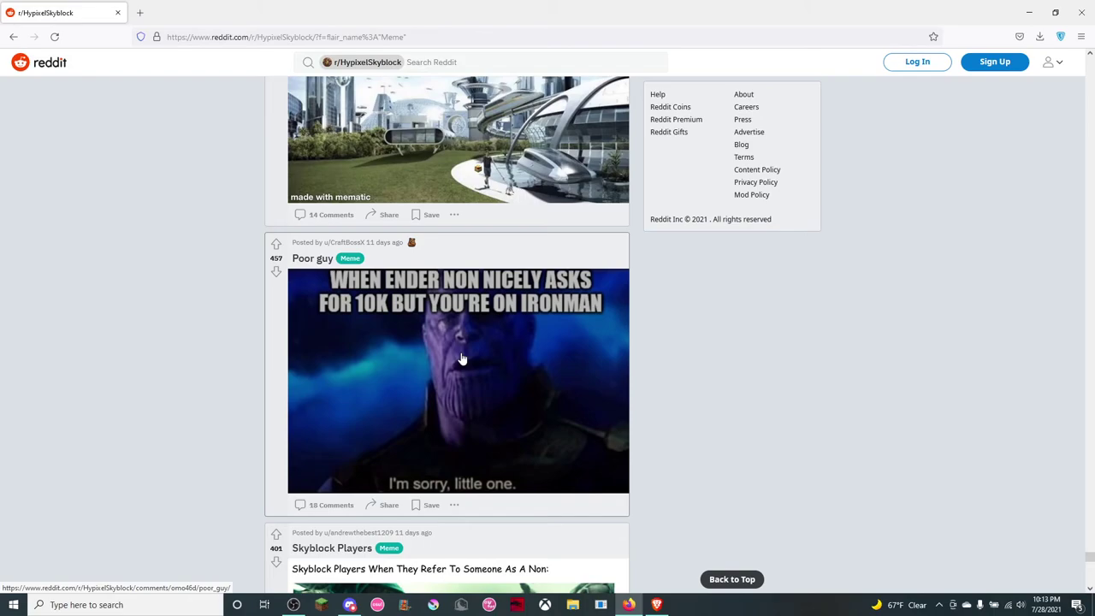
{"action": "scroll", "coordinate": [490, 343], "scroll_direction": "down", "scroll_amount": 2}
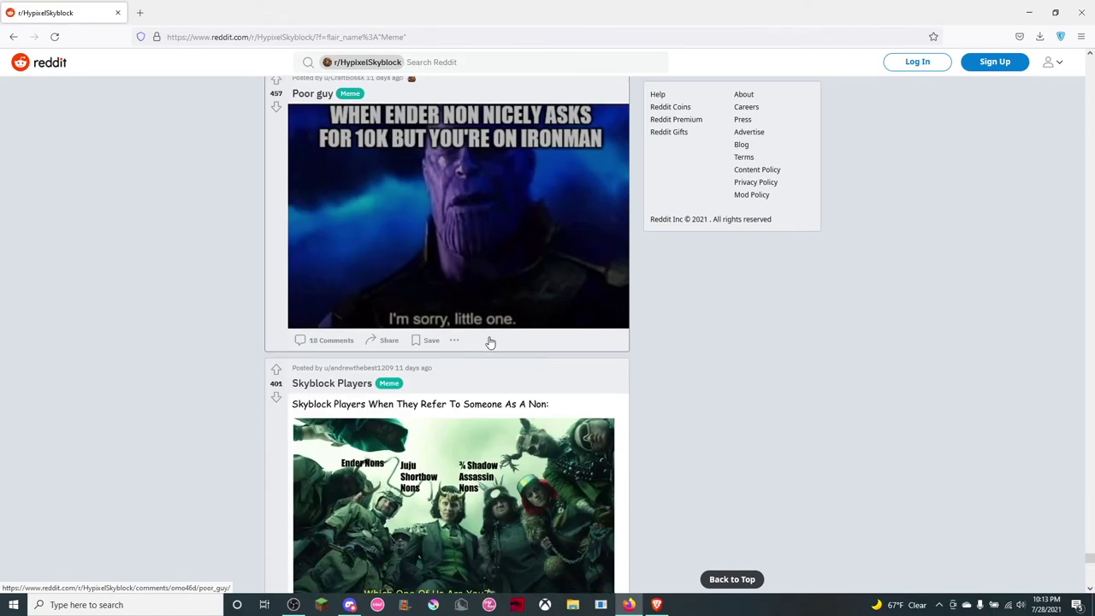
{"action": "scroll", "coordinate": [490, 343], "scroll_direction": "down", "scroll_amount": 1}
{"action": "scroll", "coordinate": [489, 343], "scroll_direction": "down", "scroll_amount": 3}
{"action": "scroll", "coordinate": [489, 343], "scroll_direction": "down", "scroll_amount": 1}
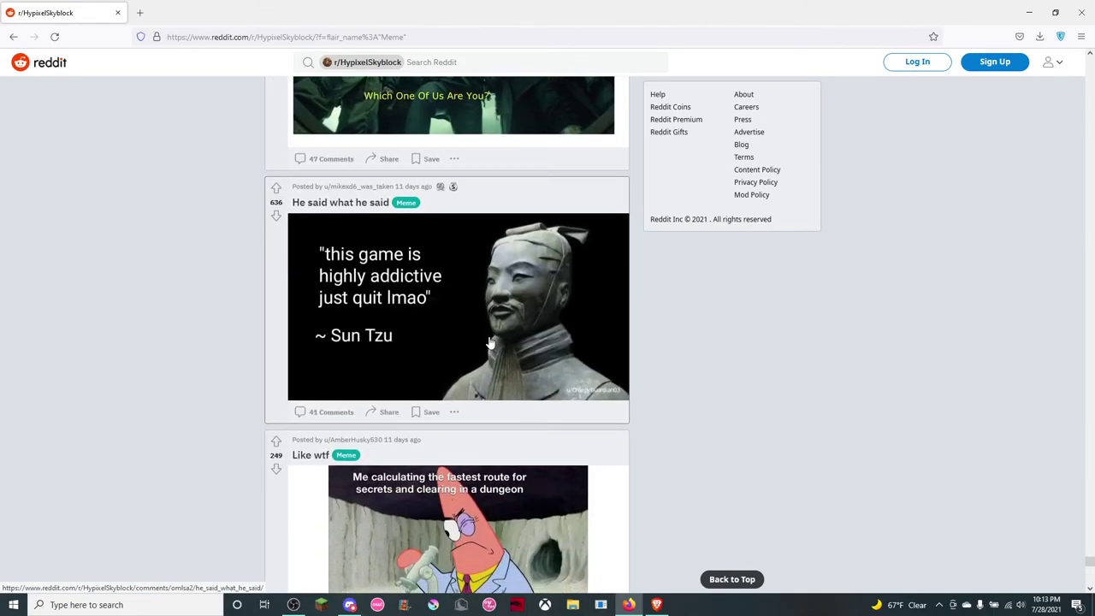
{"action": "scroll", "coordinate": [421, 327], "scroll_direction": "down", "scroll_amount": 1}
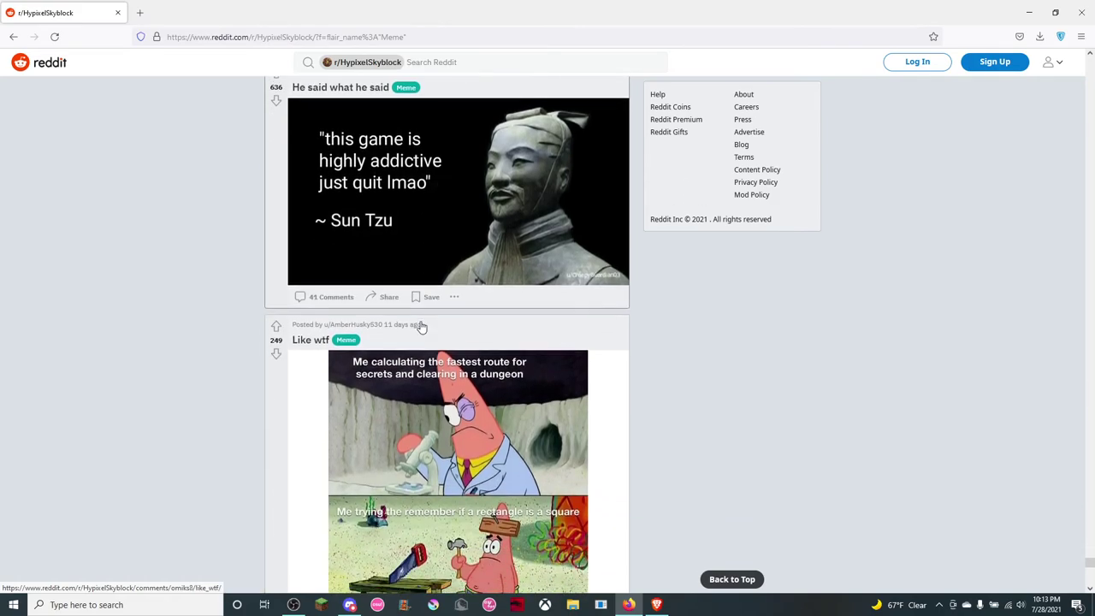
{"action": "scroll", "coordinate": [421, 328], "scroll_direction": "down", "scroll_amount": 2}
{"action": "scroll", "coordinate": [421, 328], "scroll_direction": "down", "scroll_amount": 2}
{"action": "scroll", "coordinate": [421, 328], "scroll_direction": "down", "scroll_amount": 1}
{"action": "scroll", "coordinate": [421, 328], "scroll_direction": "down", "scroll_amount": 1}
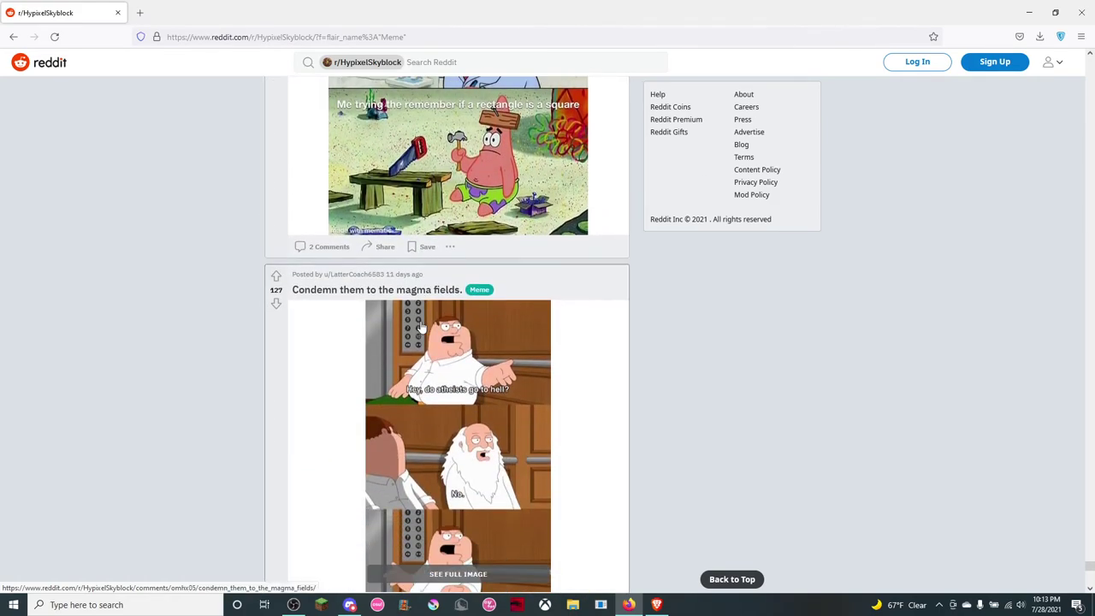
{"action": "scroll", "coordinate": [421, 327], "scroll_direction": "down", "scroll_amount": 2}
{"action": "scroll", "coordinate": [421, 328], "scroll_direction": "down", "scroll_amount": 1}
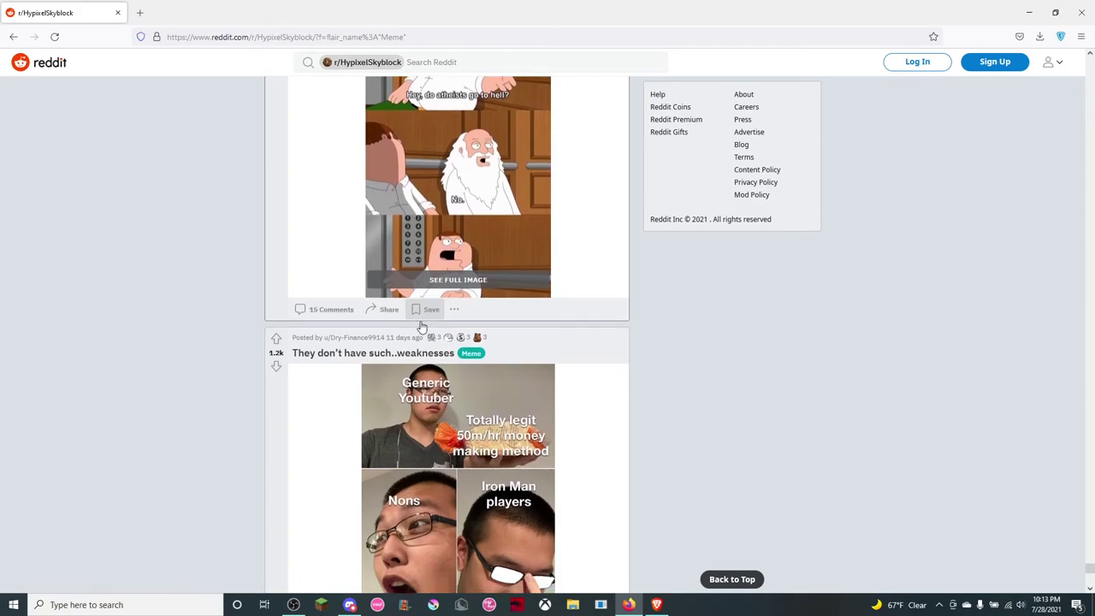
{"action": "scroll", "coordinate": [421, 327], "scroll_direction": "down", "scroll_amount": 2}
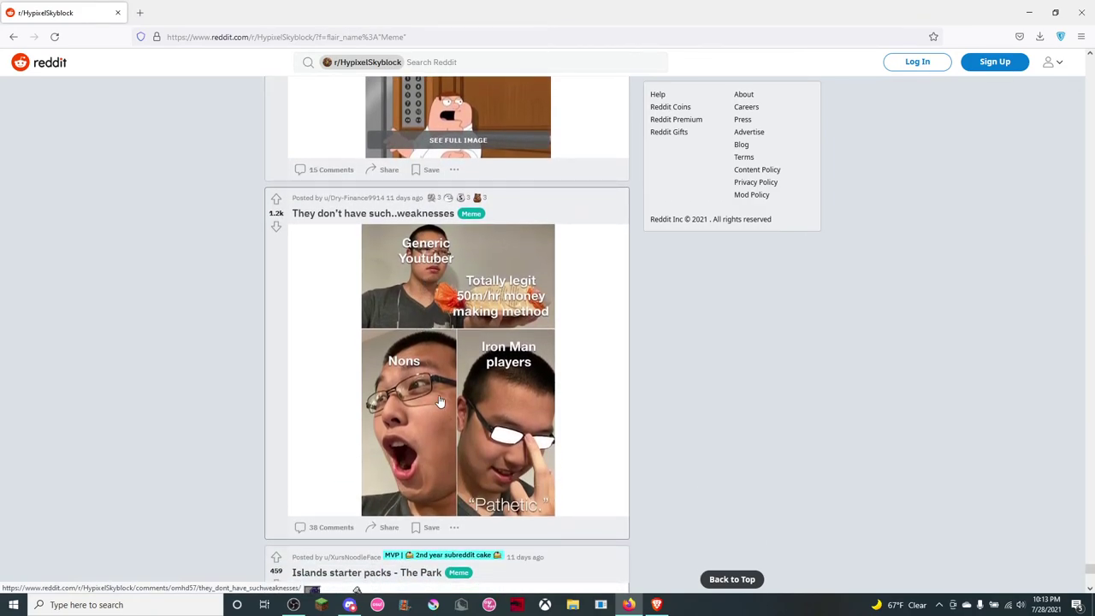
{"action": "scroll", "coordinate": [439, 402], "scroll_direction": "down", "scroll_amount": 1}
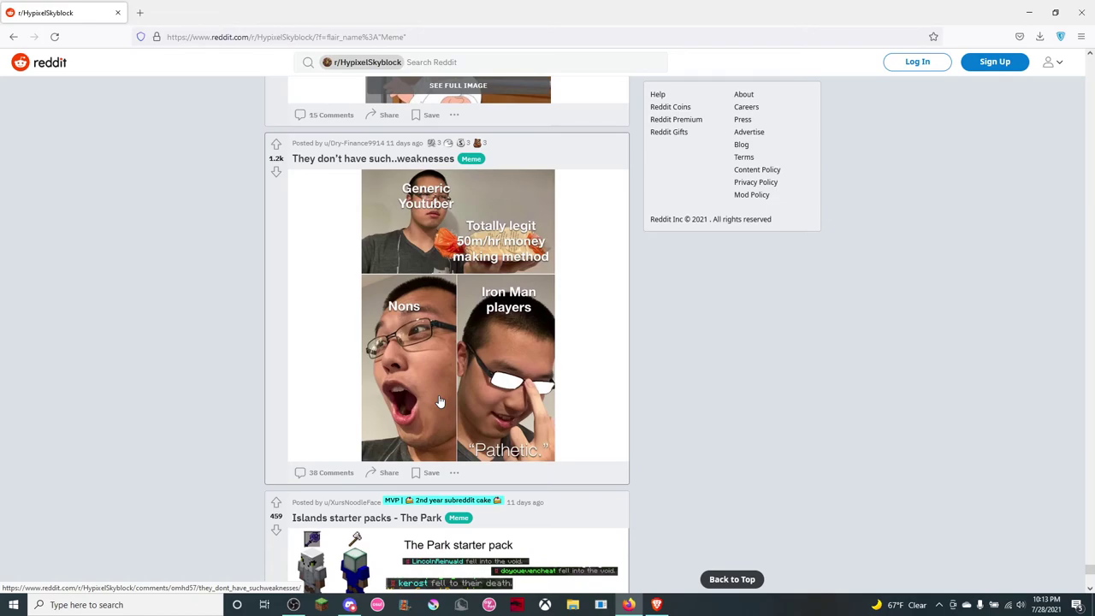
{"action": "scroll", "coordinate": [439, 401], "scroll_direction": "down", "scroll_amount": 1}
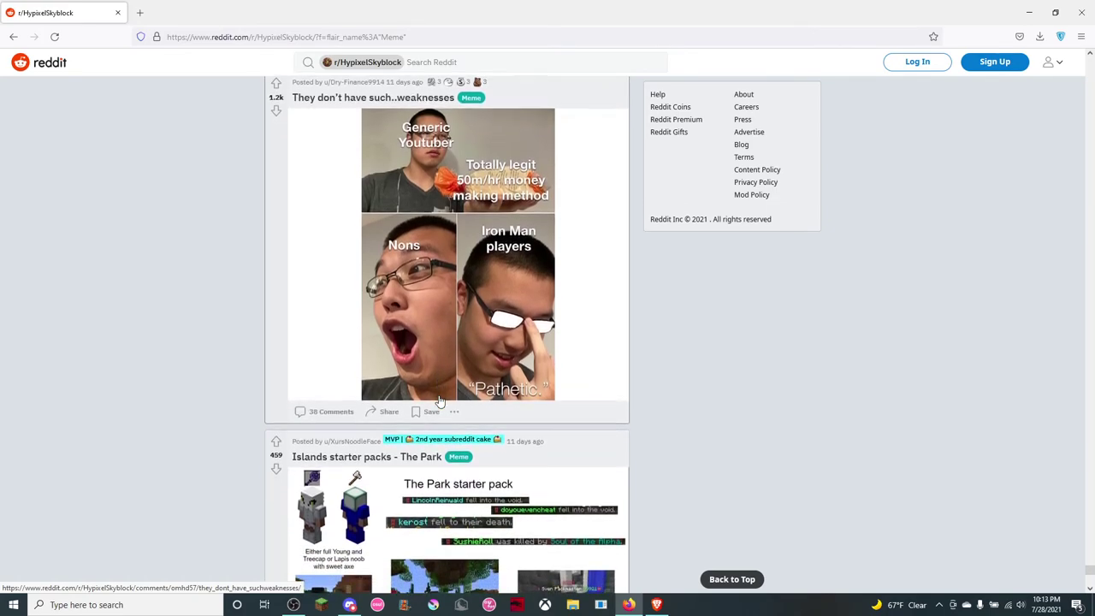
{"action": "scroll", "coordinate": [439, 401], "scroll_direction": "down", "scroll_amount": 1}
{"action": "scroll", "coordinate": [439, 401], "scroll_direction": "down", "scroll_amount": 1}
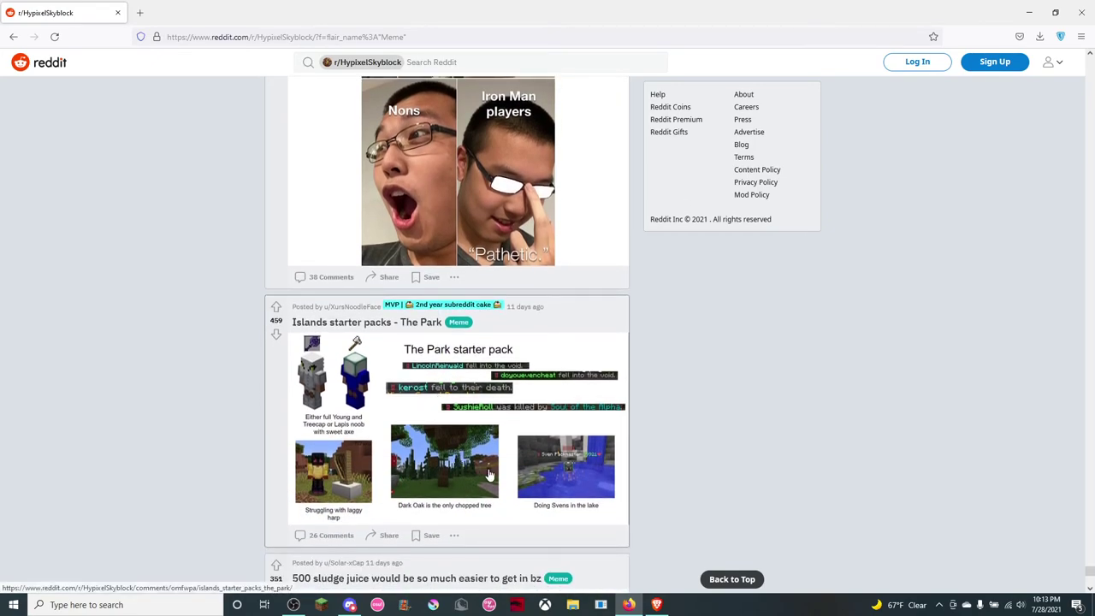
{"action": "scroll", "coordinate": [490, 475], "scroll_direction": "down", "scroll_amount": 2}
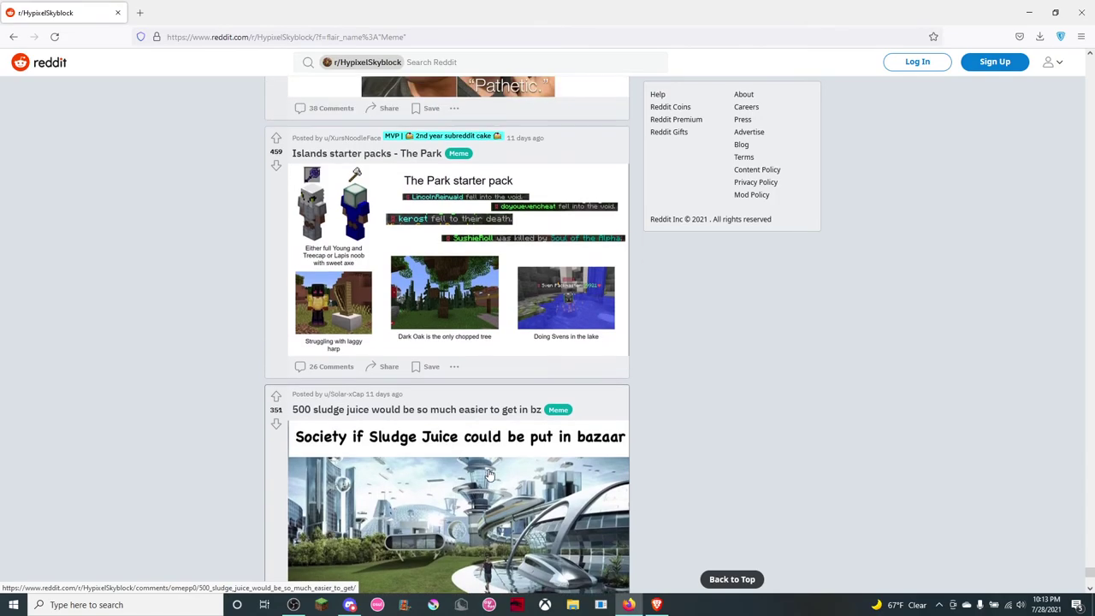
{"action": "scroll", "coordinate": [490, 475], "scroll_direction": "down", "scroll_amount": 1}
{"action": "scroll", "coordinate": [490, 474], "scroll_direction": "down", "scroll_amount": 1}
{"action": "scroll", "coordinate": [490, 475], "scroll_direction": "down", "scroll_amount": 2}
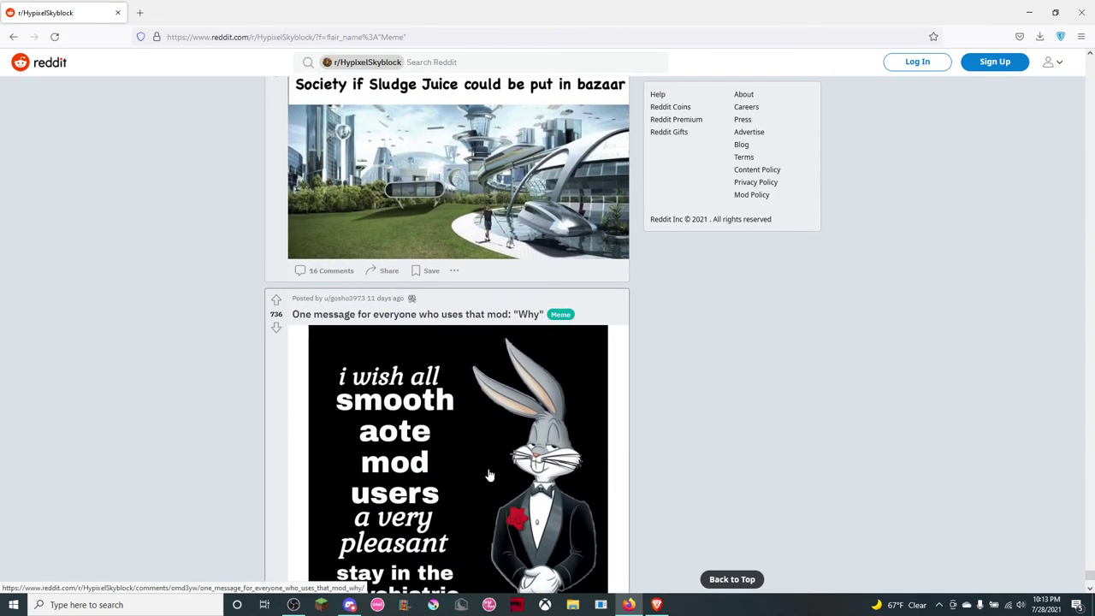
{"action": "scroll", "coordinate": [490, 475], "scroll_direction": "down", "scroll_amount": 1}
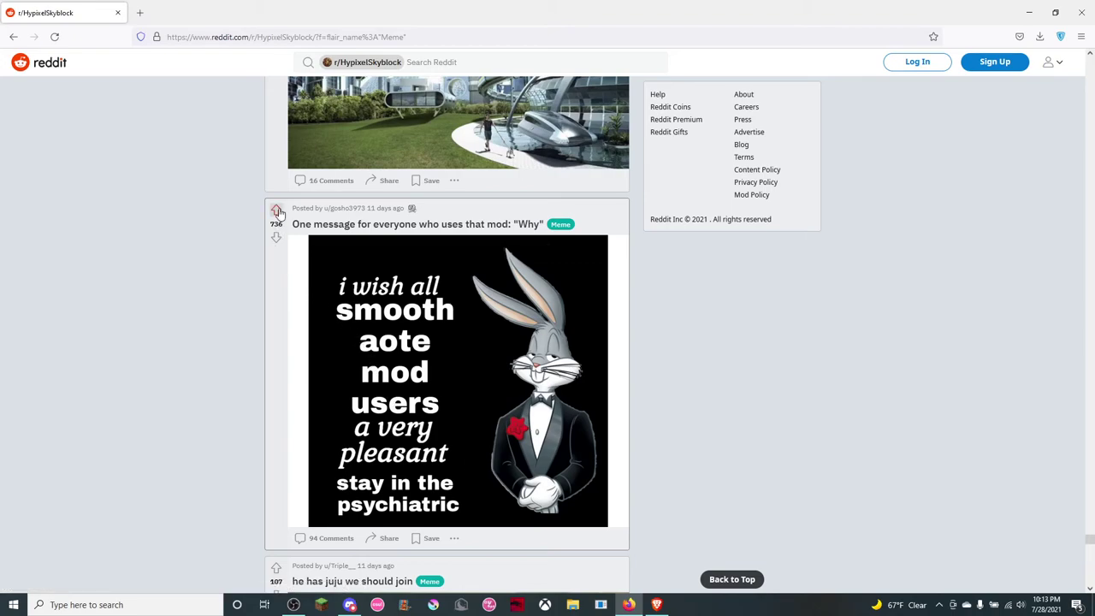
{"action": "scroll", "coordinate": [468, 333], "scroll_direction": "down", "scroll_amount": 1}
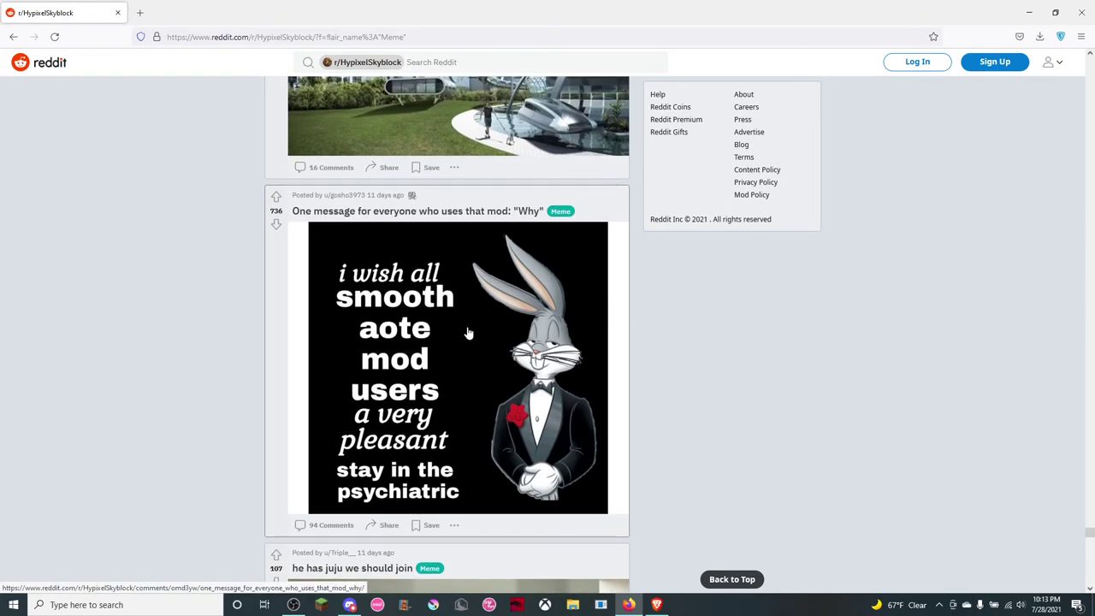
{"action": "scroll", "coordinate": [468, 332], "scroll_direction": "down", "scroll_amount": 1}
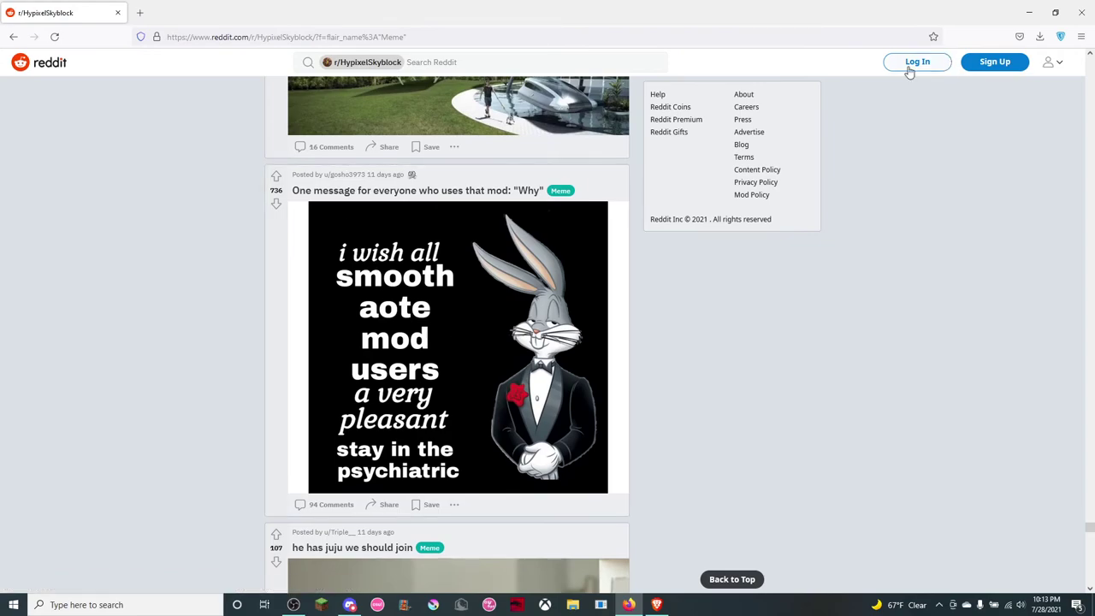
{"action": "scroll", "coordinate": [366, 351], "scroll_direction": "down", "scroll_amount": 5}
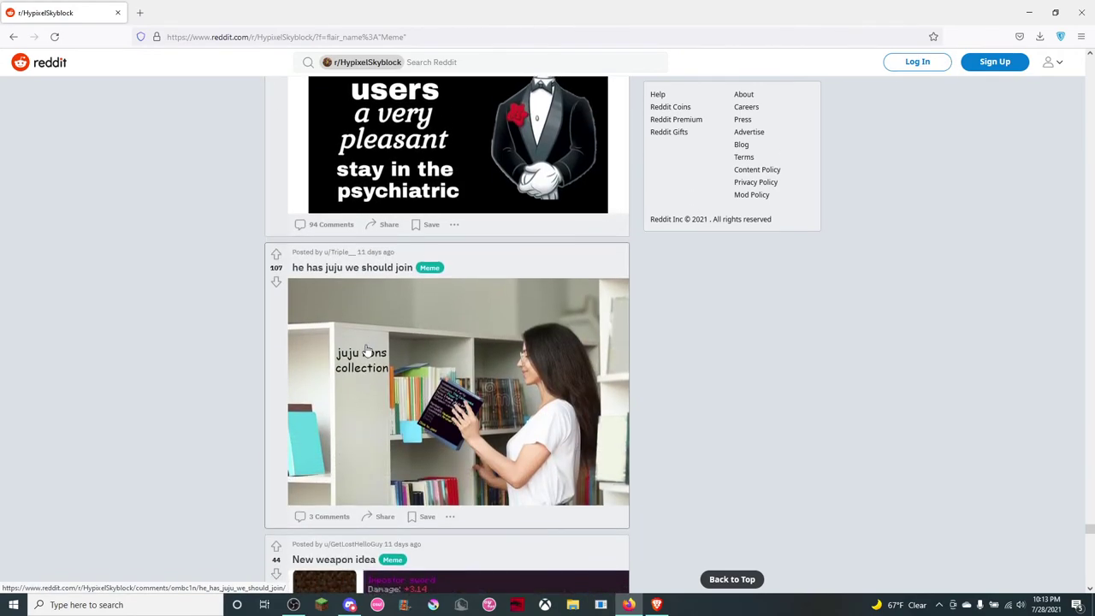
{"action": "scroll", "coordinate": [367, 351], "scroll_direction": "down", "scroll_amount": 3}
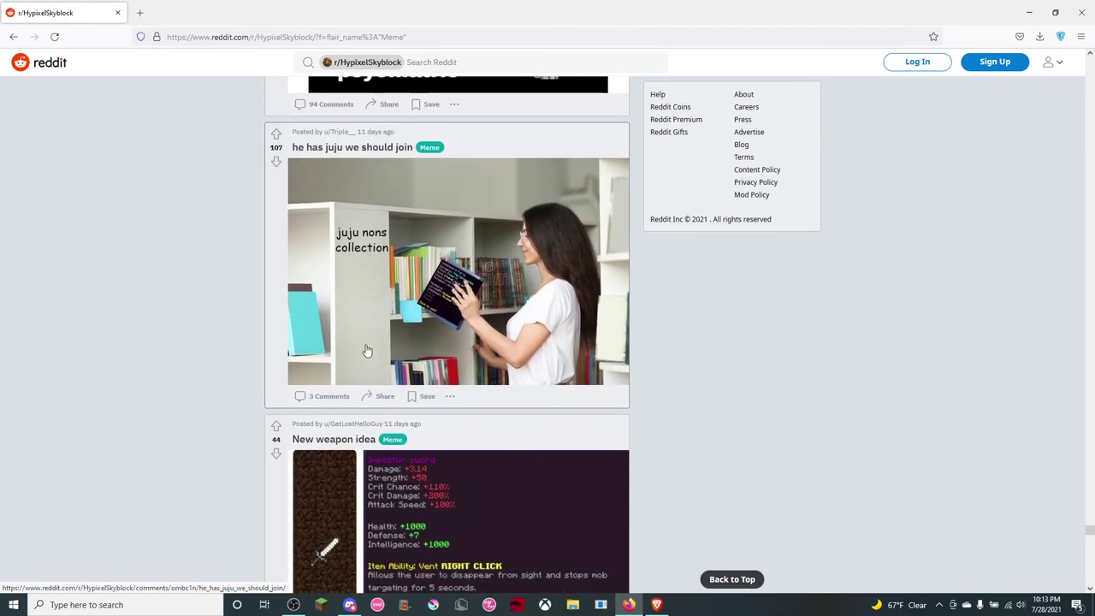
{"action": "scroll", "coordinate": [366, 349], "scroll_direction": "down", "scroll_amount": 2}
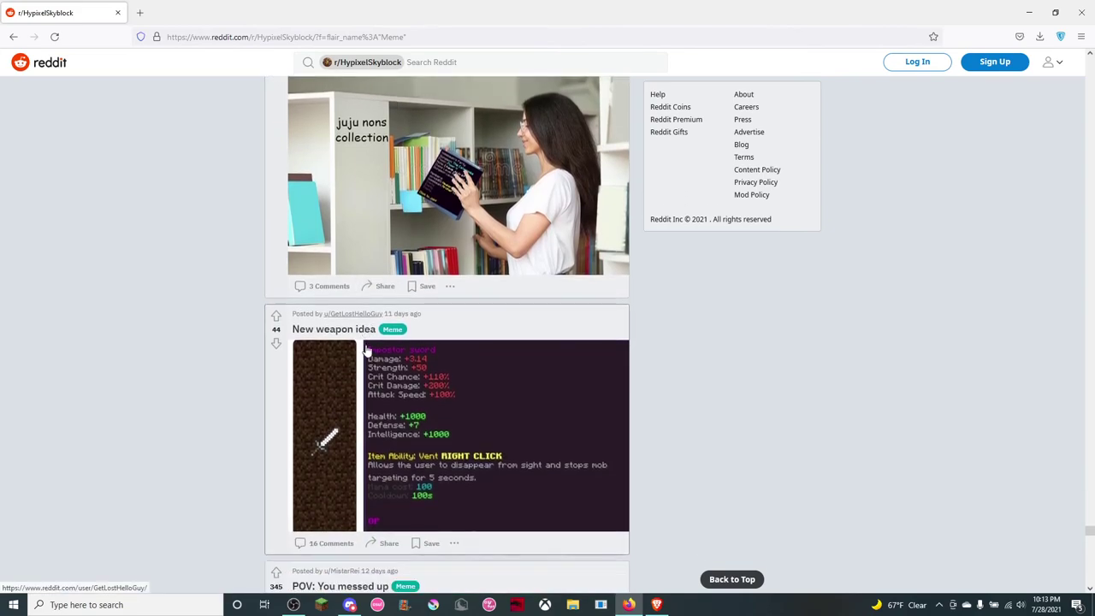
{"action": "scroll", "coordinate": [366, 351], "scroll_direction": "down", "scroll_amount": 2}
{"action": "scroll", "coordinate": [366, 351], "scroll_direction": "down", "scroll_amount": 3}
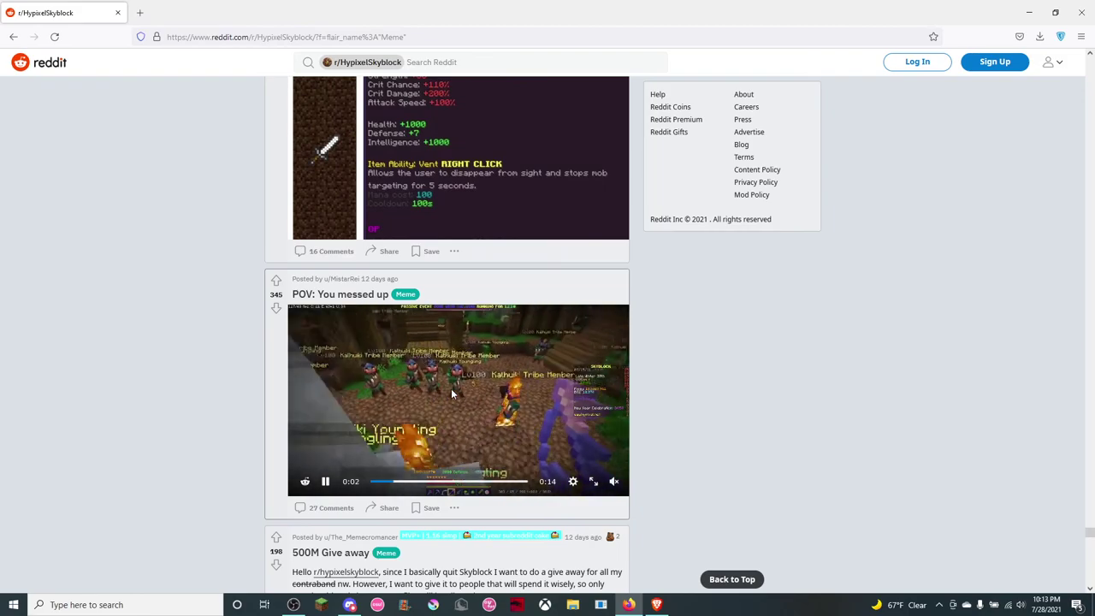
{"action": "scroll", "coordinate": [453, 394], "scroll_direction": "down", "scroll_amount": 3}
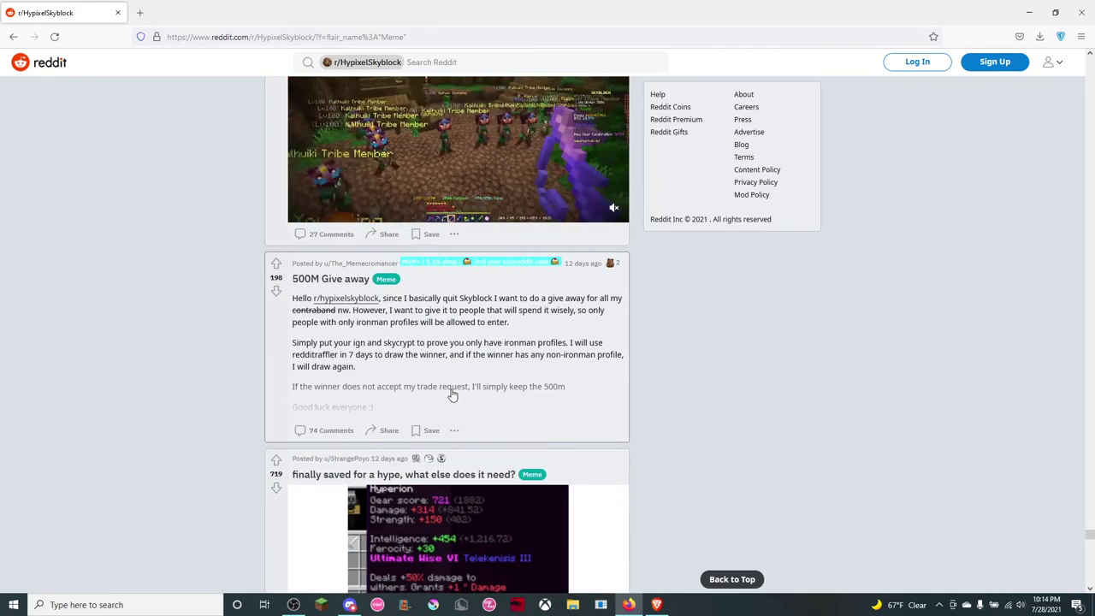
{"action": "scroll", "coordinate": [452, 393], "scroll_direction": "down", "scroll_amount": 2}
{"action": "scroll", "coordinate": [453, 394], "scroll_direction": "down", "scroll_amount": 1}
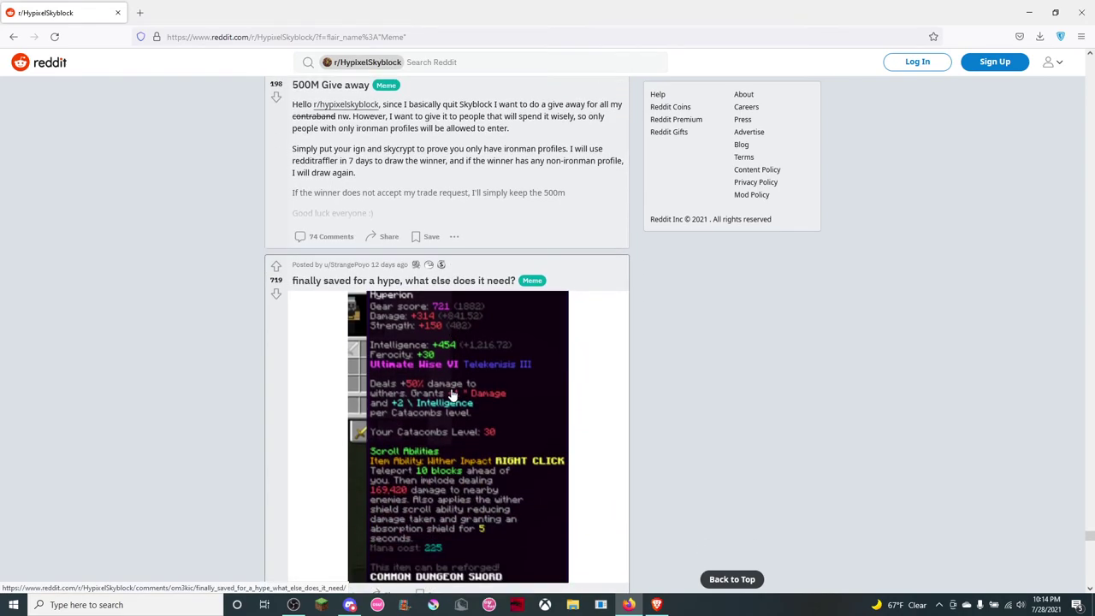
{"action": "scroll", "coordinate": [479, 404], "scroll_direction": "down", "scroll_amount": 1}
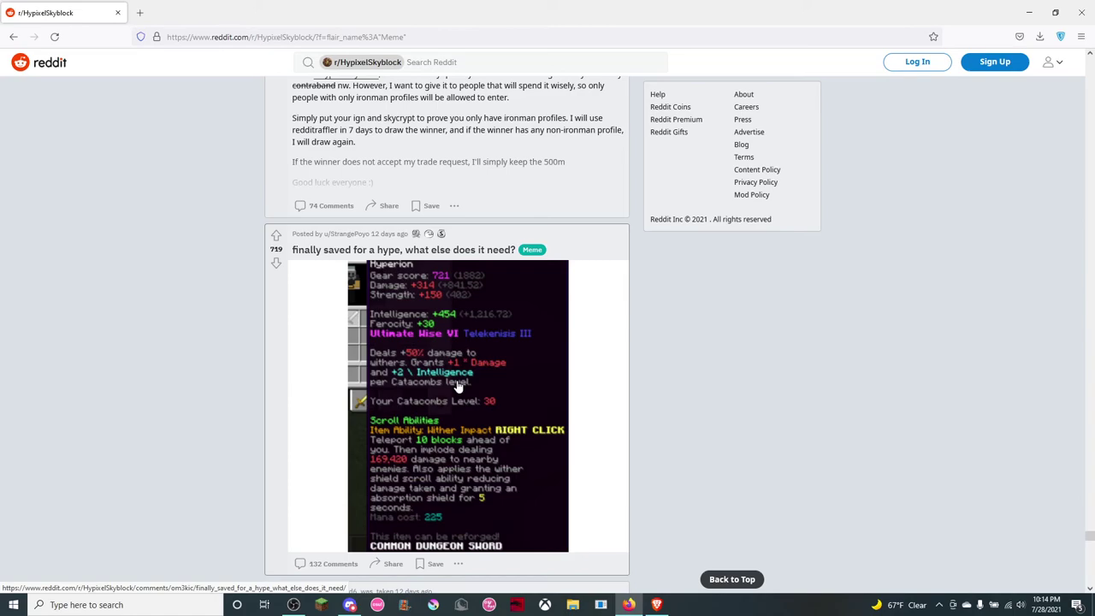
{"action": "scroll", "coordinate": [458, 387], "scroll_direction": "down", "scroll_amount": 3}
{"action": "scroll", "coordinate": [458, 386], "scroll_direction": "down", "scroll_amount": 1}
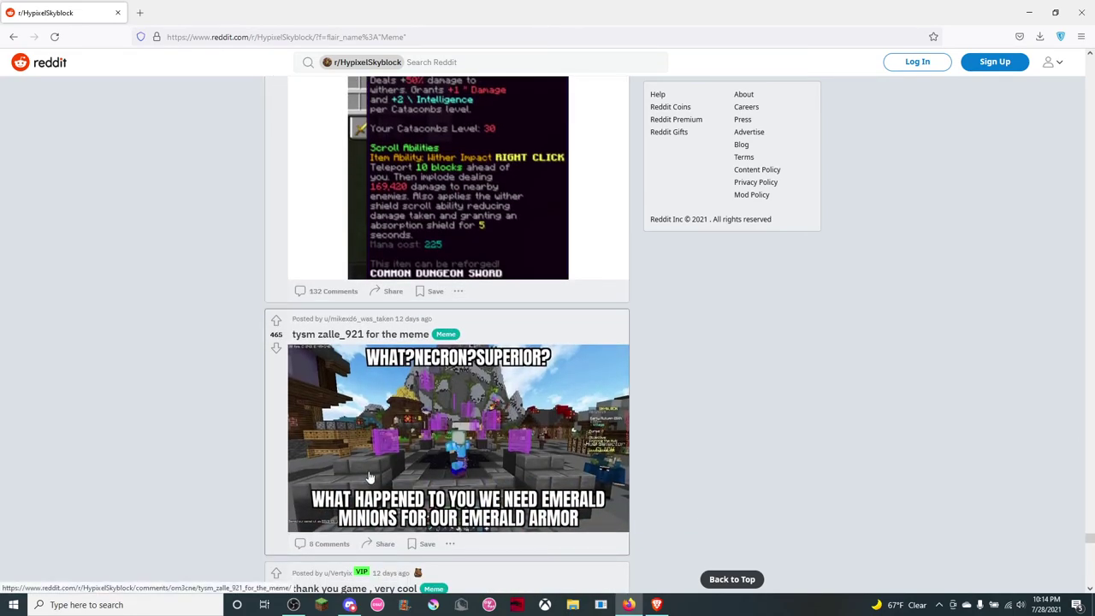
{"action": "scroll", "coordinate": [432, 402], "scroll_direction": "down", "scroll_amount": 1}
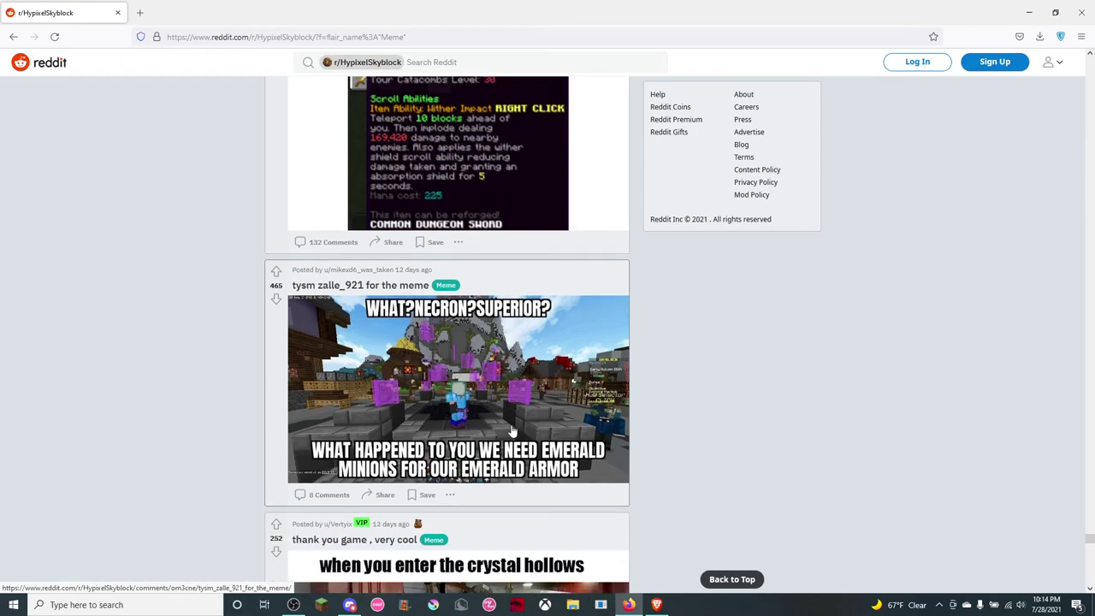
{"action": "scroll", "coordinate": [511, 430], "scroll_direction": "down", "scroll_amount": 1}
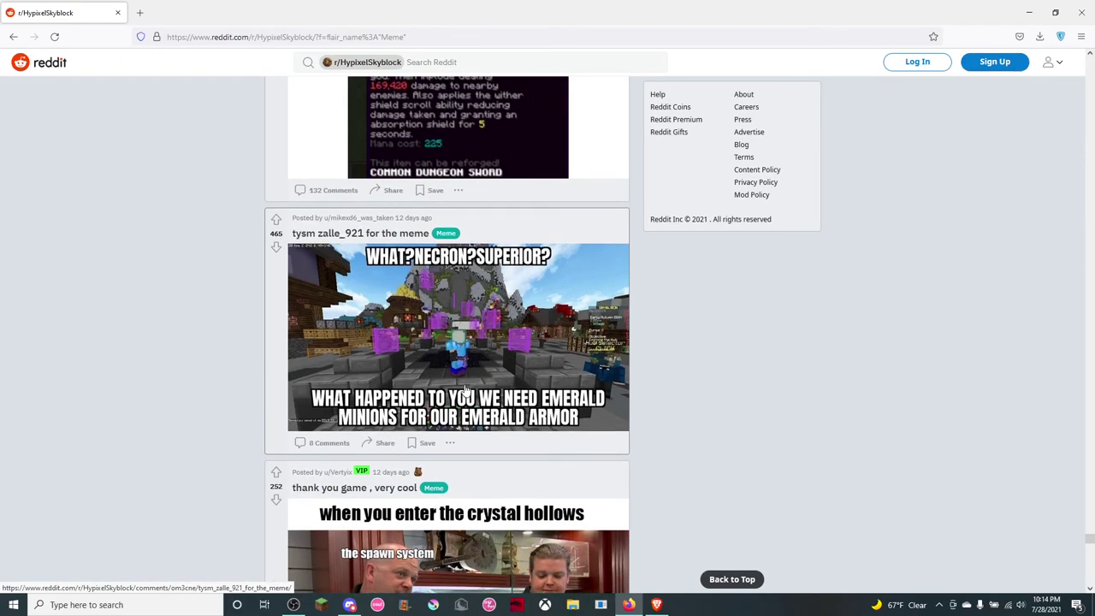
{"action": "scroll", "coordinate": [460, 386], "scroll_direction": "down", "scroll_amount": 1}
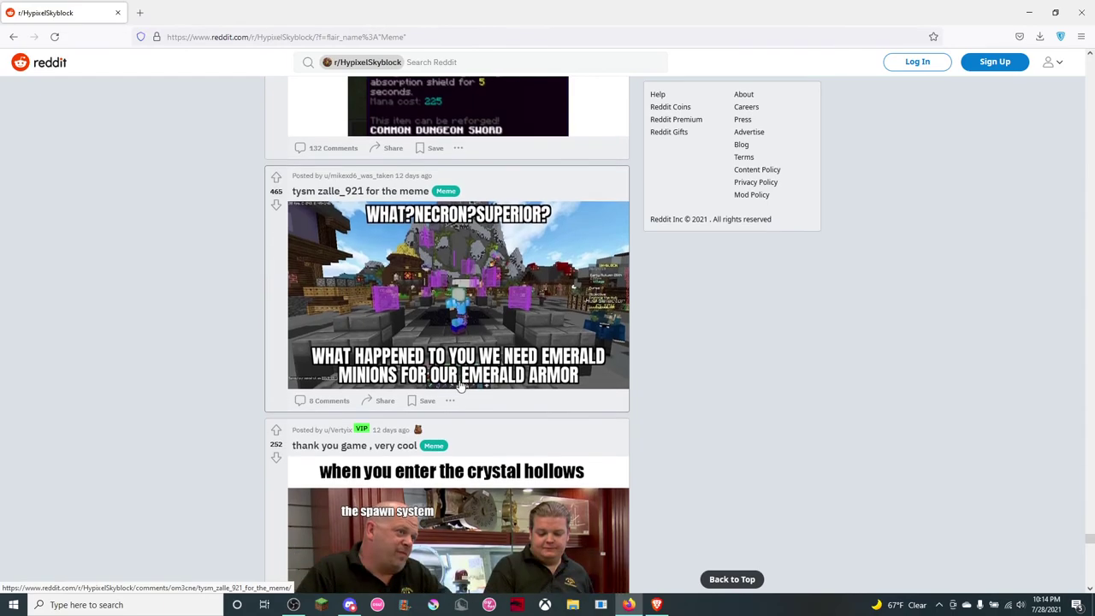
{"action": "scroll", "coordinate": [460, 387], "scroll_direction": "down", "scroll_amount": 2}
{"action": "scroll", "coordinate": [460, 386], "scroll_direction": "down", "scroll_amount": 1}
{"action": "scroll", "coordinate": [460, 385], "scroll_direction": "down", "scroll_amount": 1}
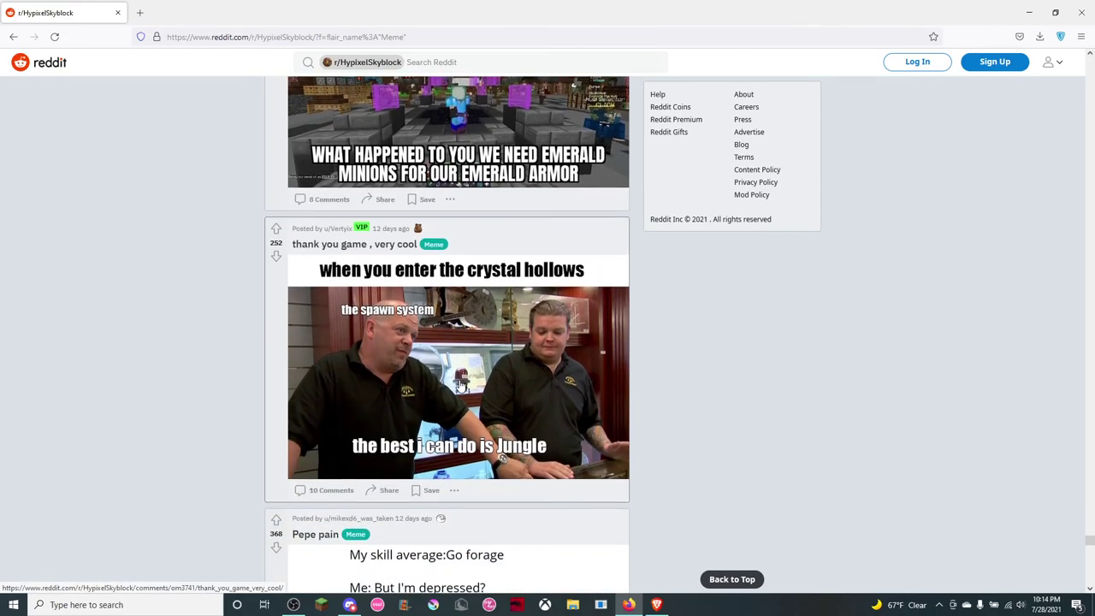
{"action": "scroll", "coordinate": [460, 385], "scroll_direction": "down", "scroll_amount": 2}
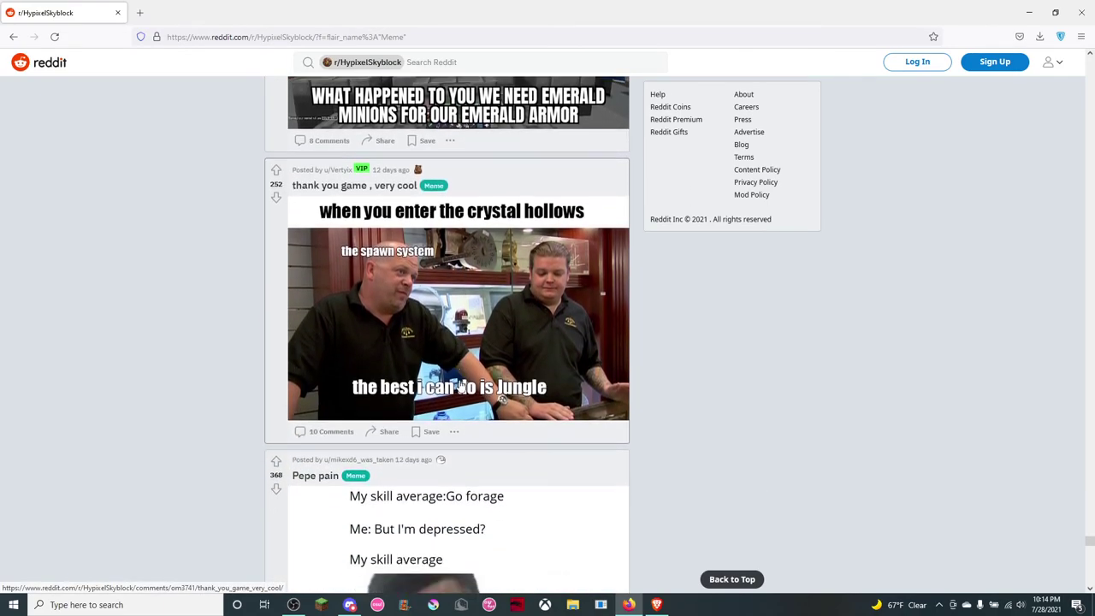
{"action": "scroll", "coordinate": [460, 385], "scroll_direction": "down", "scroll_amount": 1}
{"action": "scroll", "coordinate": [460, 386], "scroll_direction": "down", "scroll_amount": 1}
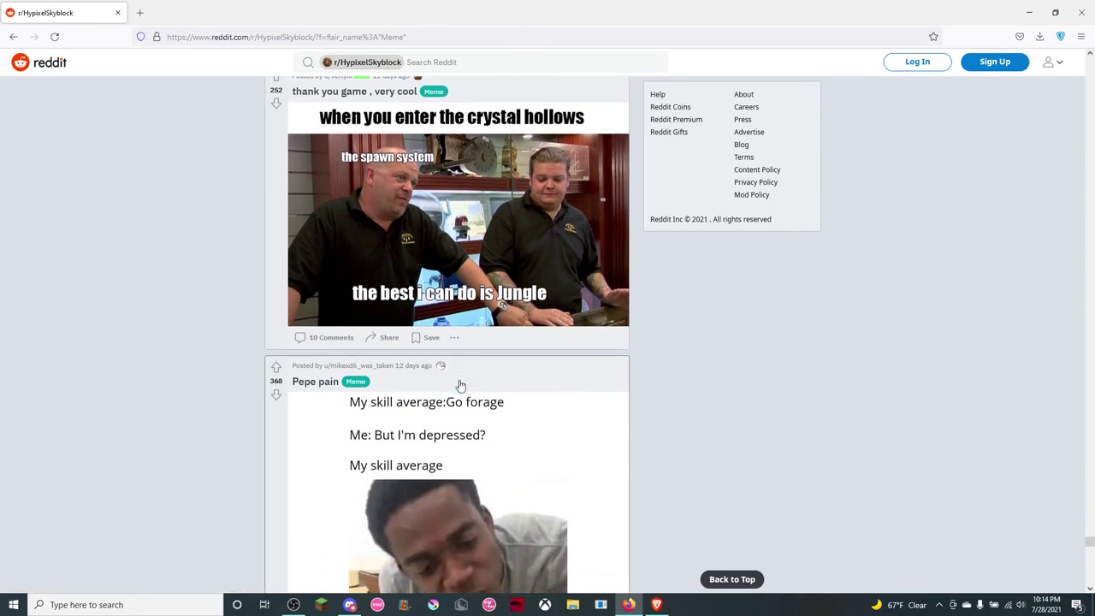
{"action": "scroll", "coordinate": [460, 386], "scroll_direction": "down", "scroll_amount": 1}
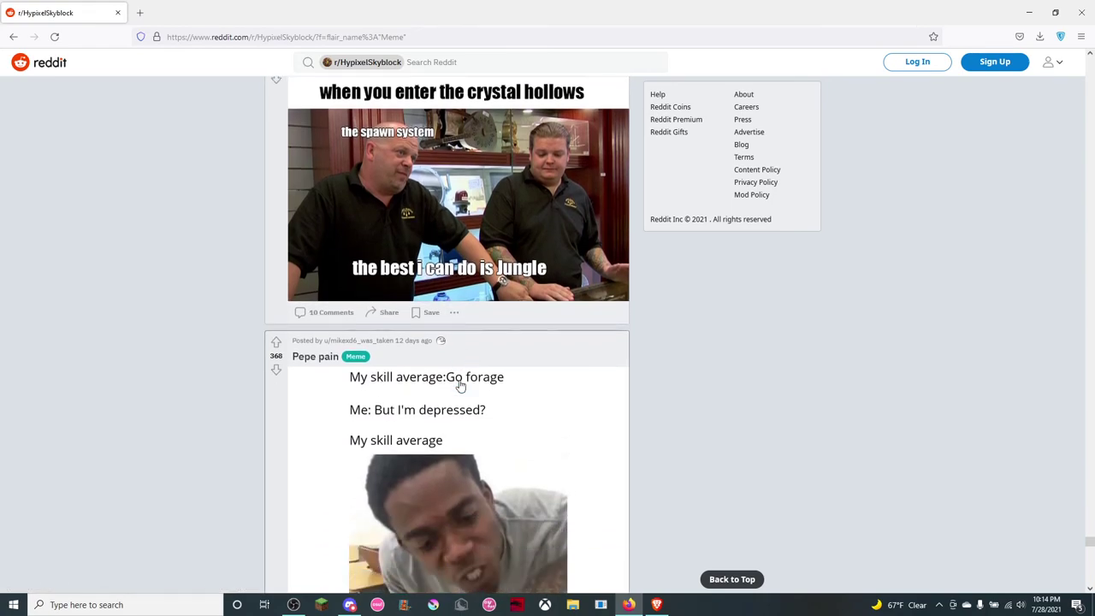
{"action": "scroll", "coordinate": [460, 386], "scroll_direction": "down", "scroll_amount": 2}
{"action": "scroll", "coordinate": [460, 386], "scroll_direction": "down", "scroll_amount": 1}
{"action": "scroll", "coordinate": [460, 386], "scroll_direction": "down", "scroll_amount": 2}
{"action": "scroll", "coordinate": [461, 386], "scroll_direction": "down", "scroll_amount": 3}
{"action": "scroll", "coordinate": [460, 417], "scroll_direction": "down", "scroll_amount": 1}
{"action": "scroll", "coordinate": [460, 418], "scroll_direction": "down", "scroll_amount": 1}
{"action": "scroll", "coordinate": [460, 428], "scroll_direction": "down", "scroll_amount": 2}
{"action": "scroll", "coordinate": [458, 440], "scroll_direction": "down", "scroll_amount": 2}
{"action": "scroll", "coordinate": [458, 440], "scroll_direction": "down", "scroll_amount": 3}
{"action": "scroll", "coordinate": [457, 441], "scroll_direction": "down", "scroll_amount": 2}
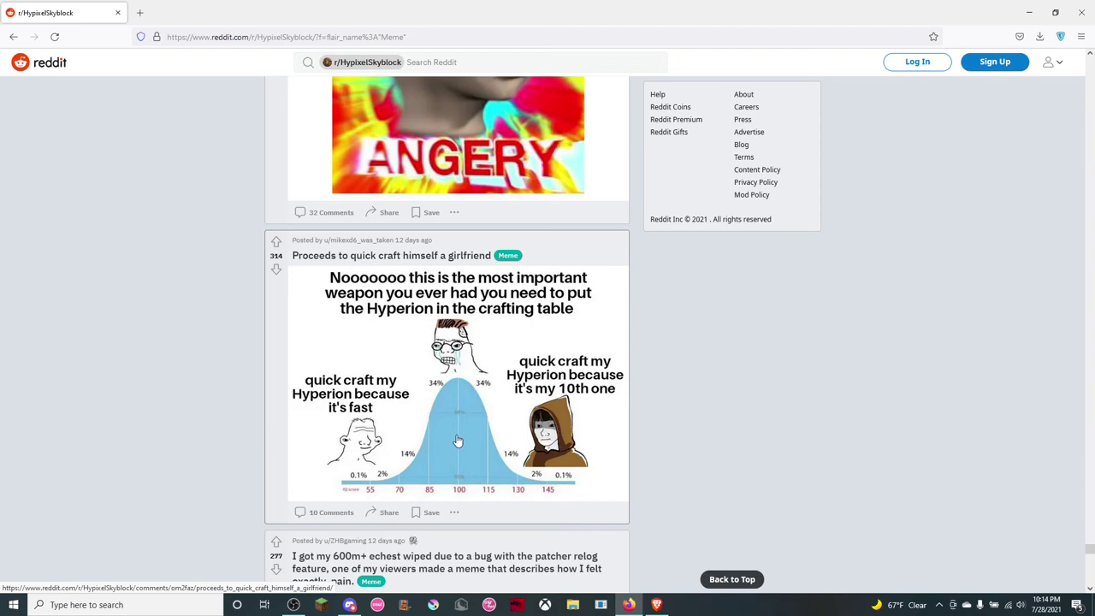
{"action": "scroll", "coordinate": [457, 440], "scroll_direction": "down", "scroll_amount": 4}
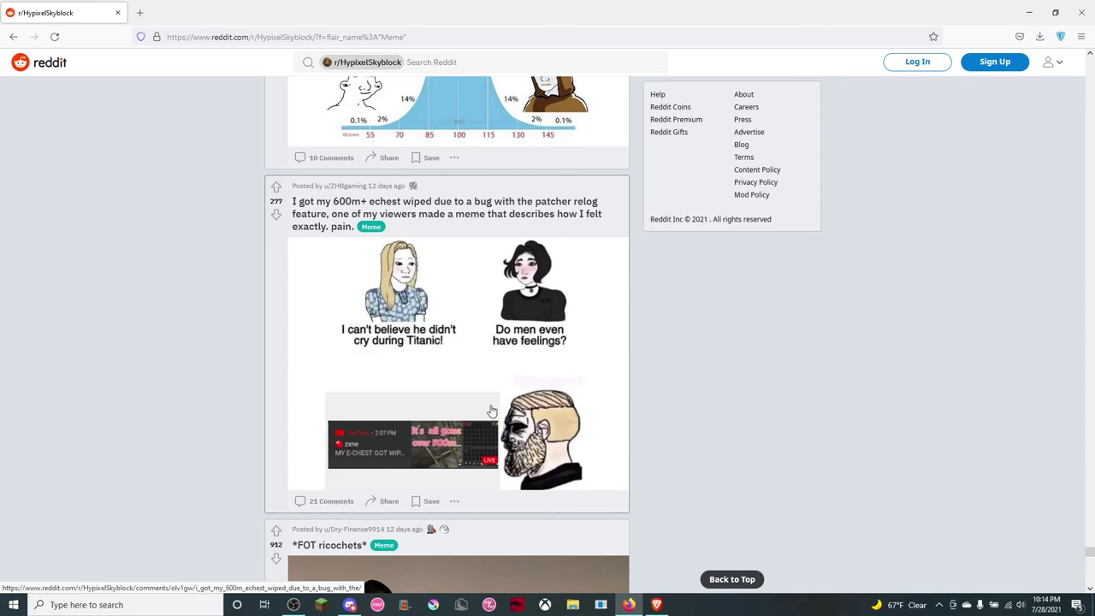
{"action": "scroll", "coordinate": [492, 412], "scroll_direction": "down", "scroll_amount": 1}
{"action": "scroll", "coordinate": [492, 411], "scroll_direction": "down", "scroll_amount": 3}
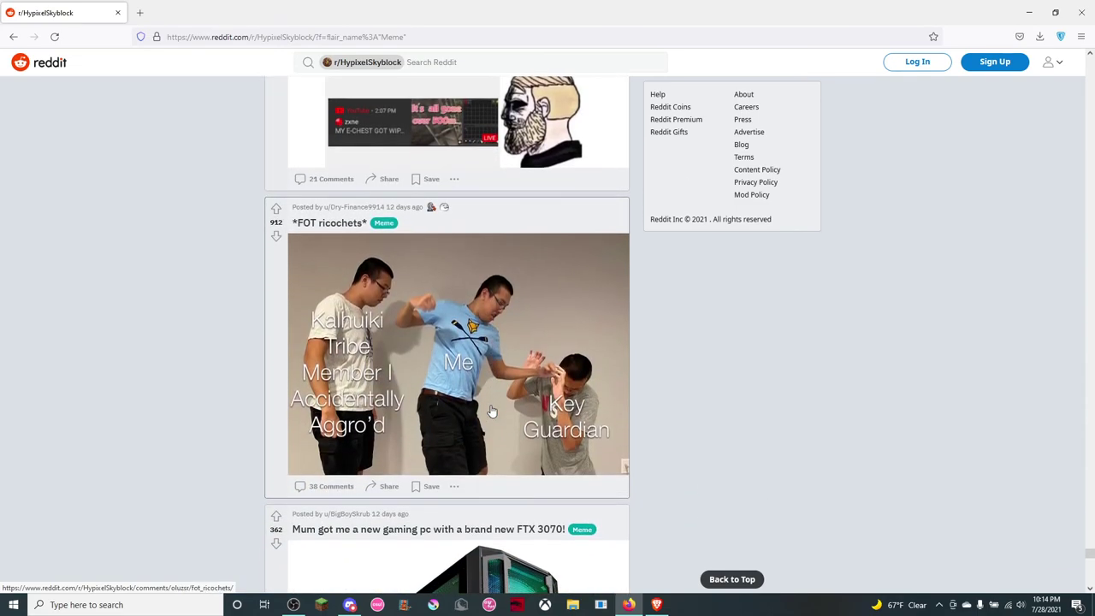
{"action": "scroll", "coordinate": [467, 374], "scroll_direction": "down", "scroll_amount": 1}
{"action": "scroll", "coordinate": [466, 374], "scroll_direction": "down", "scroll_amount": 3}
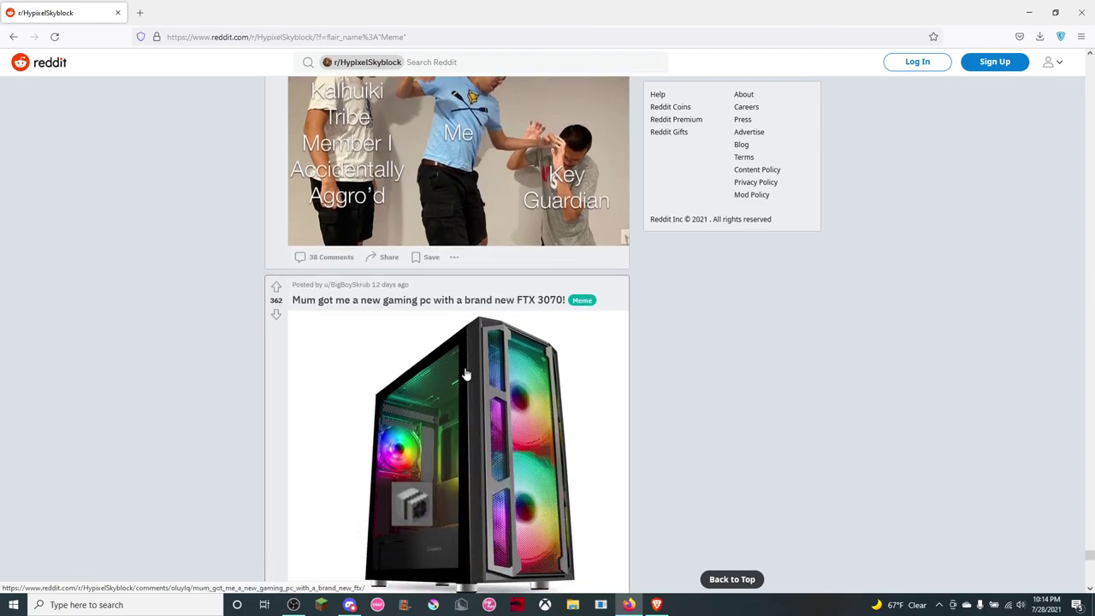
{"action": "scroll", "coordinate": [466, 374], "scroll_direction": "down", "scroll_amount": 1}
{"action": "scroll", "coordinate": [466, 373], "scroll_direction": "down", "scroll_amount": 1}
{"action": "scroll", "coordinate": [467, 374], "scroll_direction": "down", "scroll_amount": 2}
{"action": "scroll", "coordinate": [467, 374], "scroll_direction": "down", "scroll_amount": 1}
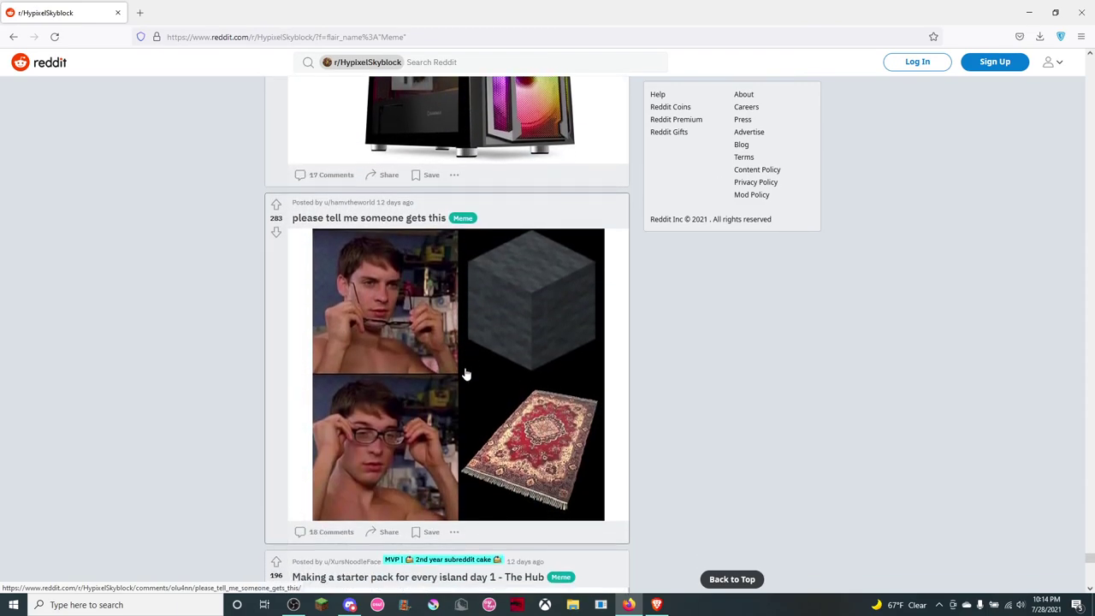
{"action": "scroll", "coordinate": [466, 373], "scroll_direction": "down", "scroll_amount": 3}
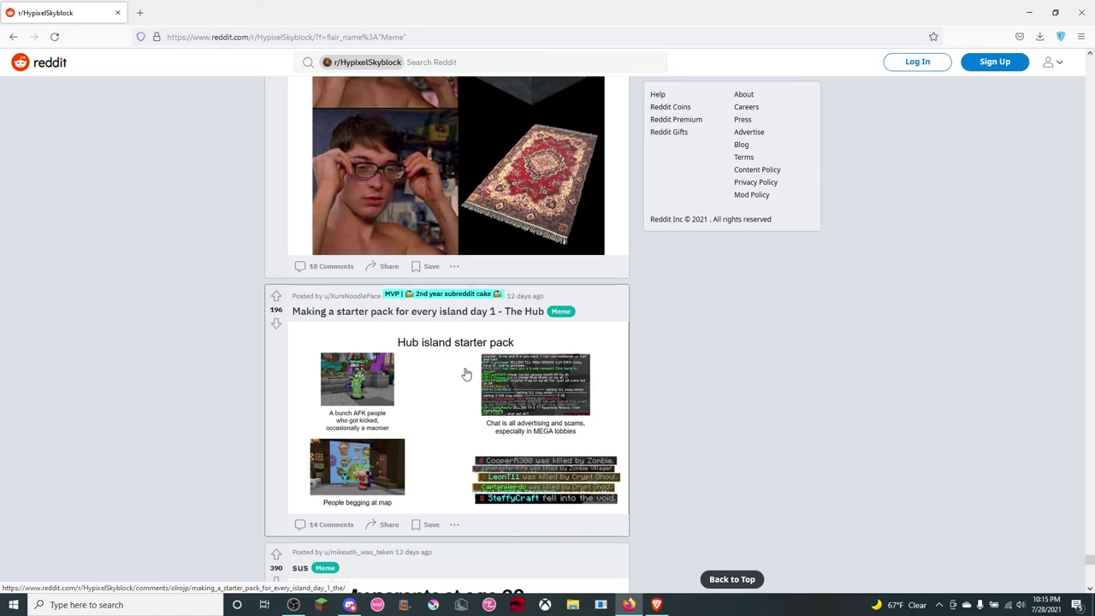
{"action": "scroll", "coordinate": [466, 374], "scroll_direction": "down", "scroll_amount": 1}
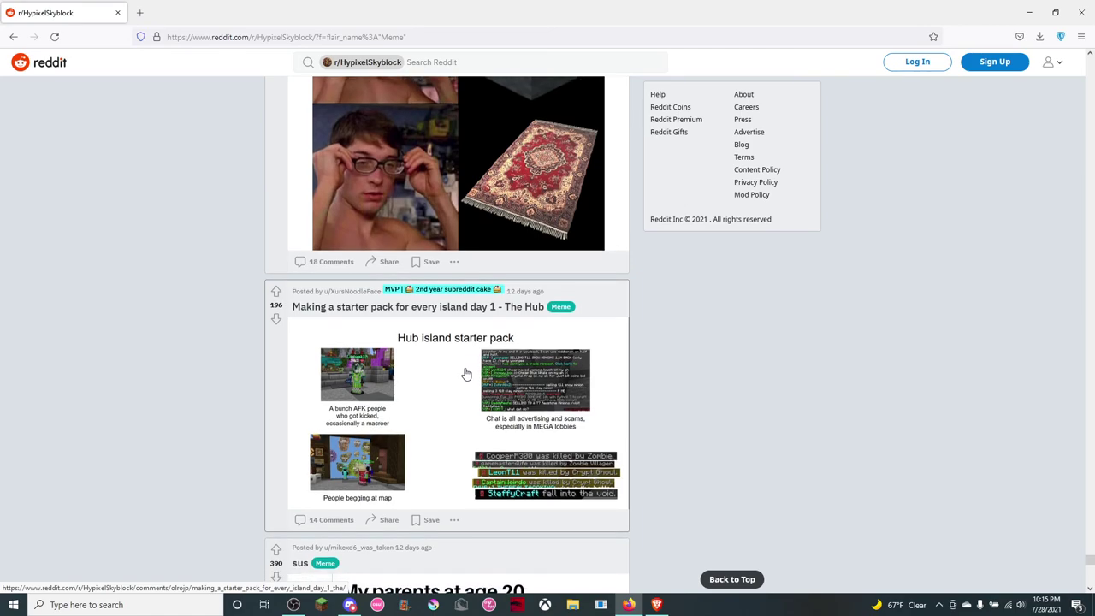
{"action": "scroll", "coordinate": [467, 374], "scroll_direction": "down", "scroll_amount": 1}
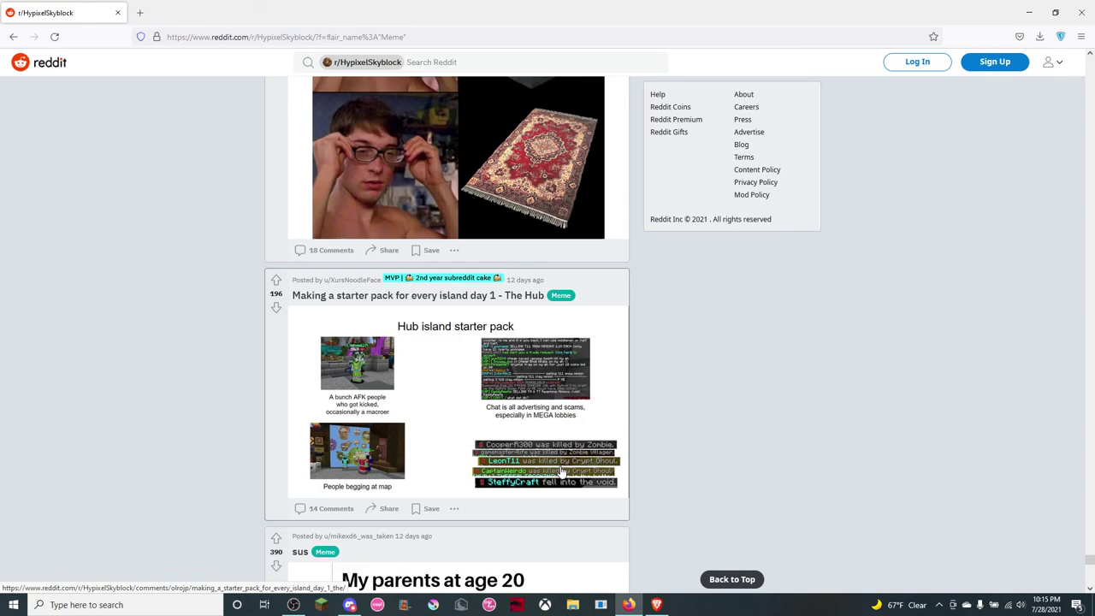
{"action": "scroll", "coordinate": [562, 472], "scroll_direction": "down", "scroll_amount": 3}
{"action": "scroll", "coordinate": [562, 472], "scroll_direction": "down", "scroll_amount": 1}
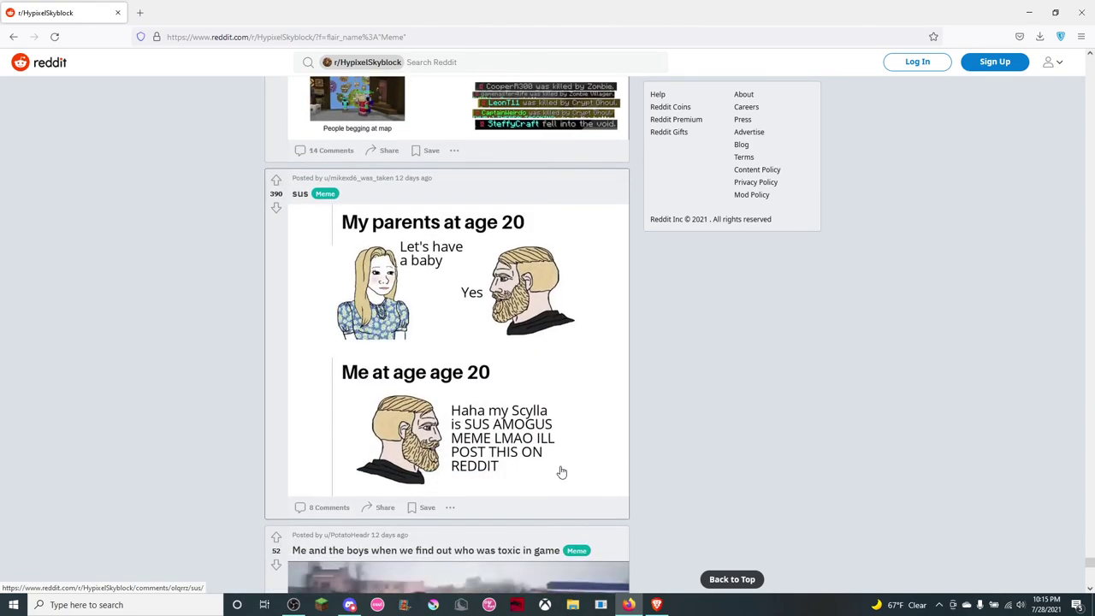
{"action": "scroll", "coordinate": [561, 471], "scroll_direction": "down", "scroll_amount": 2}
{"action": "scroll", "coordinate": [561, 471], "scroll_direction": "down", "scroll_amount": 2}
{"action": "scroll", "coordinate": [560, 469], "scroll_direction": "up", "scroll_amount": 3}
{"action": "scroll", "coordinate": [560, 469], "scroll_direction": "down", "scroll_amount": 2}
{"action": "scroll", "coordinate": [561, 470], "scroll_direction": "down", "scroll_amount": 2}
{"action": "scroll", "coordinate": [561, 471], "scroll_direction": "down", "scroll_amount": 2}
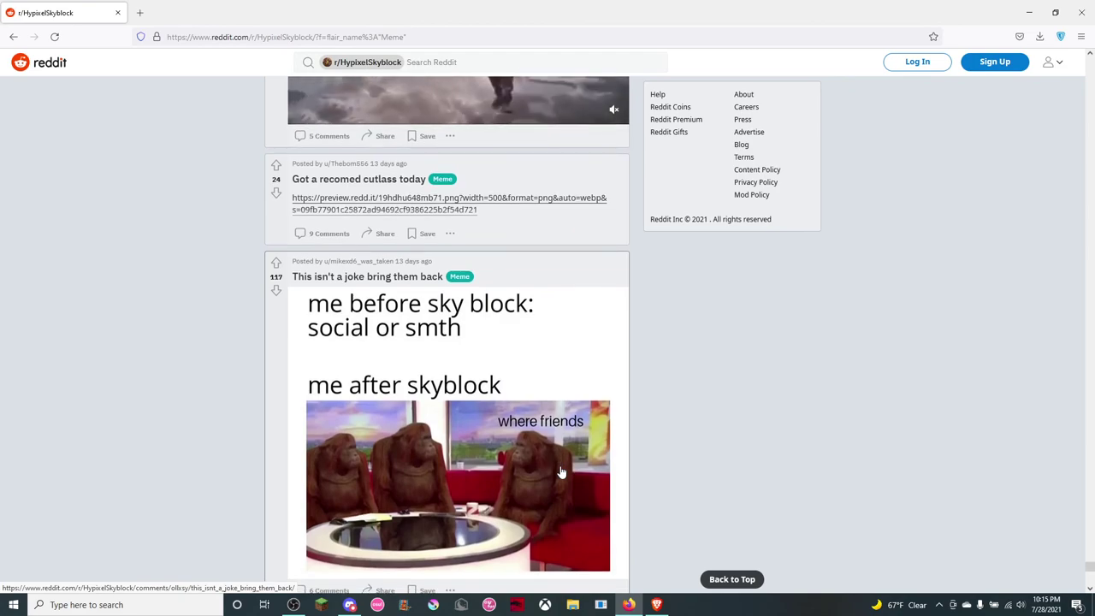
{"action": "scroll", "coordinate": [561, 471], "scroll_direction": "down", "scroll_amount": 1}
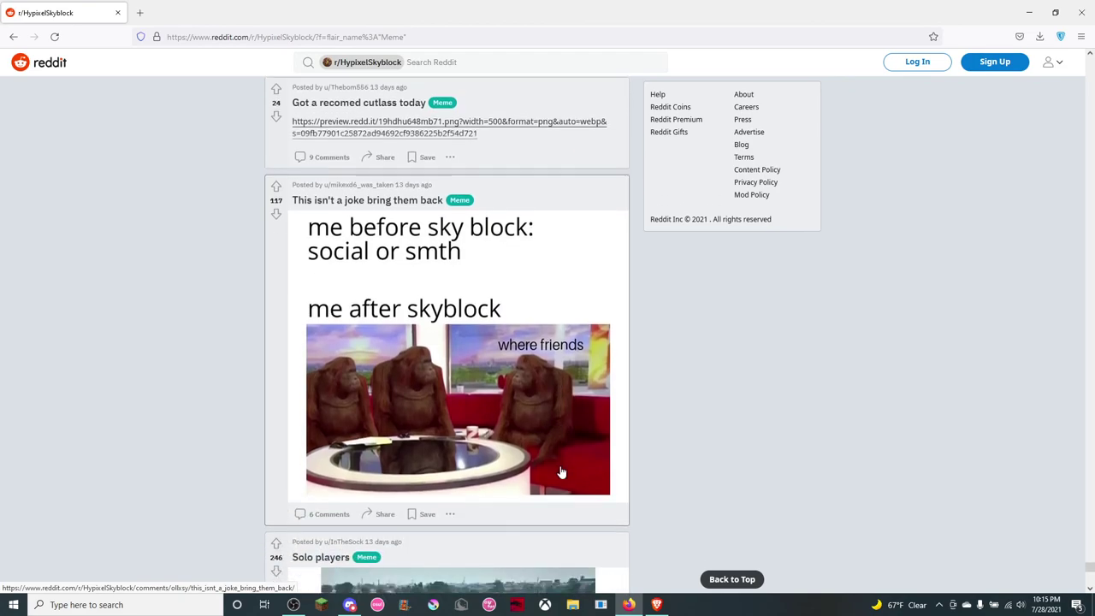
{"action": "scroll", "coordinate": [561, 472], "scroll_direction": "down", "scroll_amount": 2}
{"action": "scroll", "coordinate": [561, 471], "scroll_direction": "down", "scroll_amount": 1}
{"action": "scroll", "coordinate": [561, 471], "scroll_direction": "down", "scroll_amount": 1}
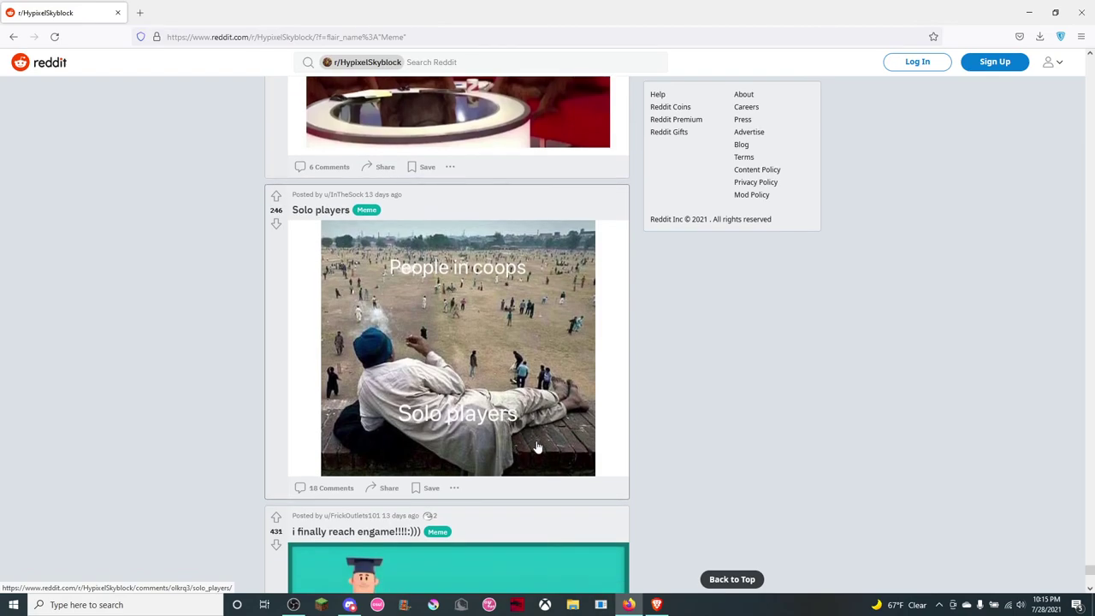
{"action": "scroll", "coordinate": [537, 447], "scroll_direction": "down", "scroll_amount": 2}
- Play the 'i finally reach engame' office video meme
{"action": "left_click", "coordinate": [479, 464]}
{"action": "scroll", "coordinate": [550, 503], "scroll_direction": "down", "scroll_amount": 3}
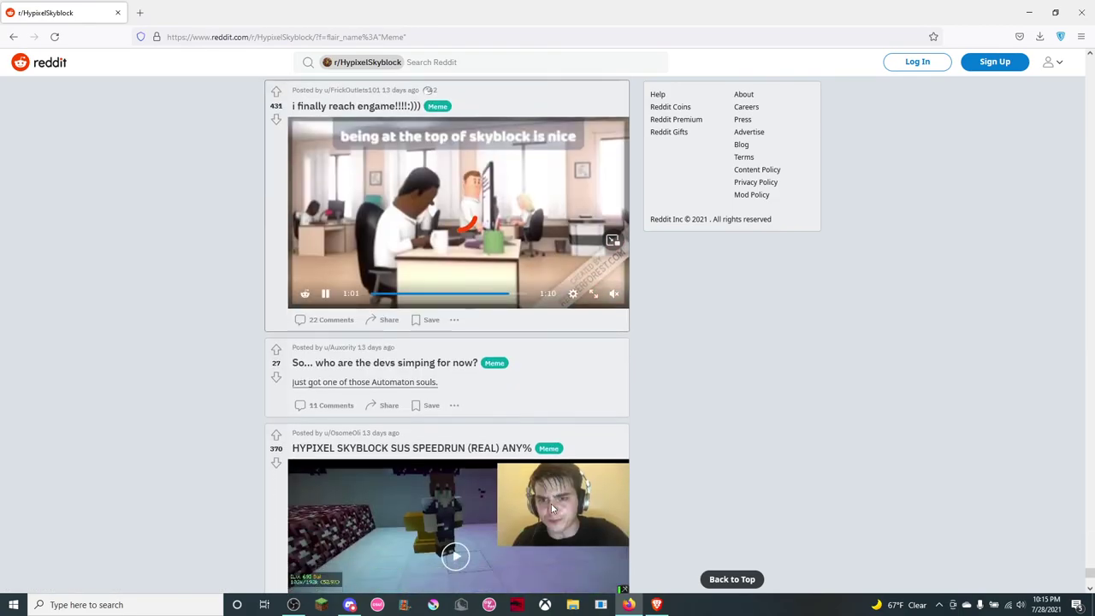
{"action": "scroll", "coordinate": [551, 503], "scroll_direction": "down", "scroll_amount": 1}
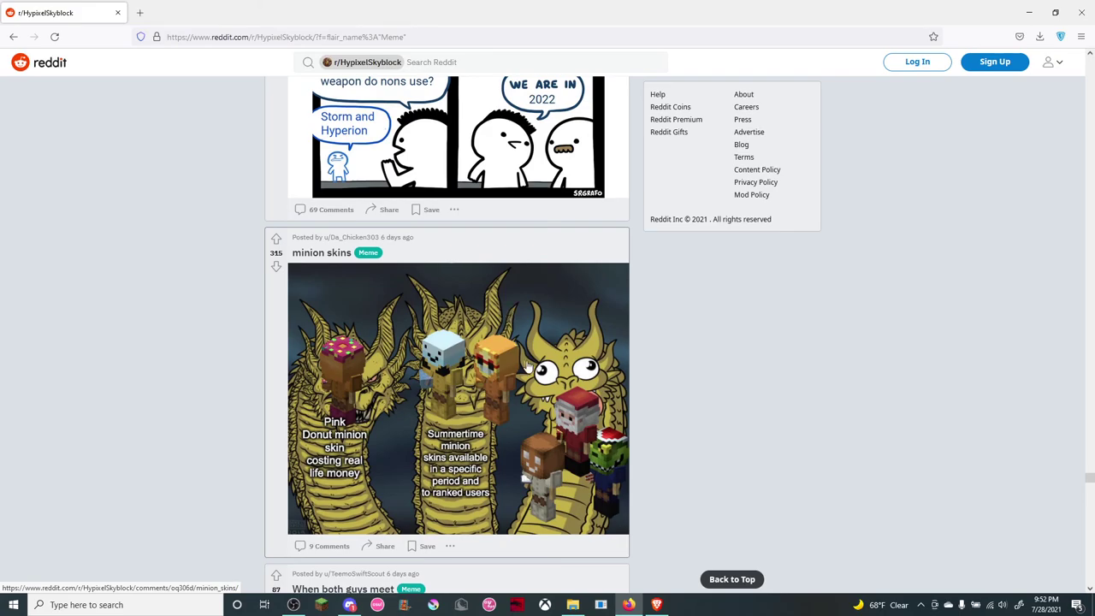
{"action": "scroll", "coordinate": [527, 366], "scroll_direction": "down", "scroll_amount": 1}
{"action": "scroll", "coordinate": [528, 366], "scroll_direction": "down", "scroll_amount": 1}
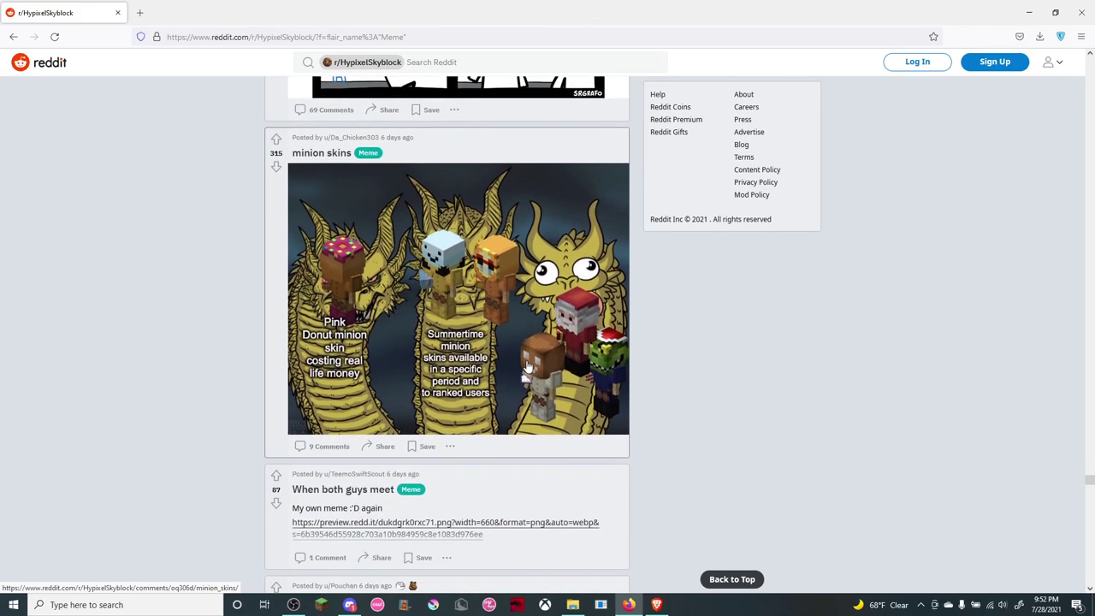
{"action": "scroll", "coordinate": [527, 366], "scroll_direction": "down", "scroll_amount": 2}
{"action": "scroll", "coordinate": [527, 366], "scroll_direction": "down", "scroll_amount": 2}
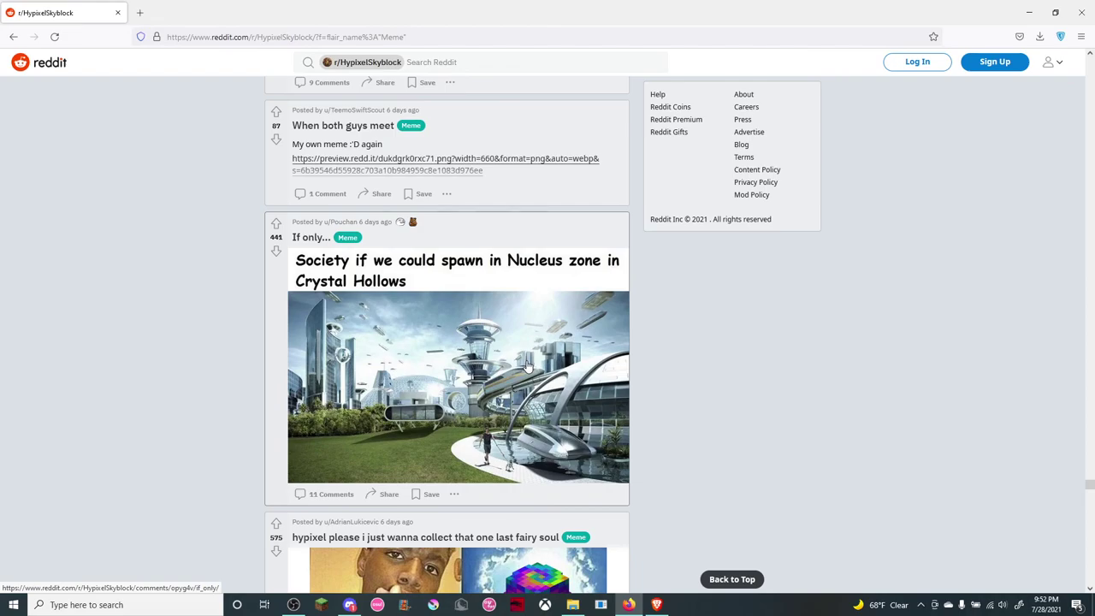
{"action": "scroll", "coordinate": [528, 366], "scroll_direction": "down", "scroll_amount": 2}
{"action": "scroll", "coordinate": [527, 366], "scroll_direction": "down", "scroll_amount": 1}
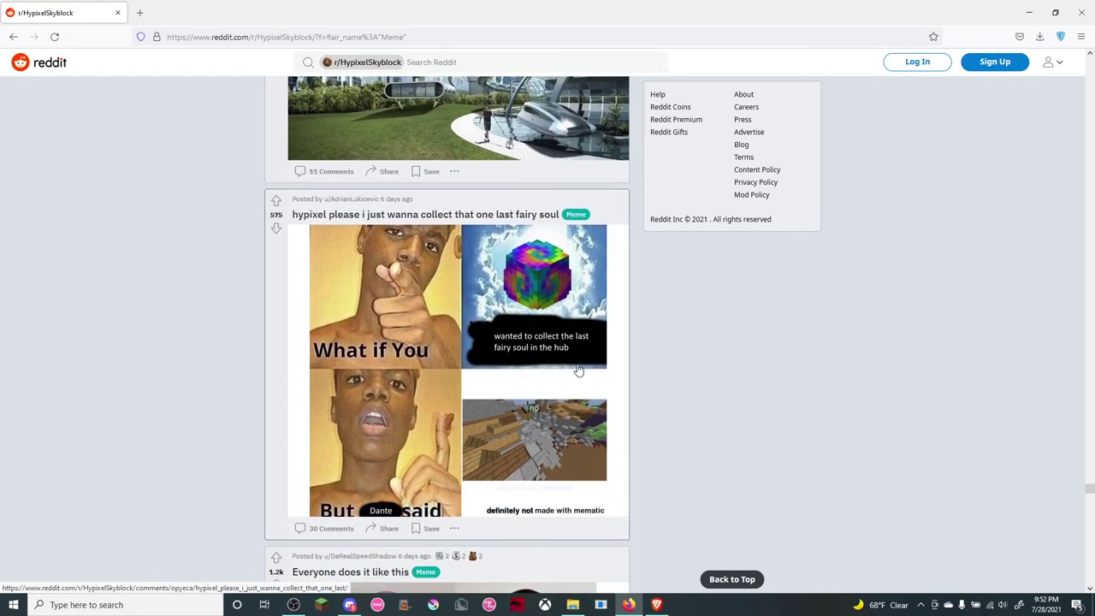
{"action": "scroll", "coordinate": [578, 369], "scroll_direction": "down", "scroll_amount": 2}
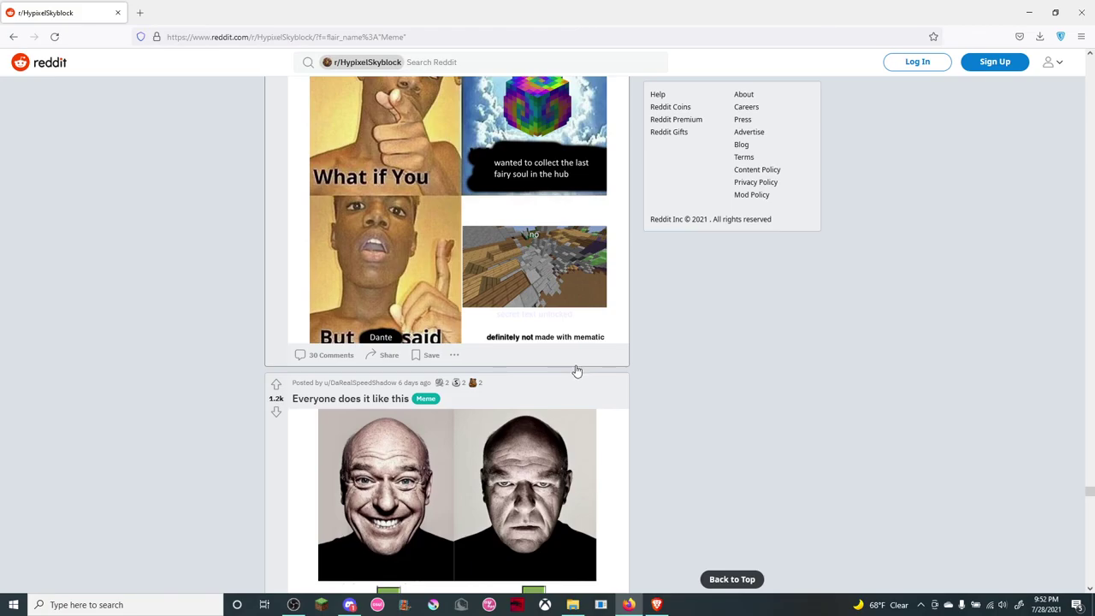